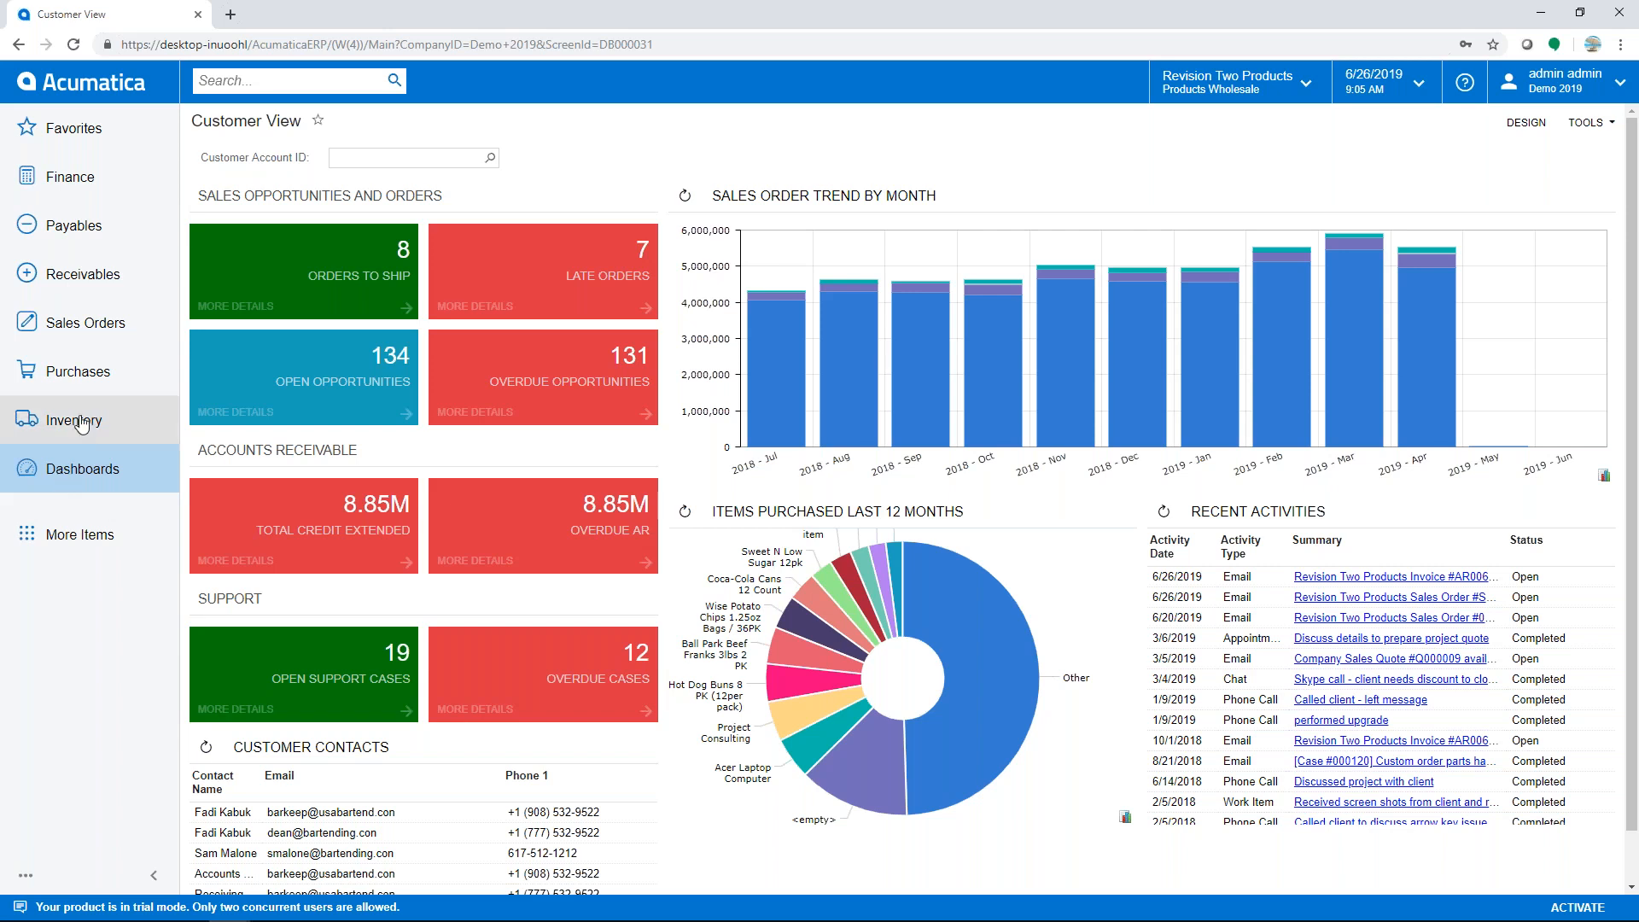
- Open the Sales Orders workspace and switch its menu to the quick form
click(90, 328)
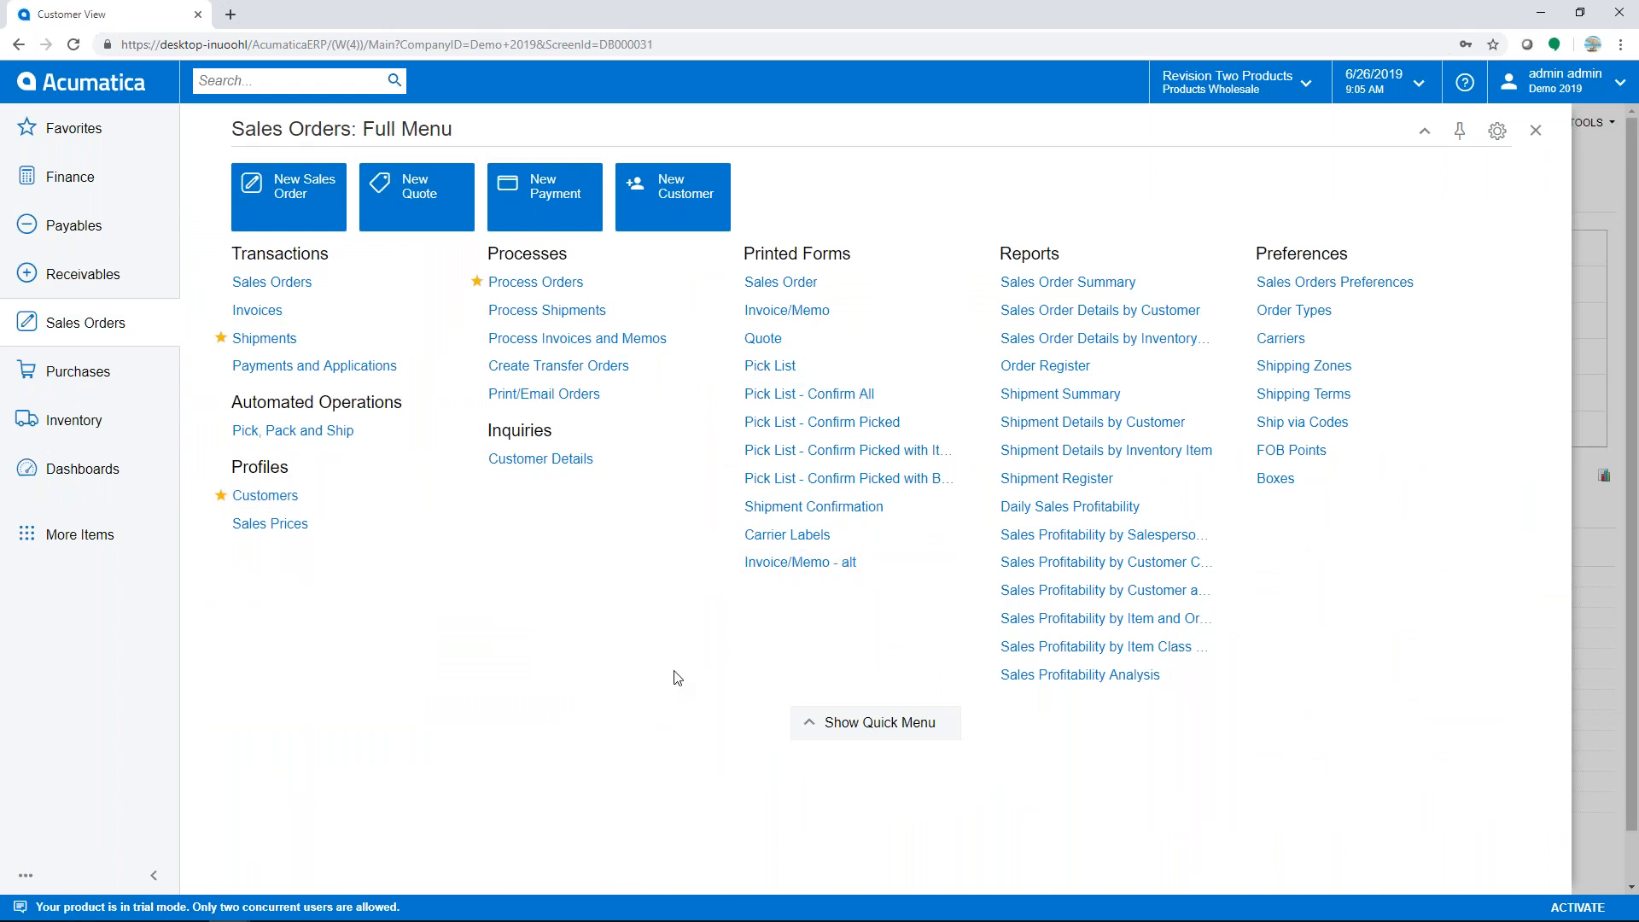
click(864, 727)
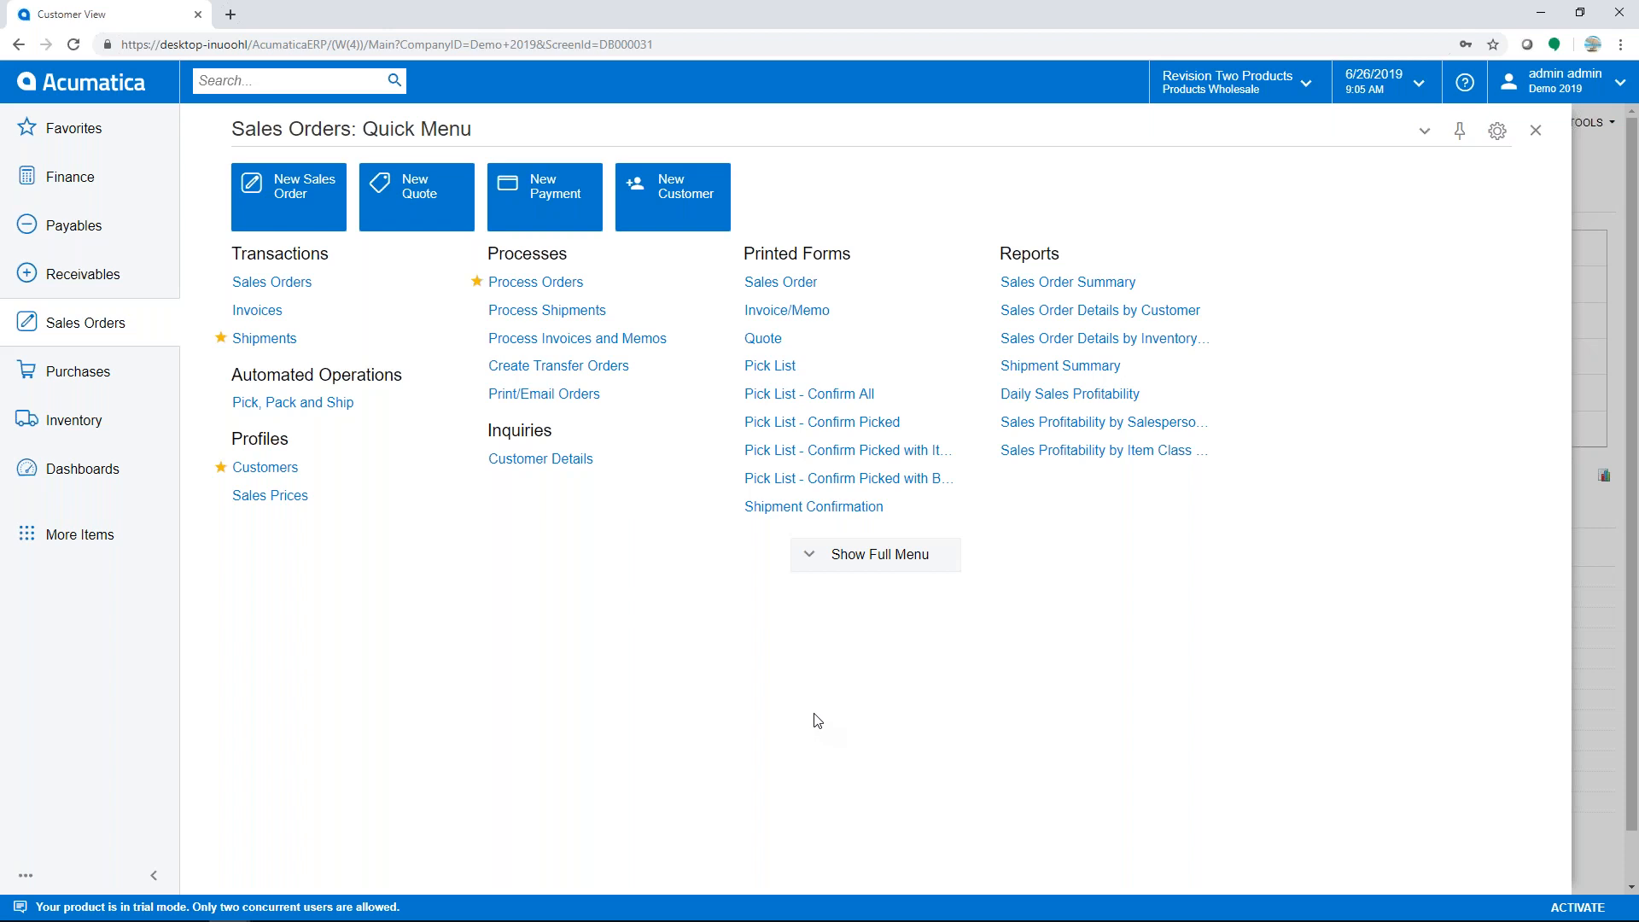
- Start a blank SO-type sales order and review its Notes, Actions and Reports menus
click(307, 206)
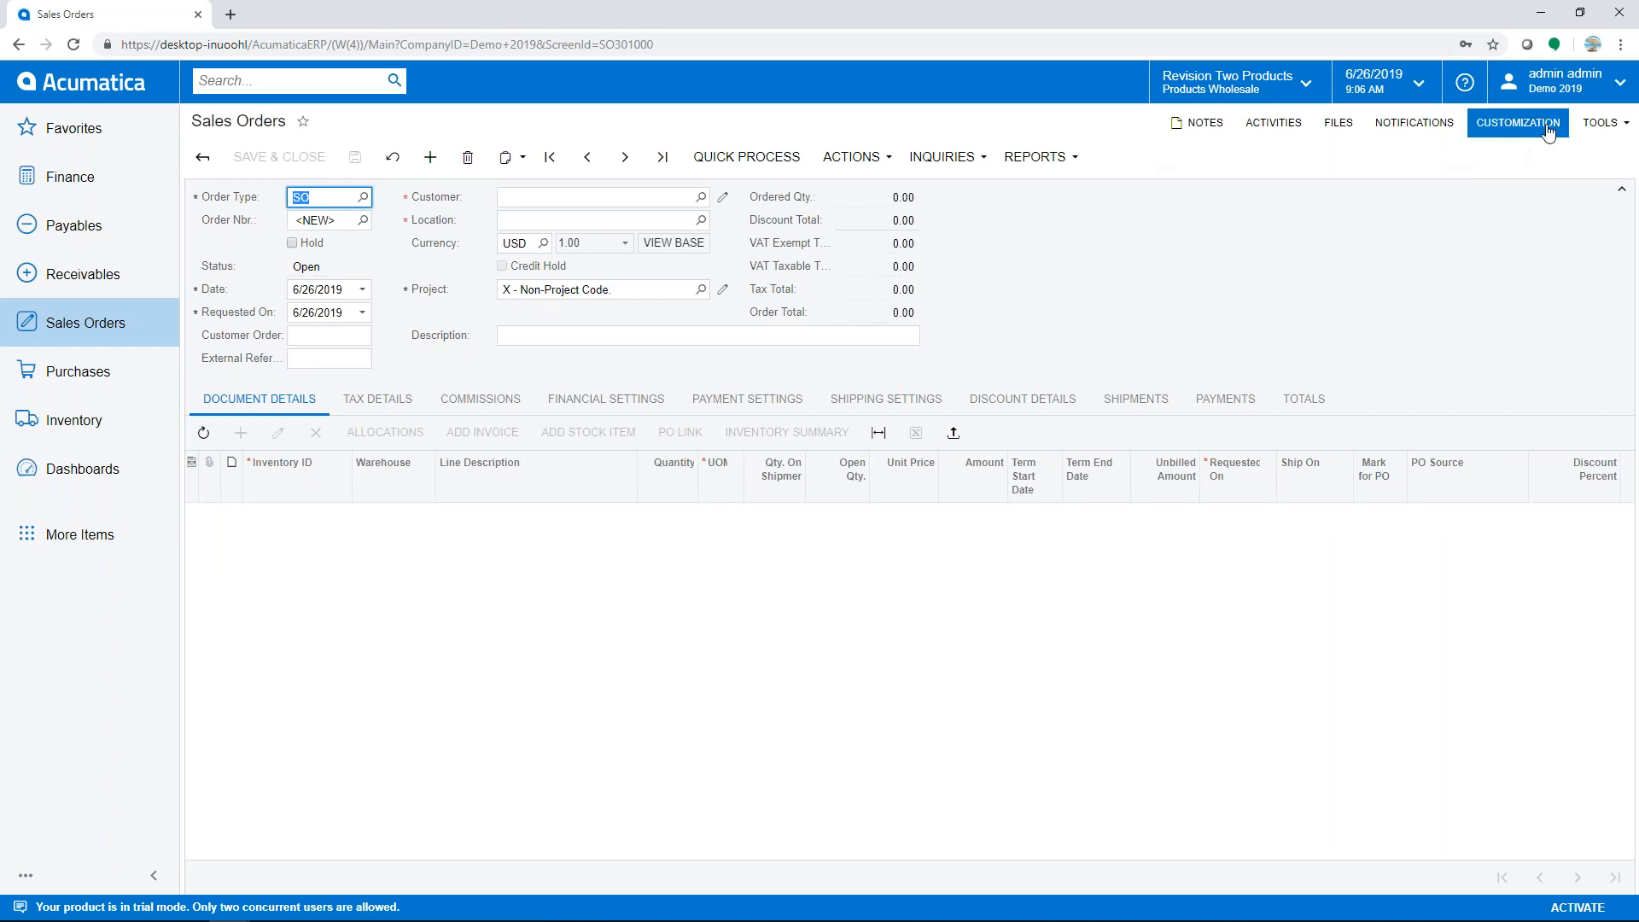
click(1188, 136)
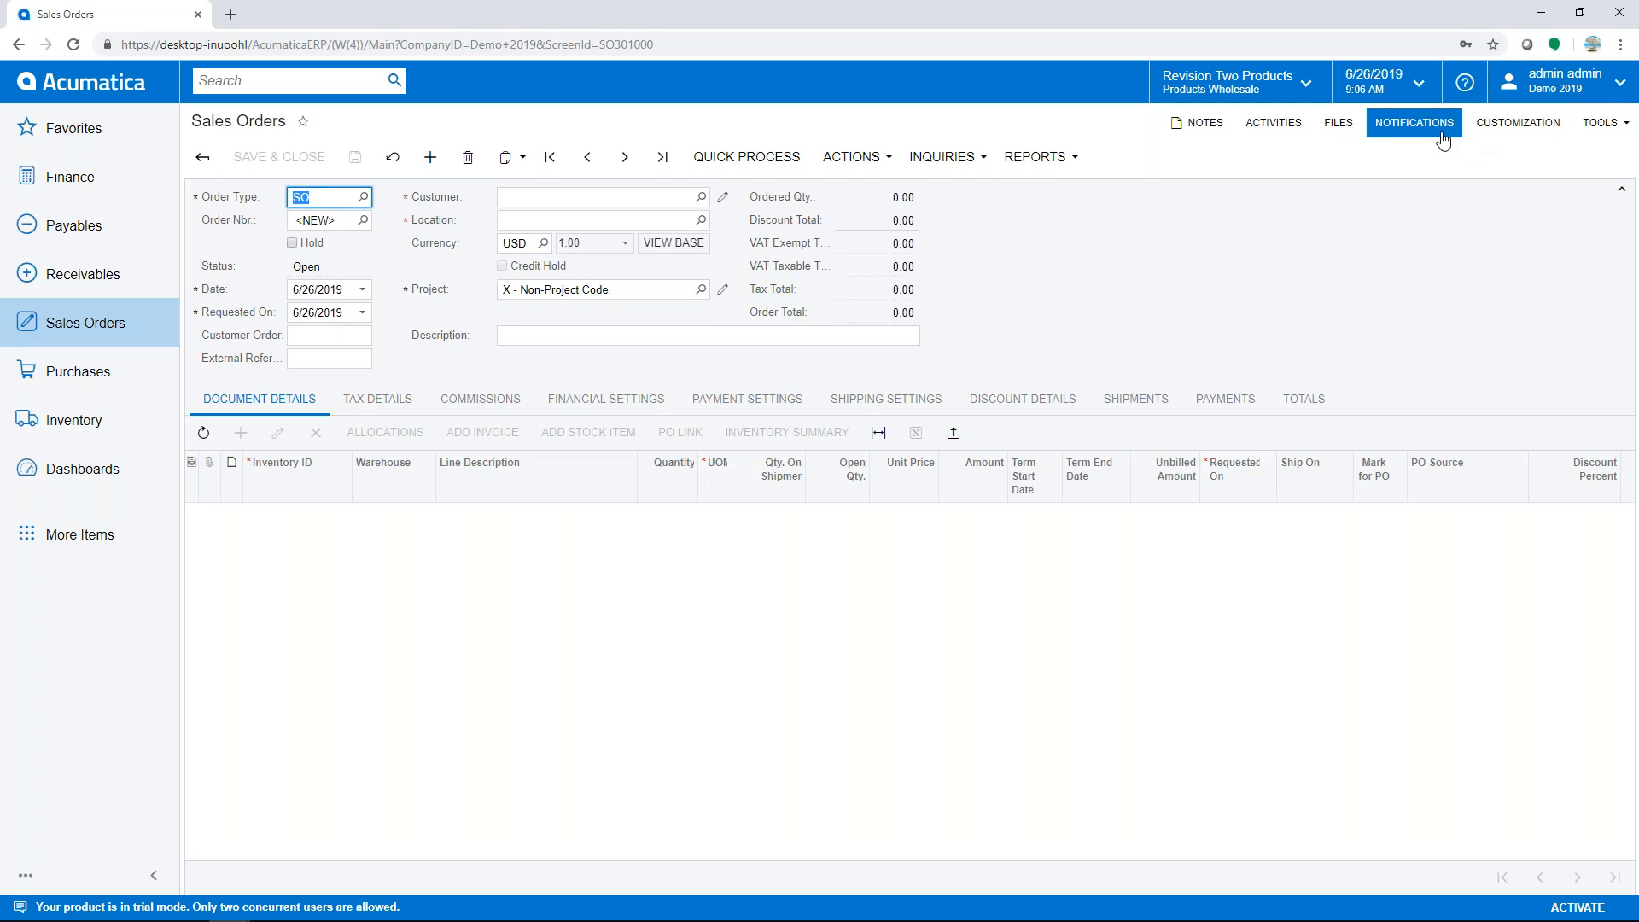
click(888, 165)
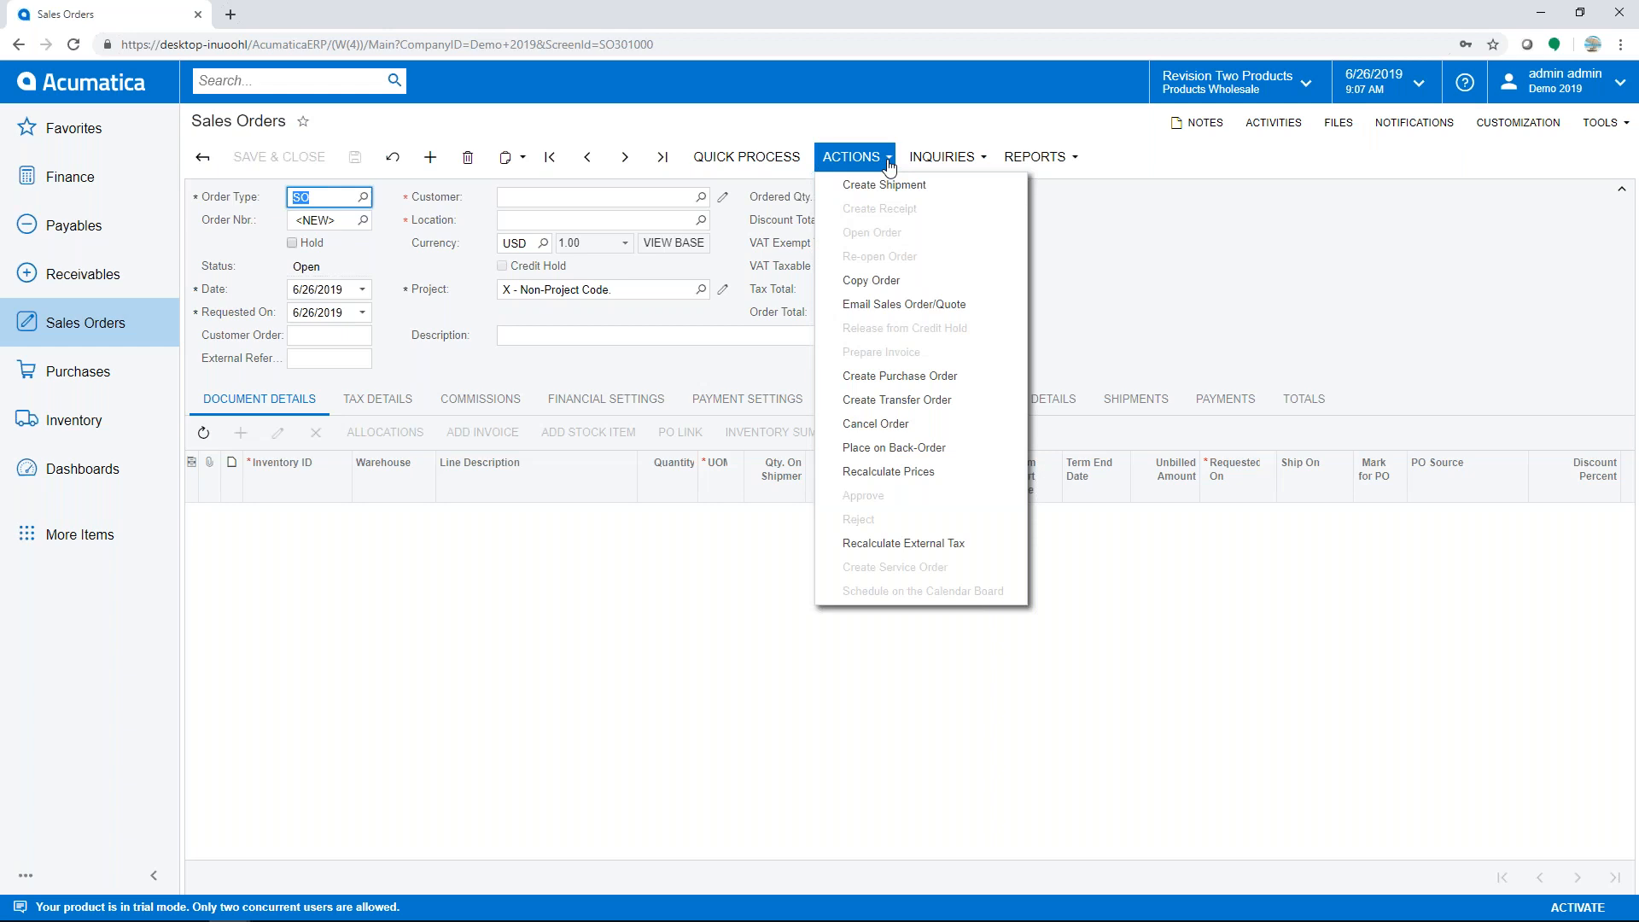
click(1029, 162)
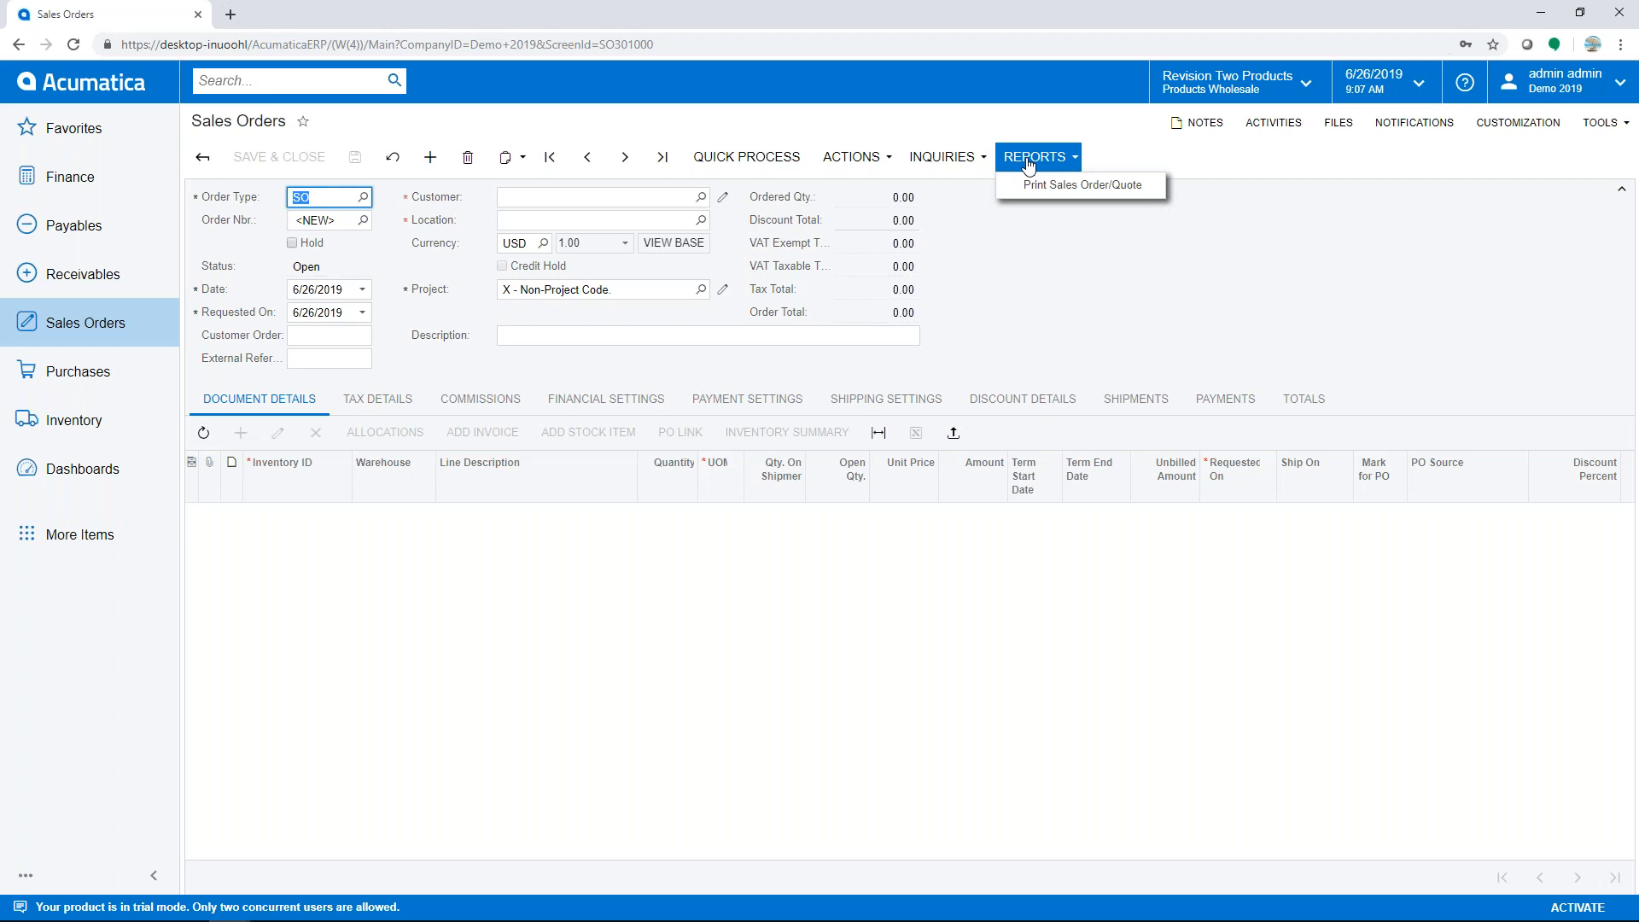
click(958, 264)
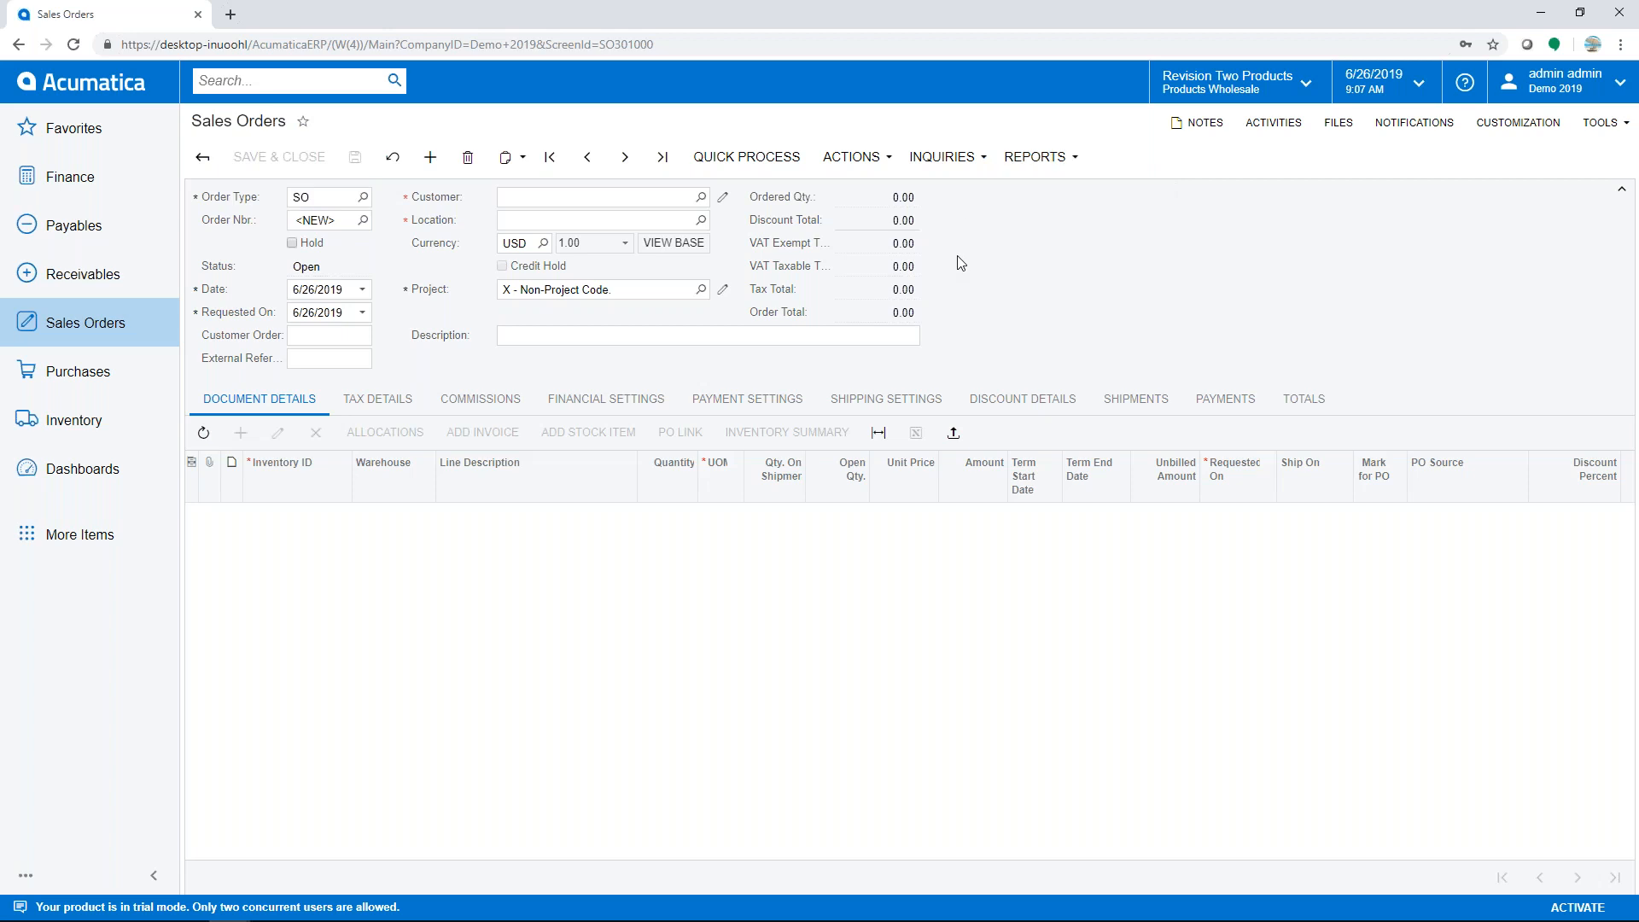
- Search 'usa' in the Customer field and select ABARTENDE with location MAIN - Primary Location
click(589, 200)
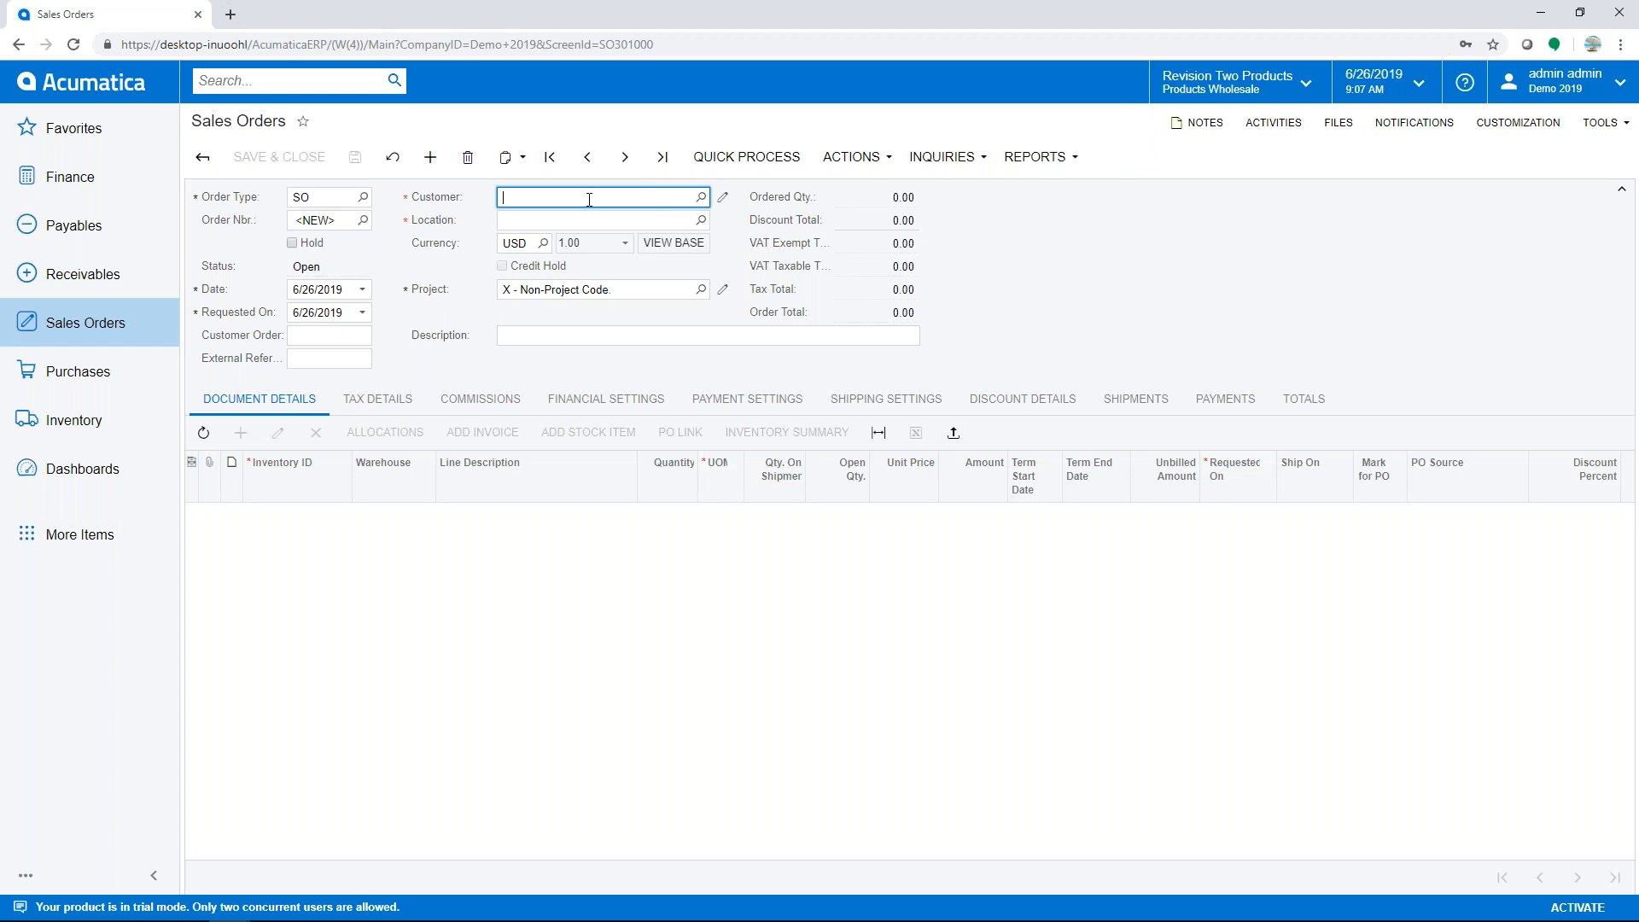
key(F3)
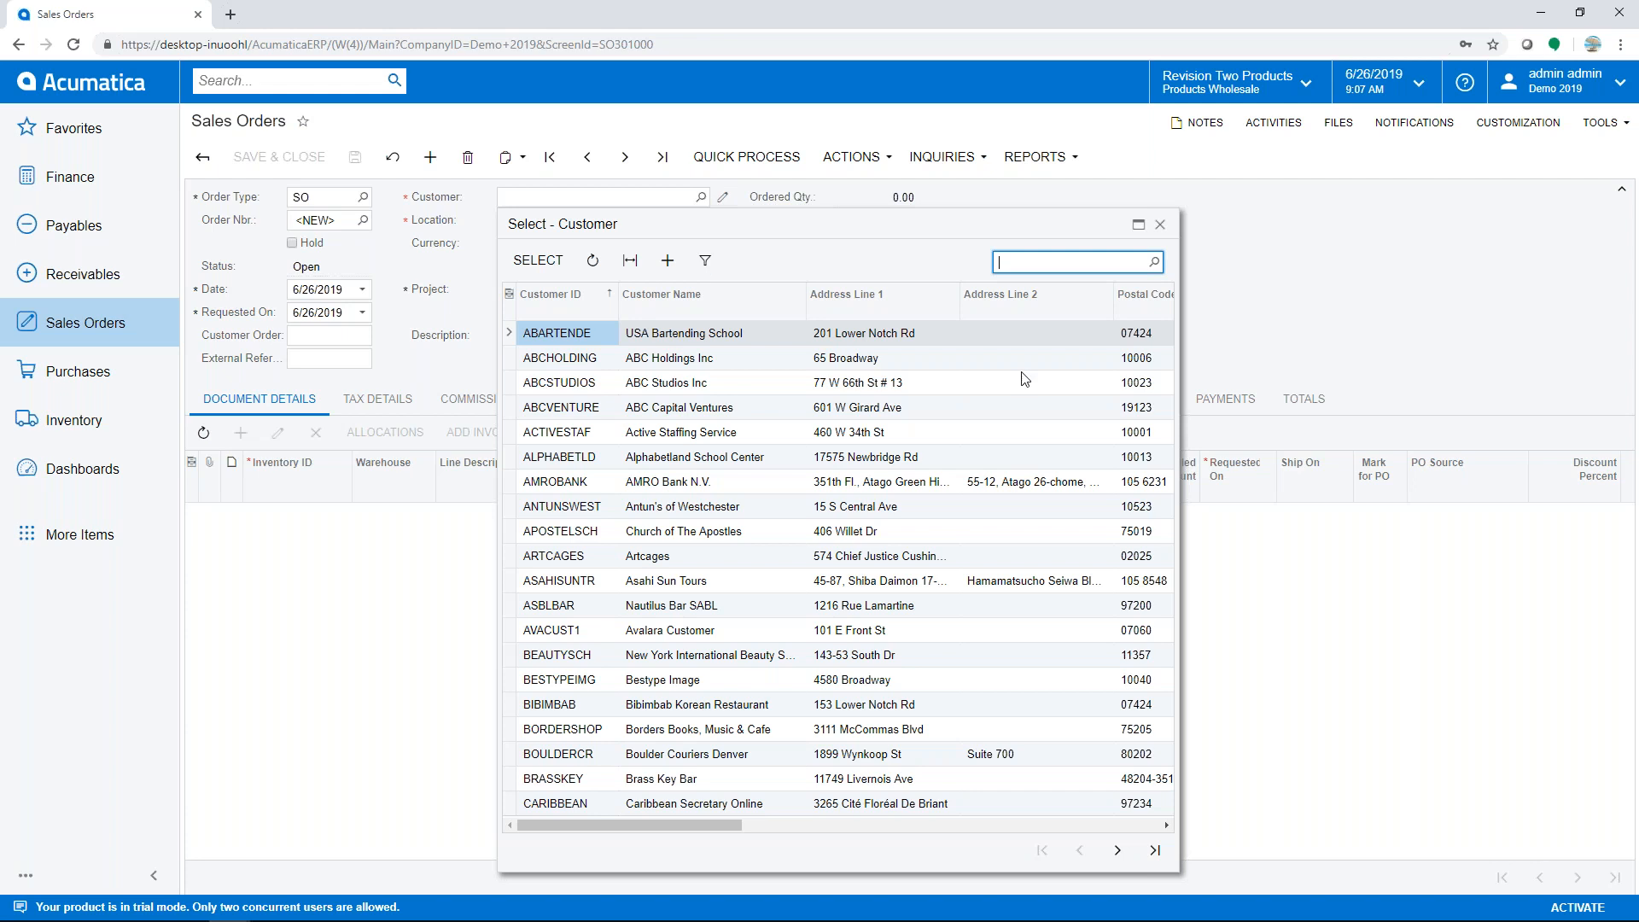
click(1160, 225)
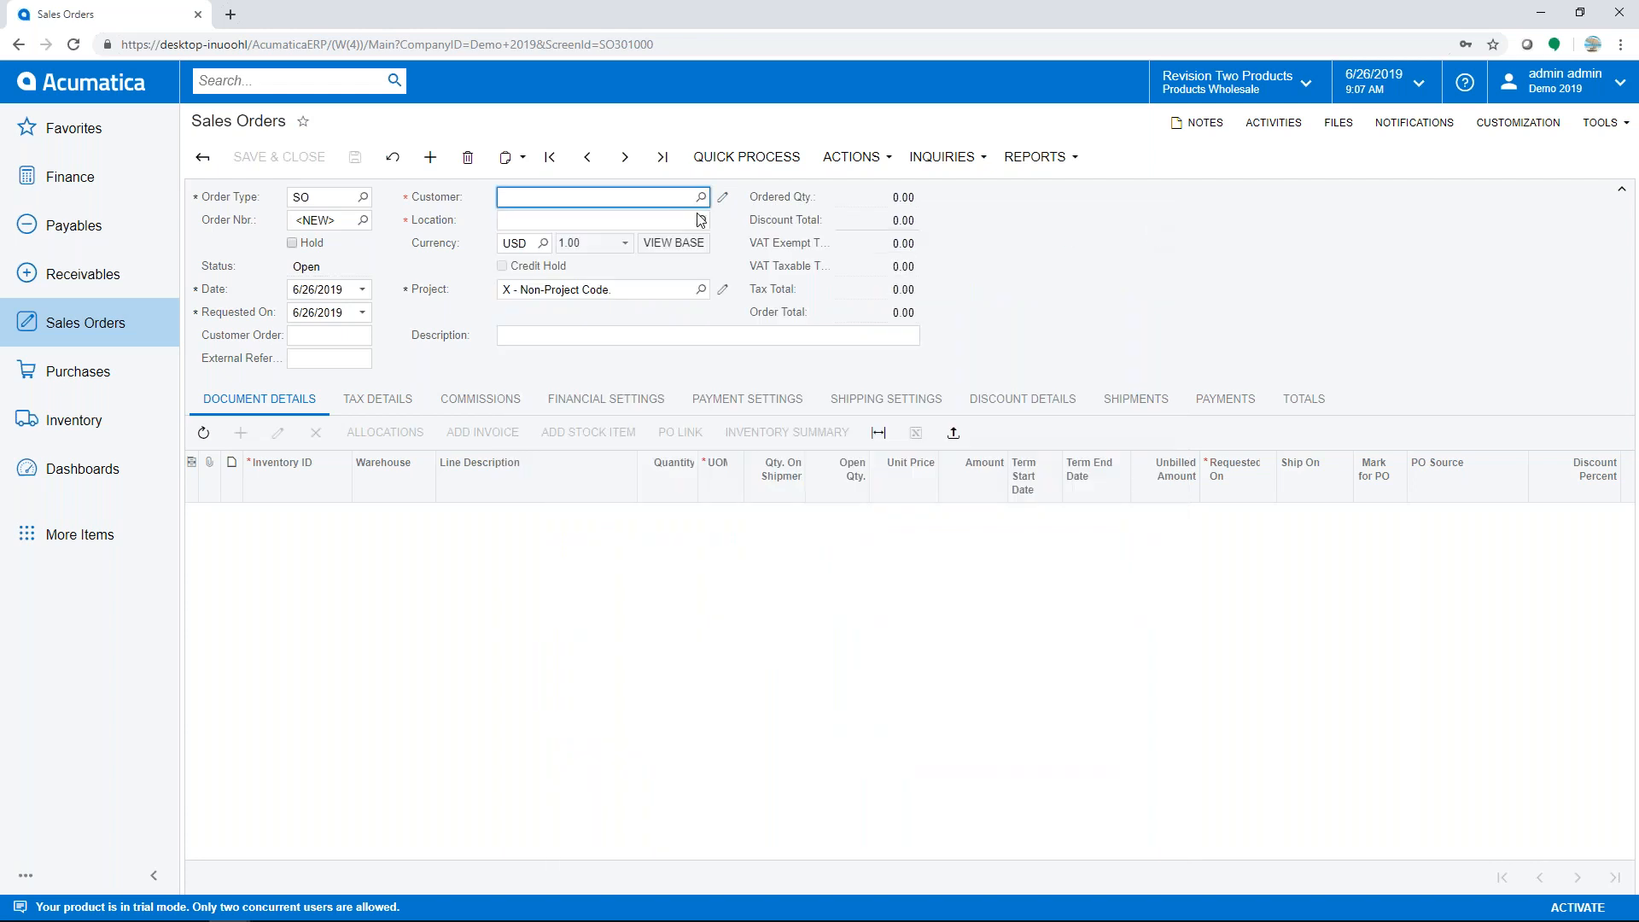
text(usa)
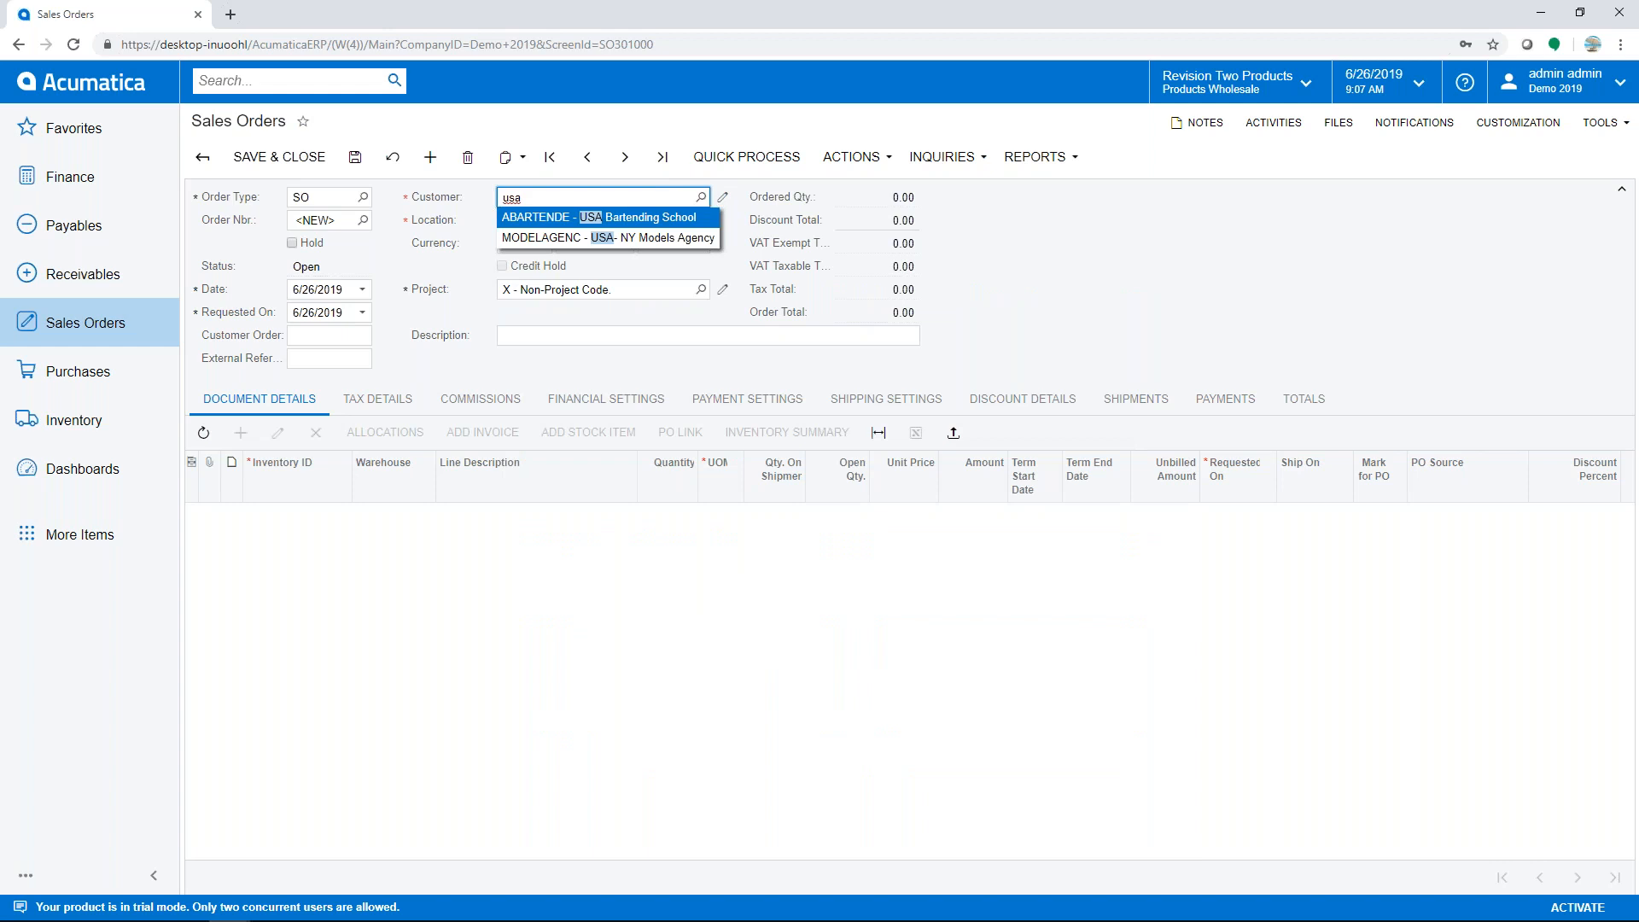
key(Return)
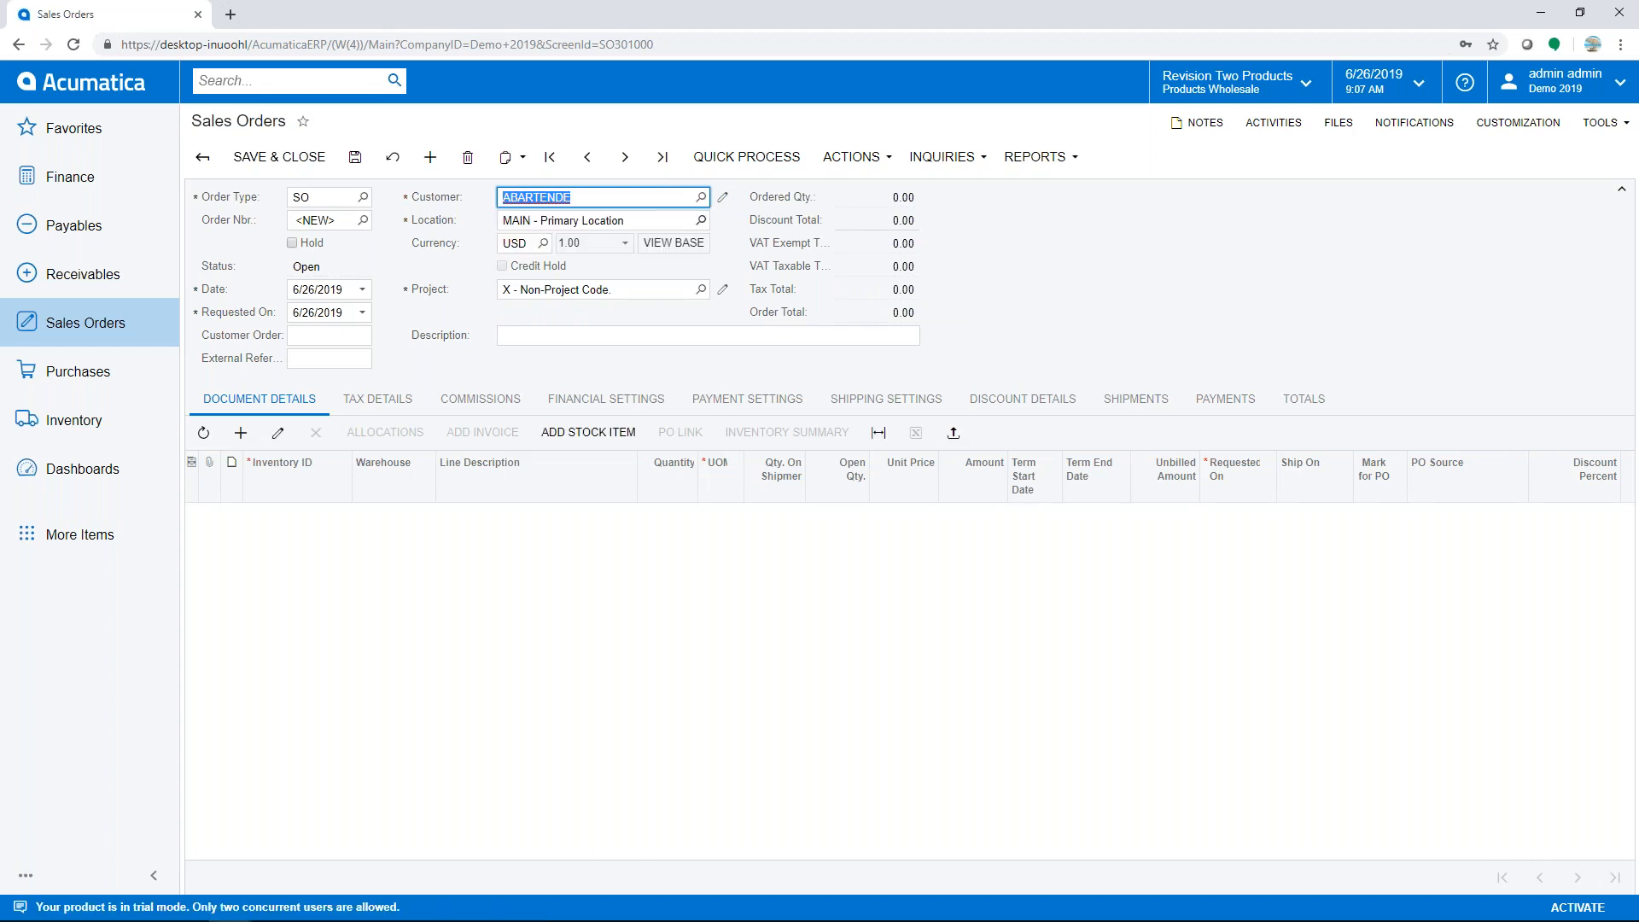
- Attach the desktop Excel spreadsheet to the order, saving it as SO004843
click(1581, 12)
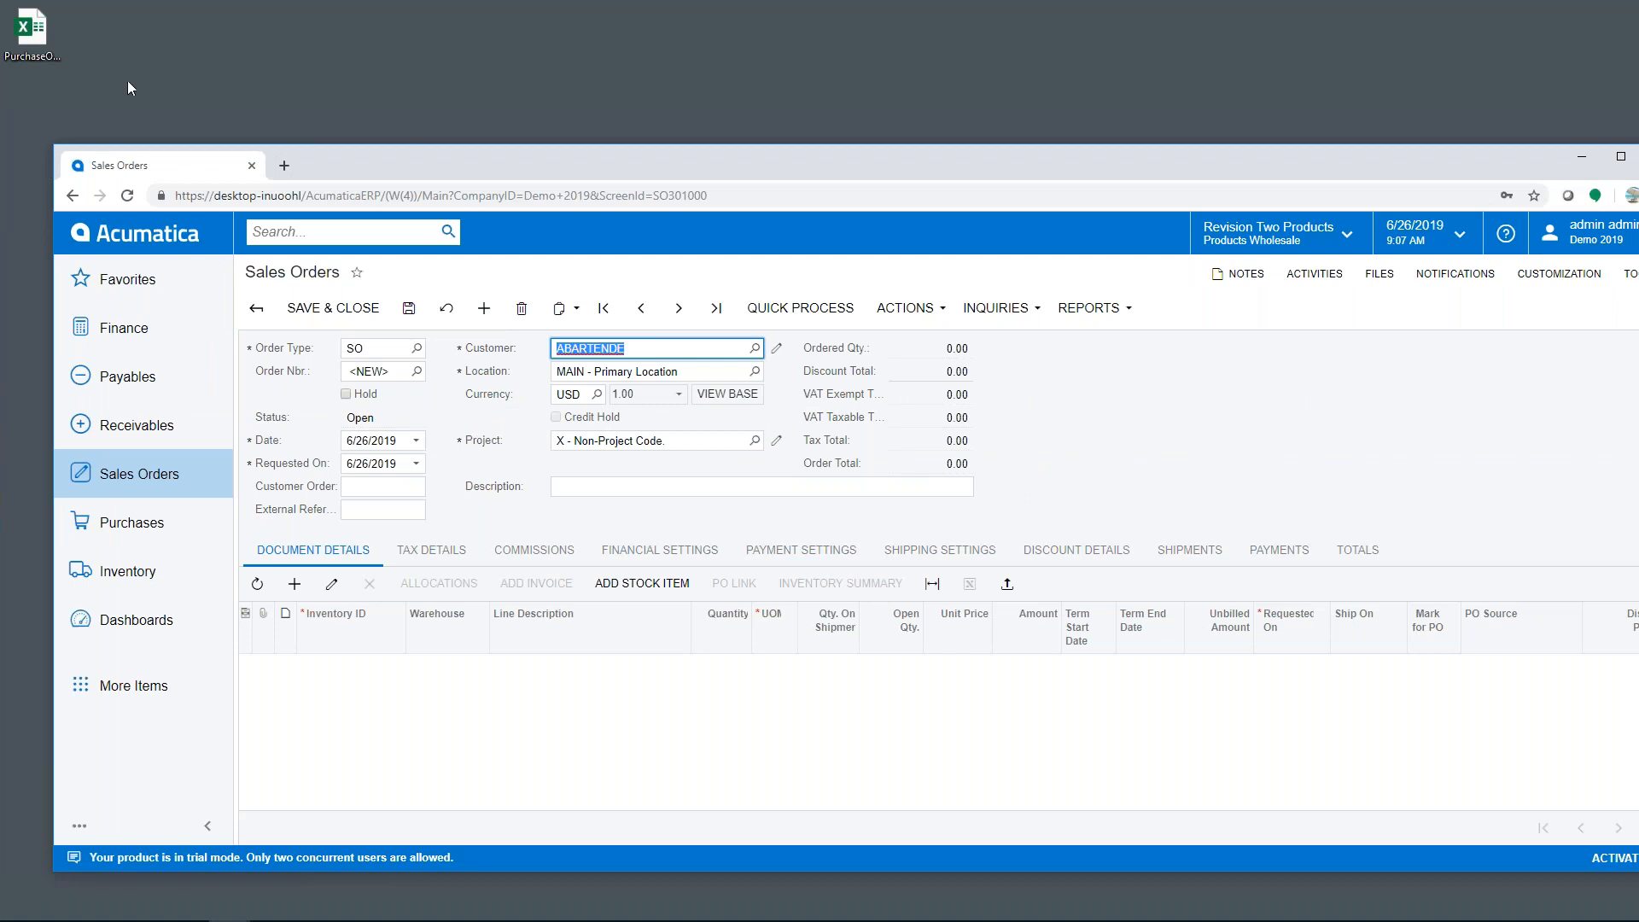
click(40, 34)
drag(41, 35, 1301, 427)
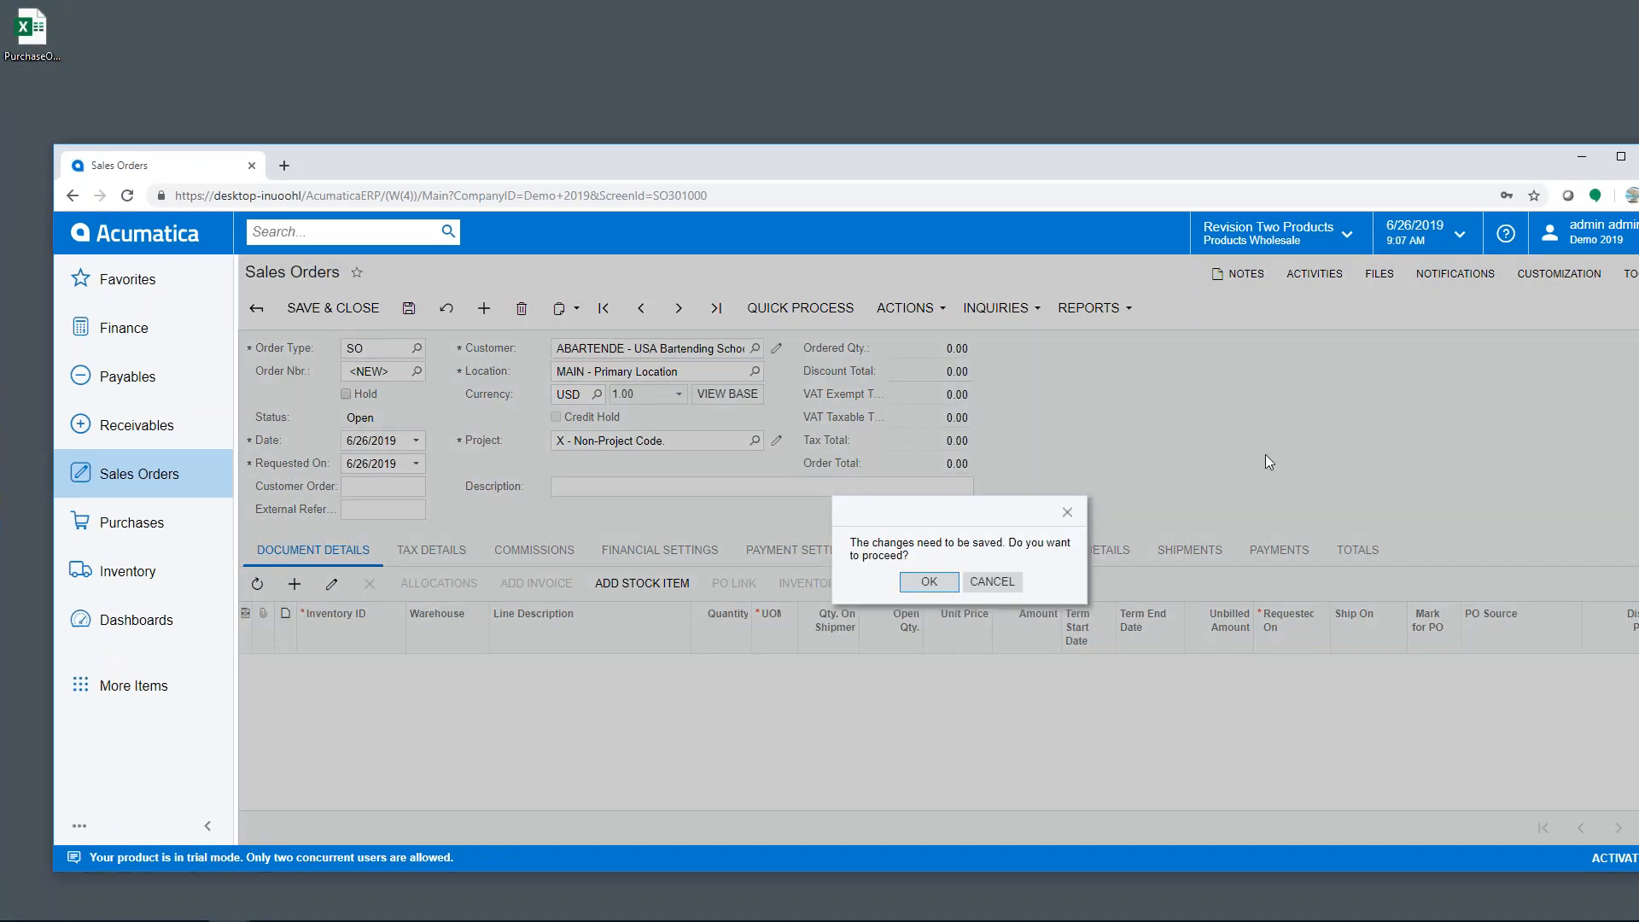
click(928, 581)
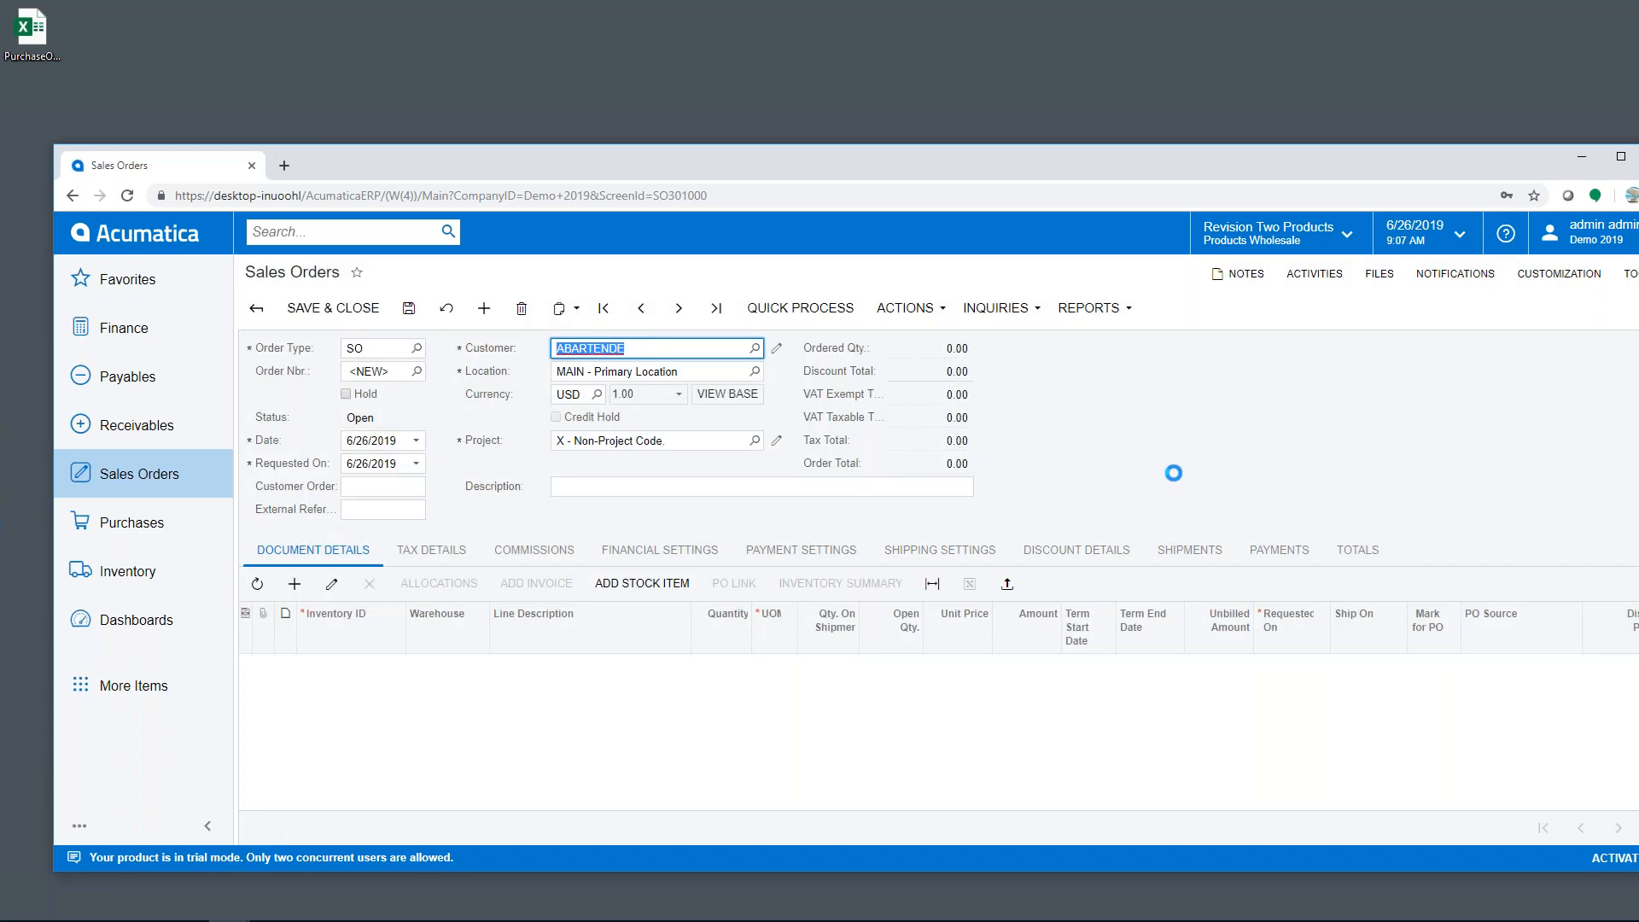
click(1620, 156)
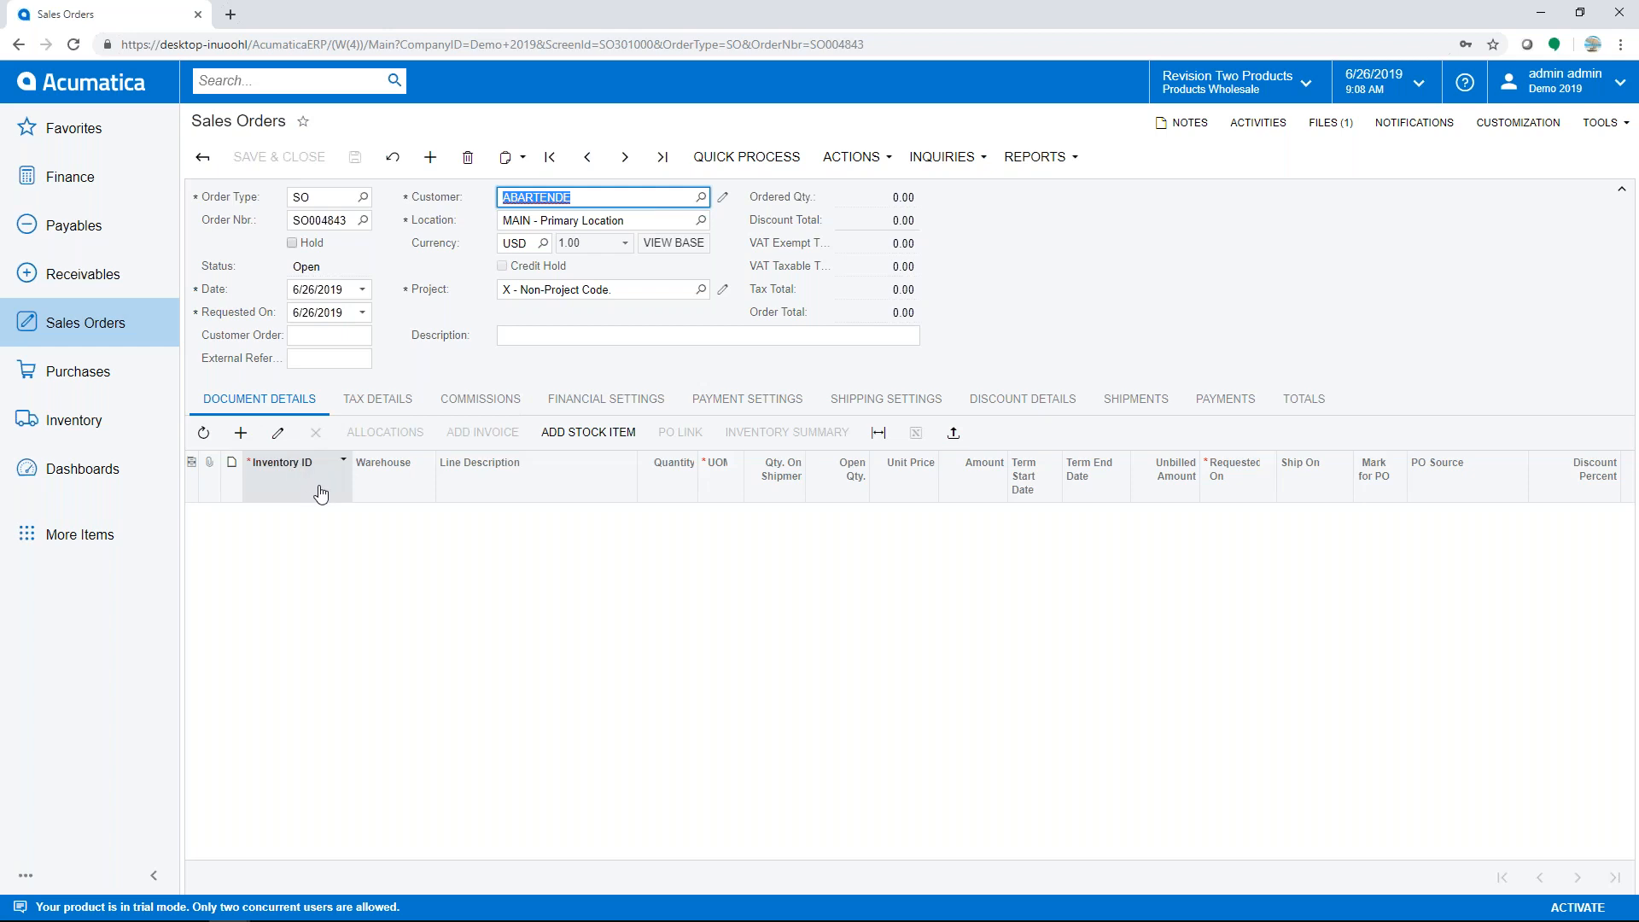
- Add one AACOMPUT01 Acer Laptop from WHOLESALE, filtering the lookup to items sold since 3/1/2018
click(593, 433)
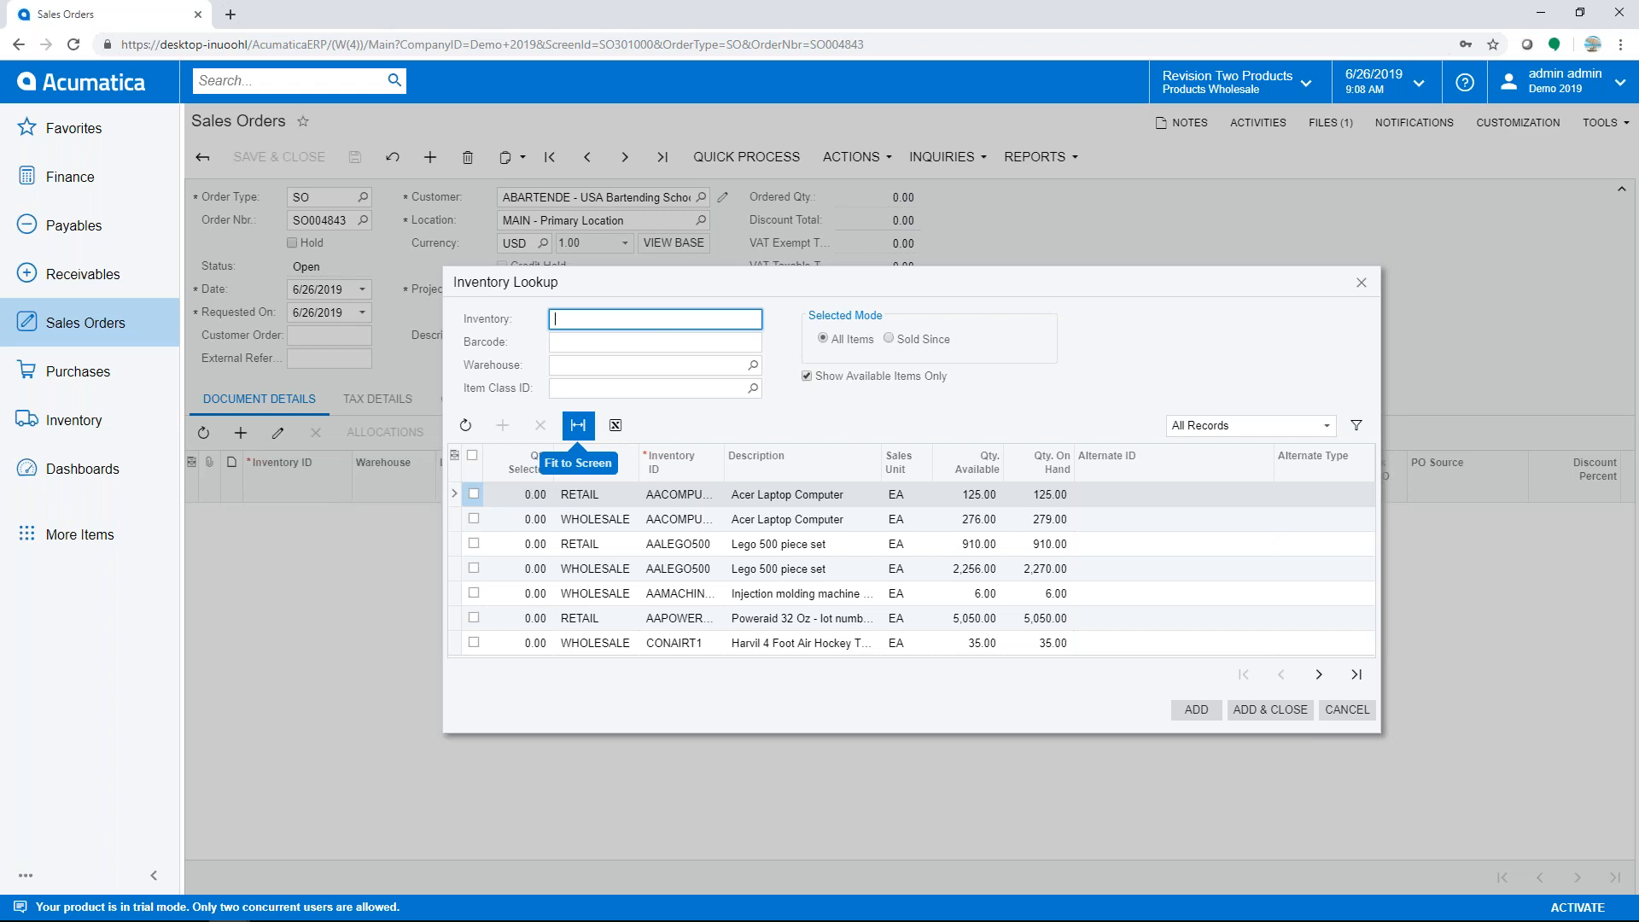
text(aspire)
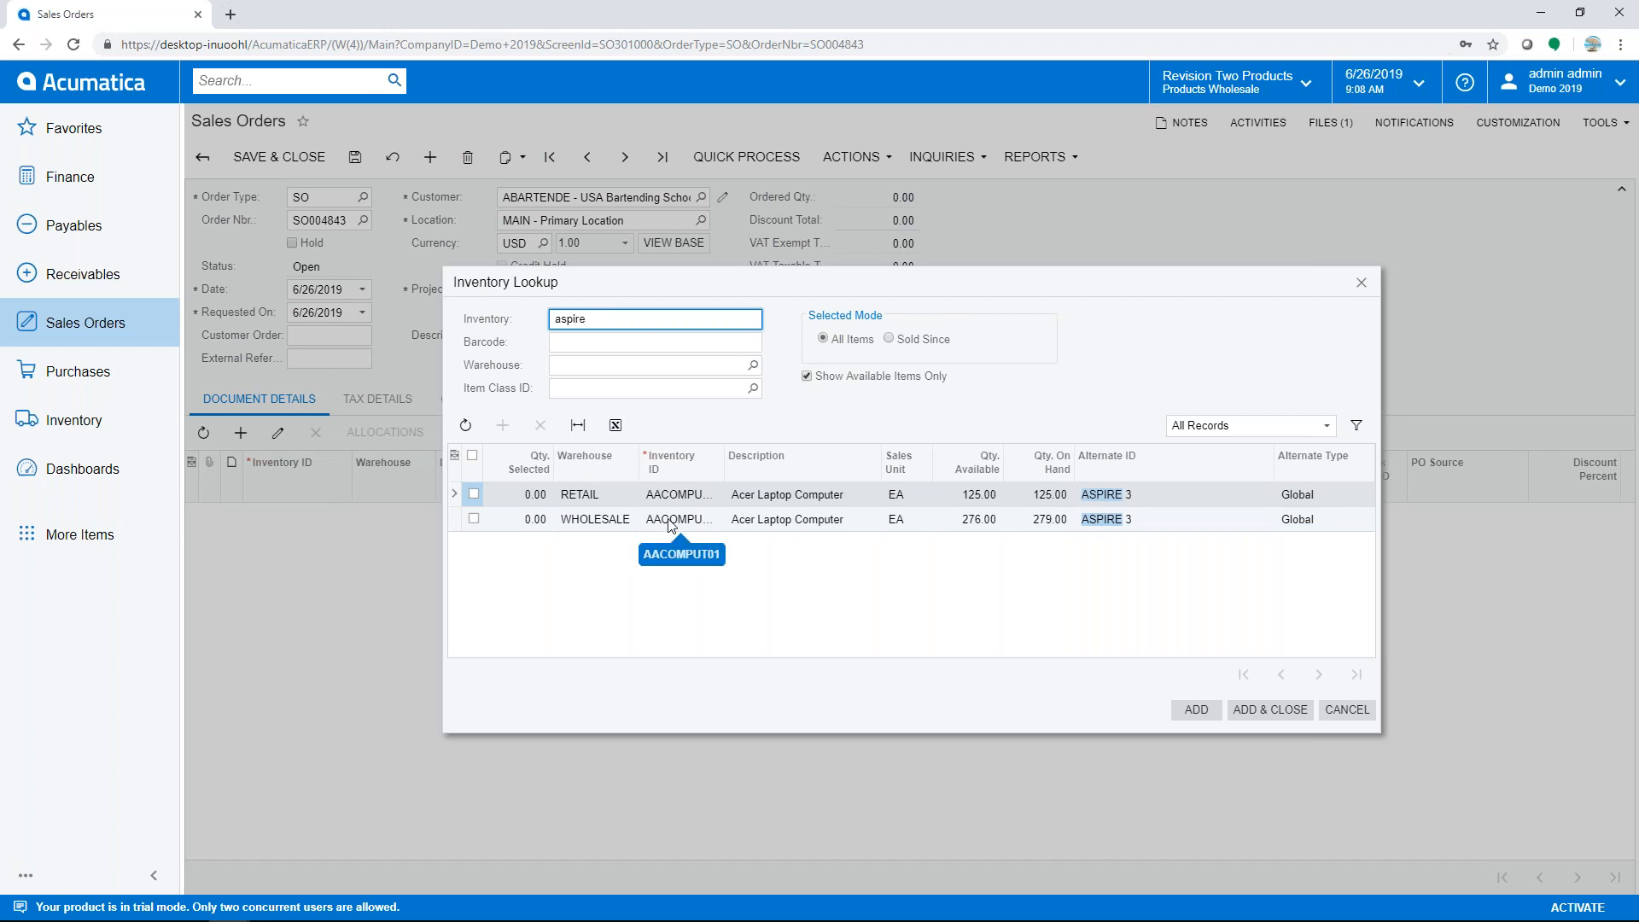
key(BackSpace)
key(BackSpace)
key(BackSpace)
key(BackSpace)
key(BackSpace)
key(BackSpace)
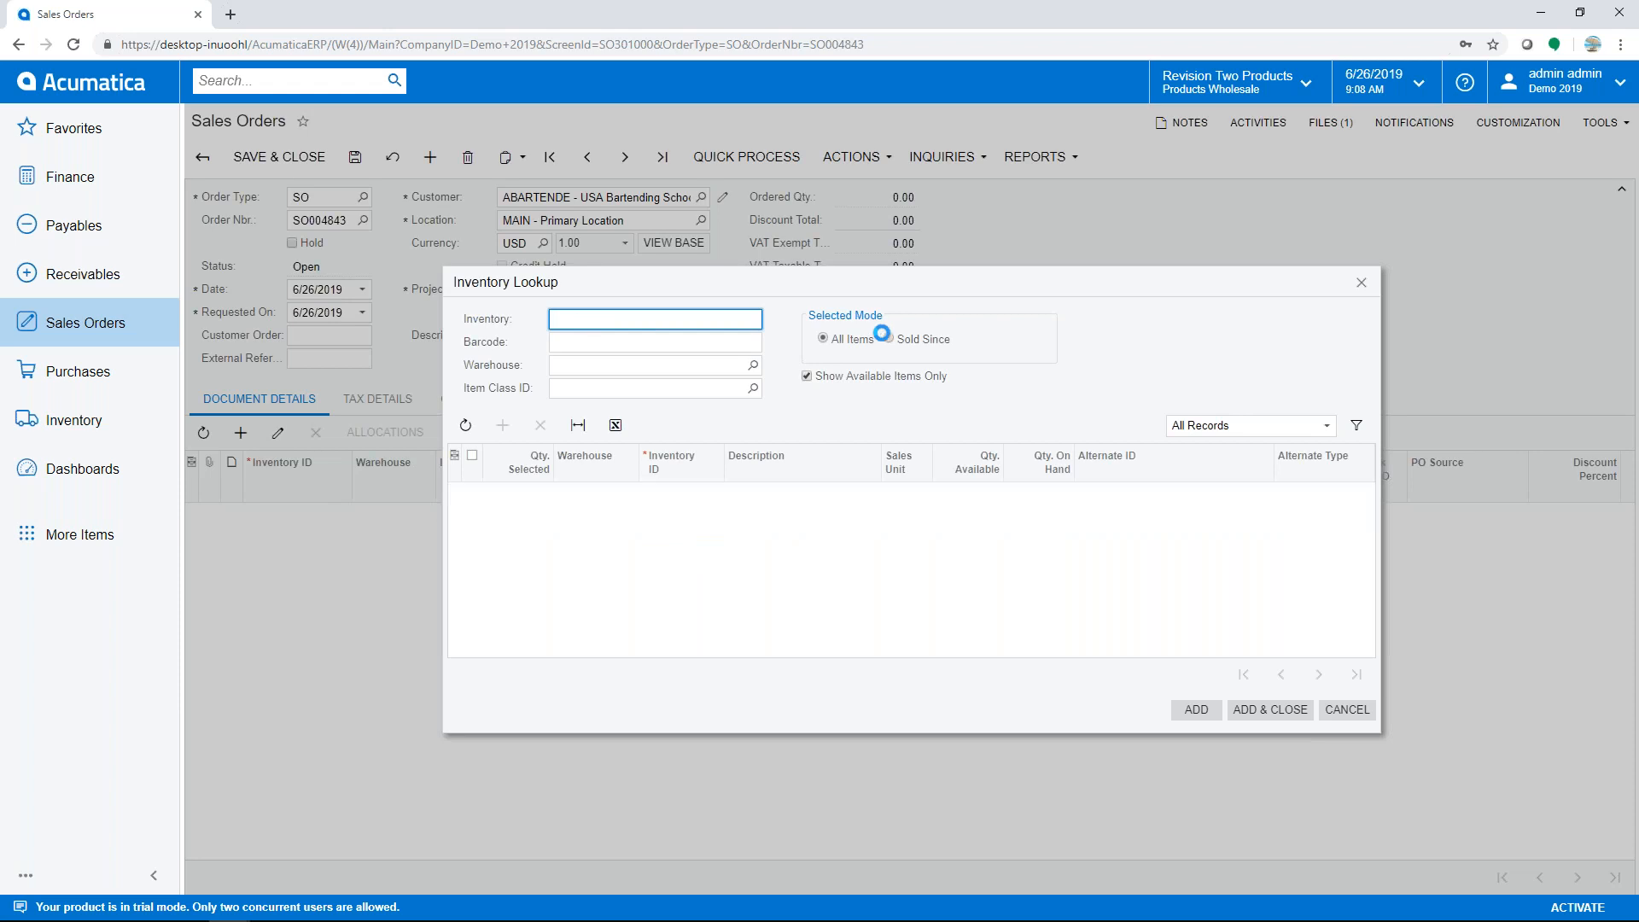
click(887, 337)
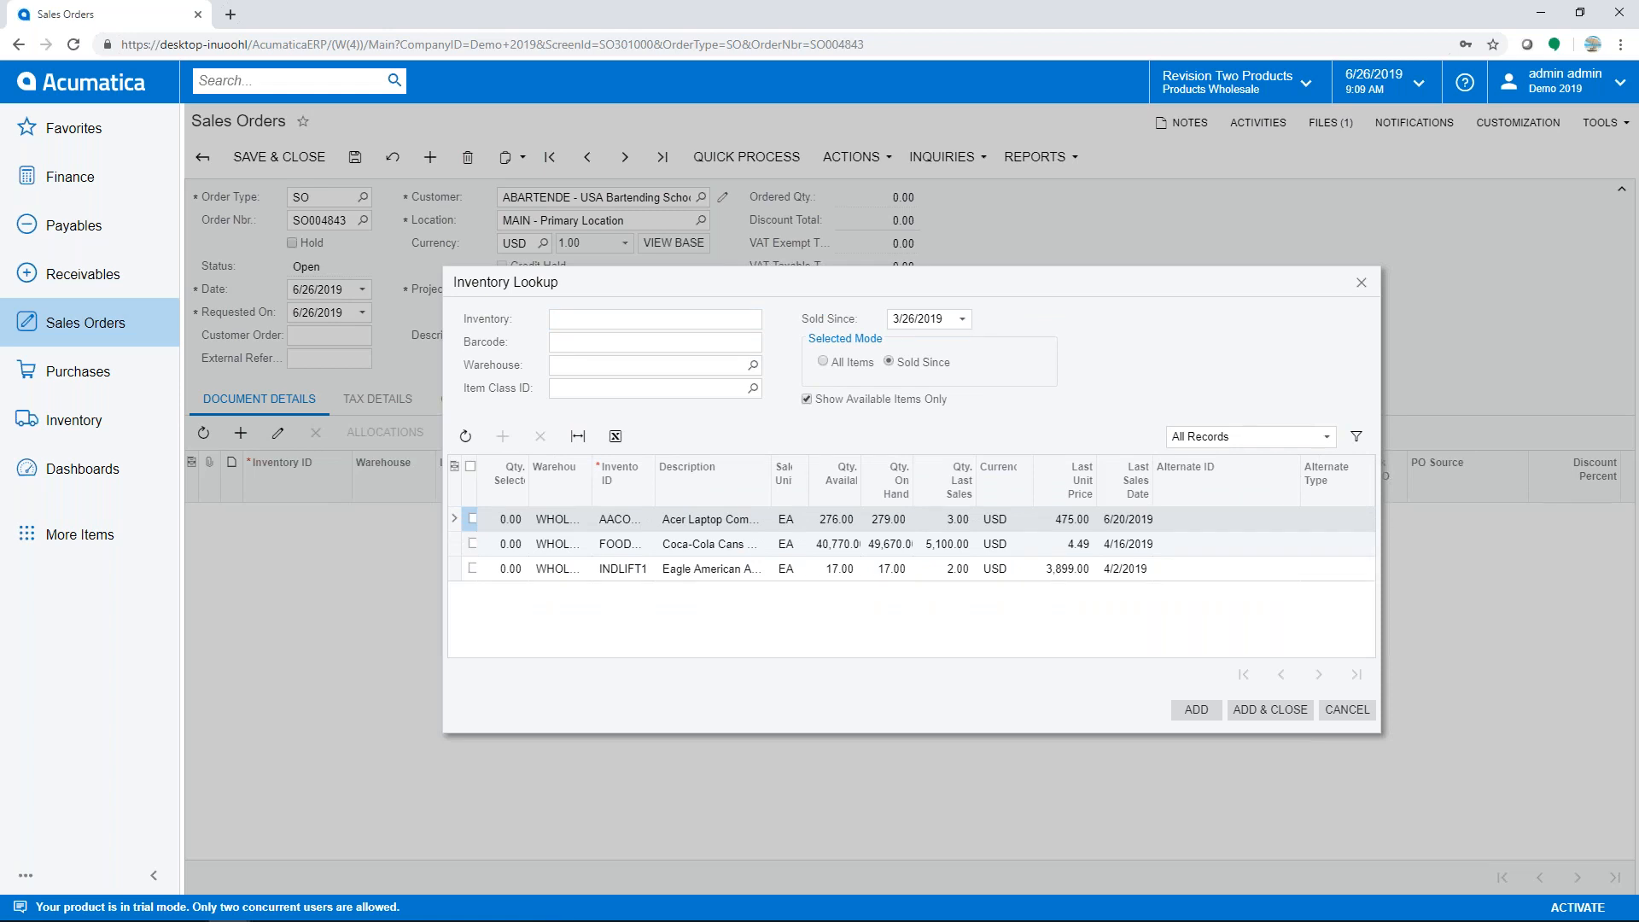
click(962, 321)
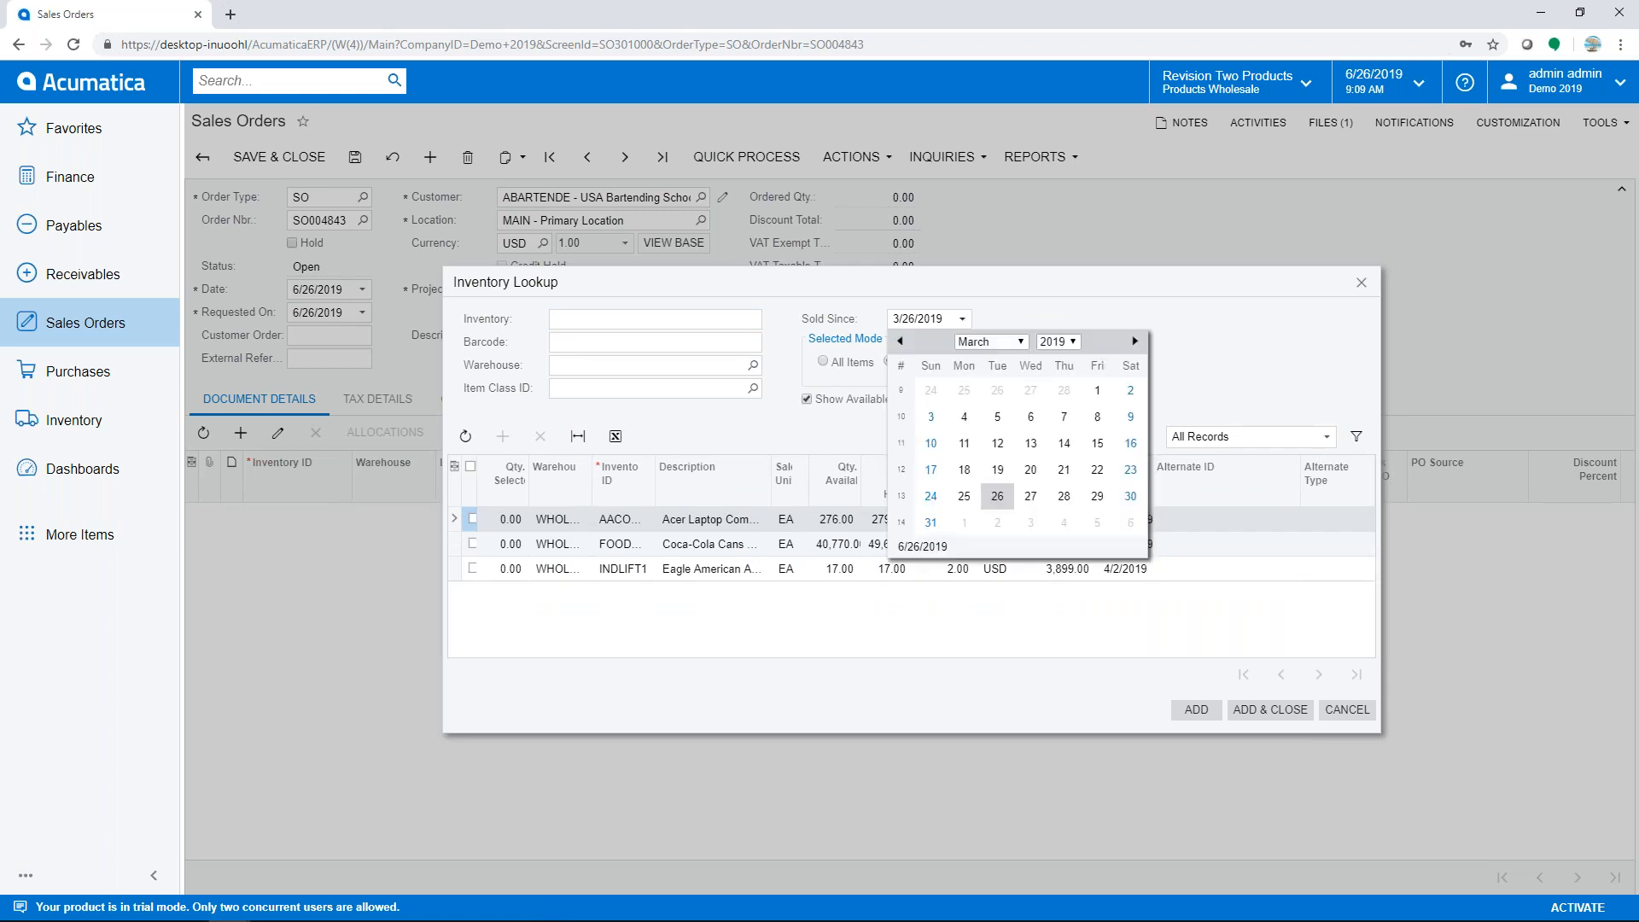
click(1073, 343)
click(1063, 412)
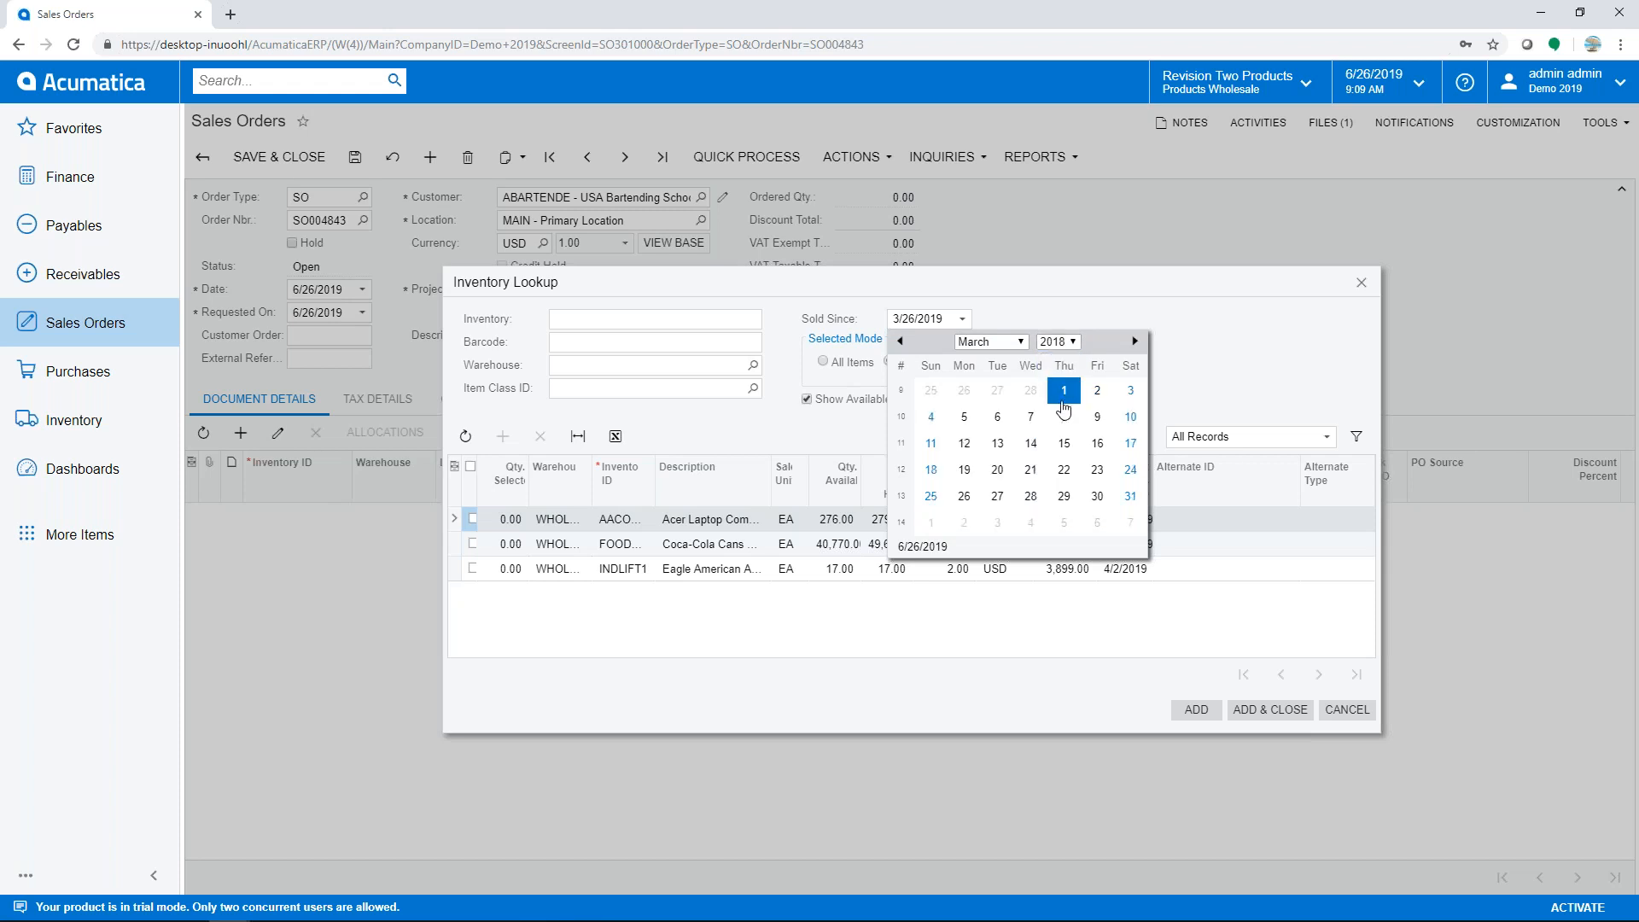
click(1064, 392)
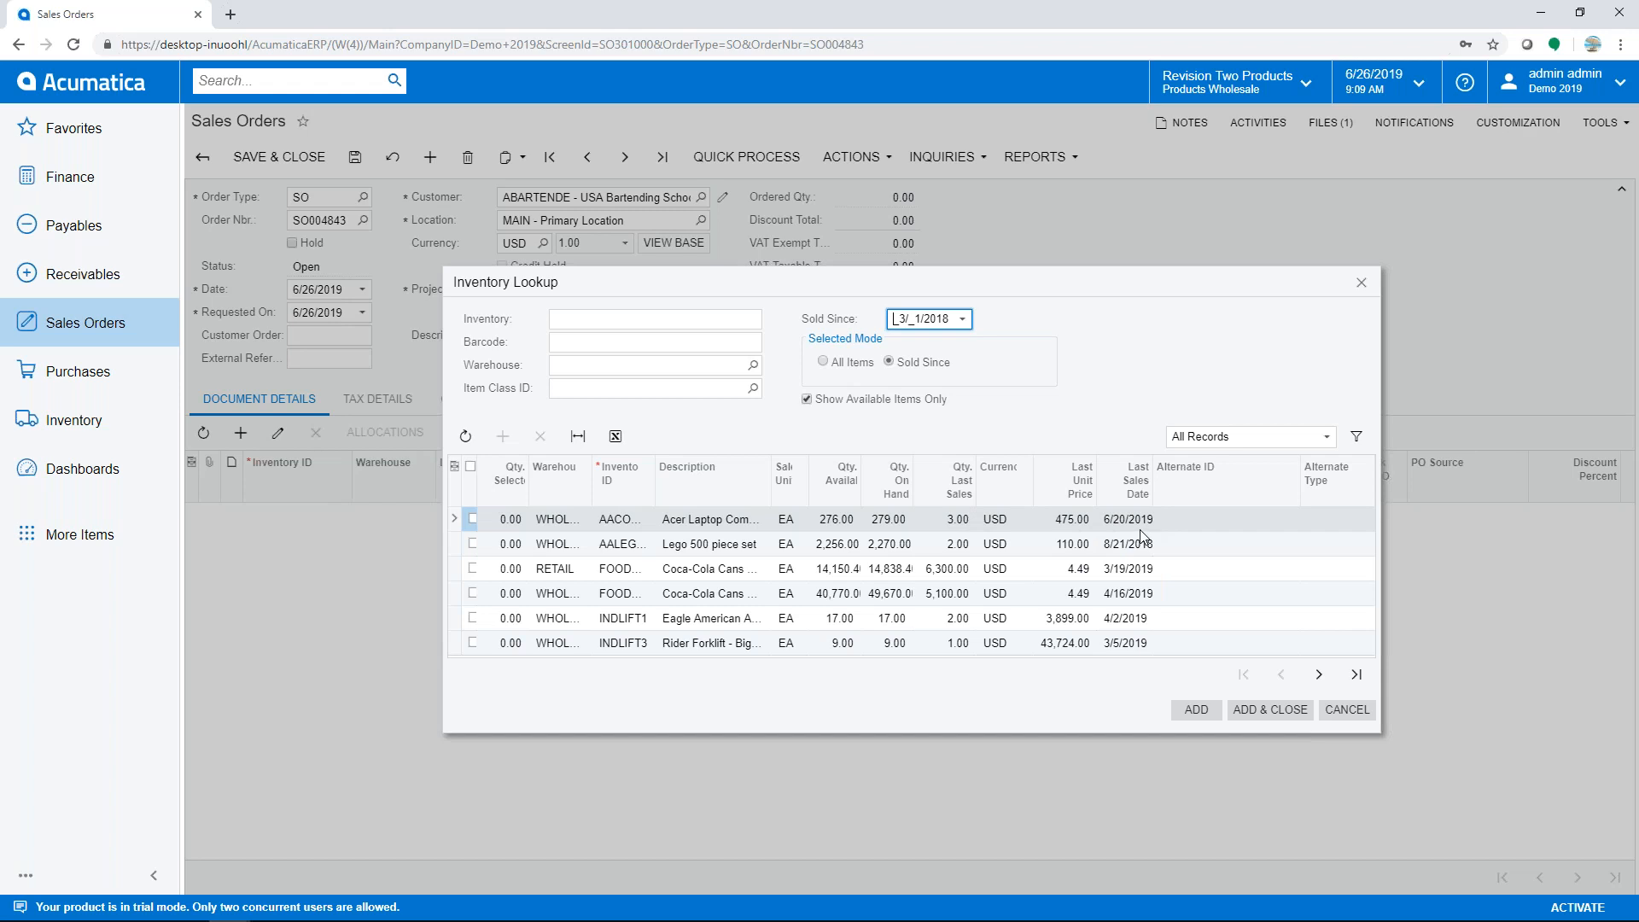
click(473, 519)
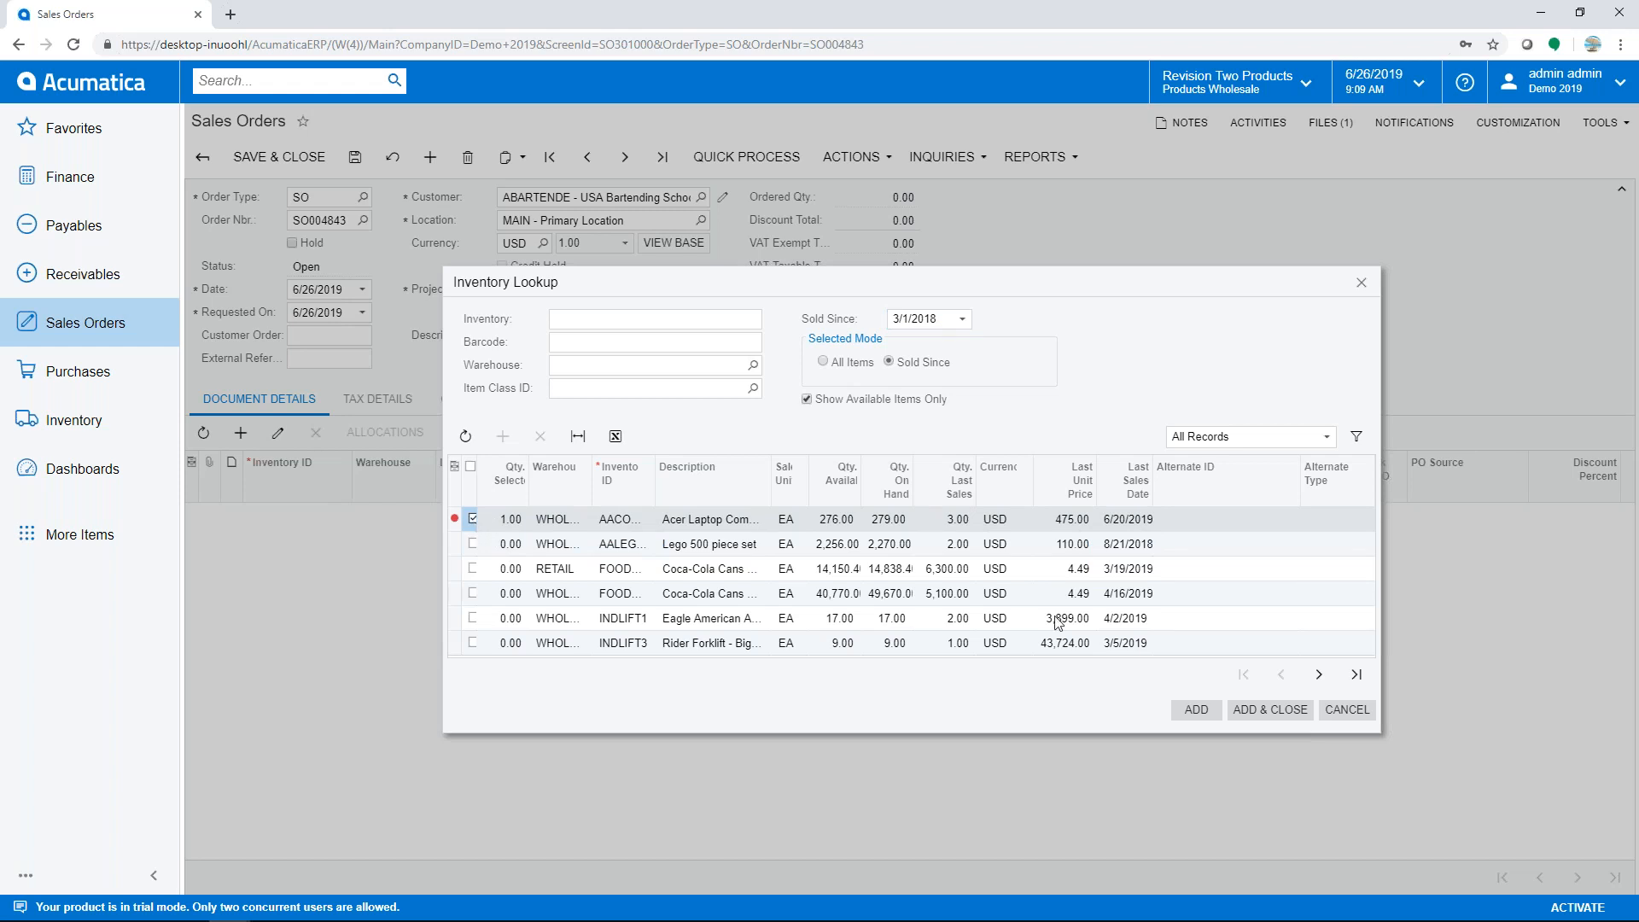
click(1270, 709)
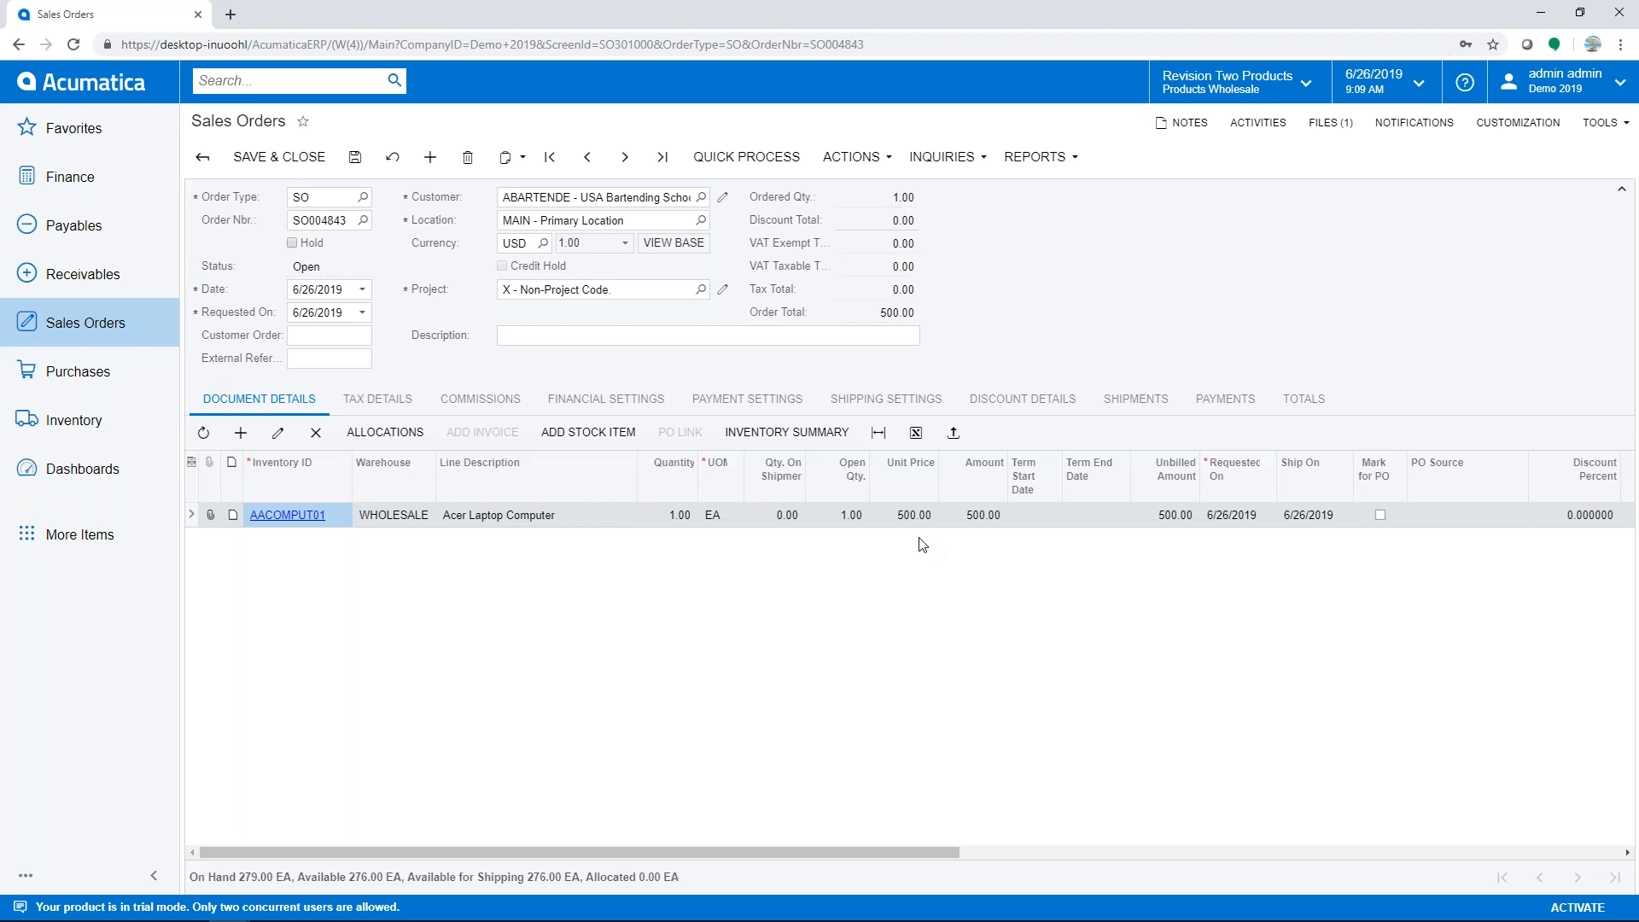
- Change the laptop quantity to 3 and view its WHOLESALE inventory summary showing 276 available
click(667, 516)
text(3)
key(Tab)
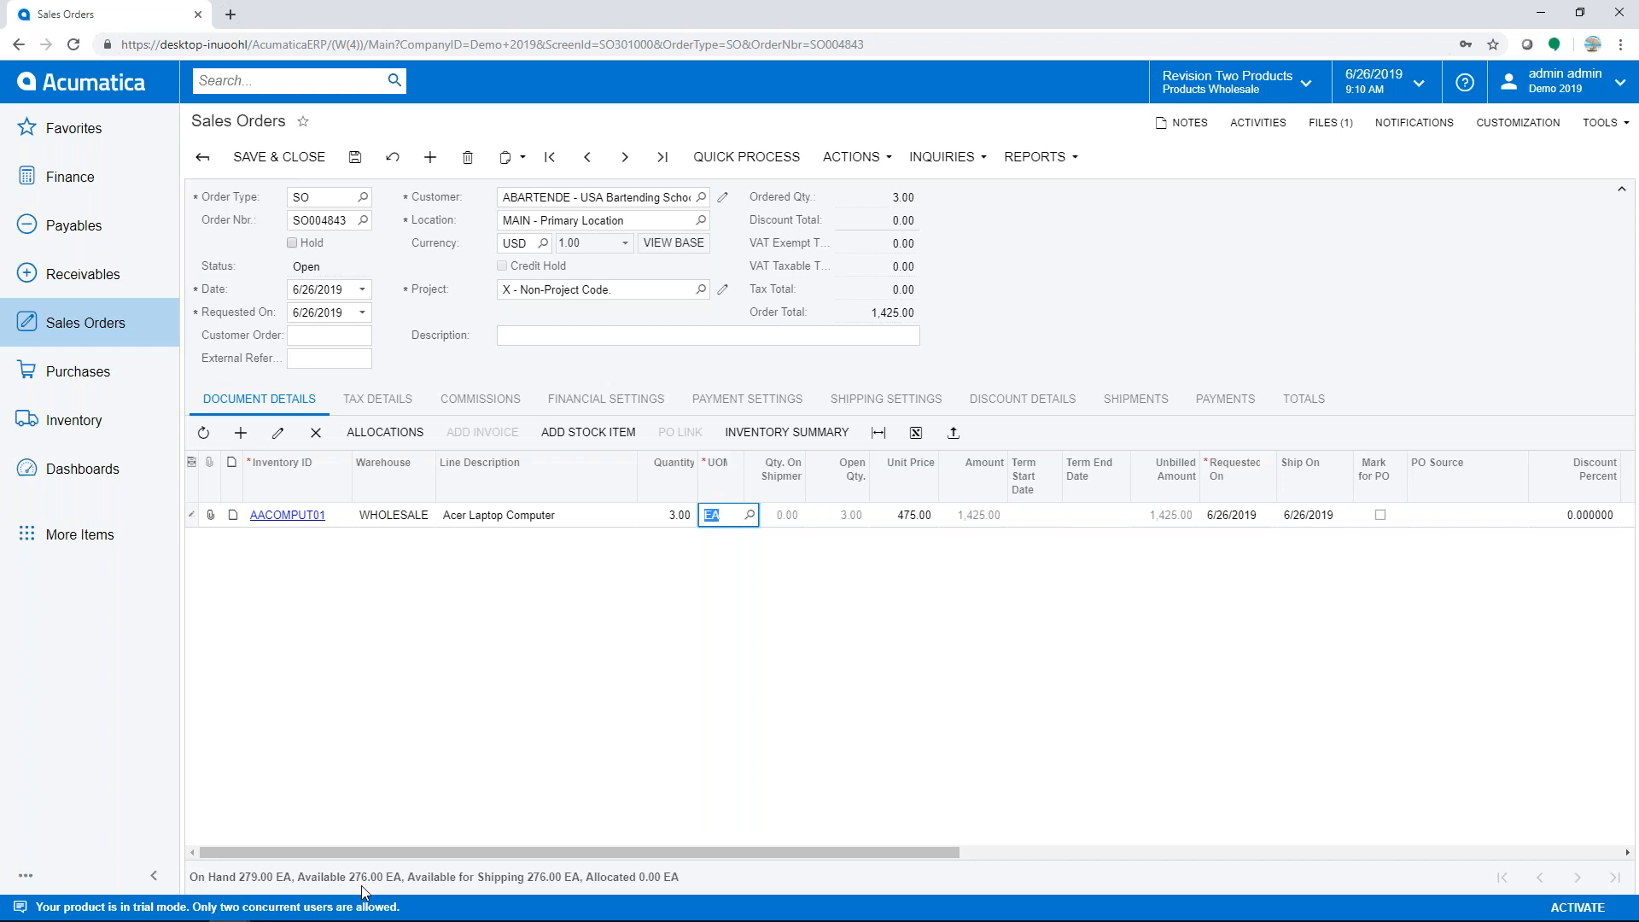
click(786, 433)
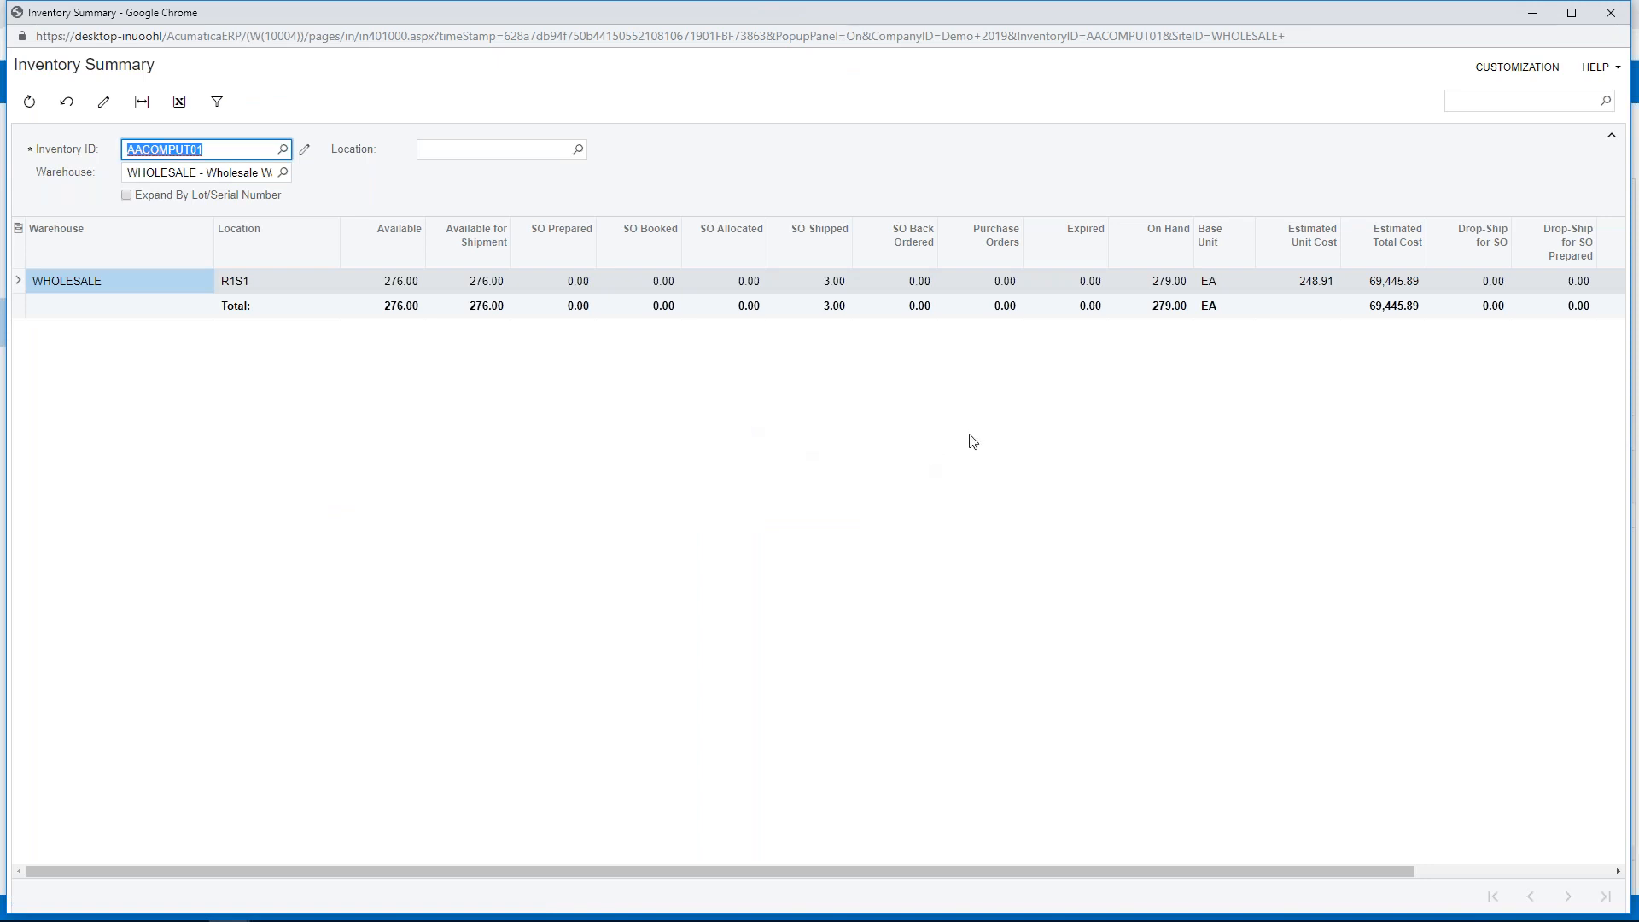
- Close the Inventory Summary window and narrow the Line Description column
click(1609, 12)
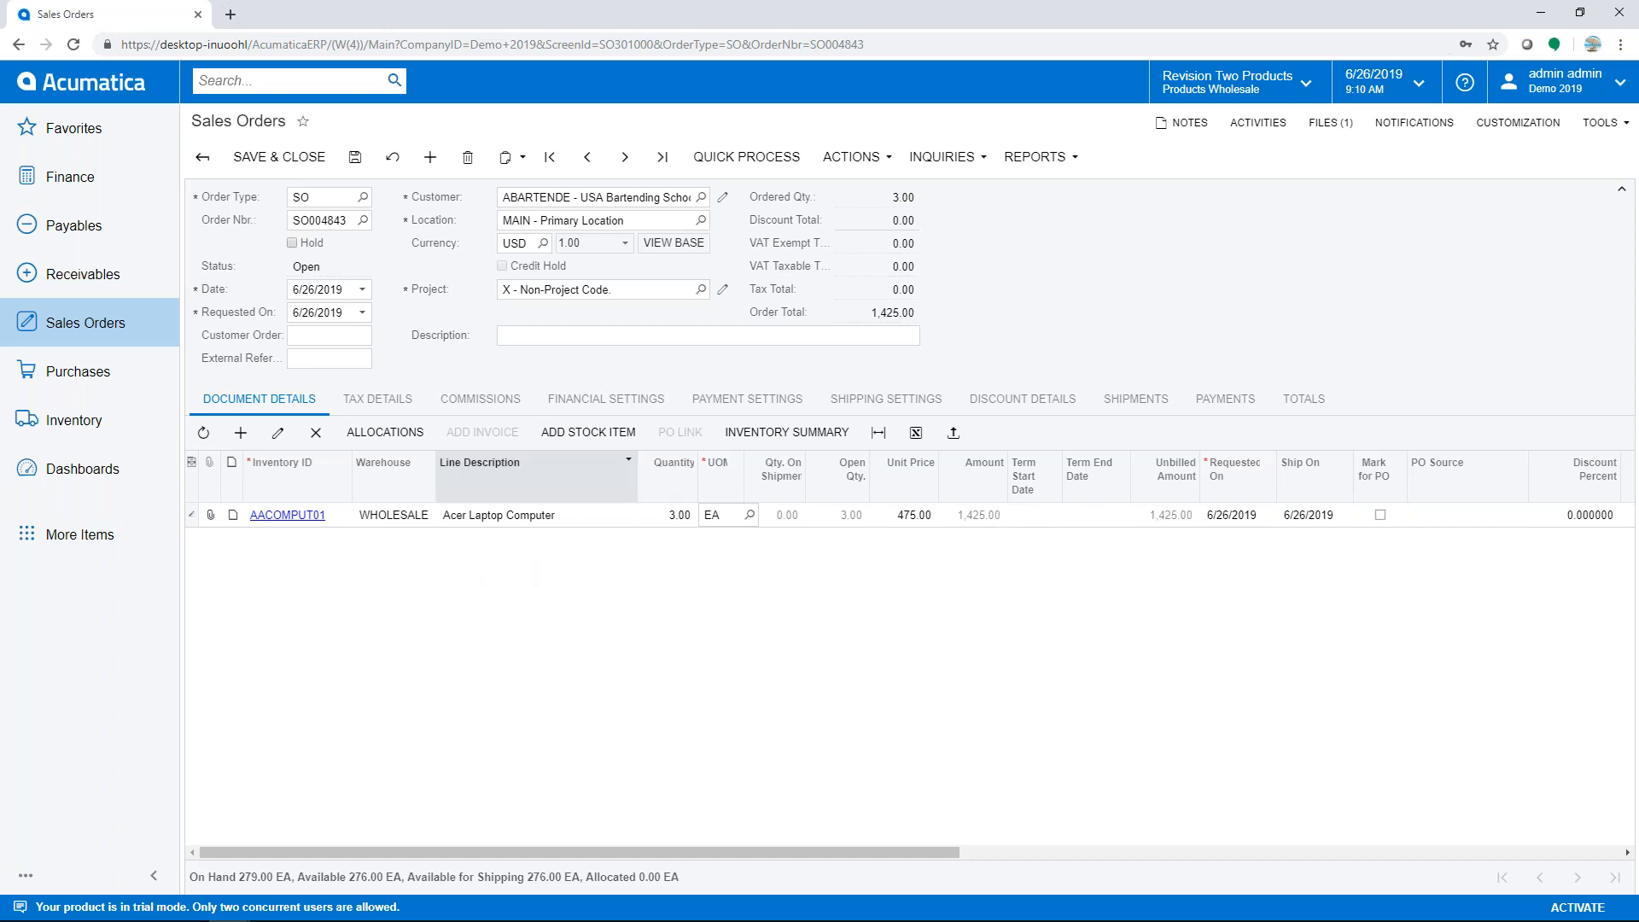
drag(635, 465, 602, 464)
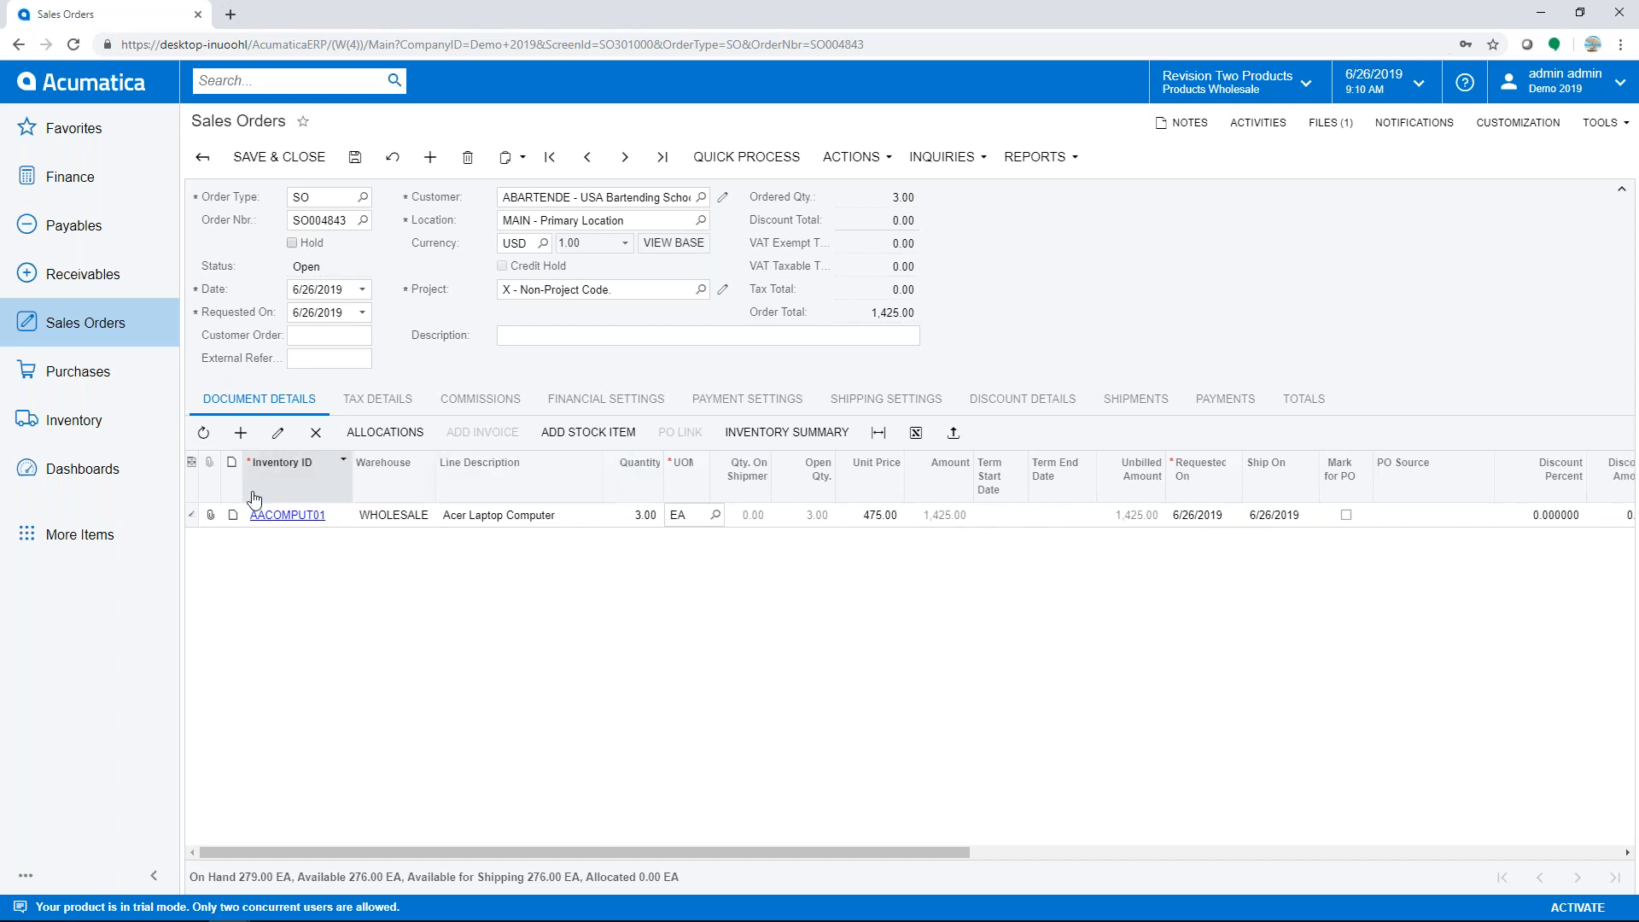
- In Column Configuration, move Term Start Date and Term End Date below the discount columns
click(192, 465)
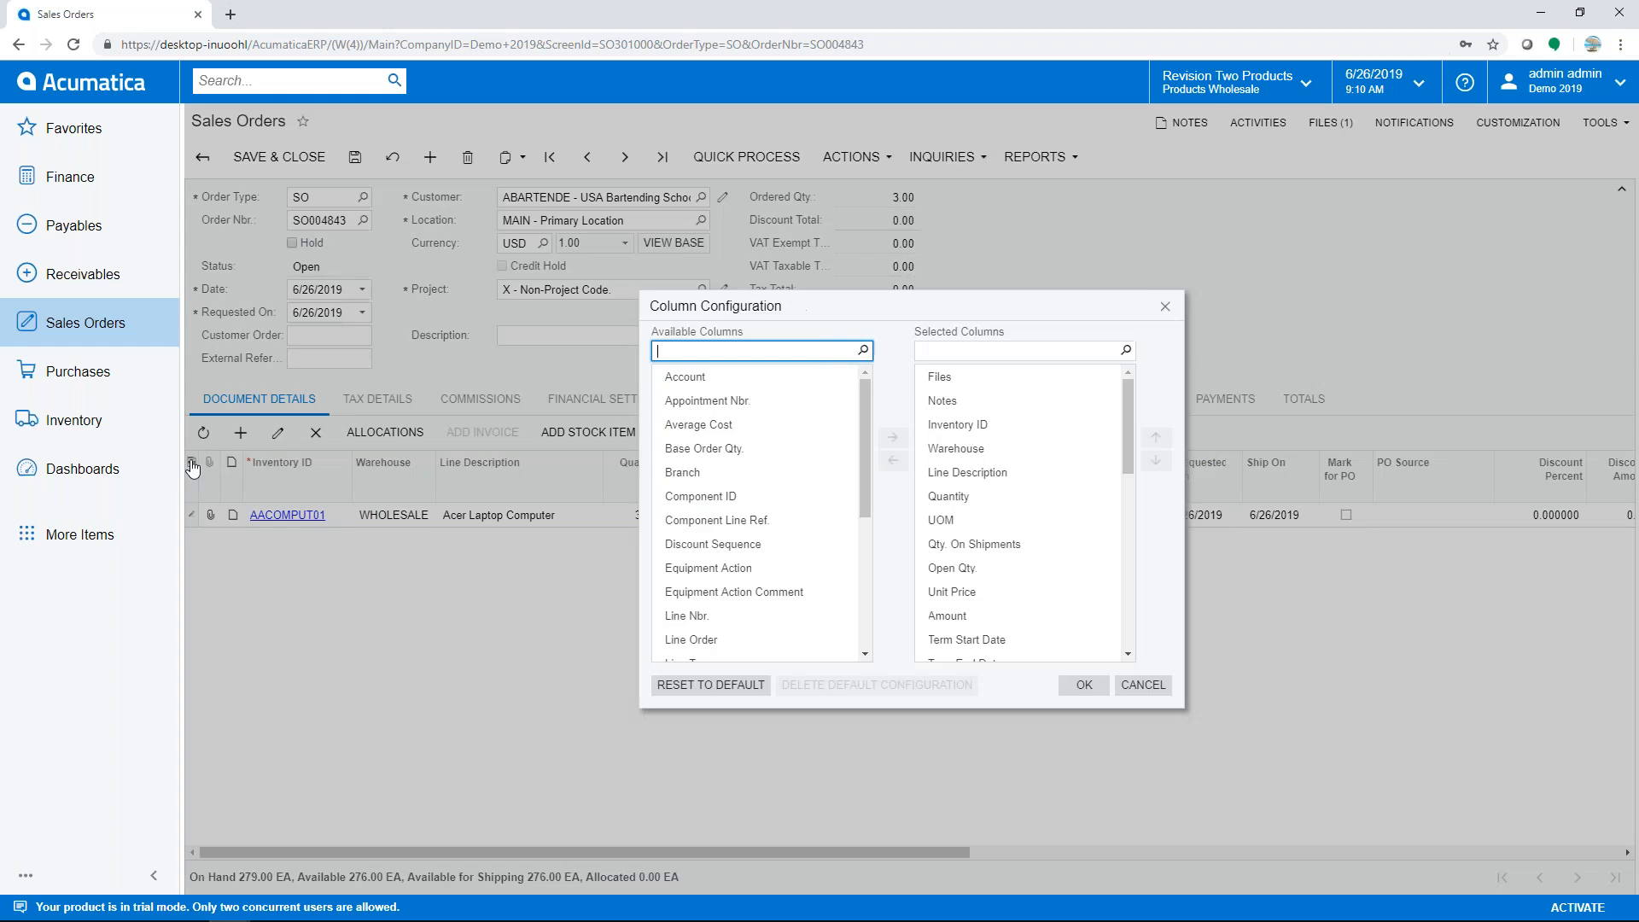
click(1013, 658)
scroll(1012, 589, down, 2)
click(1011, 580)
shift+click(989, 600)
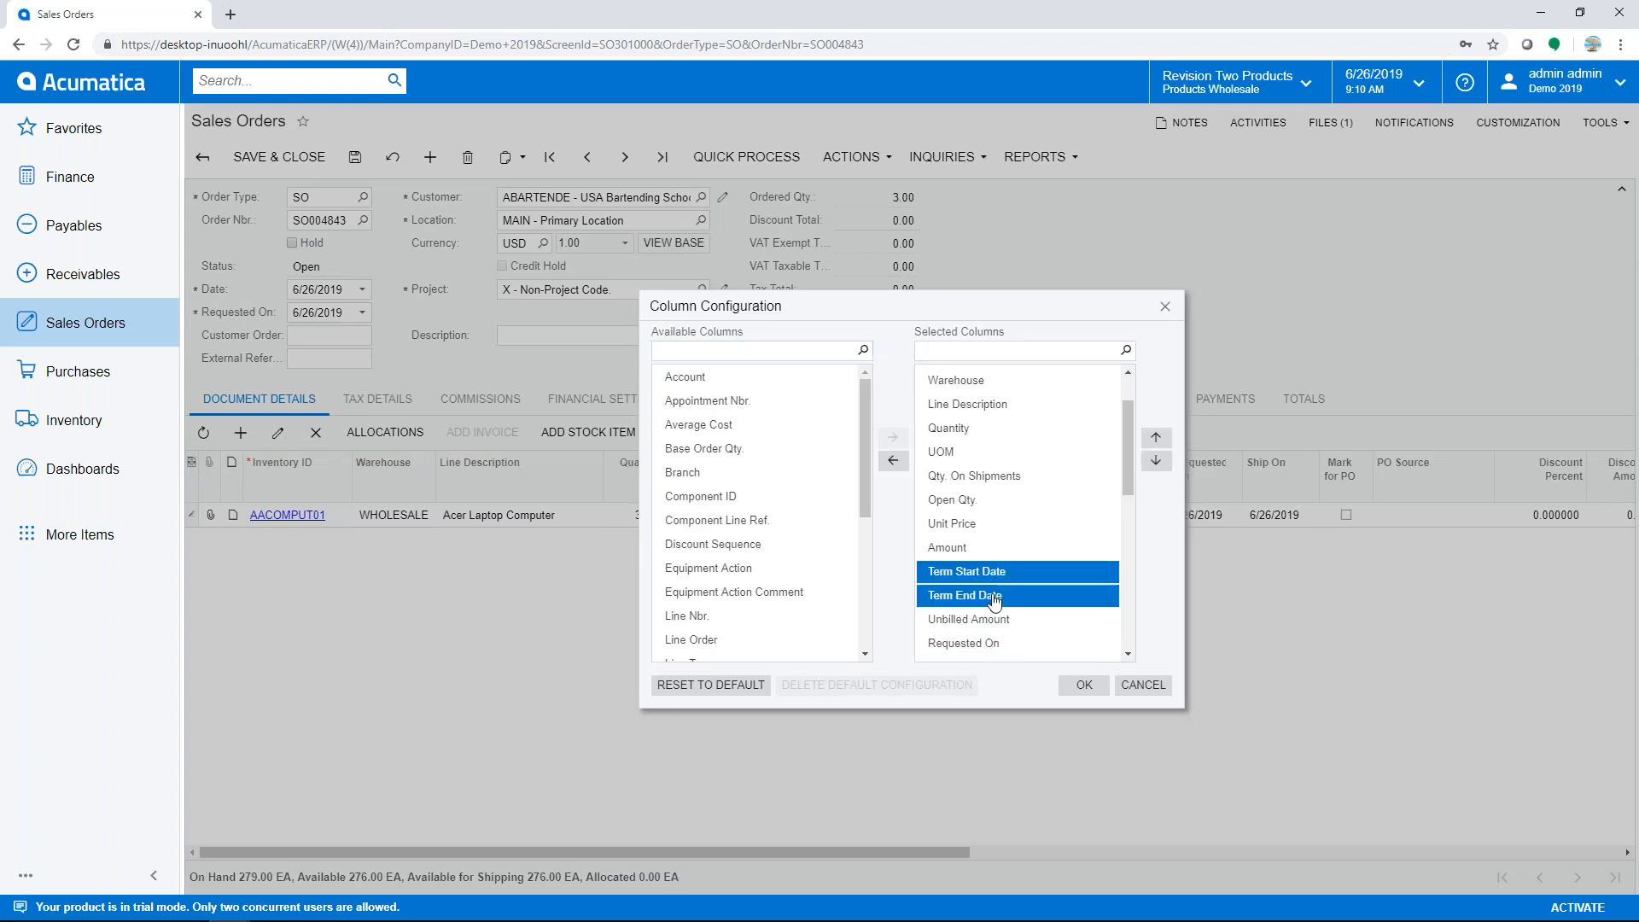
click(1156, 462)
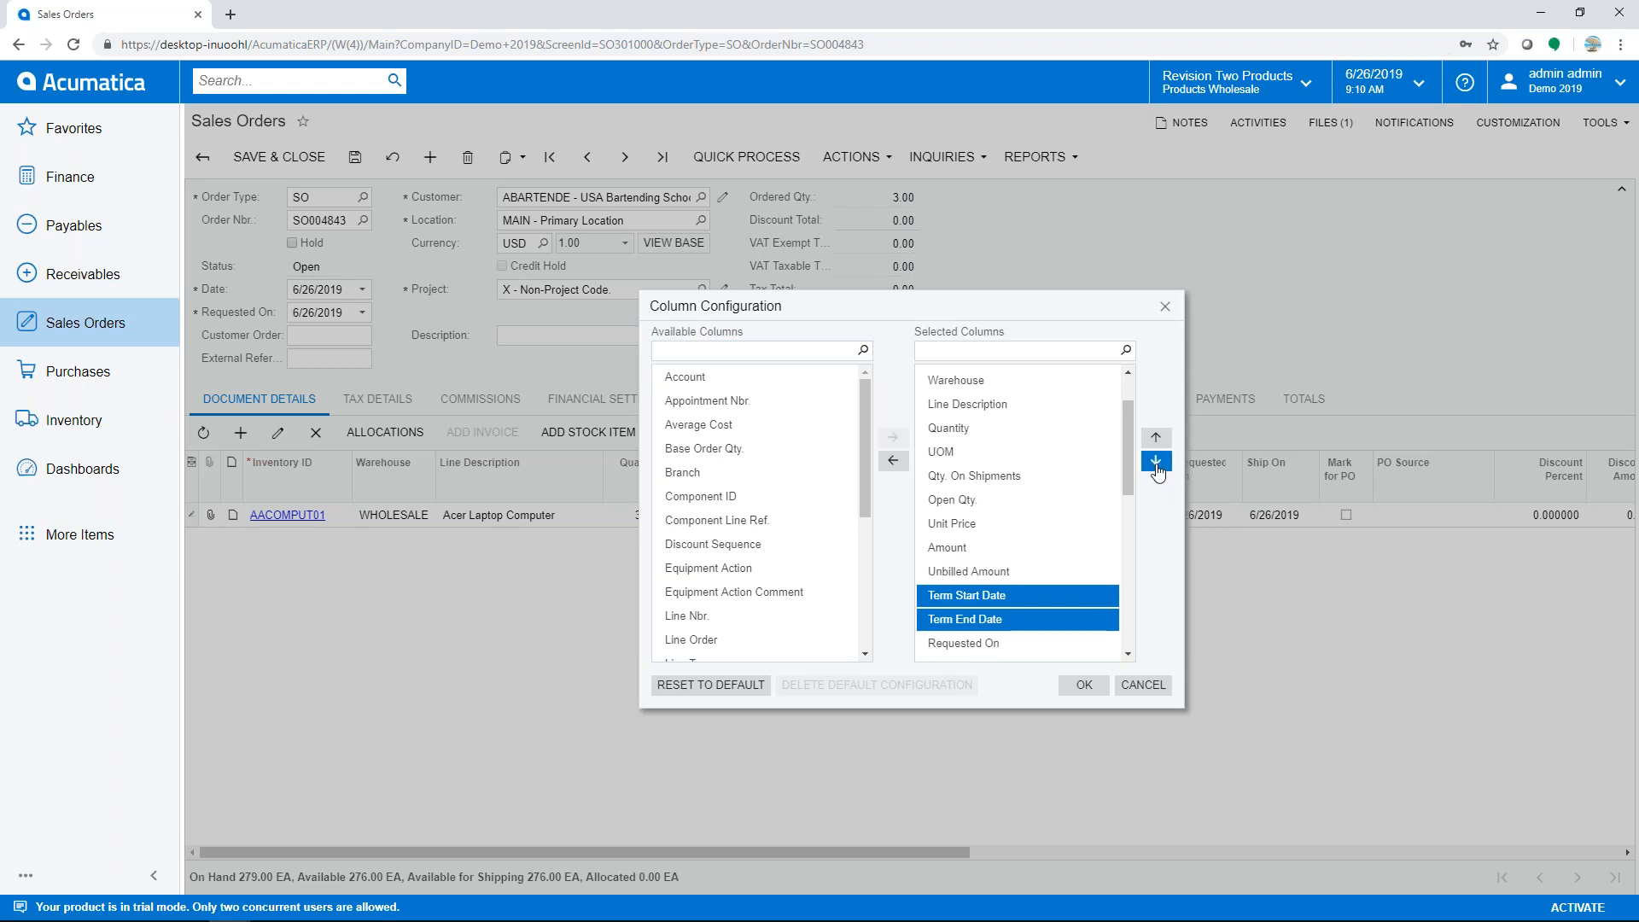
click(1156, 461)
click(1155, 461)
click(1155, 462)
click(1155, 462)
click(1155, 462)
click(1156, 462)
click(1156, 461)
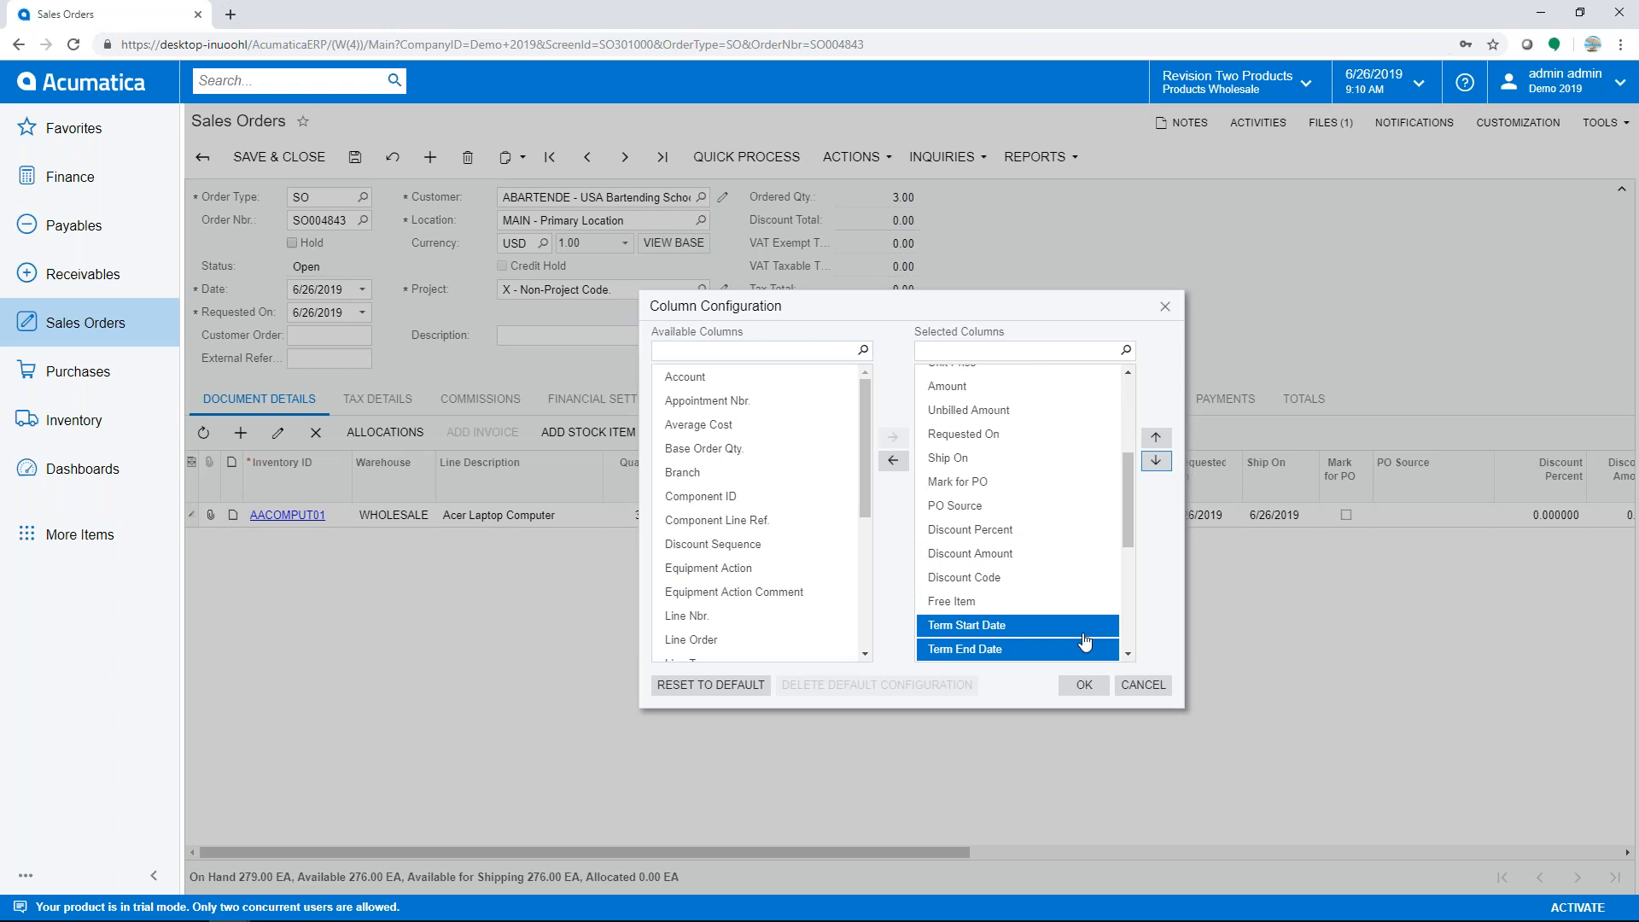
- Remove the Undership and Overship Threshold columns, apply the layout, and save the order
scroll(1124, 633, down, 3)
drag(1012, 484, 1012, 510)
click(891, 463)
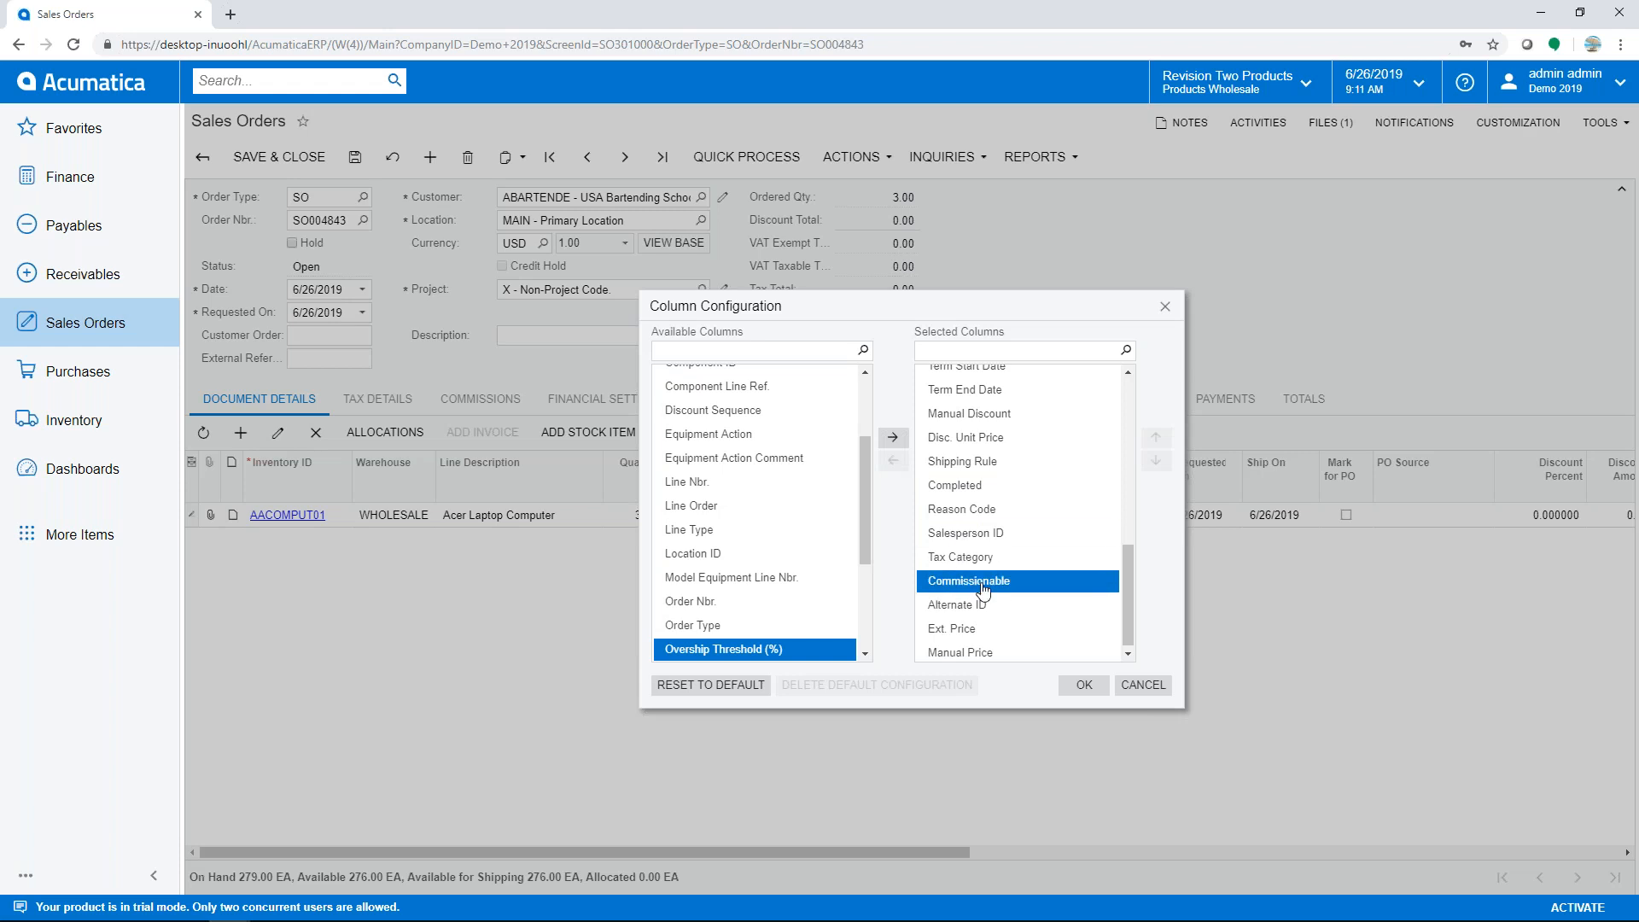
click(1084, 684)
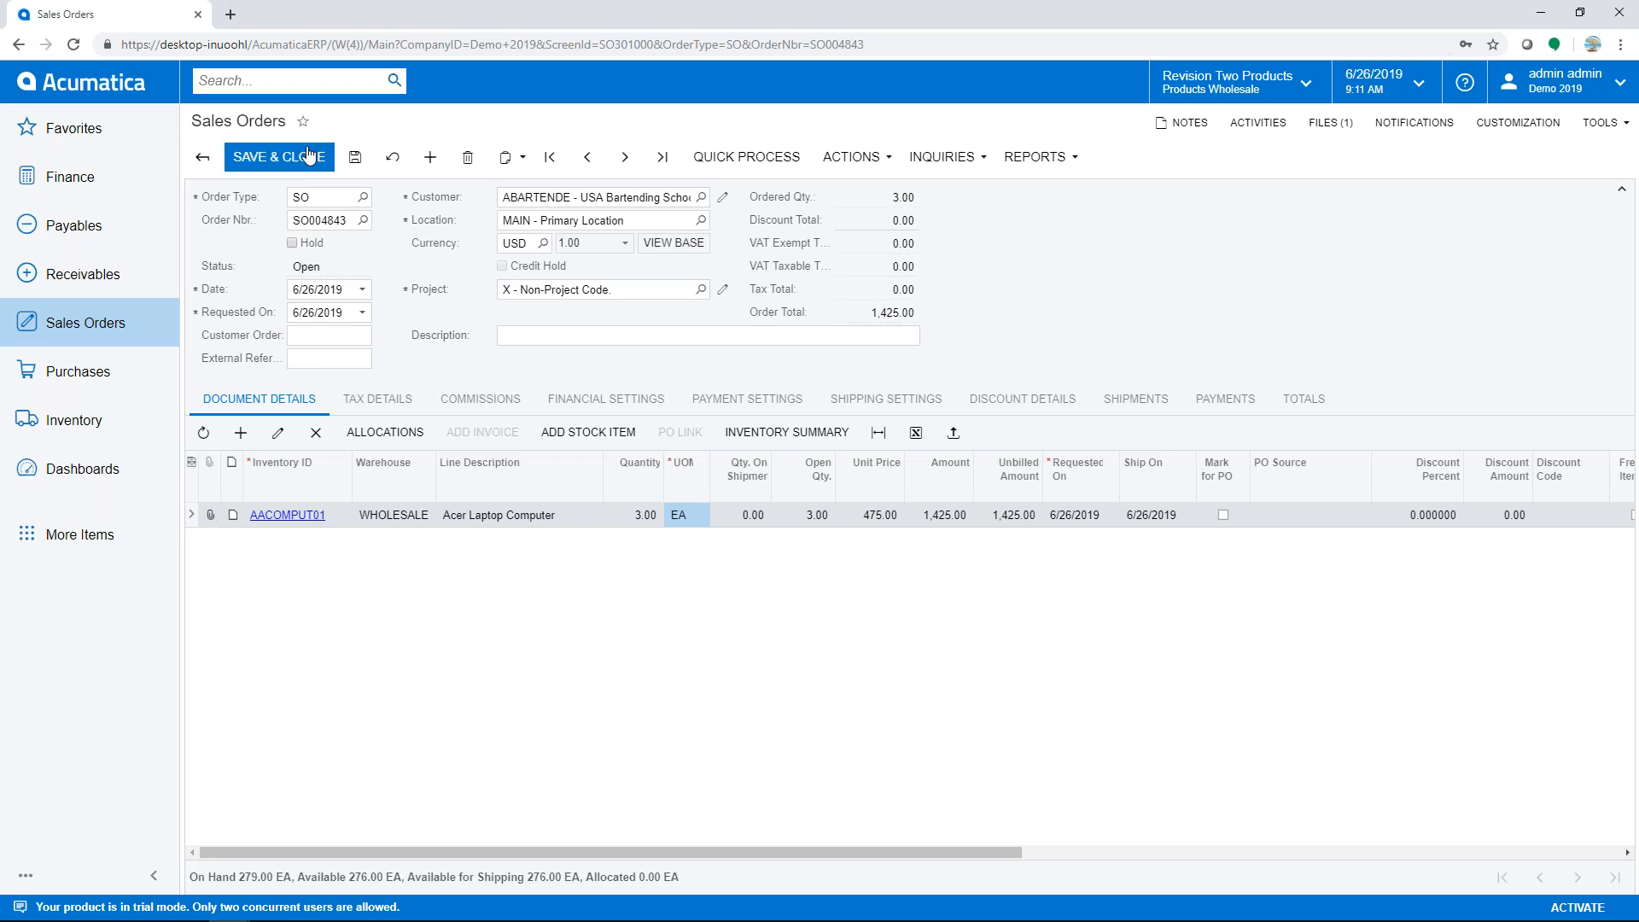
click(353, 160)
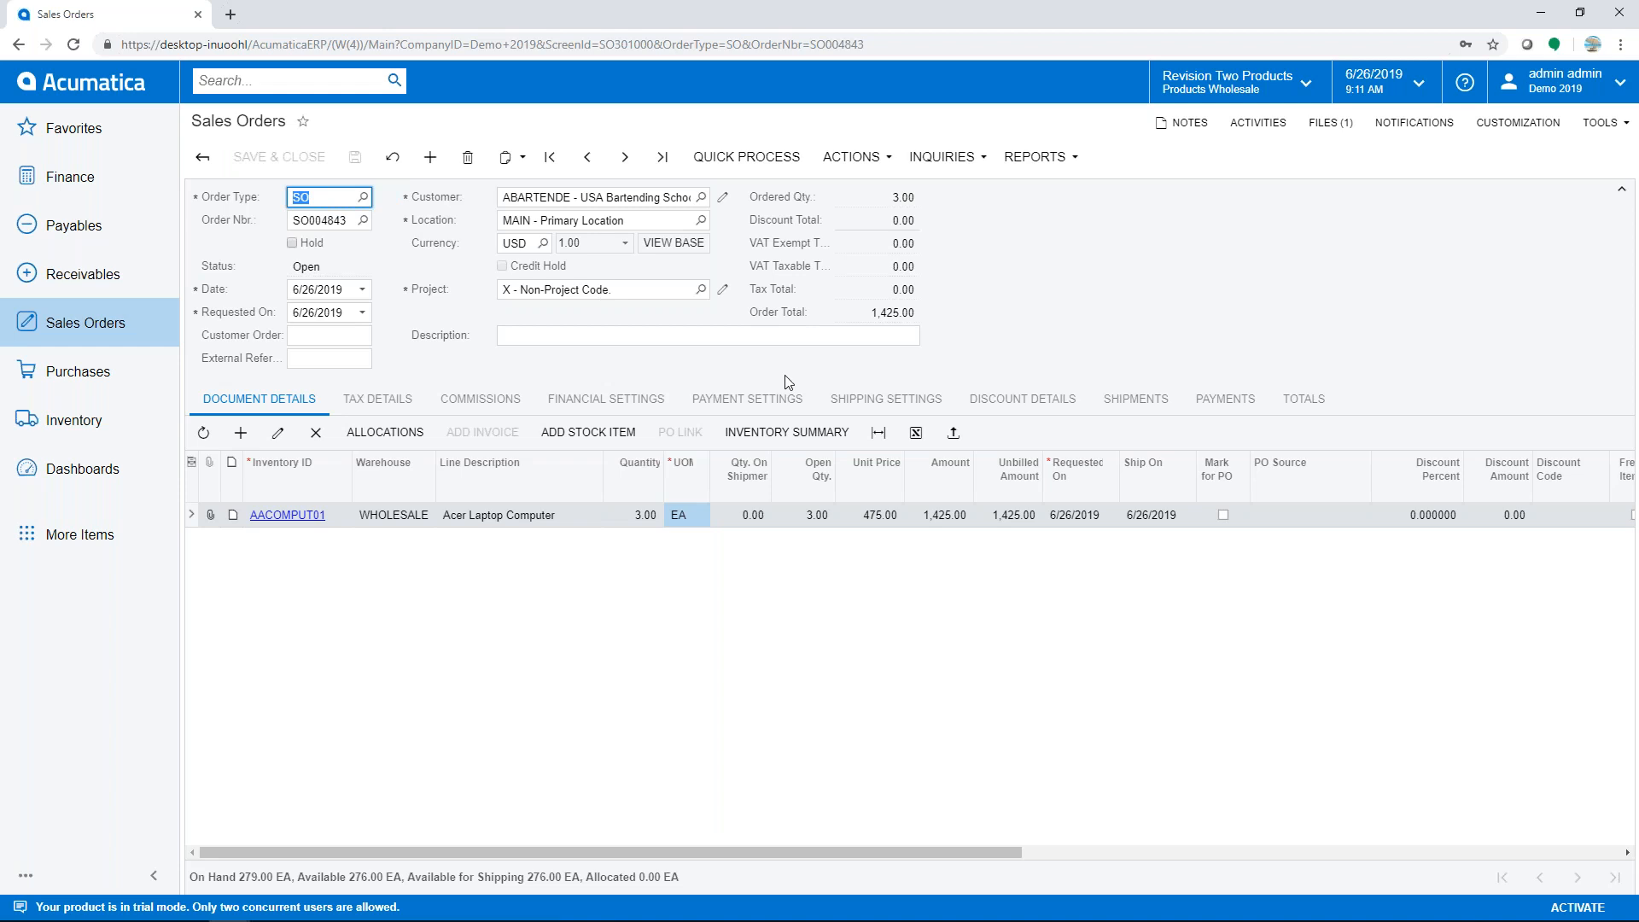
- Open Shipping Settings for SO004843 and bring up the Shop For Rates window
click(888, 400)
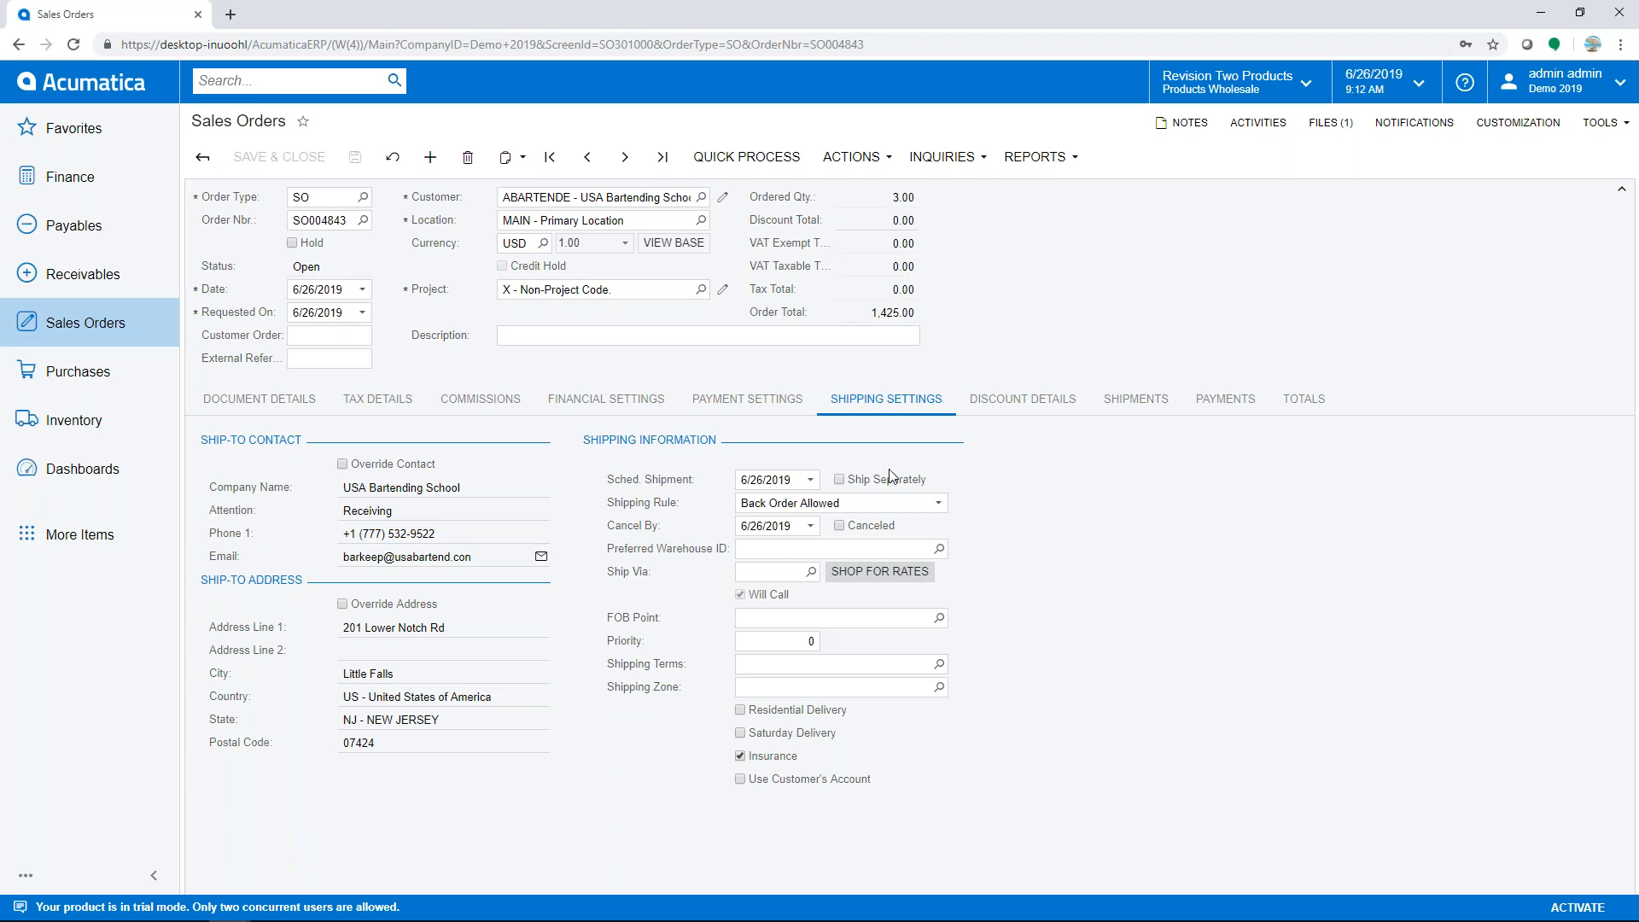
click(885, 584)
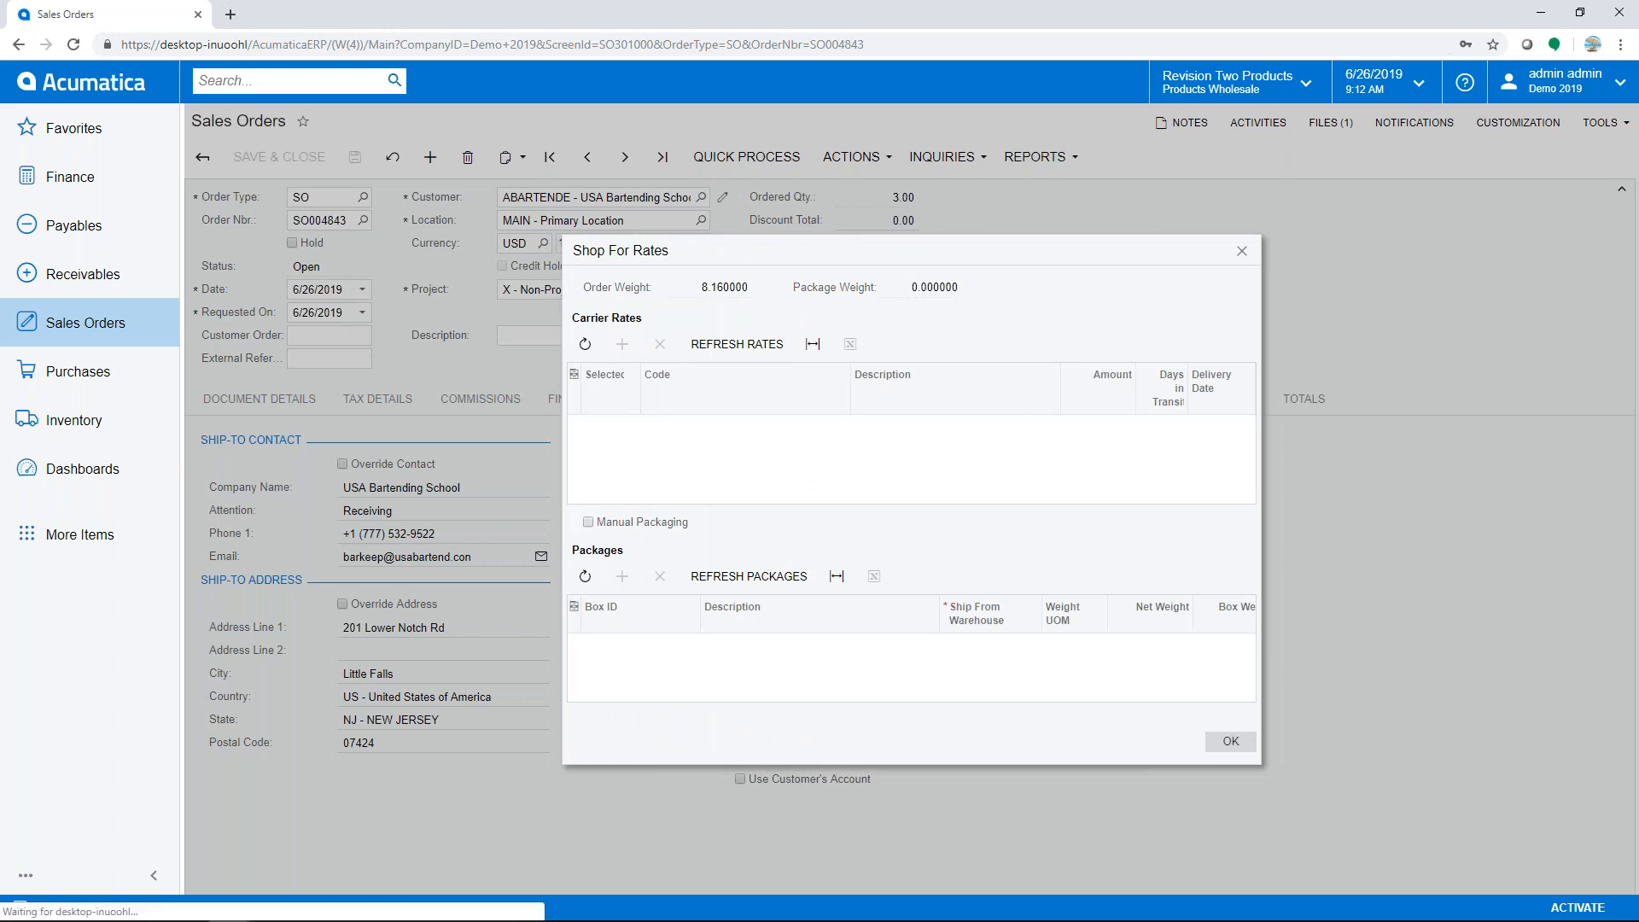
- Refresh carrier rates and choose UPSGROUND at 45.39, bringing the order total to 1,470.39
click(736, 344)
scroll(691, 486, down, 2)
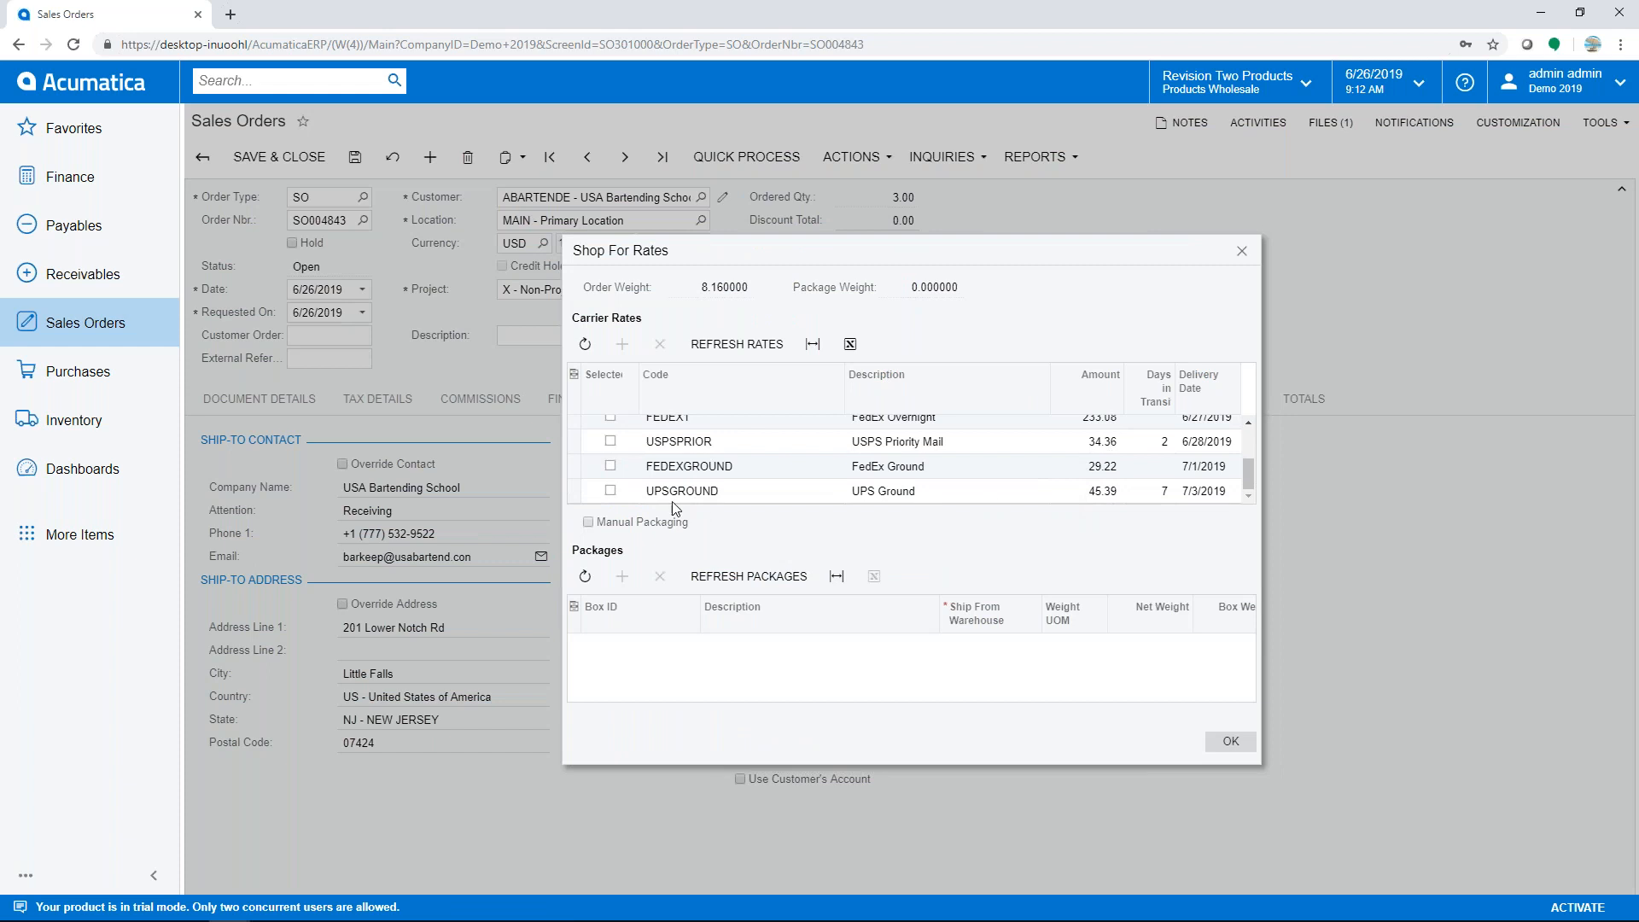
click(610, 491)
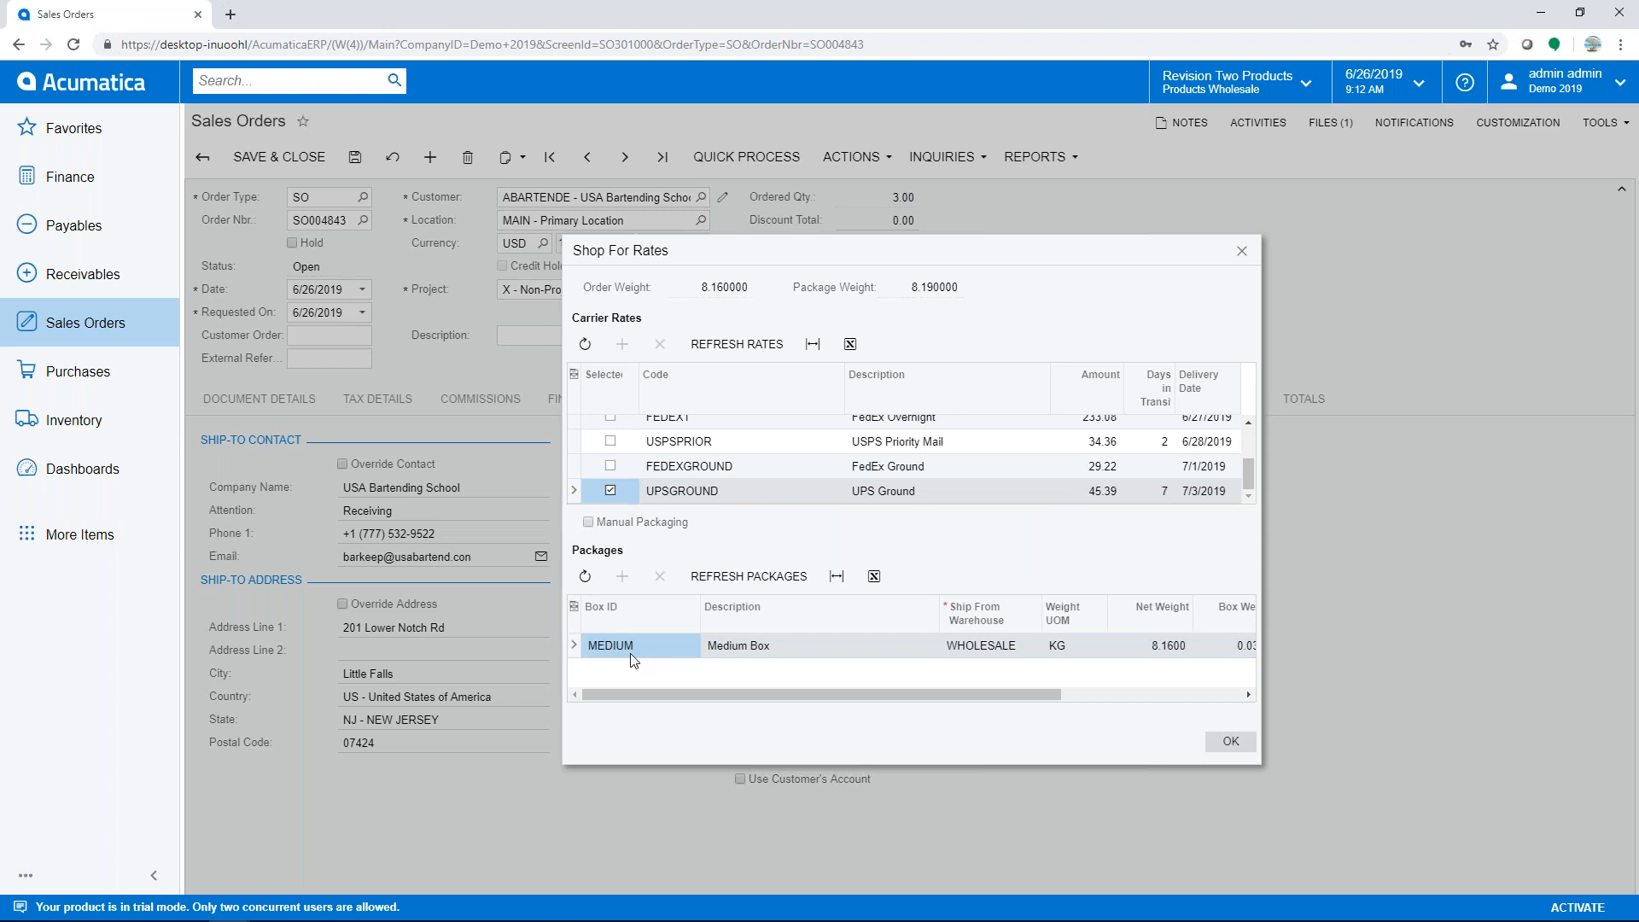
click(1230, 743)
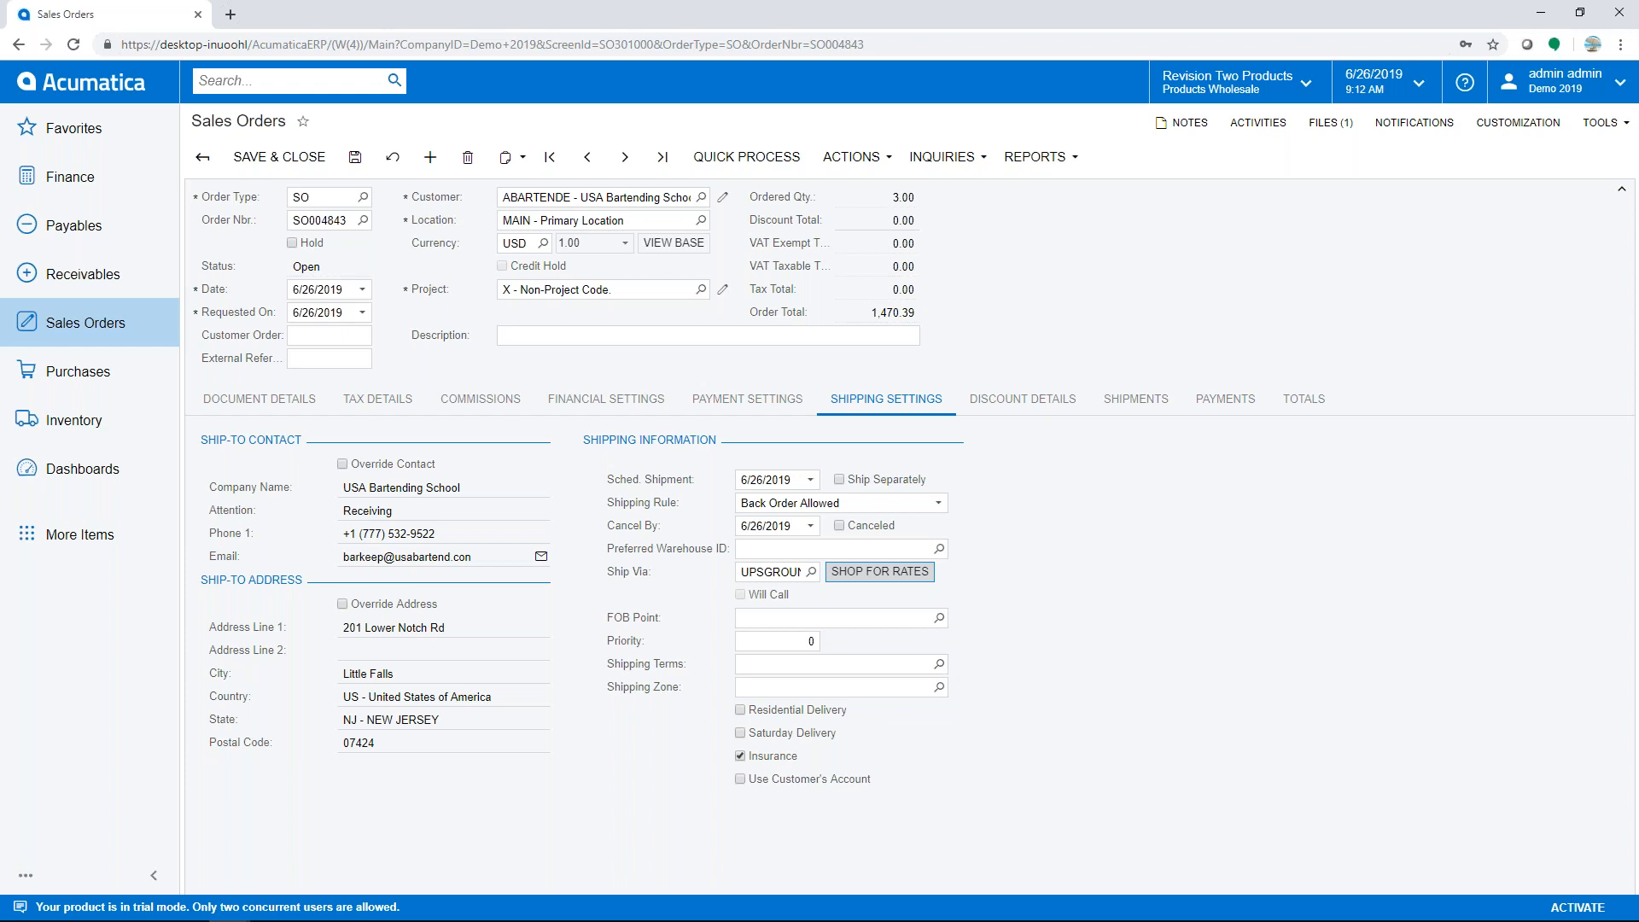
click(939, 666)
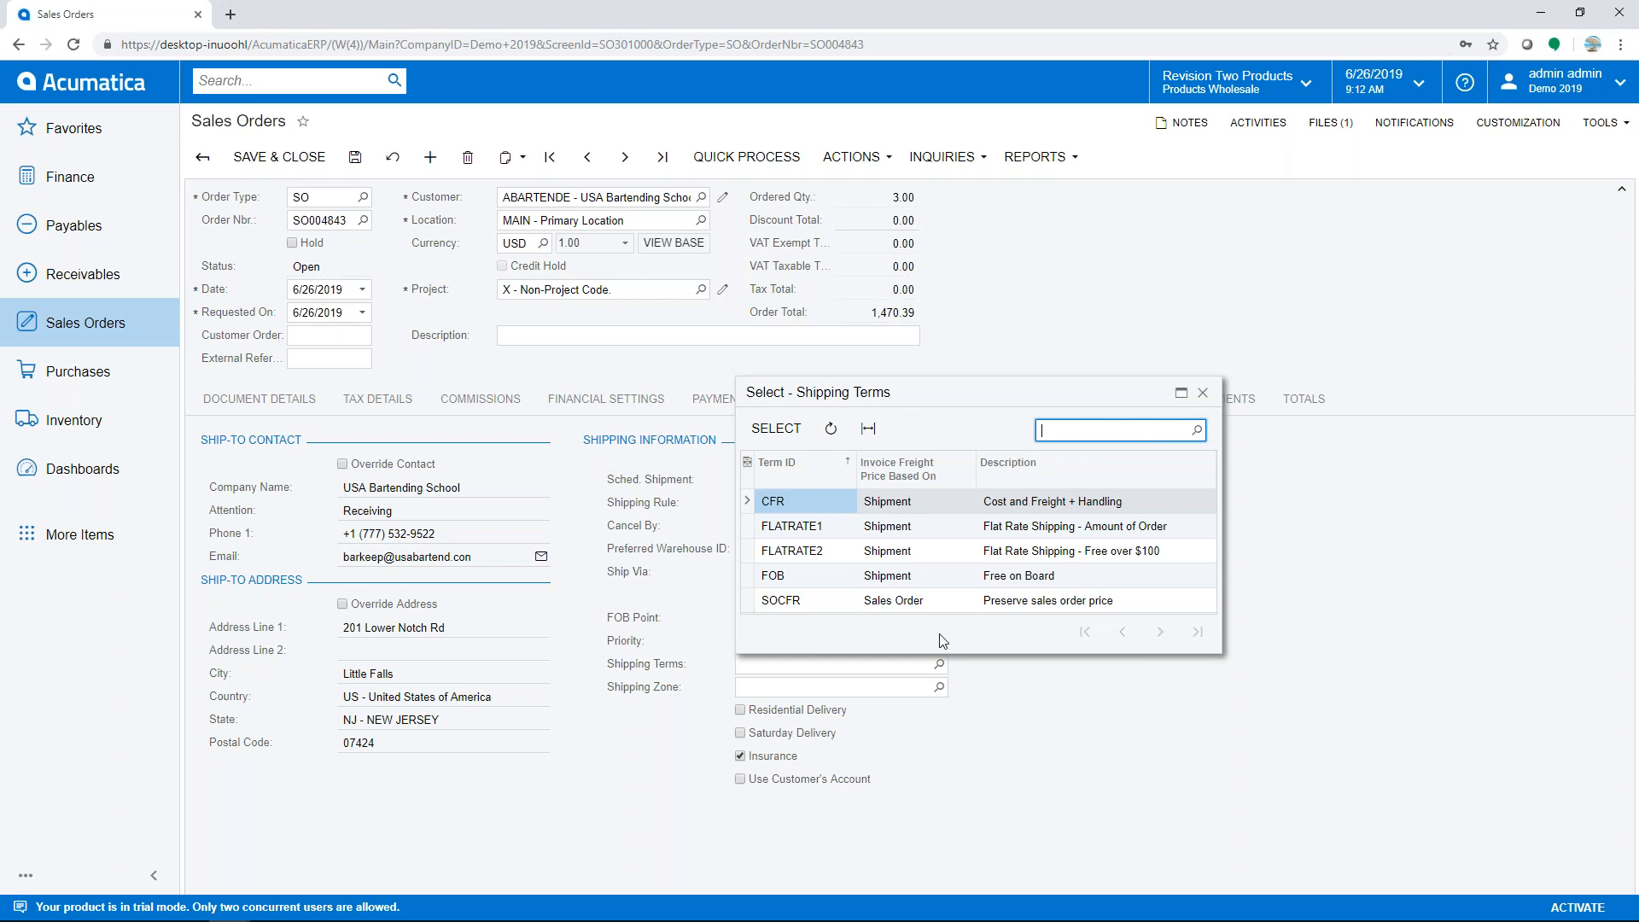
- Choose CFR - Cost and Freight + Handling shipping terms on SO004843 and save the order
double_click(808, 504)
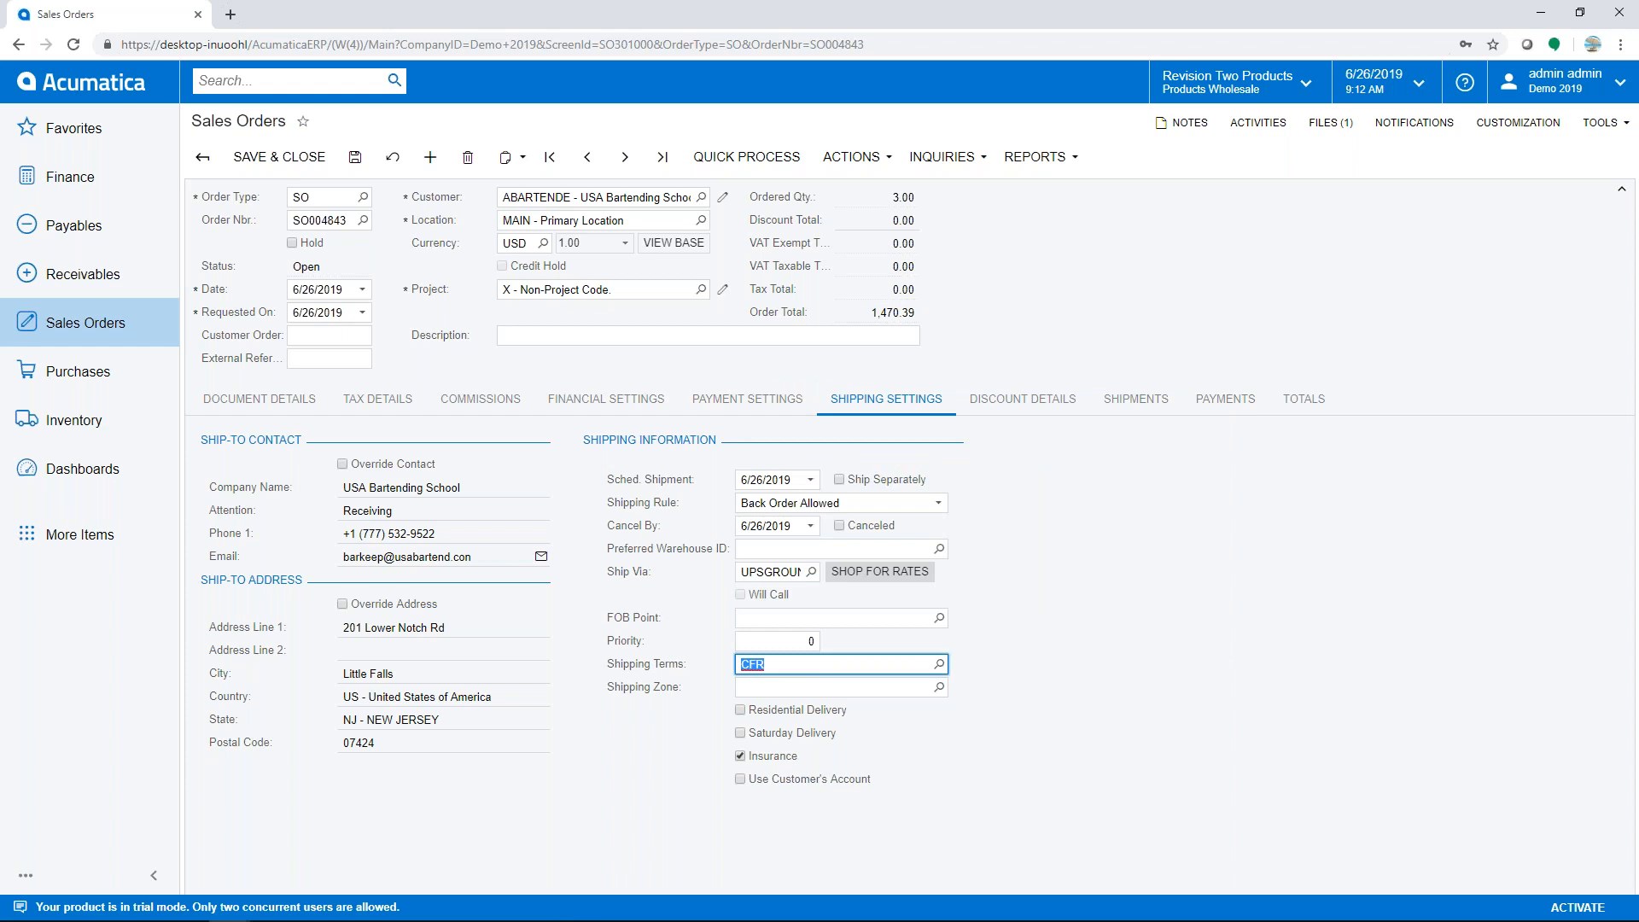
click(354, 159)
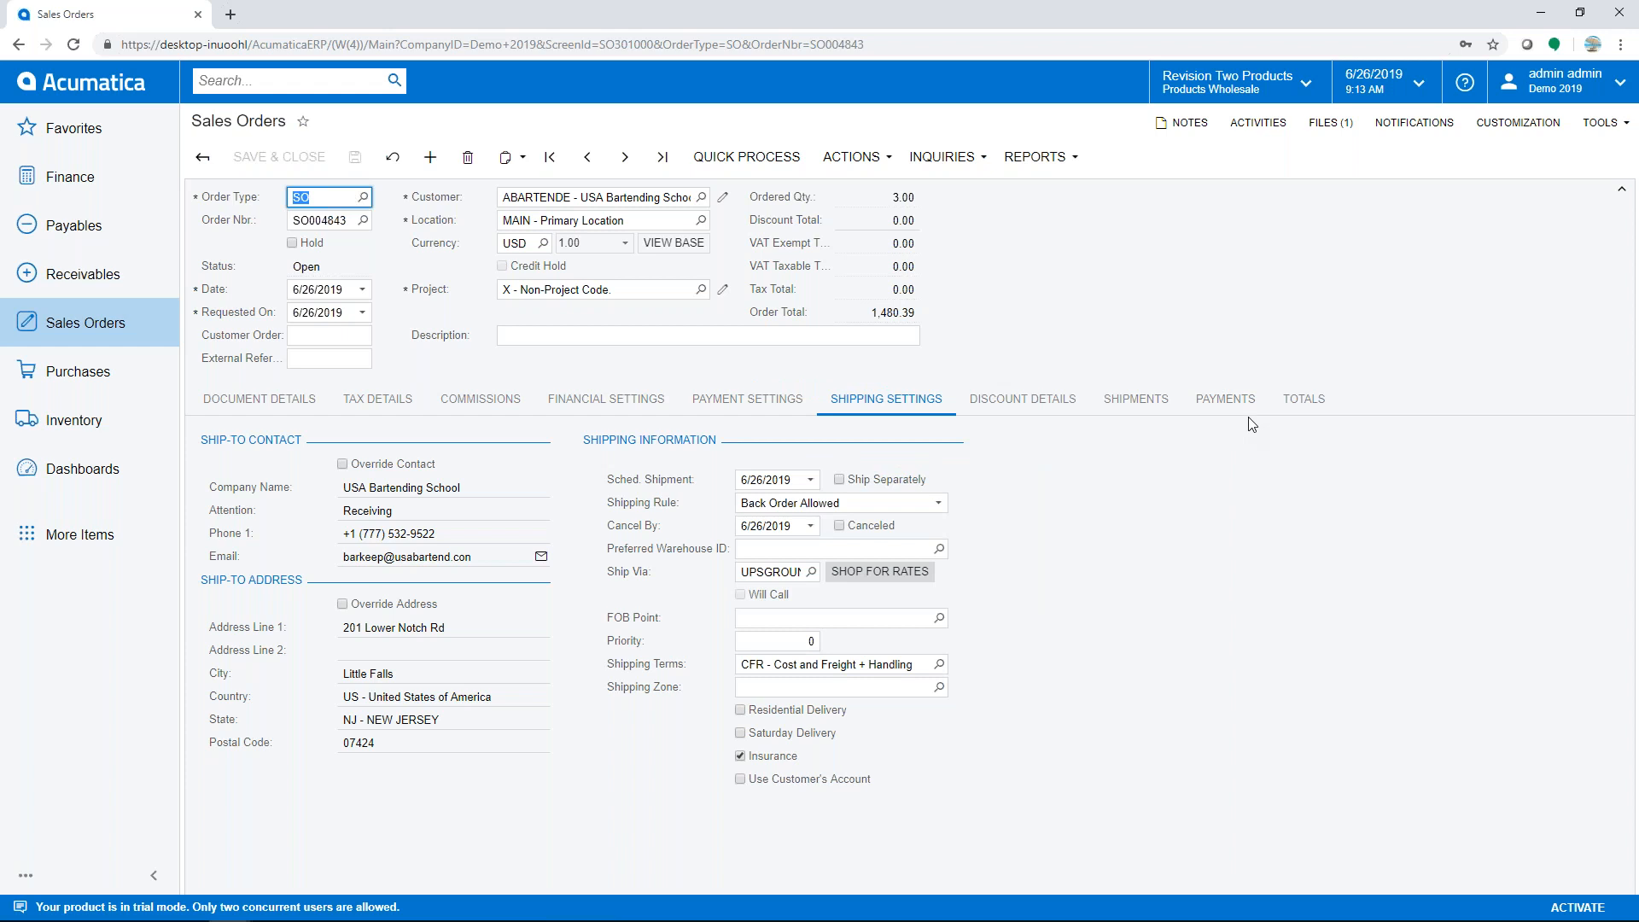
- Show SO004843's totals: freight cost 45.39 and freight price 55.39 in the 1,480.39 total
click(1312, 407)
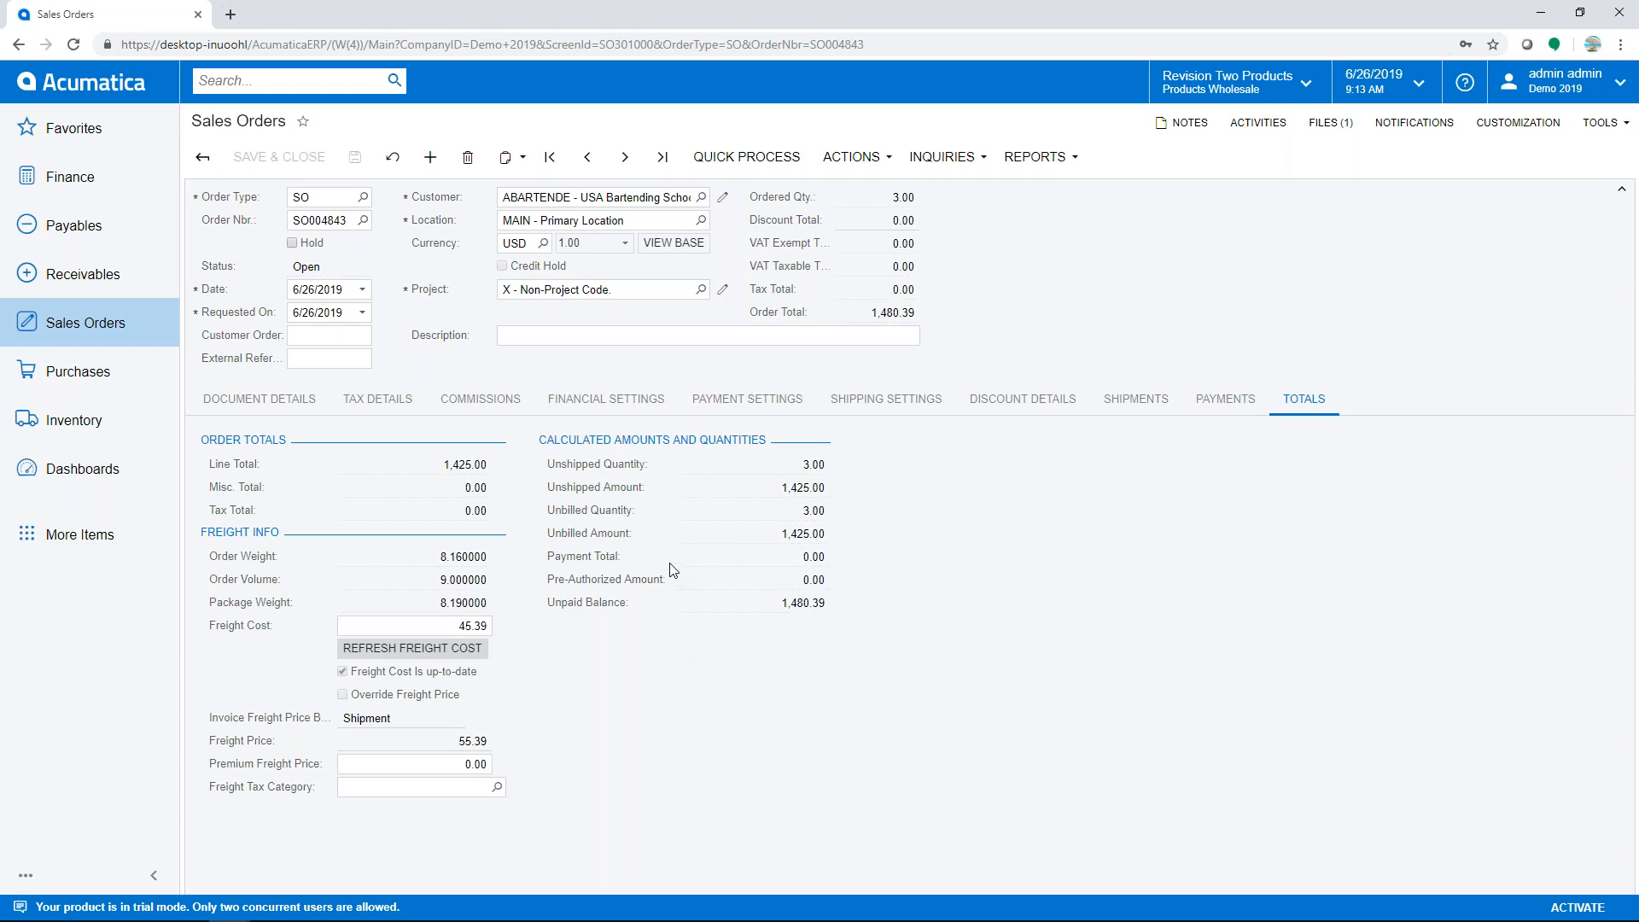
- Switch SO004843's payment method to VISATOK - Visa Tokenized and begin adding a new card
click(787, 402)
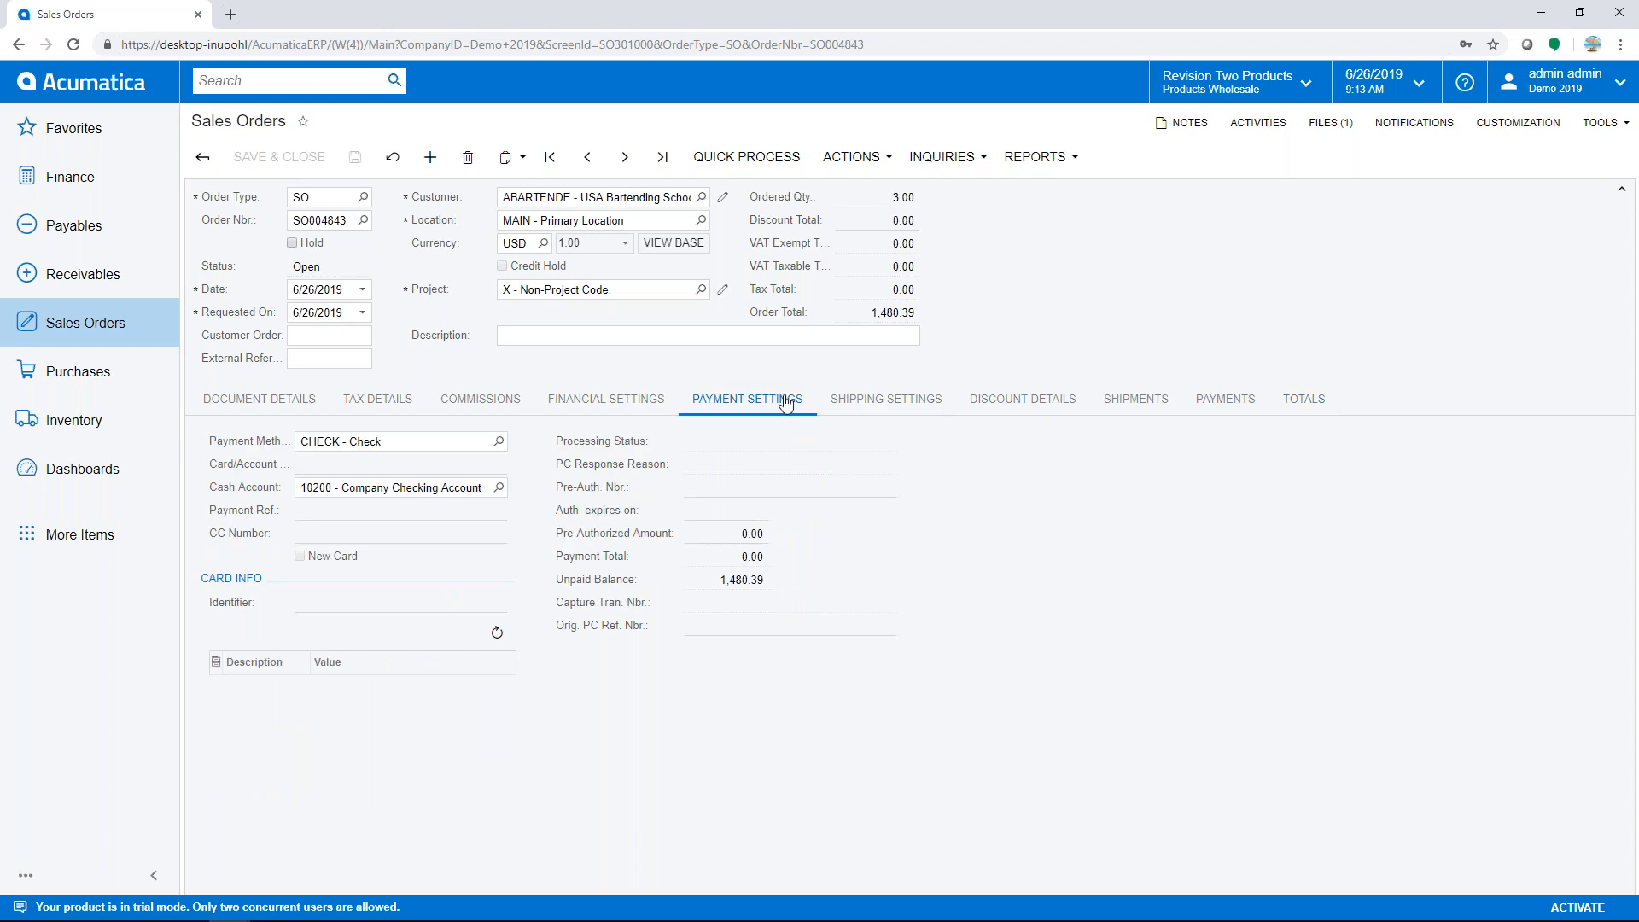
click(500, 442)
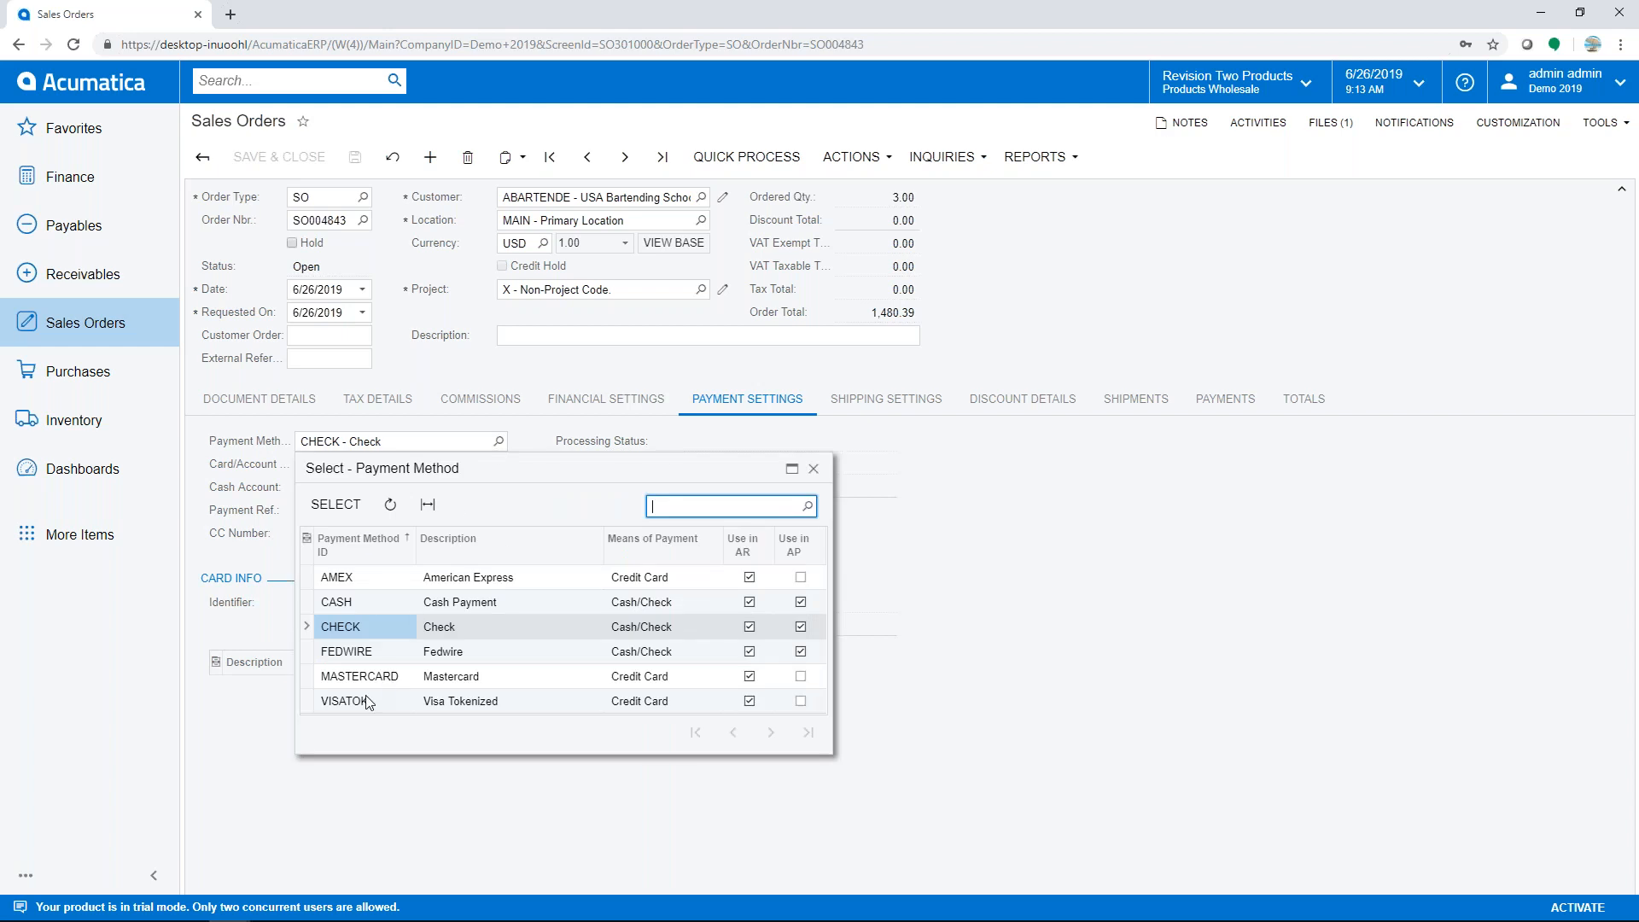
double_click(352, 701)
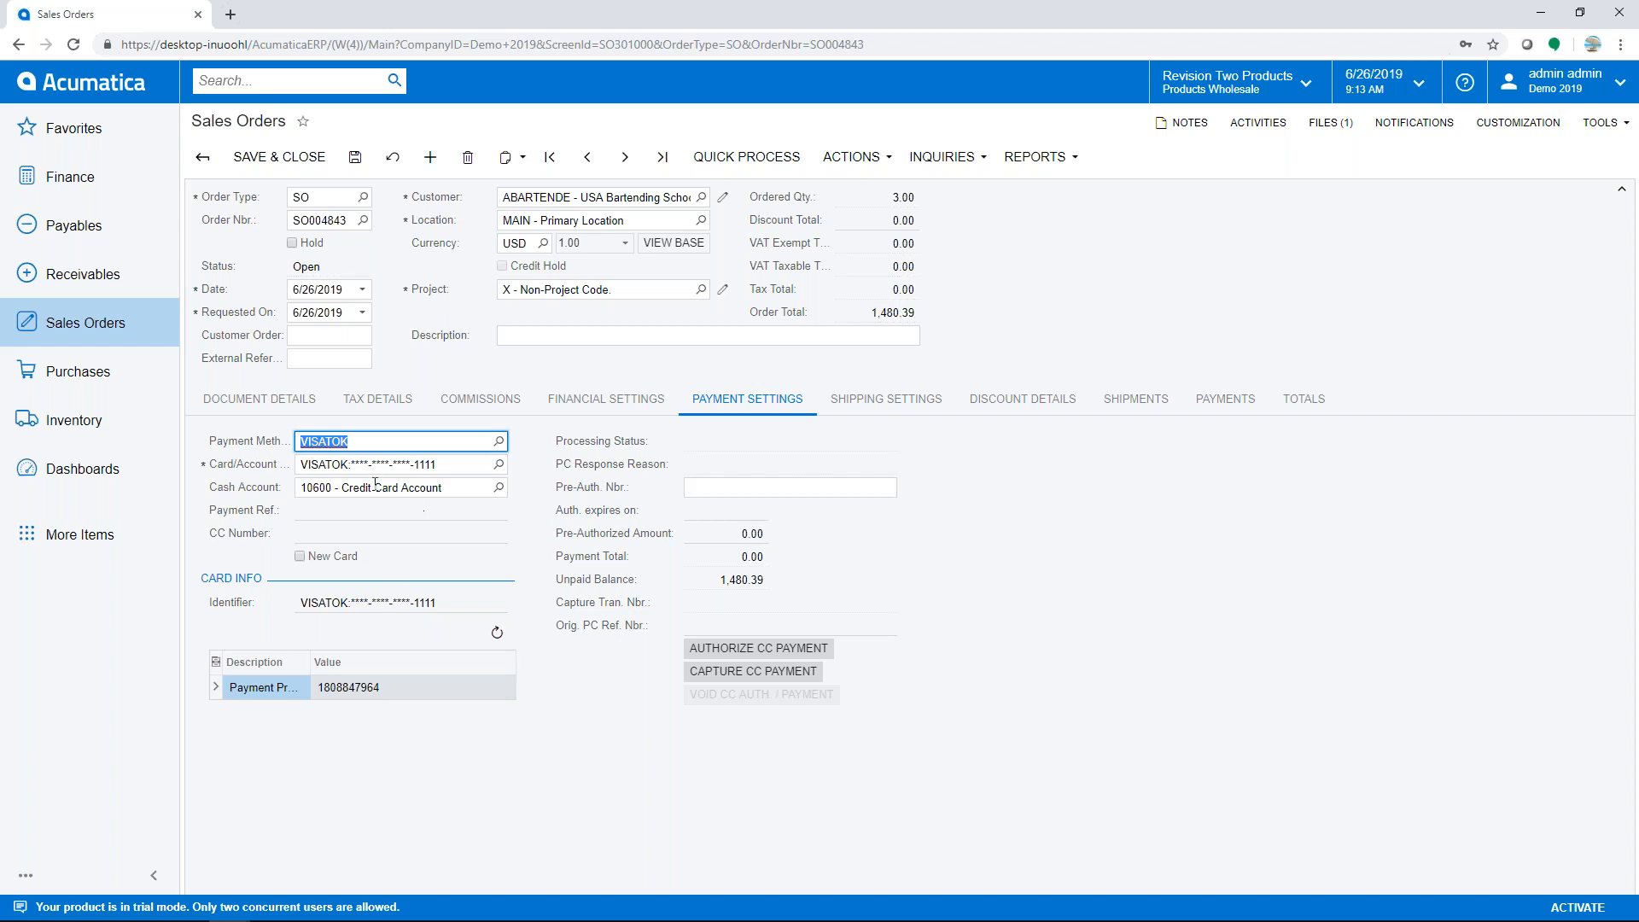
click(300, 556)
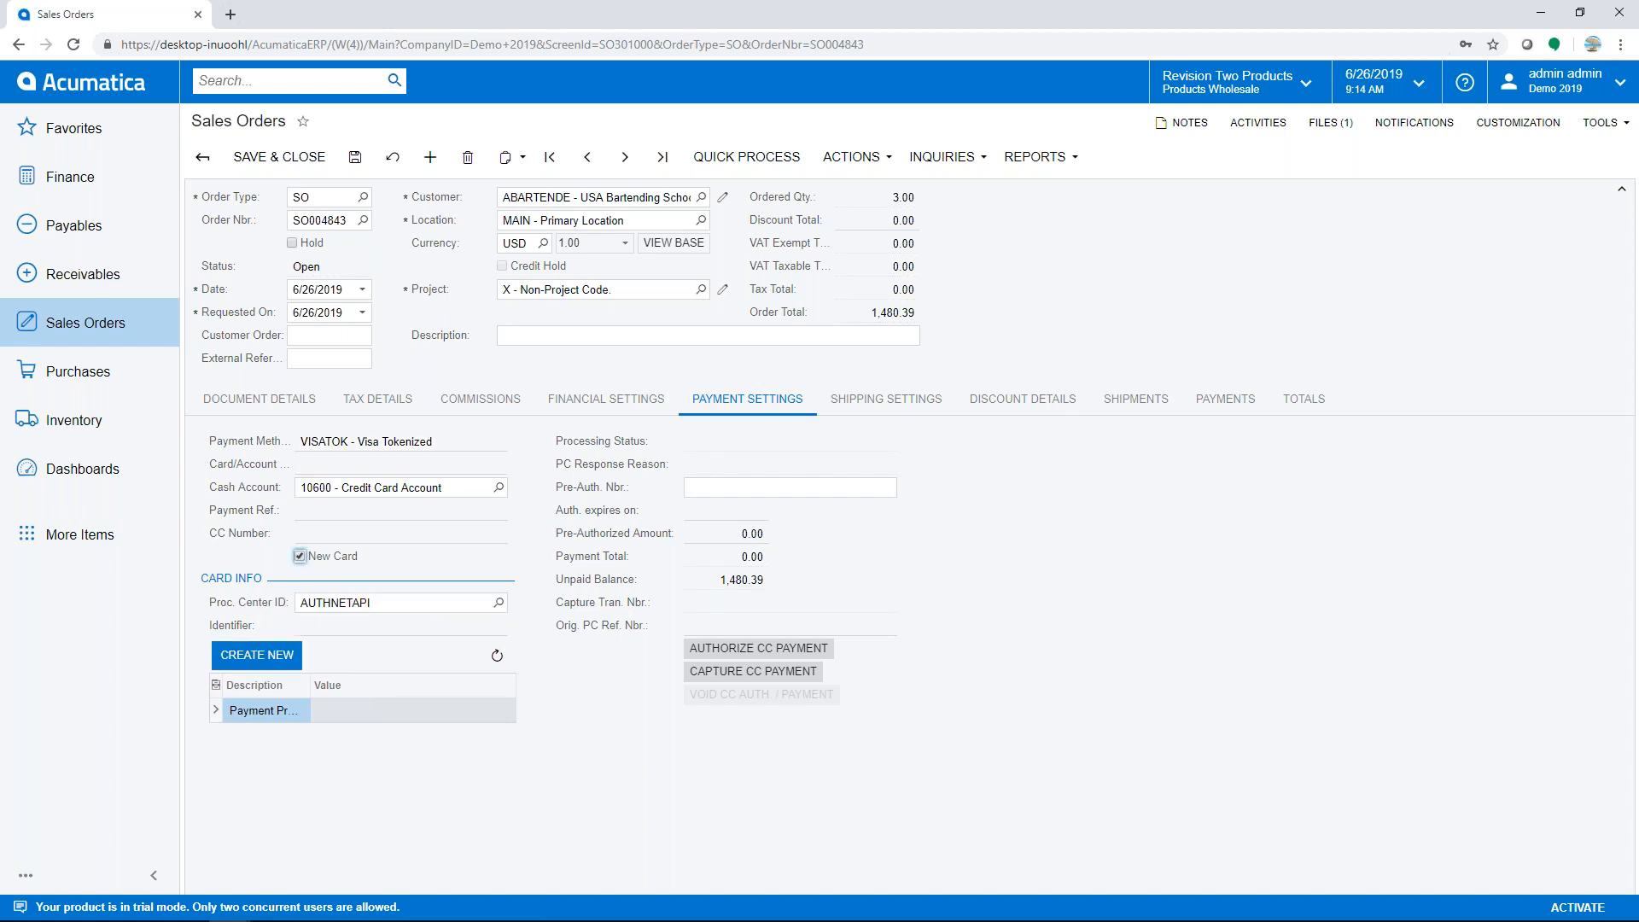
click(267, 655)
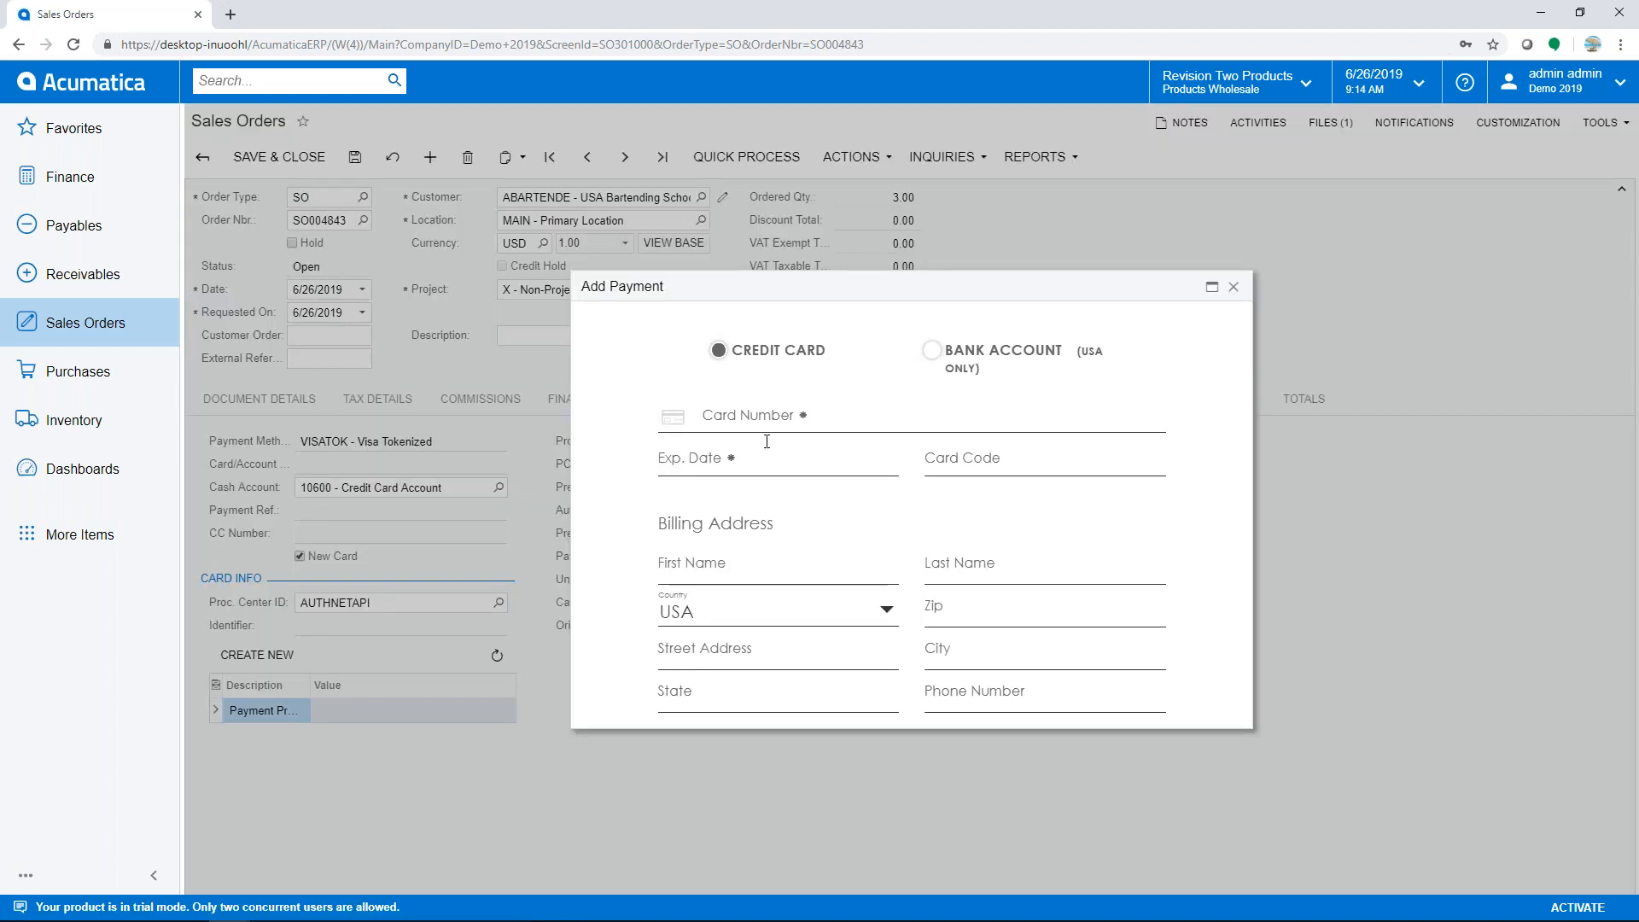
- Enter the new card's number, expiry date and CVV in Add Payment
click(748, 418)
text(4)
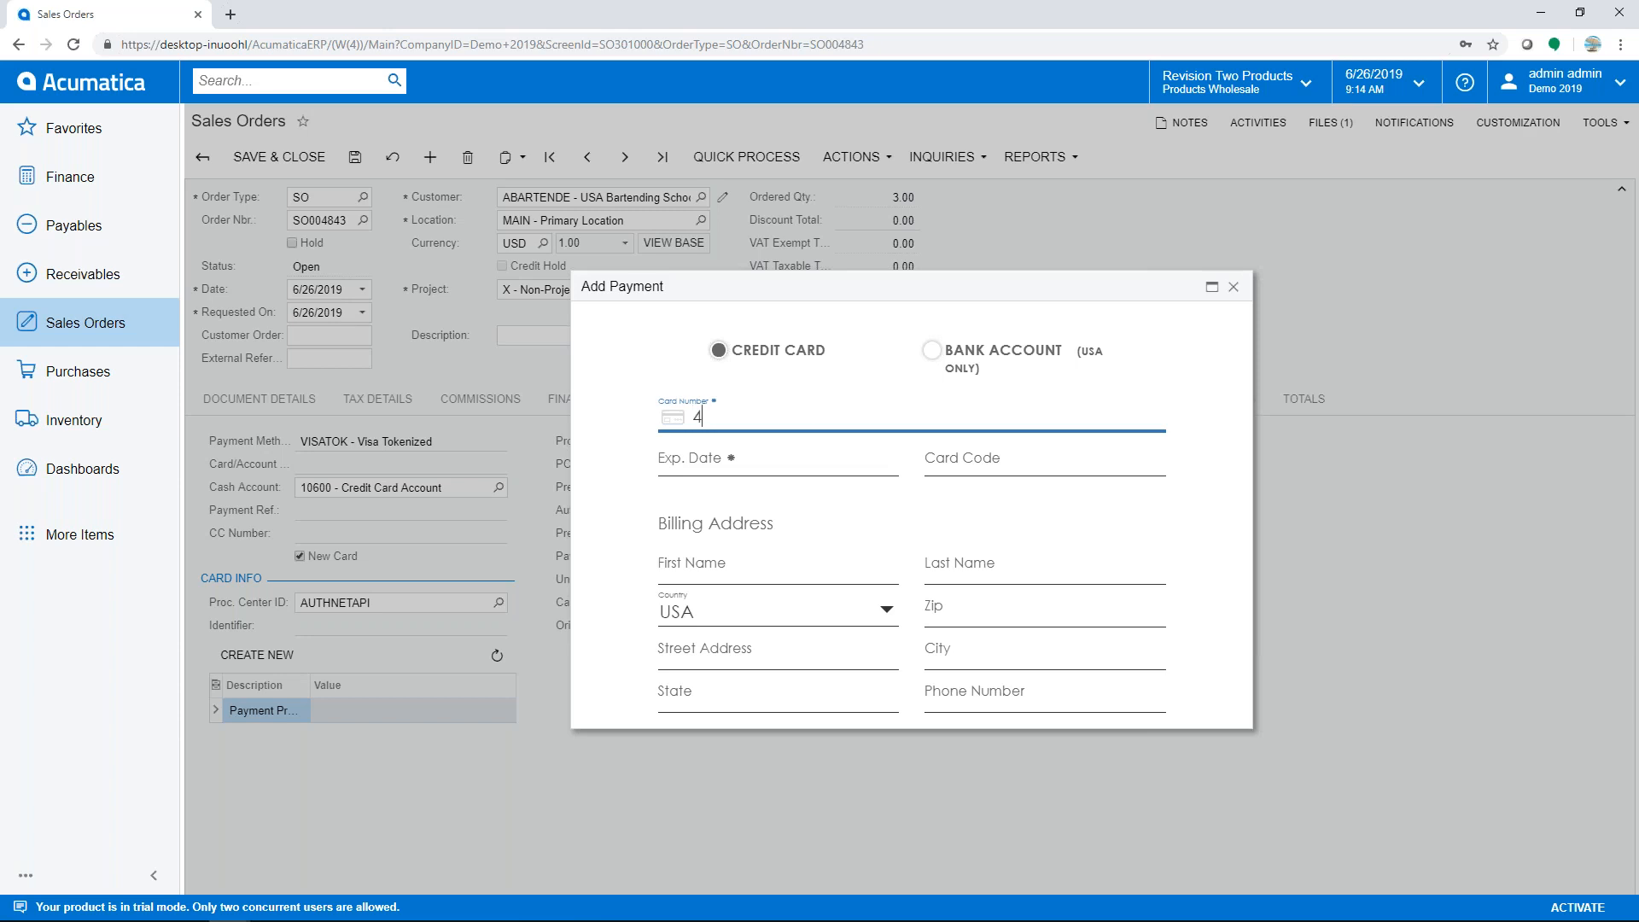
text(111 1111 1111 1111)
key(Tab)
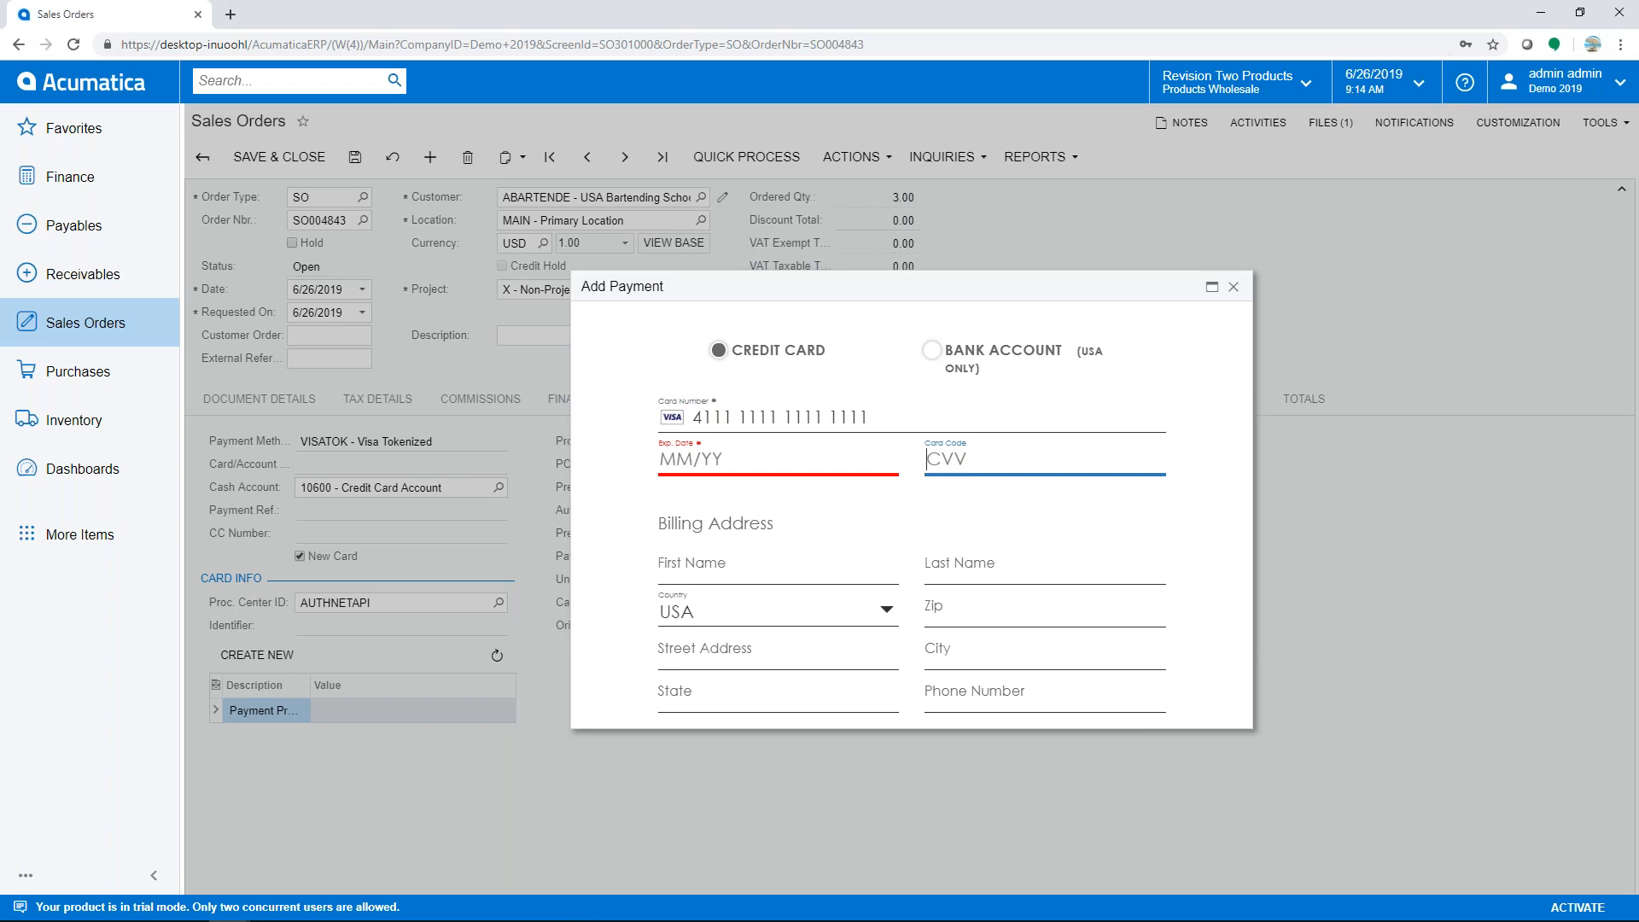
key(shift+Tab)
text(0220)
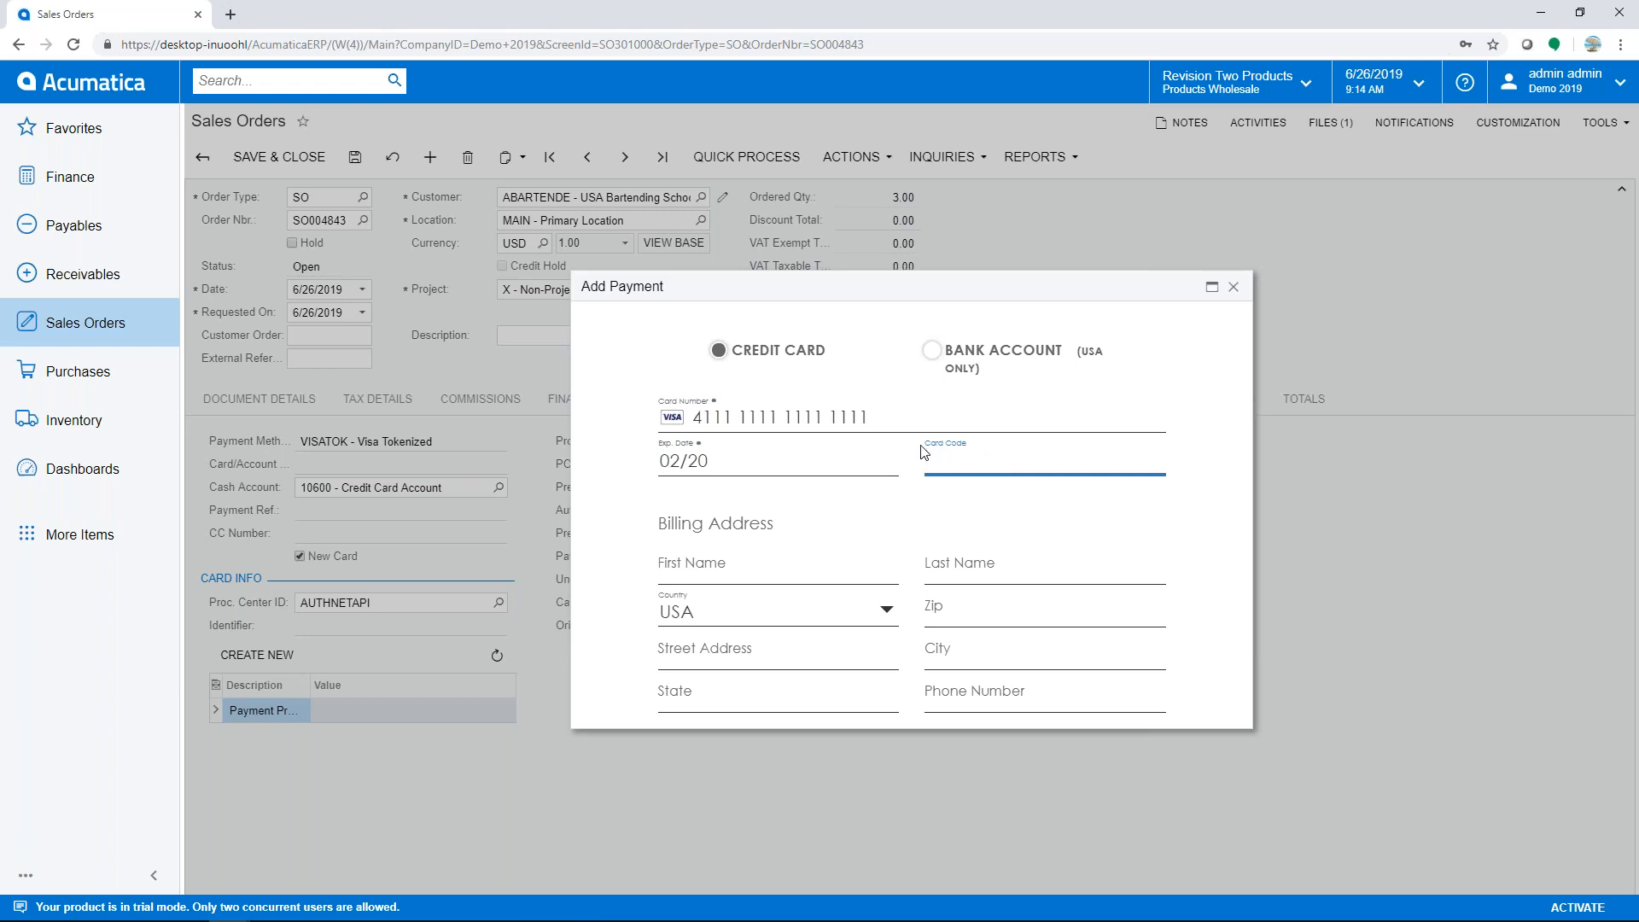
text(789)
- Try saving the card, then cancel after the error and keep the existing tokenized Visa card
drag(1251, 729, 1277, 893)
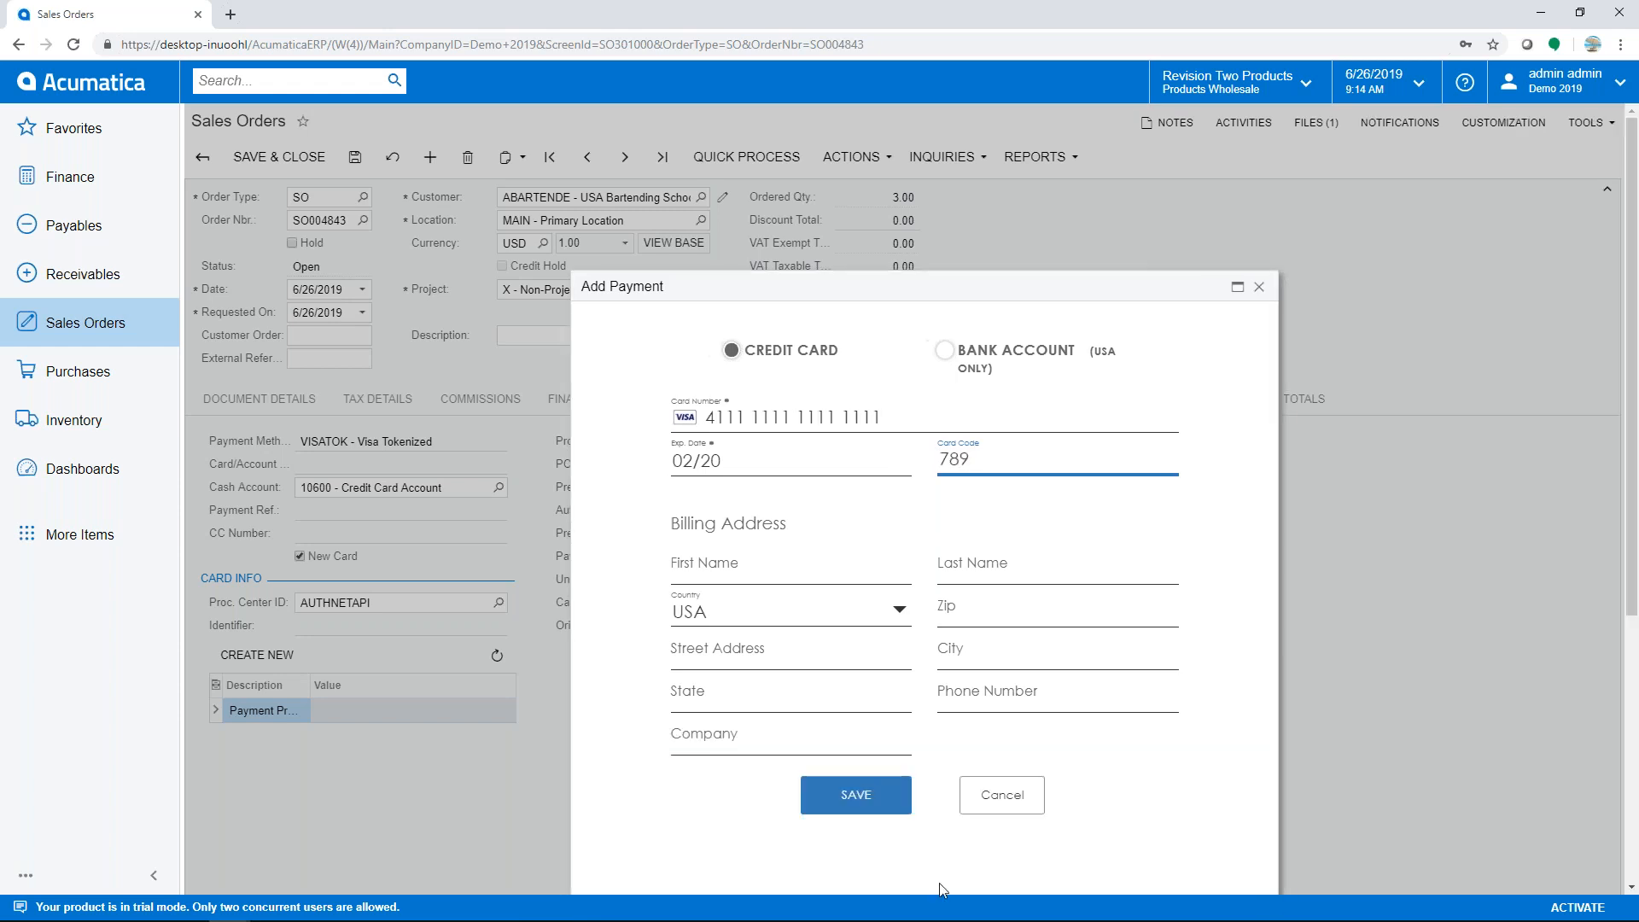
click(861, 809)
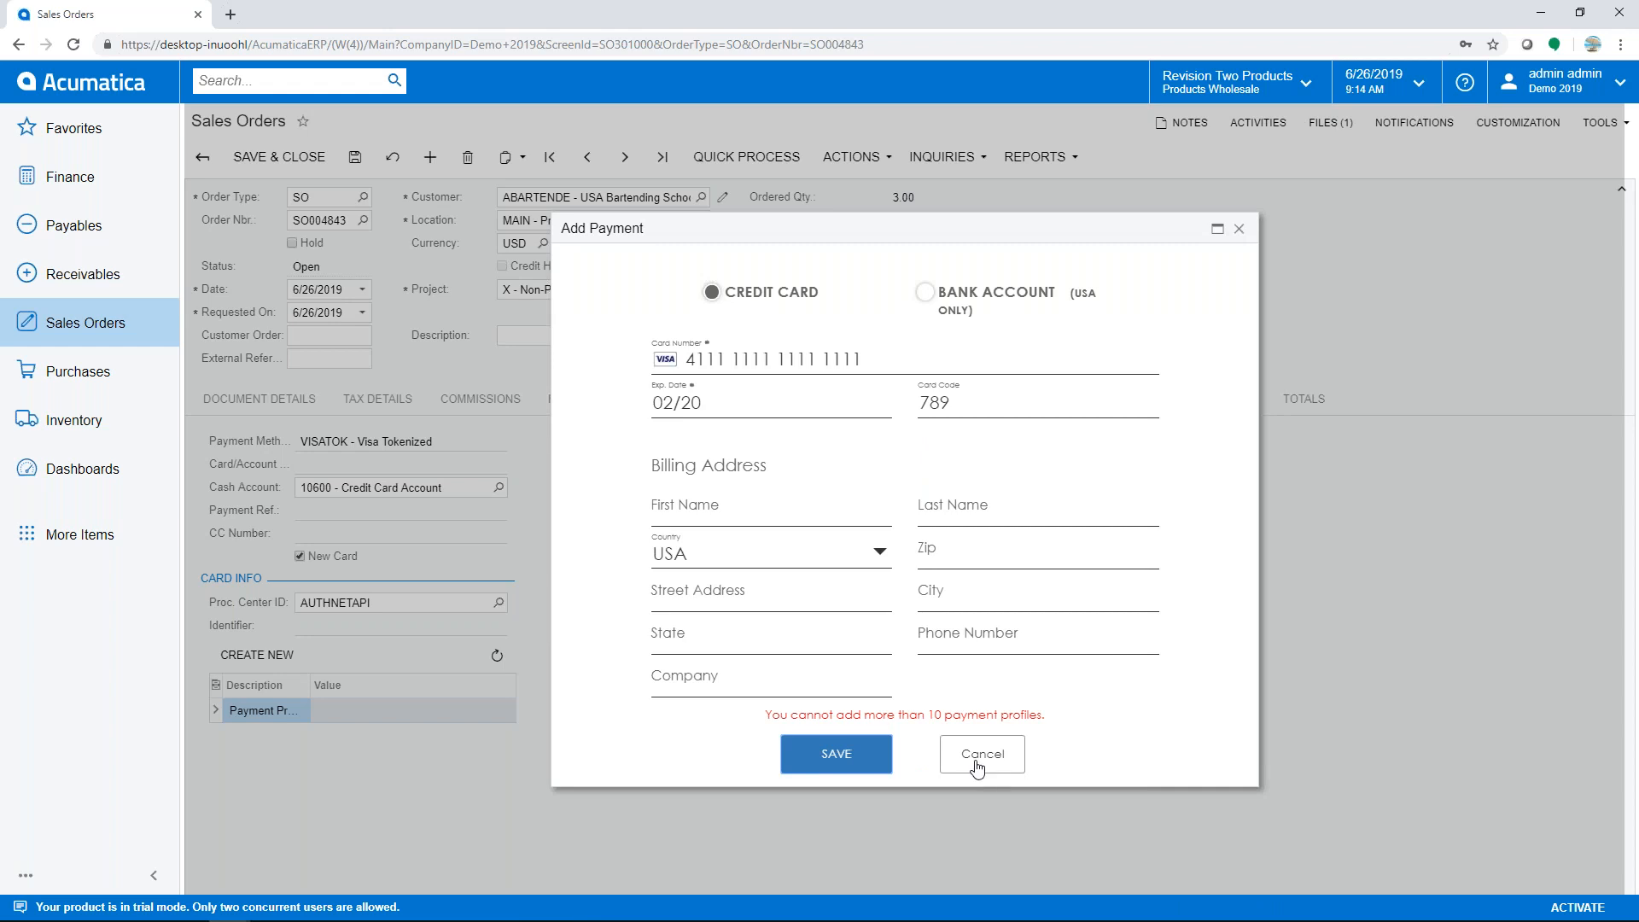
click(978, 762)
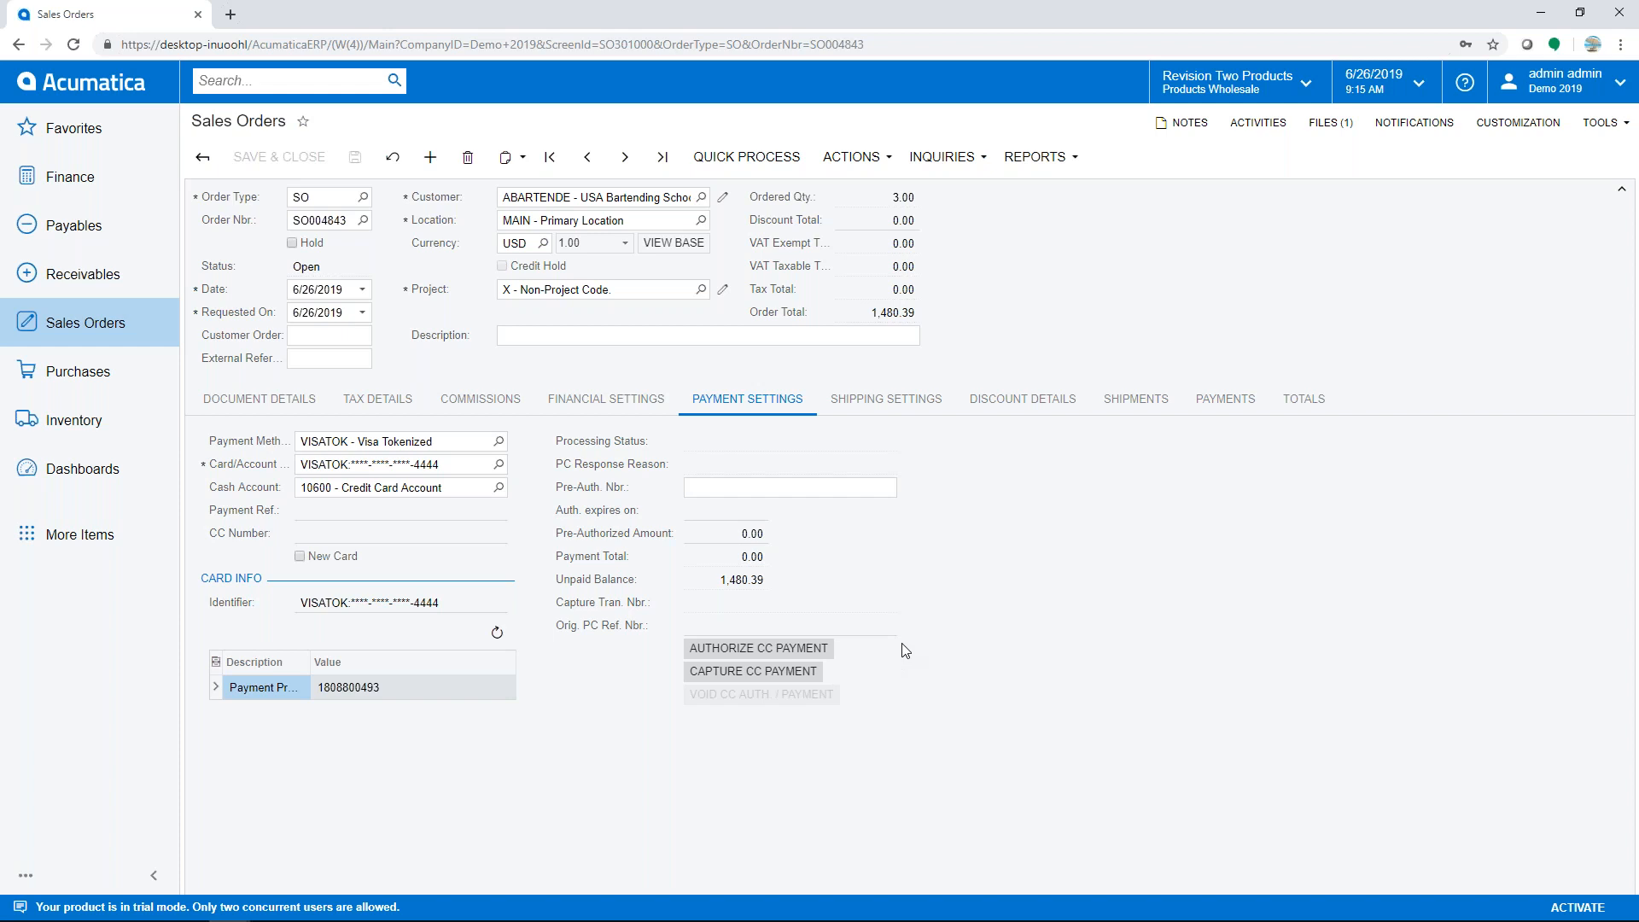
- Pre-authorize the 1,480.39 Visa card payment, then show the Document Details lines
click(786, 652)
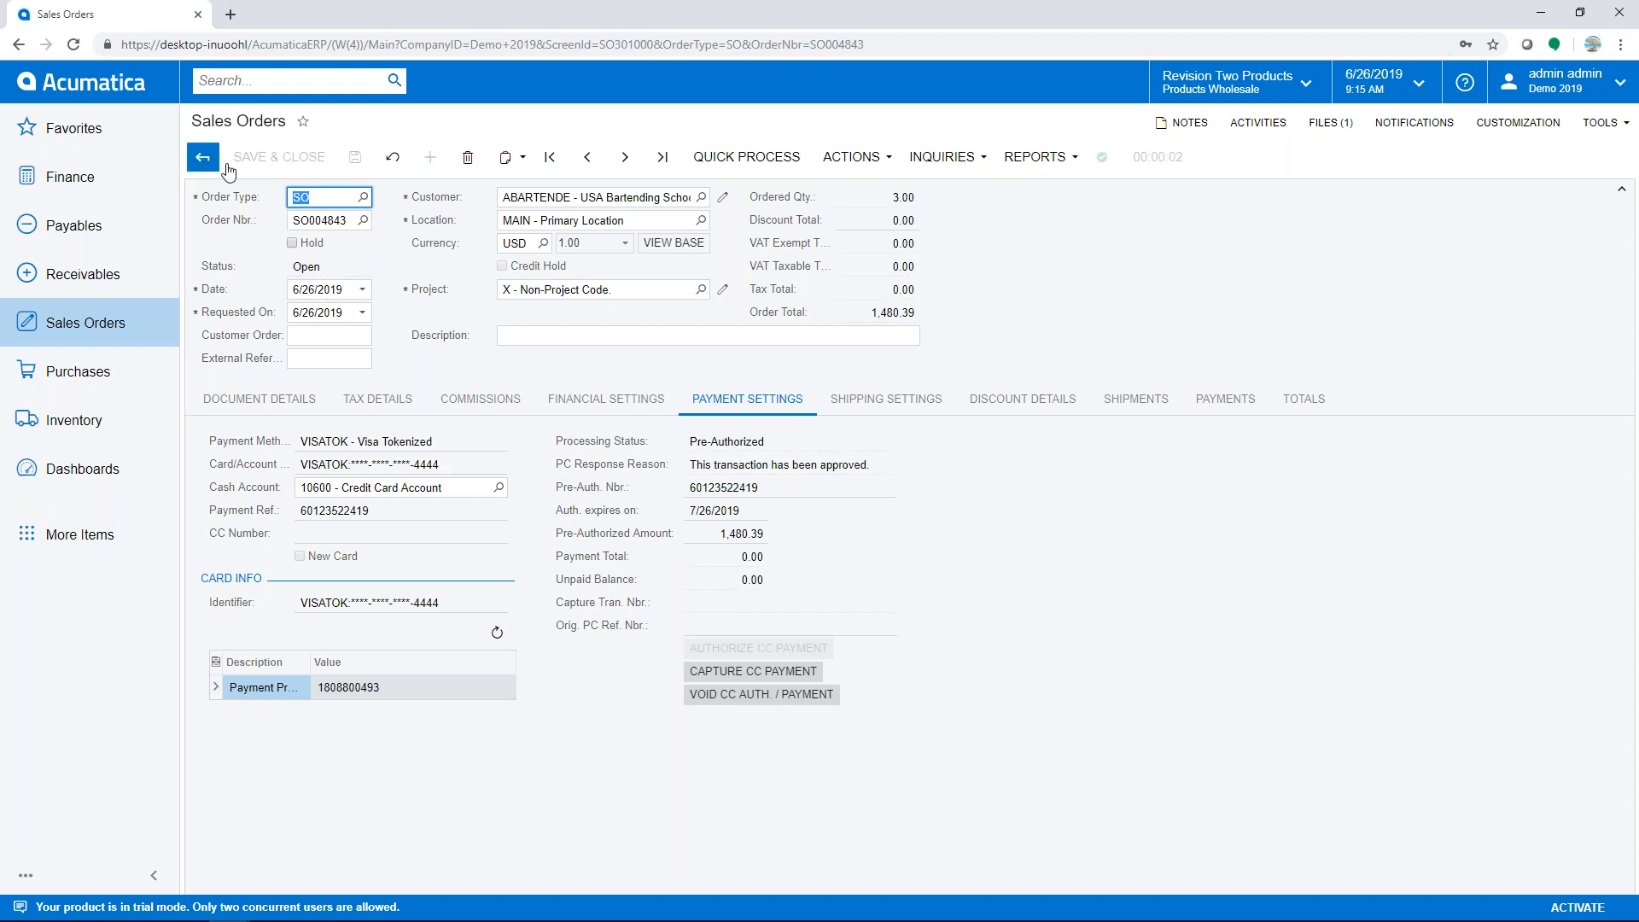
click(261, 401)
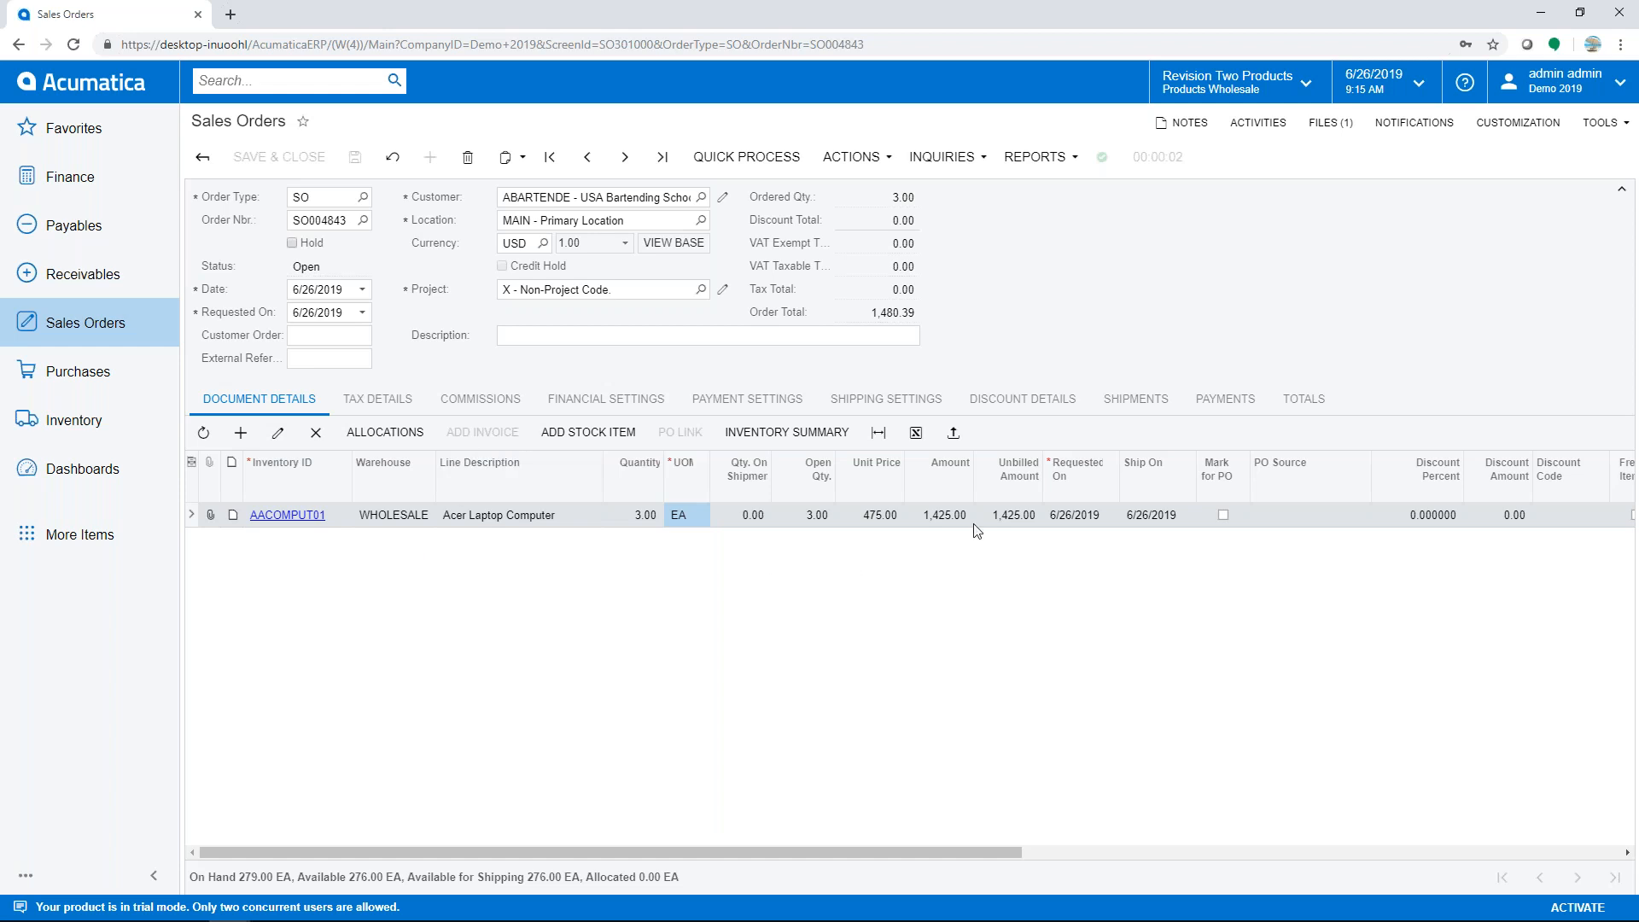
- Change the laptop line's requested and ship dates to 6/27/2019 and save SO004843
click(1082, 518)
click(1082, 518)
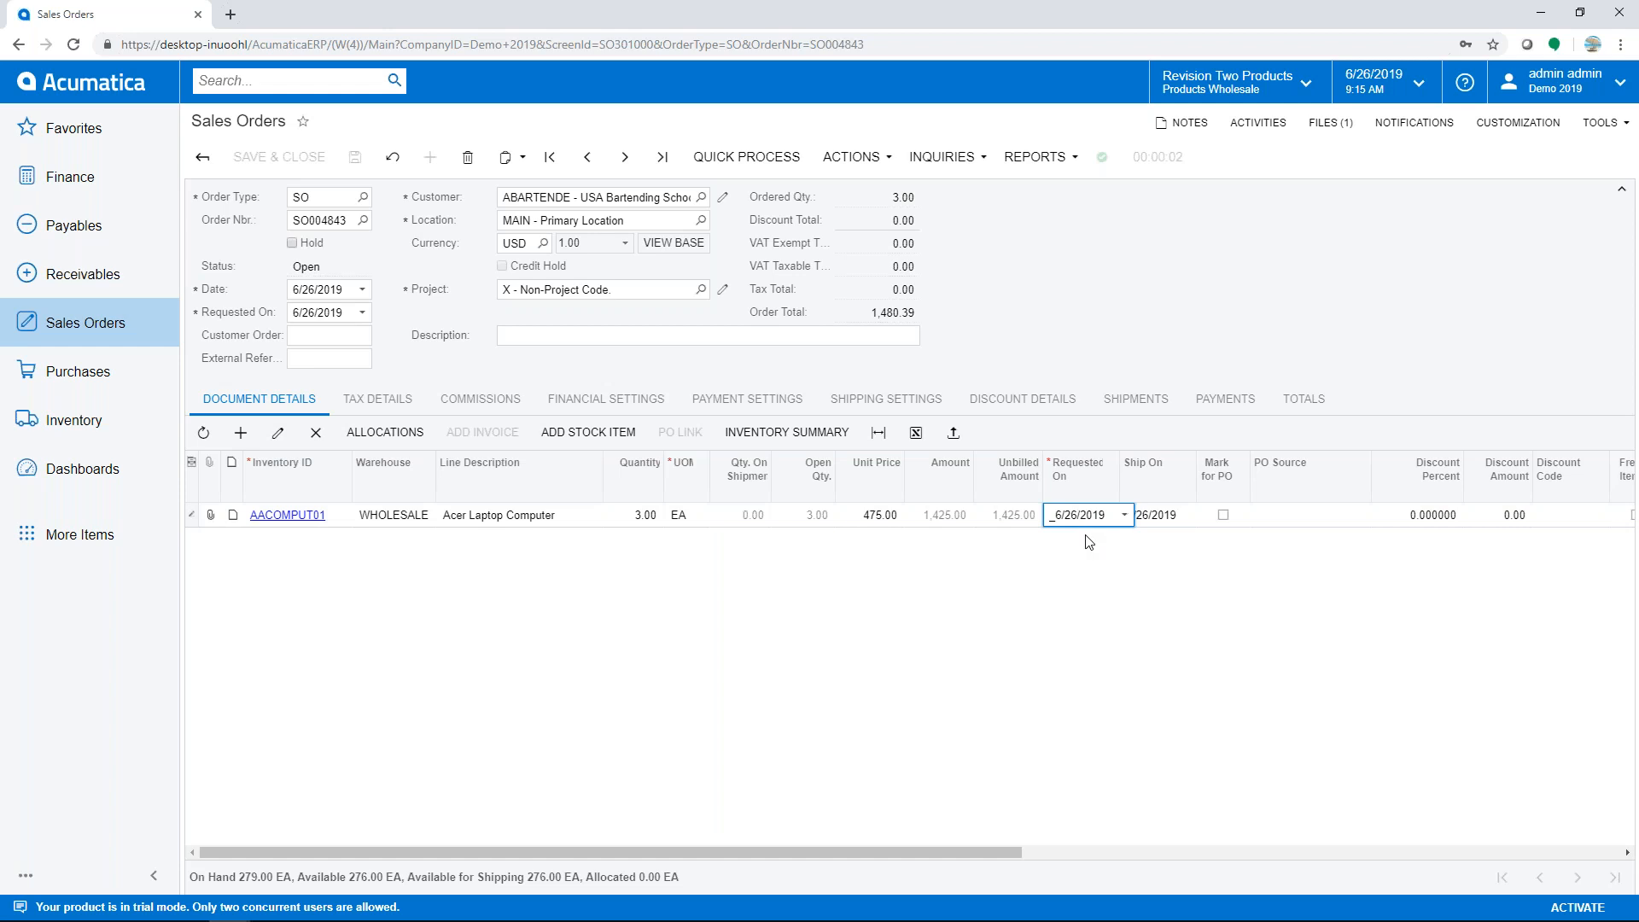
key(BackSpace)
text(7)
key(Tab)
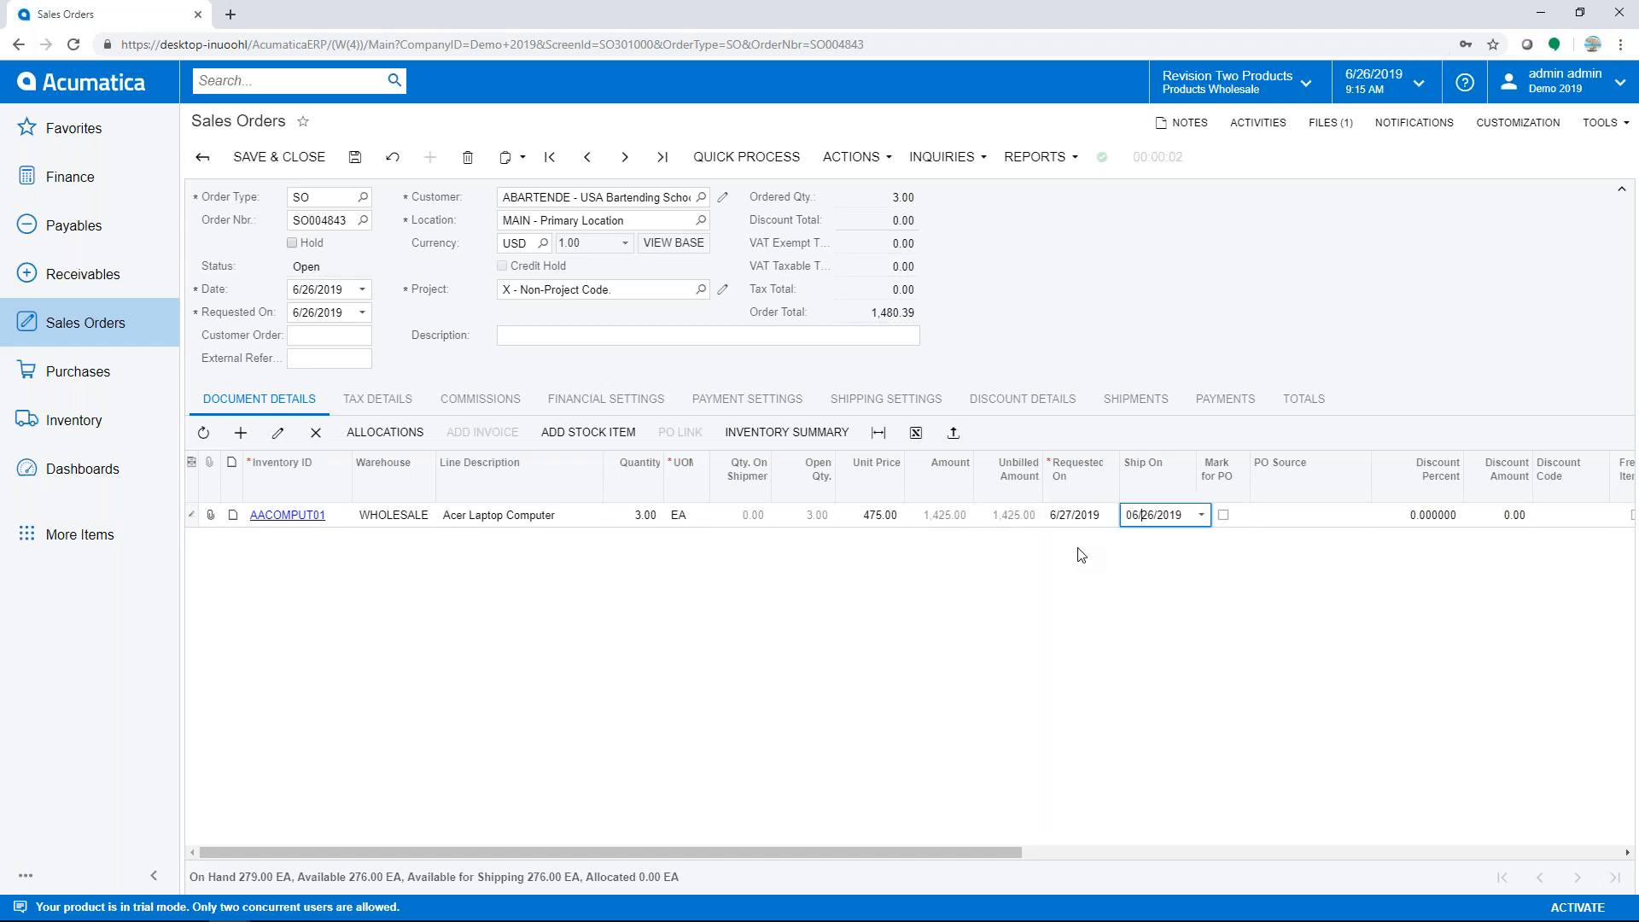
key(Tab)
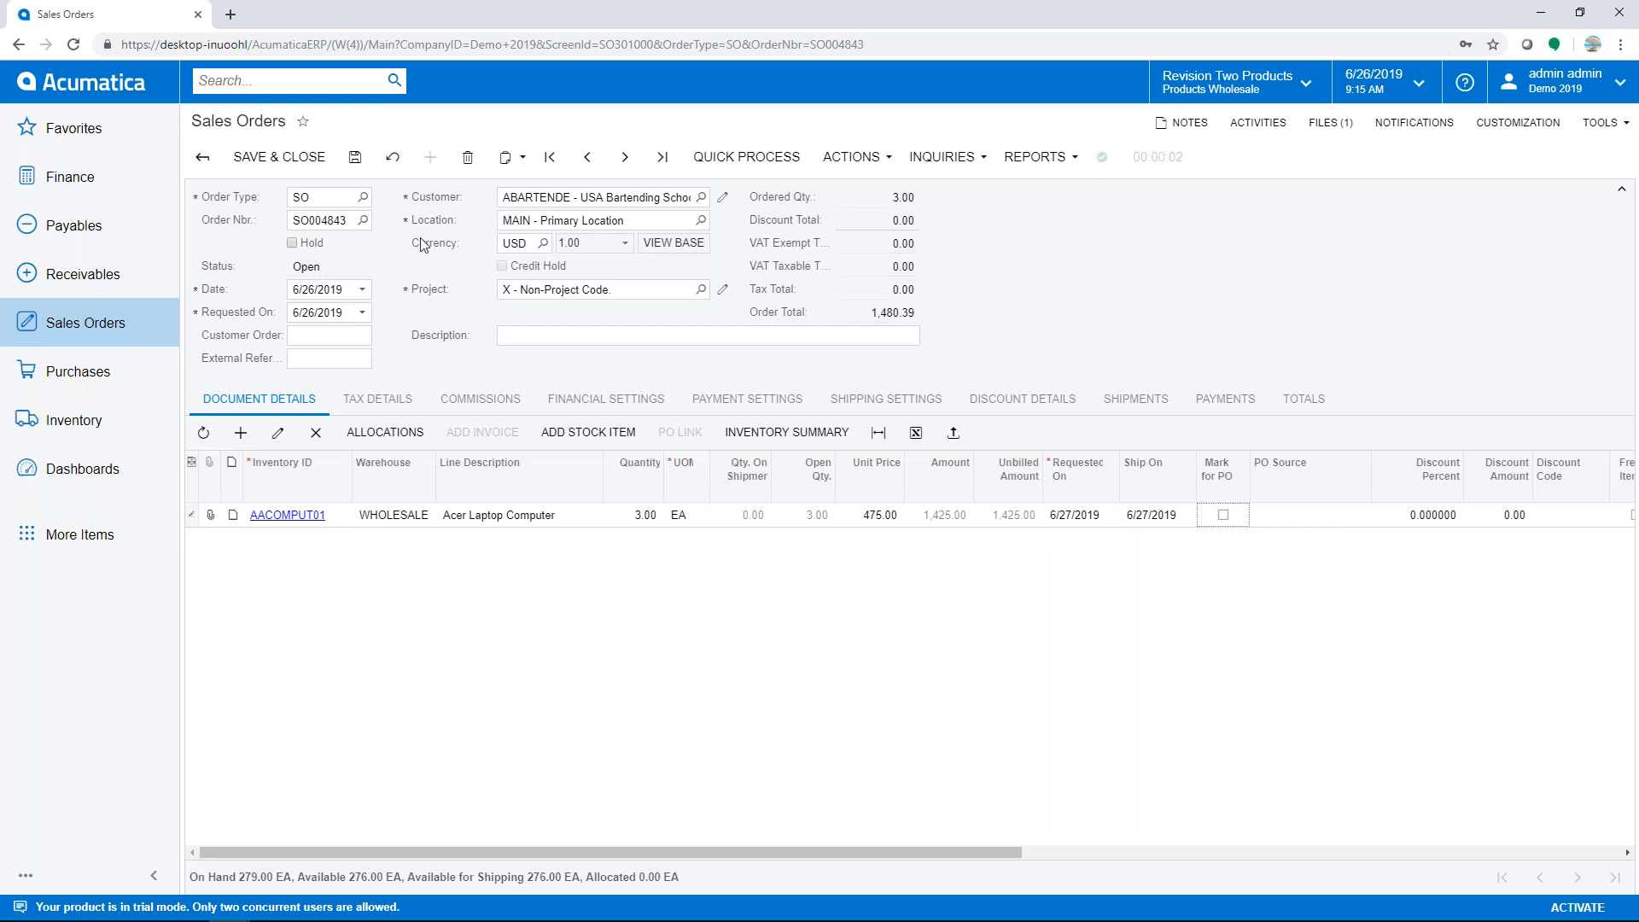
click(354, 160)
click(1596, 126)
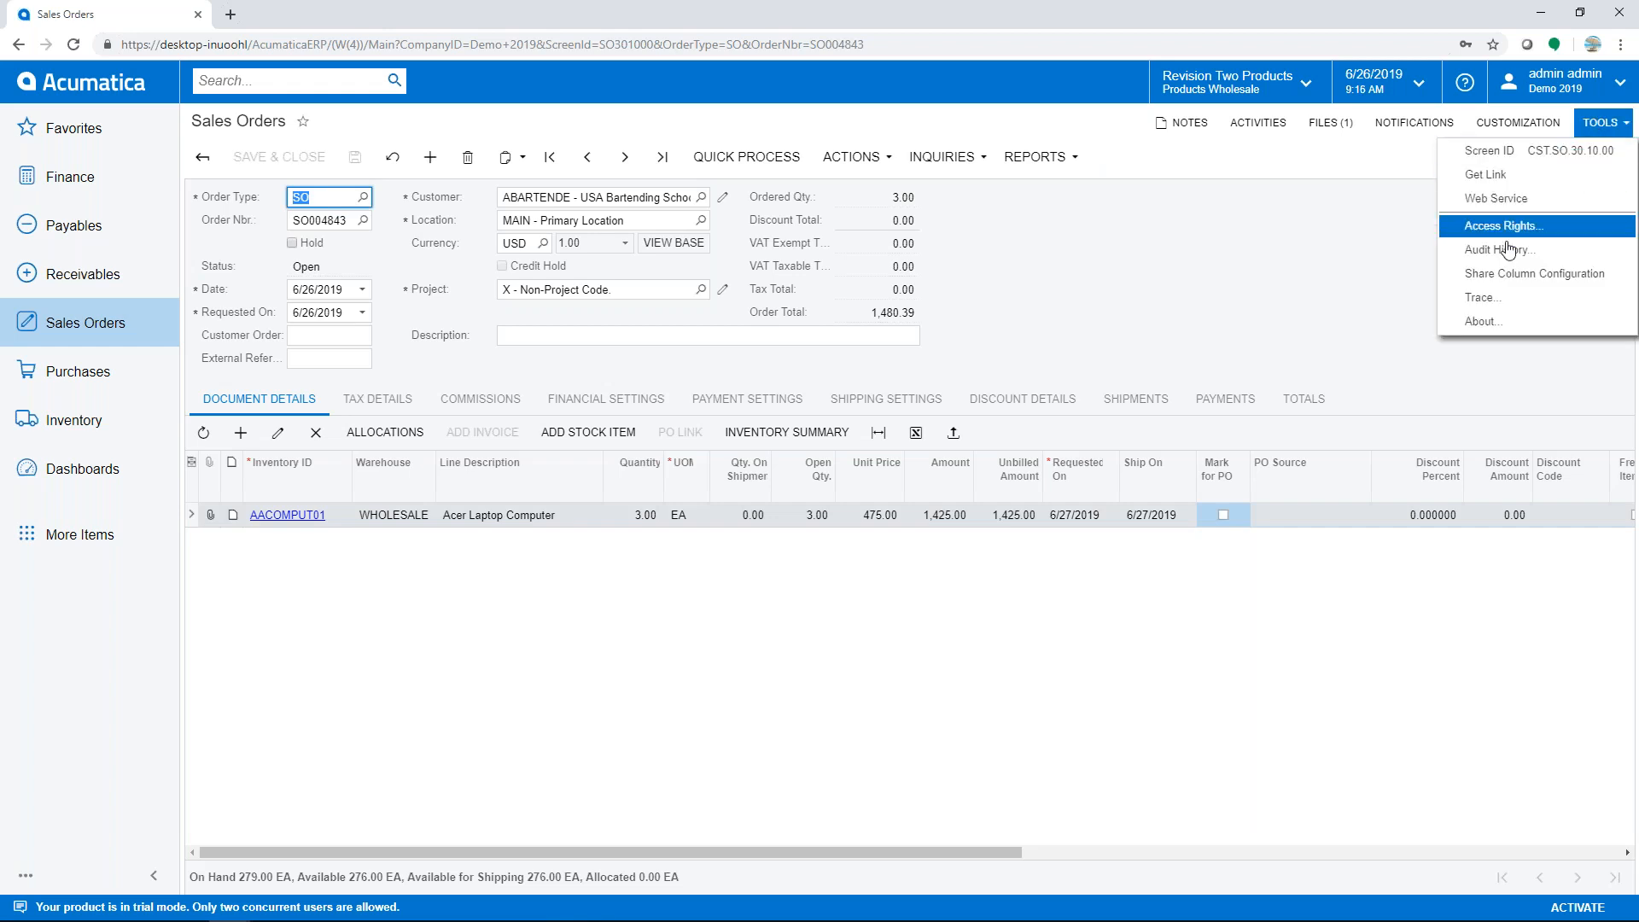
click(1485, 259)
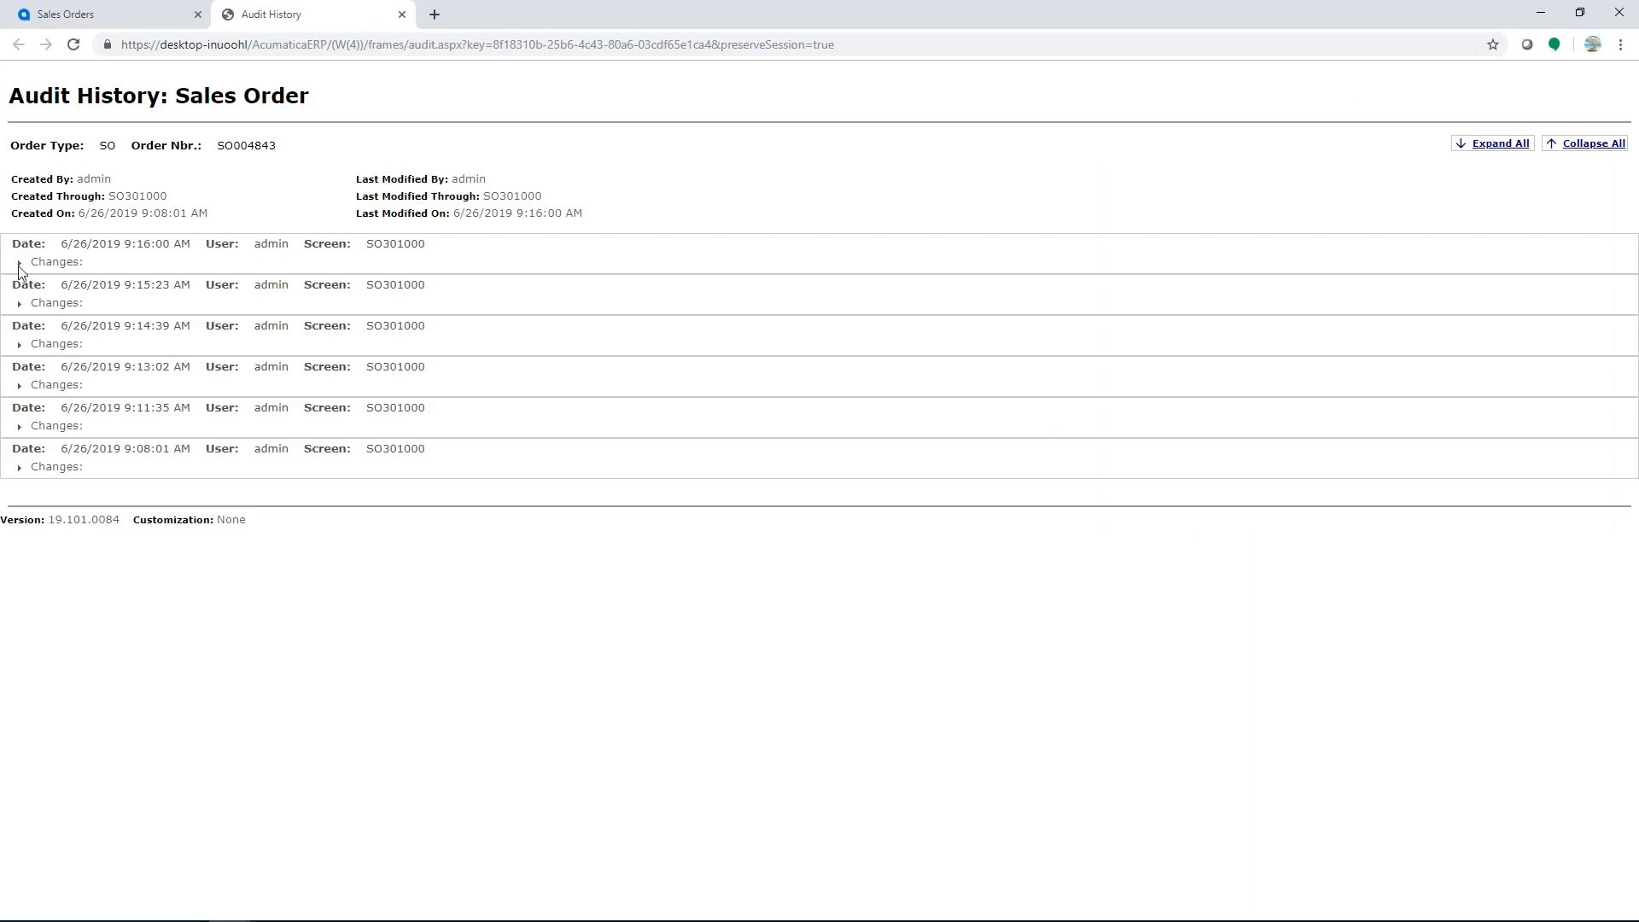
click(20, 265)
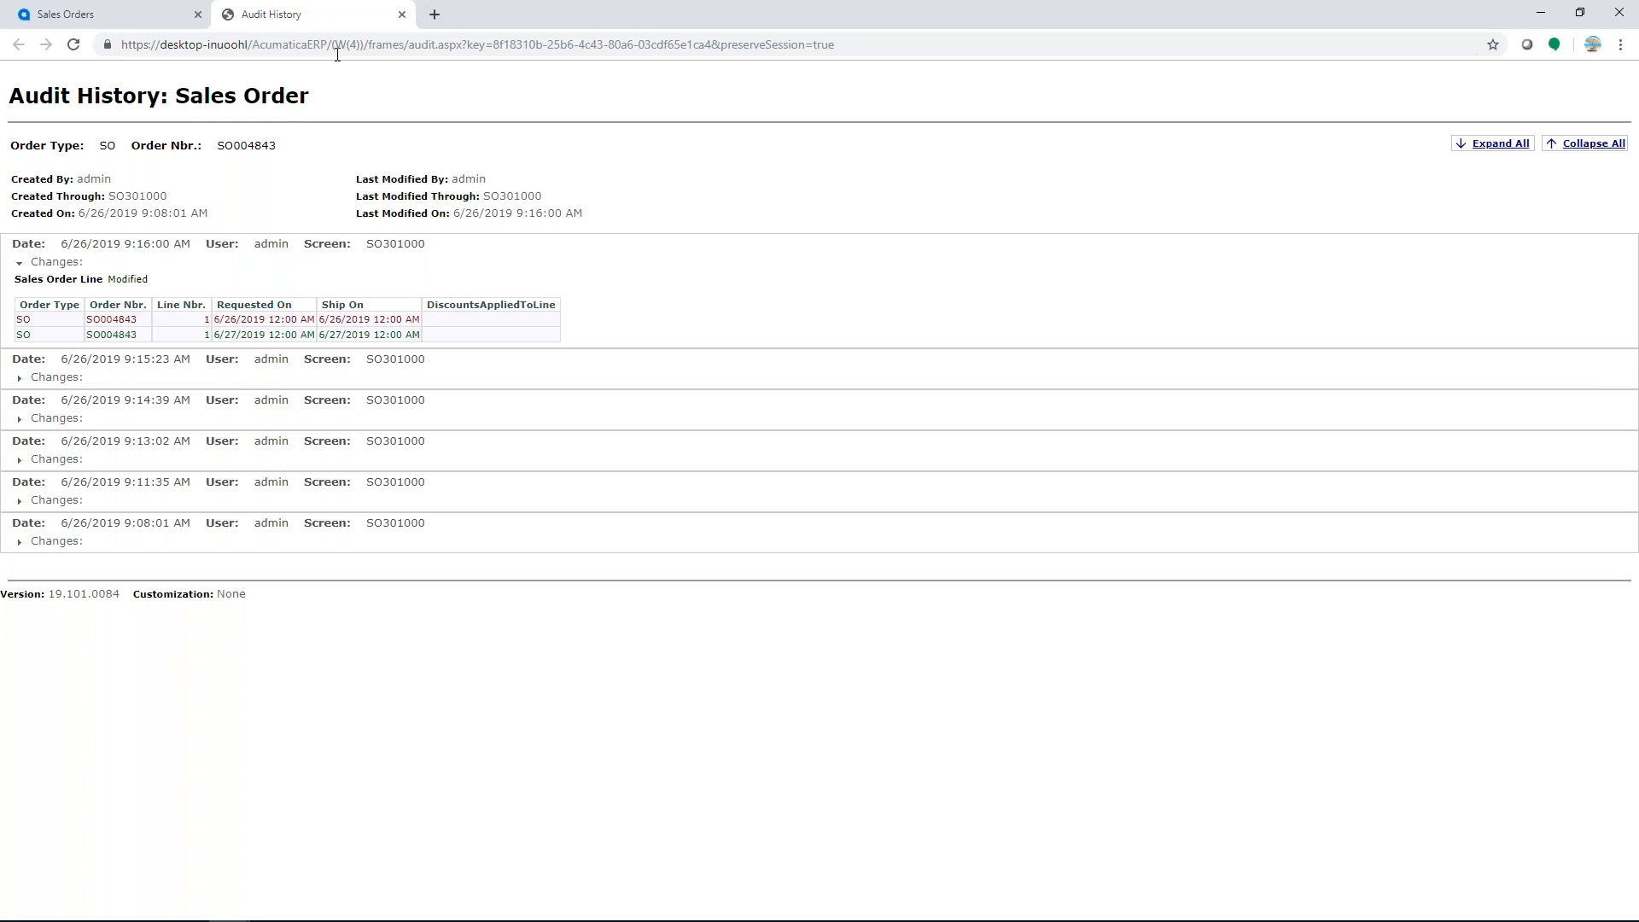
click(402, 15)
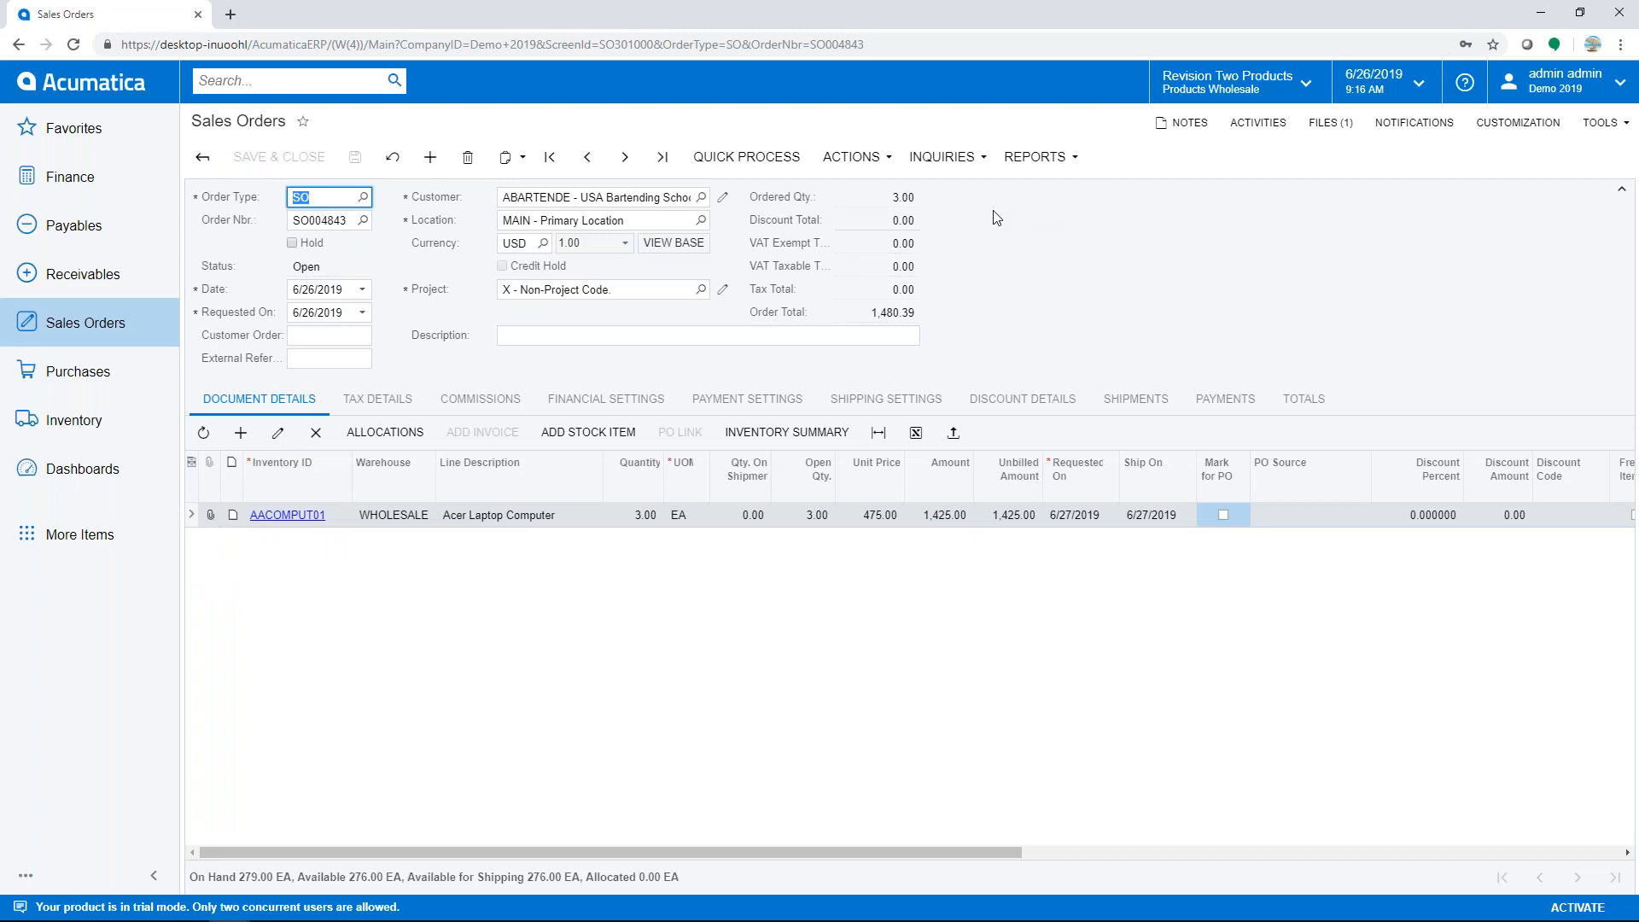
- Email the sales order to the customer and open the sent email from Activities
click(850, 160)
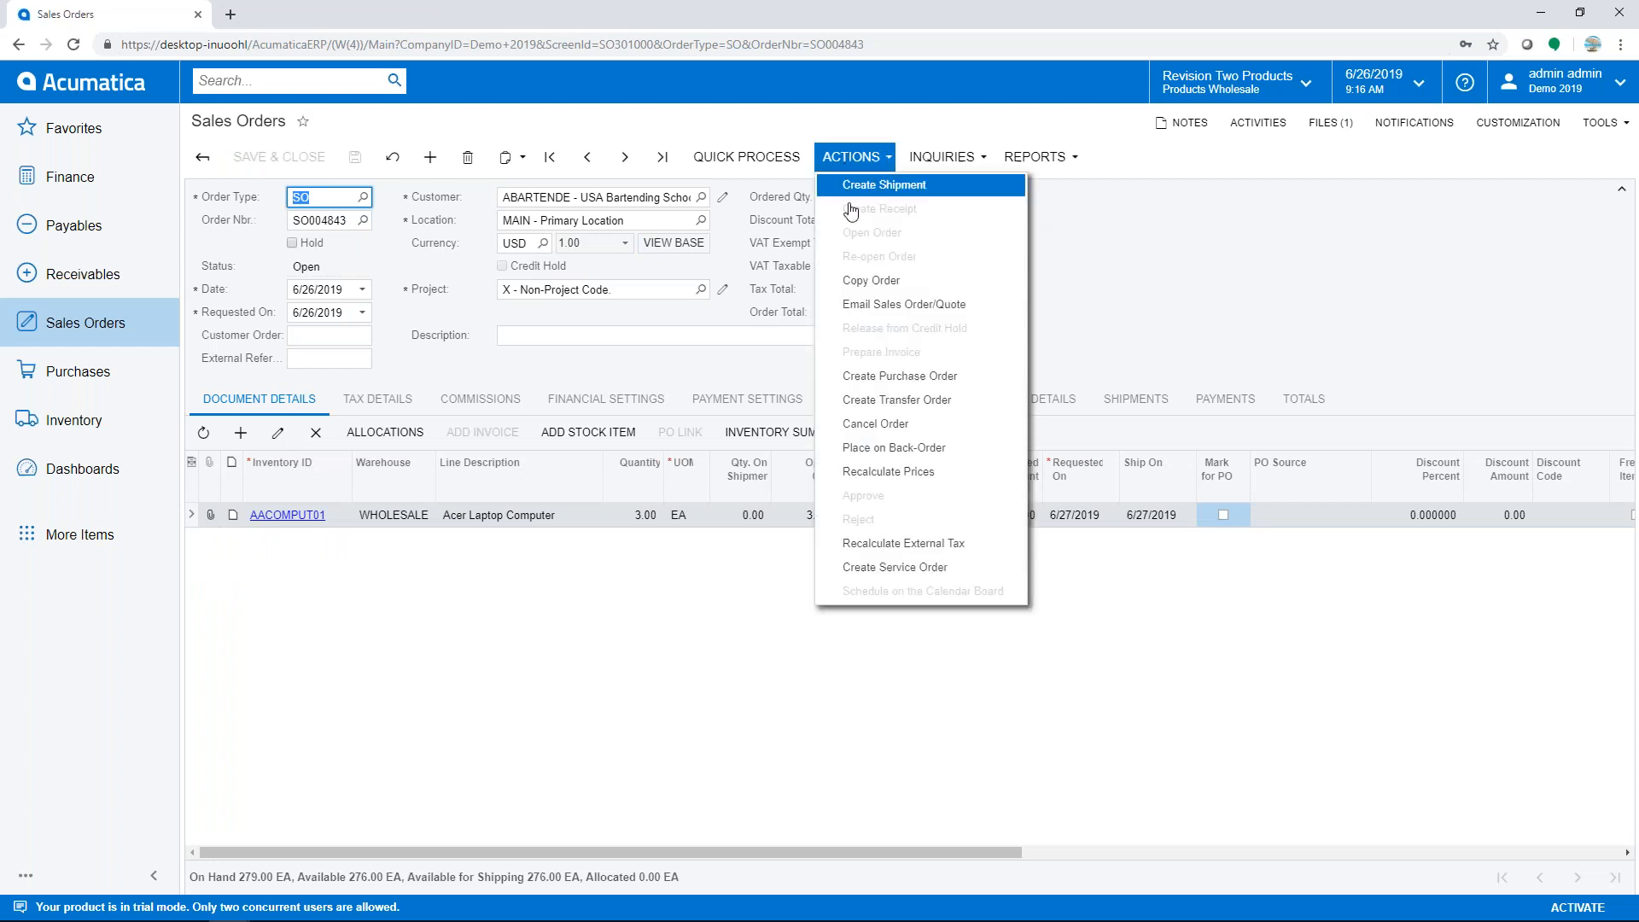
click(875, 308)
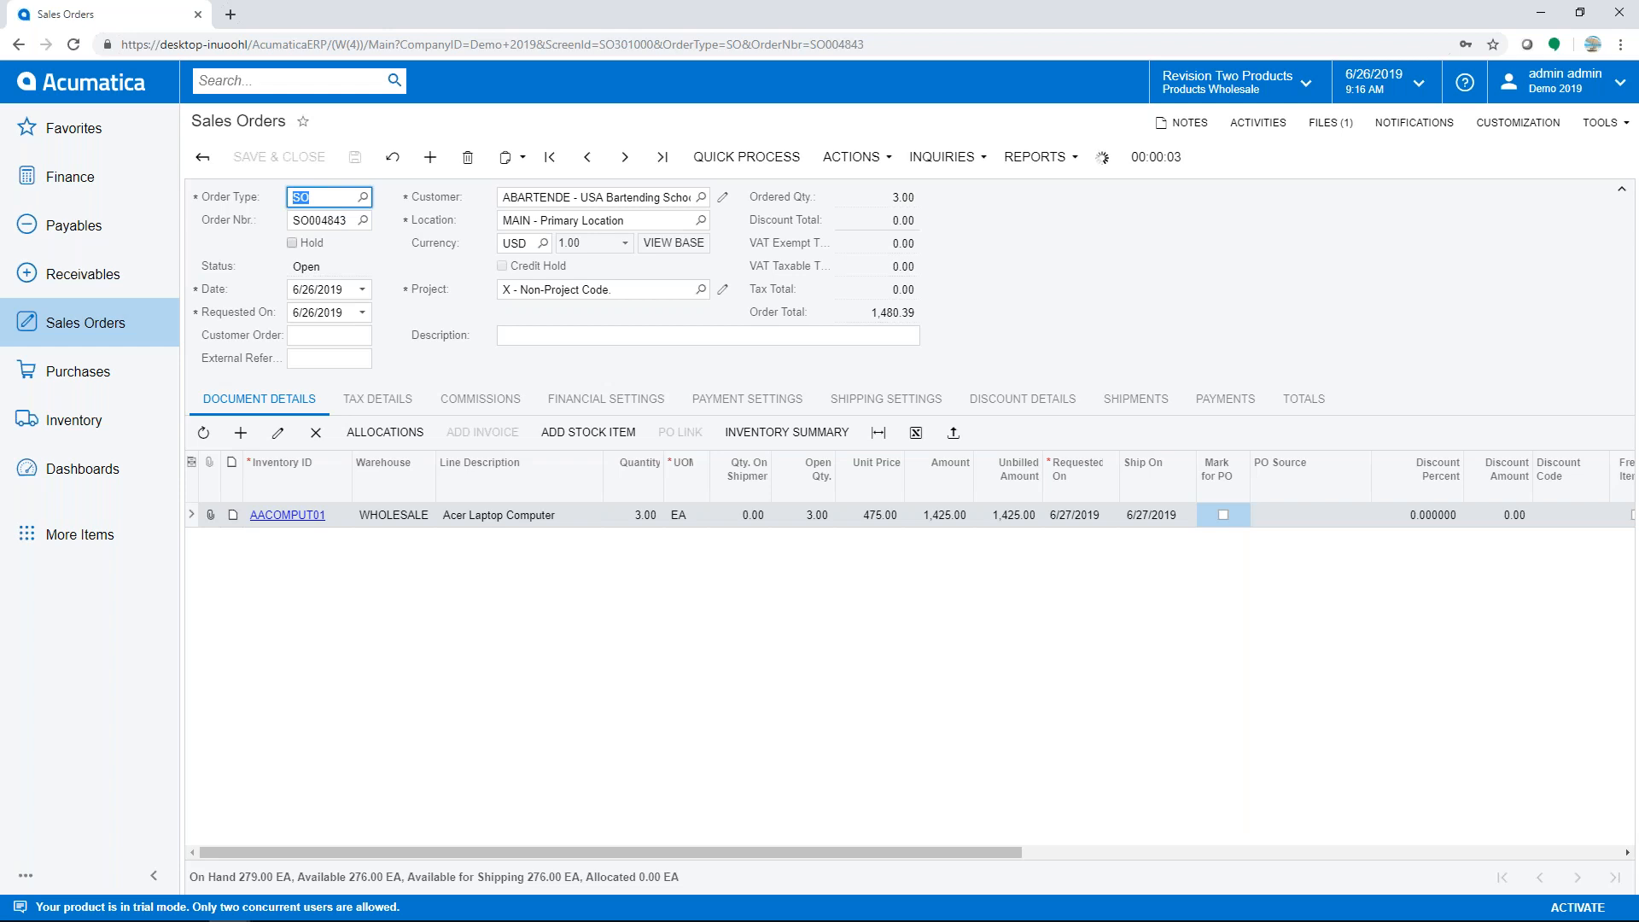
click(1249, 130)
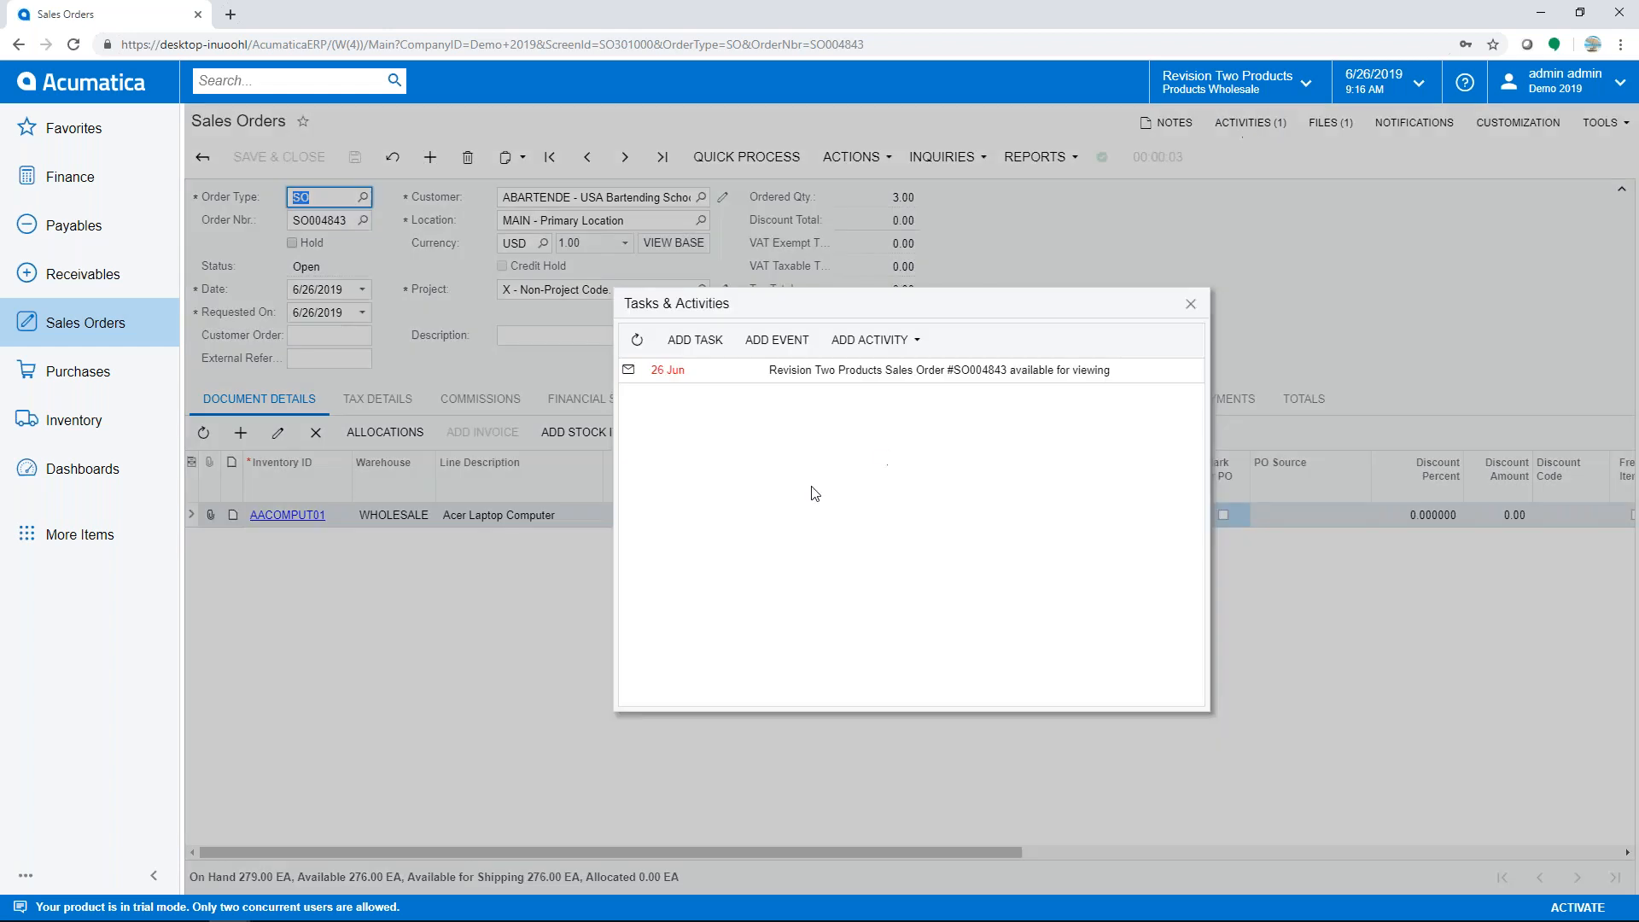
click(812, 375)
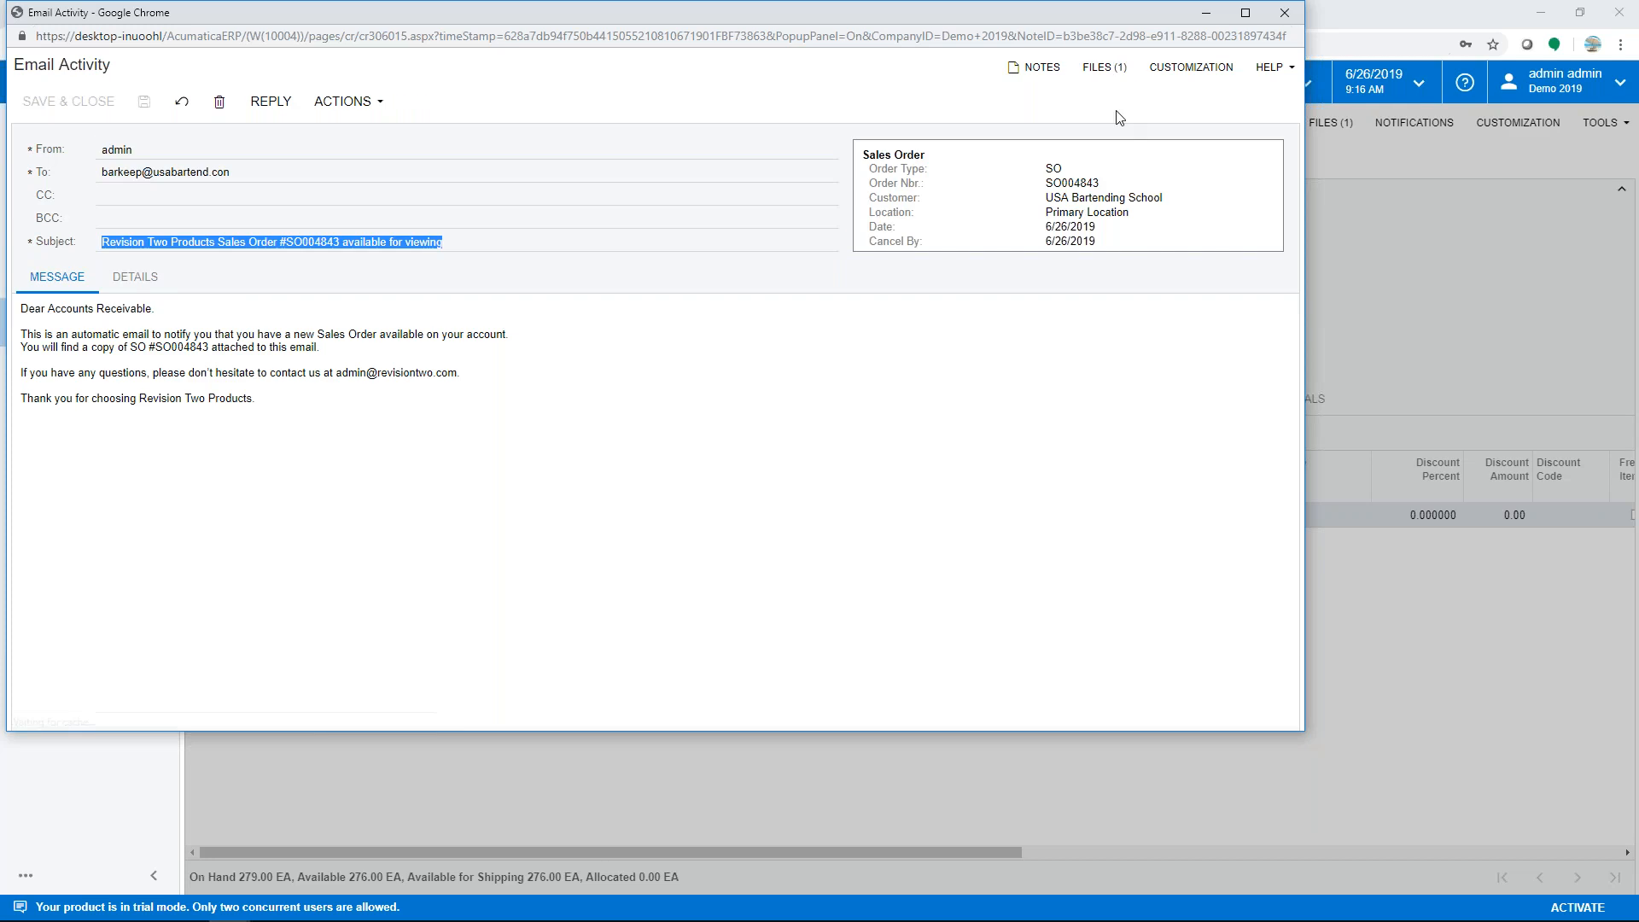
- Check the sales order PDF attached to the email, then close it and the activities list
click(1101, 68)
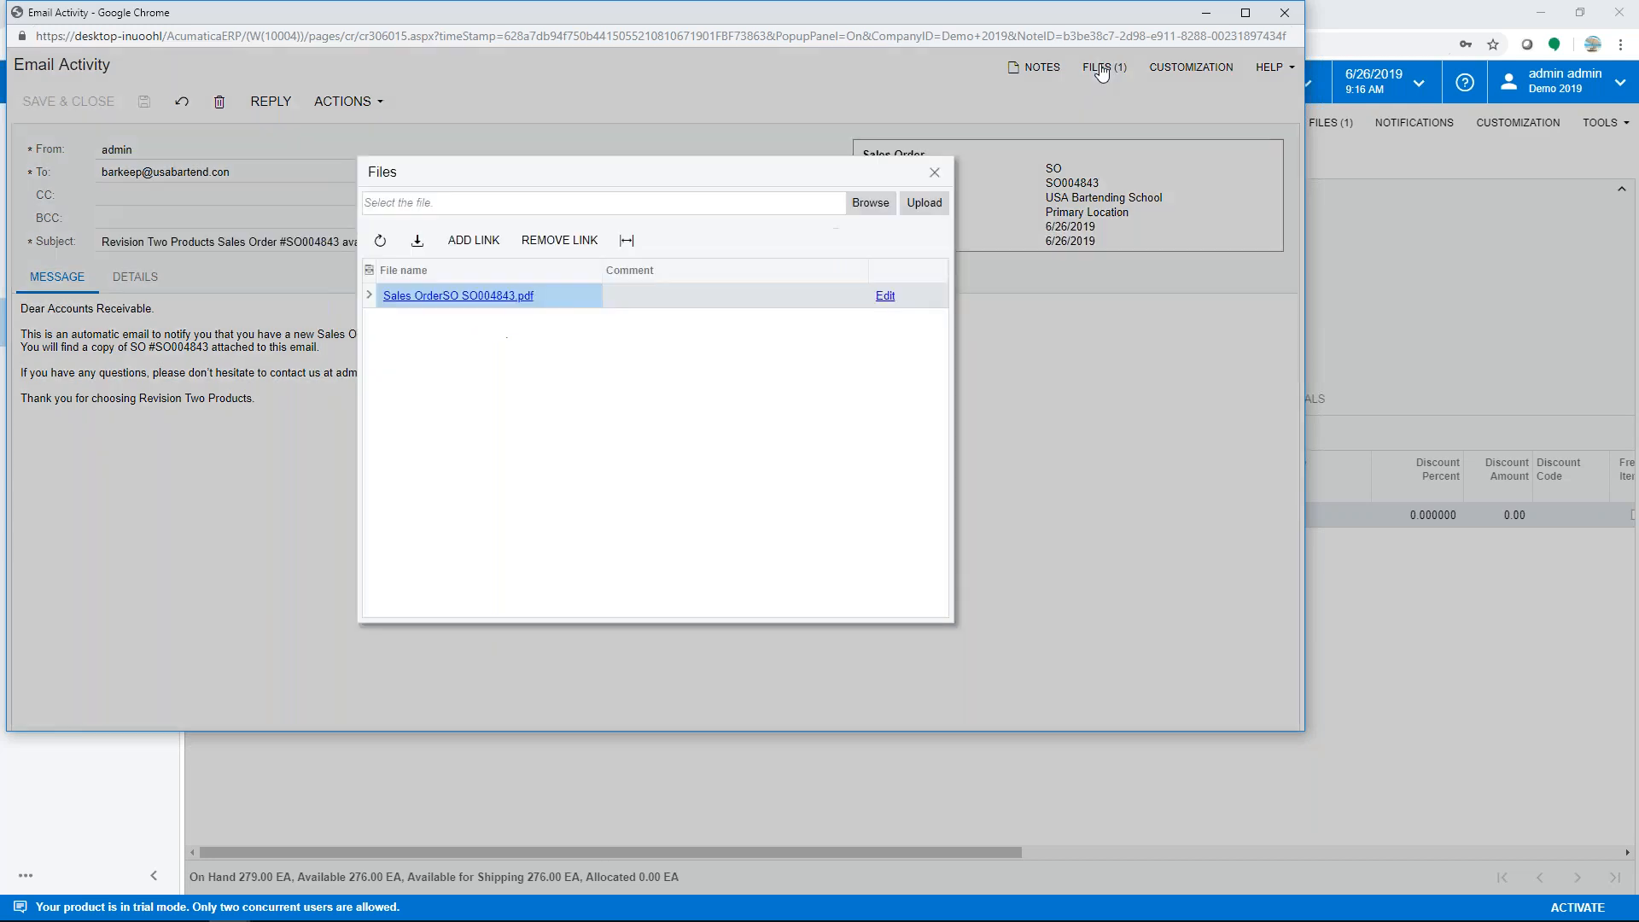
click(461, 296)
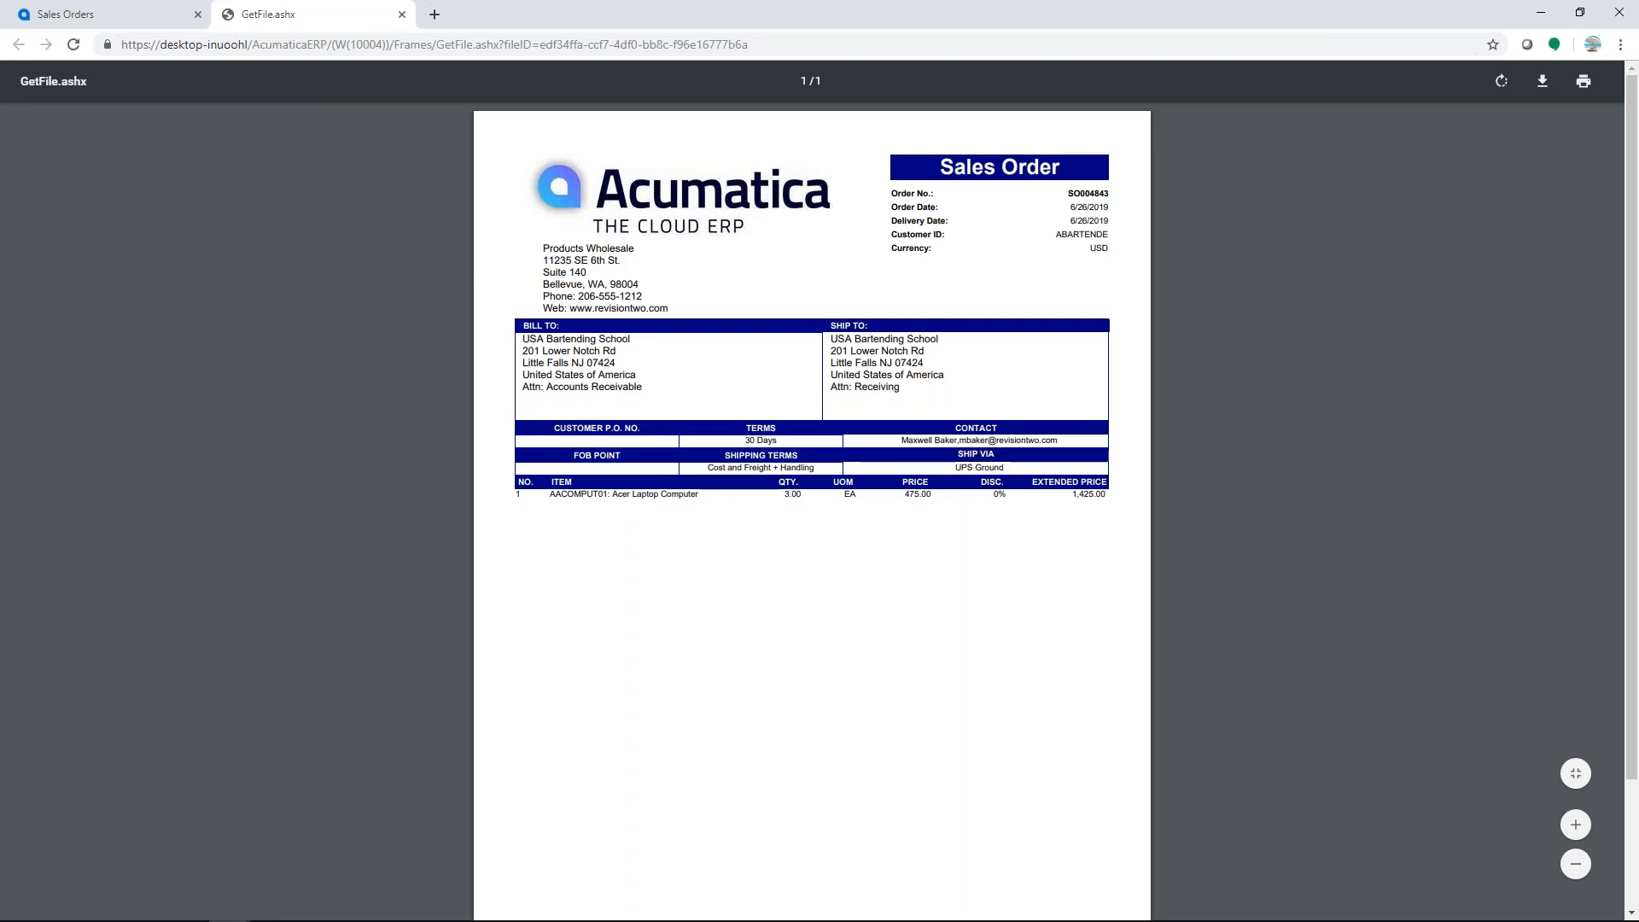
click(401, 14)
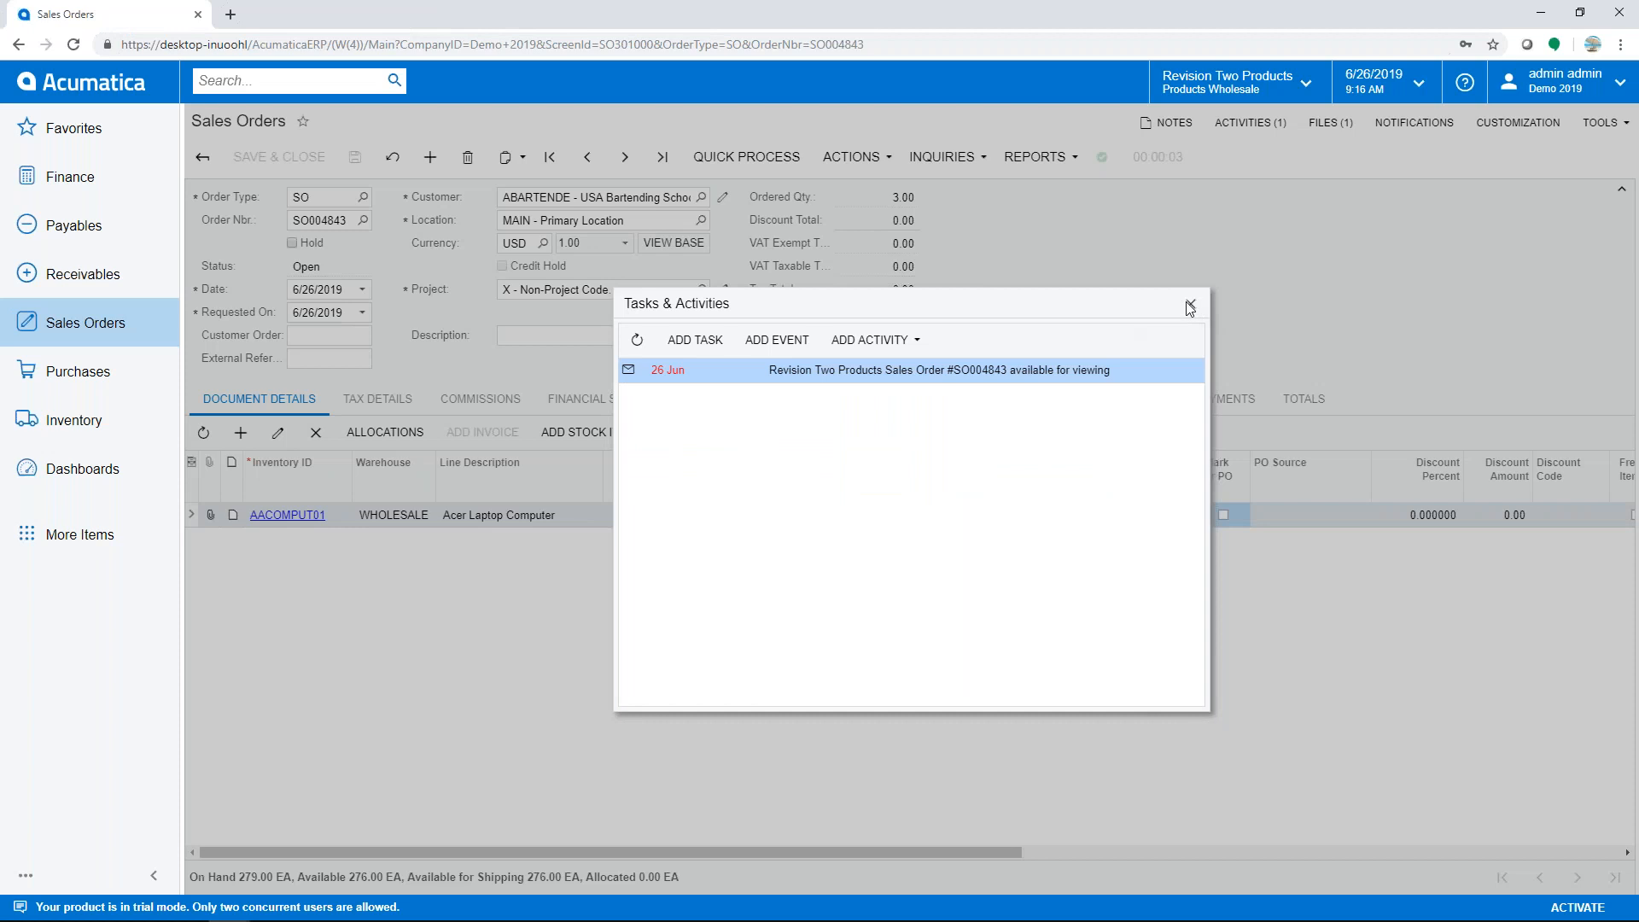
click(1190, 304)
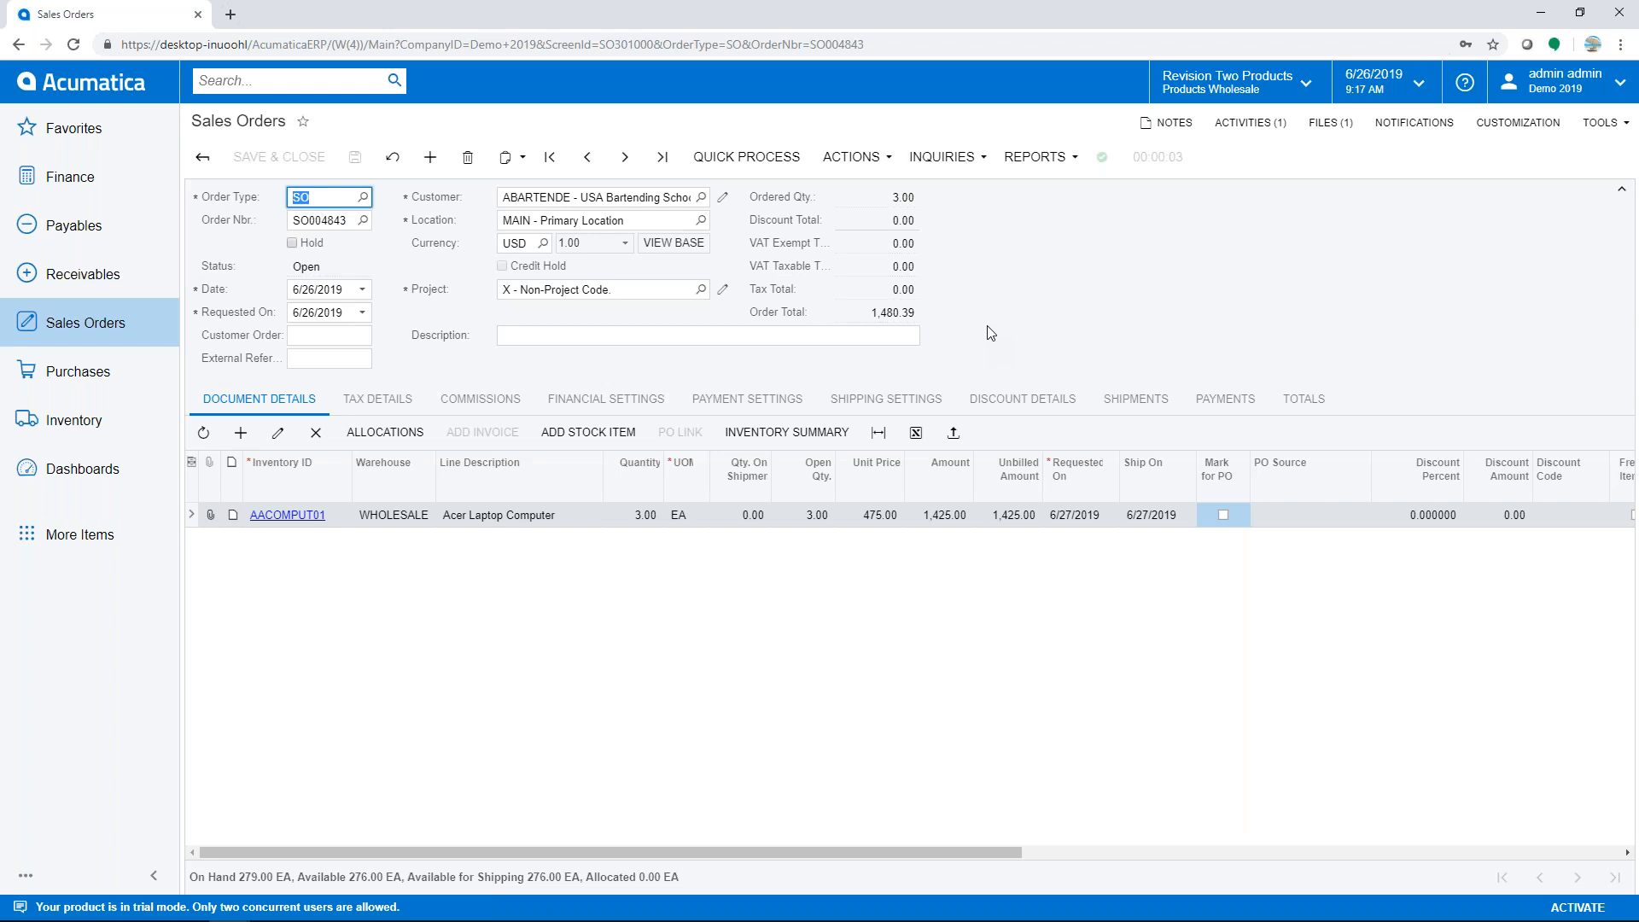
- Create shipment 002428 for SO004843 dated 6/27/2019 from the WHOLESALE warehouse
click(860, 162)
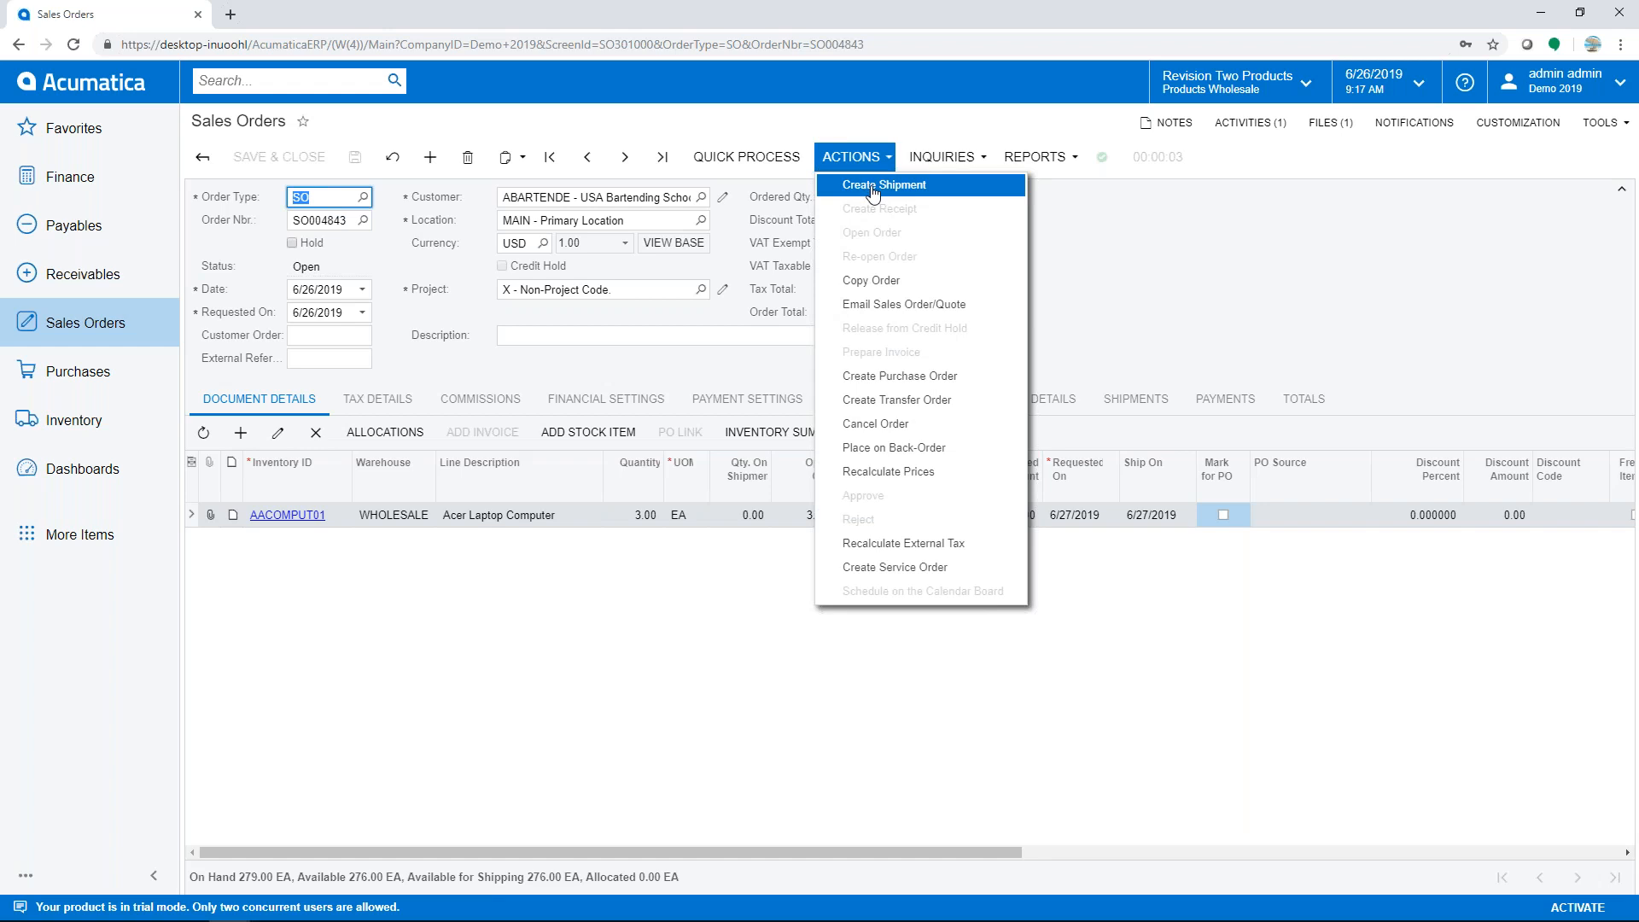
click(873, 195)
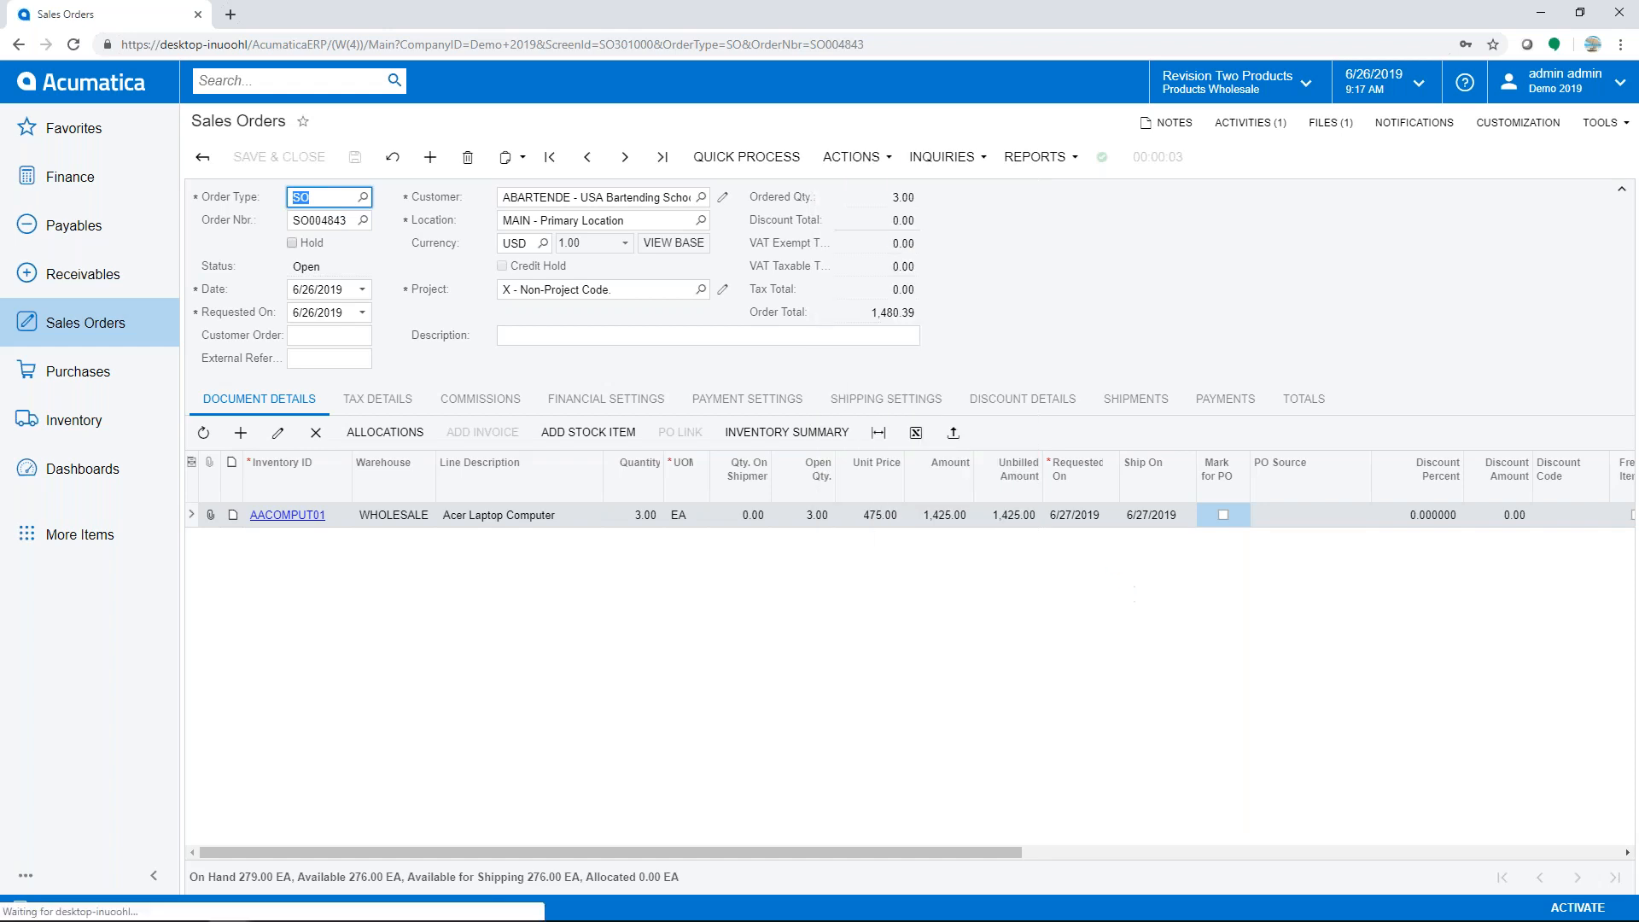
text(0627)
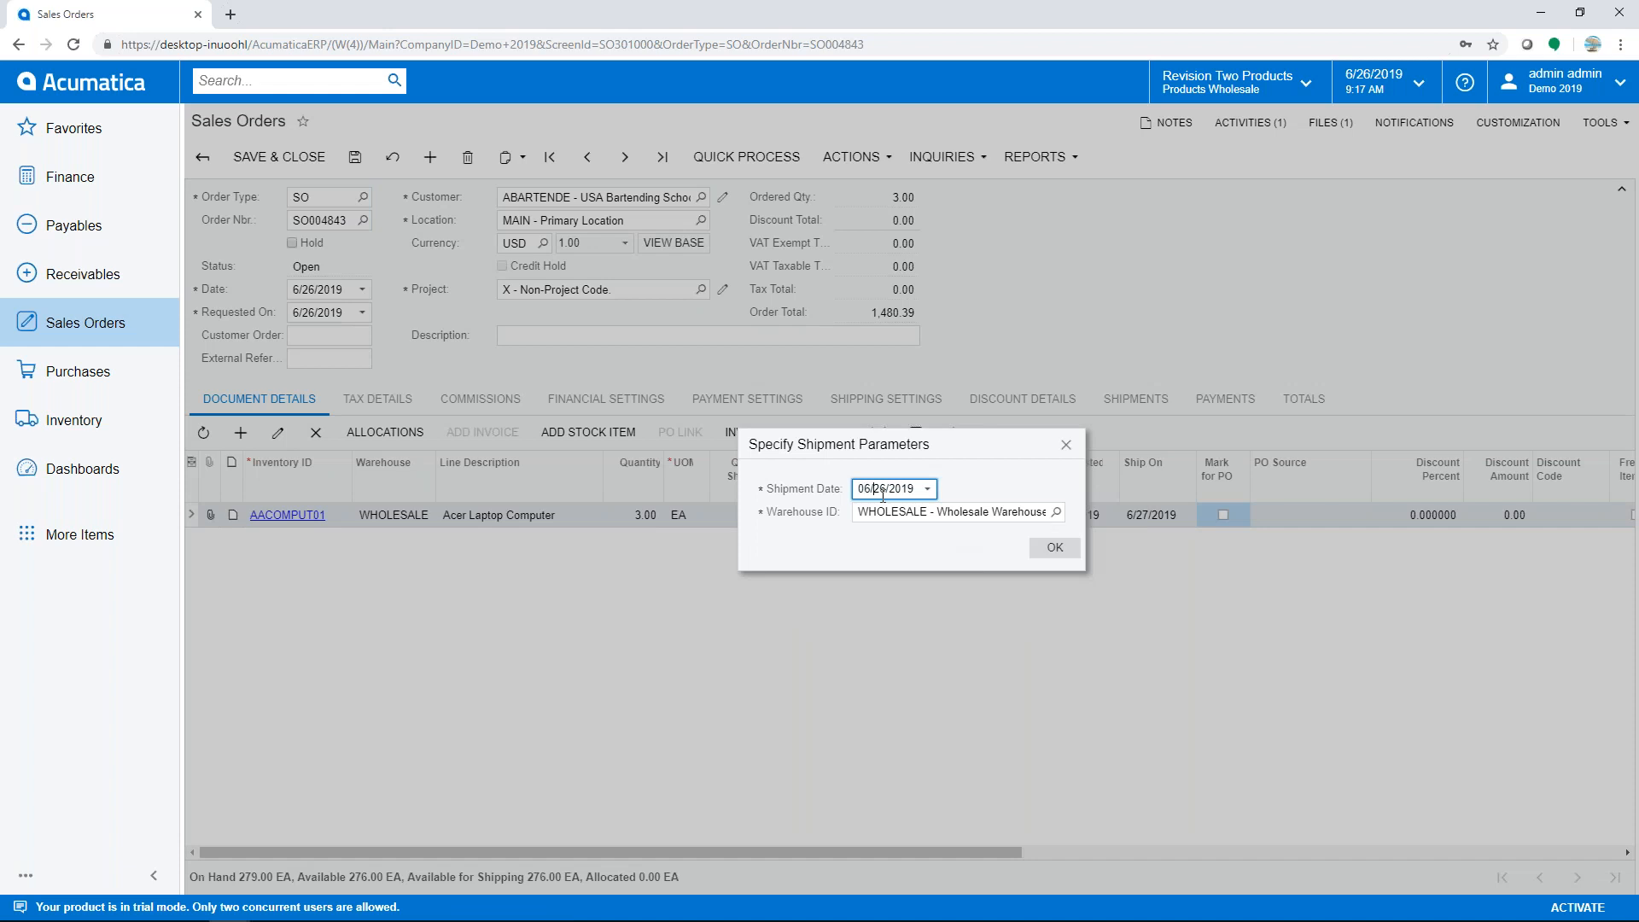
key(Tab)
click(1052, 549)
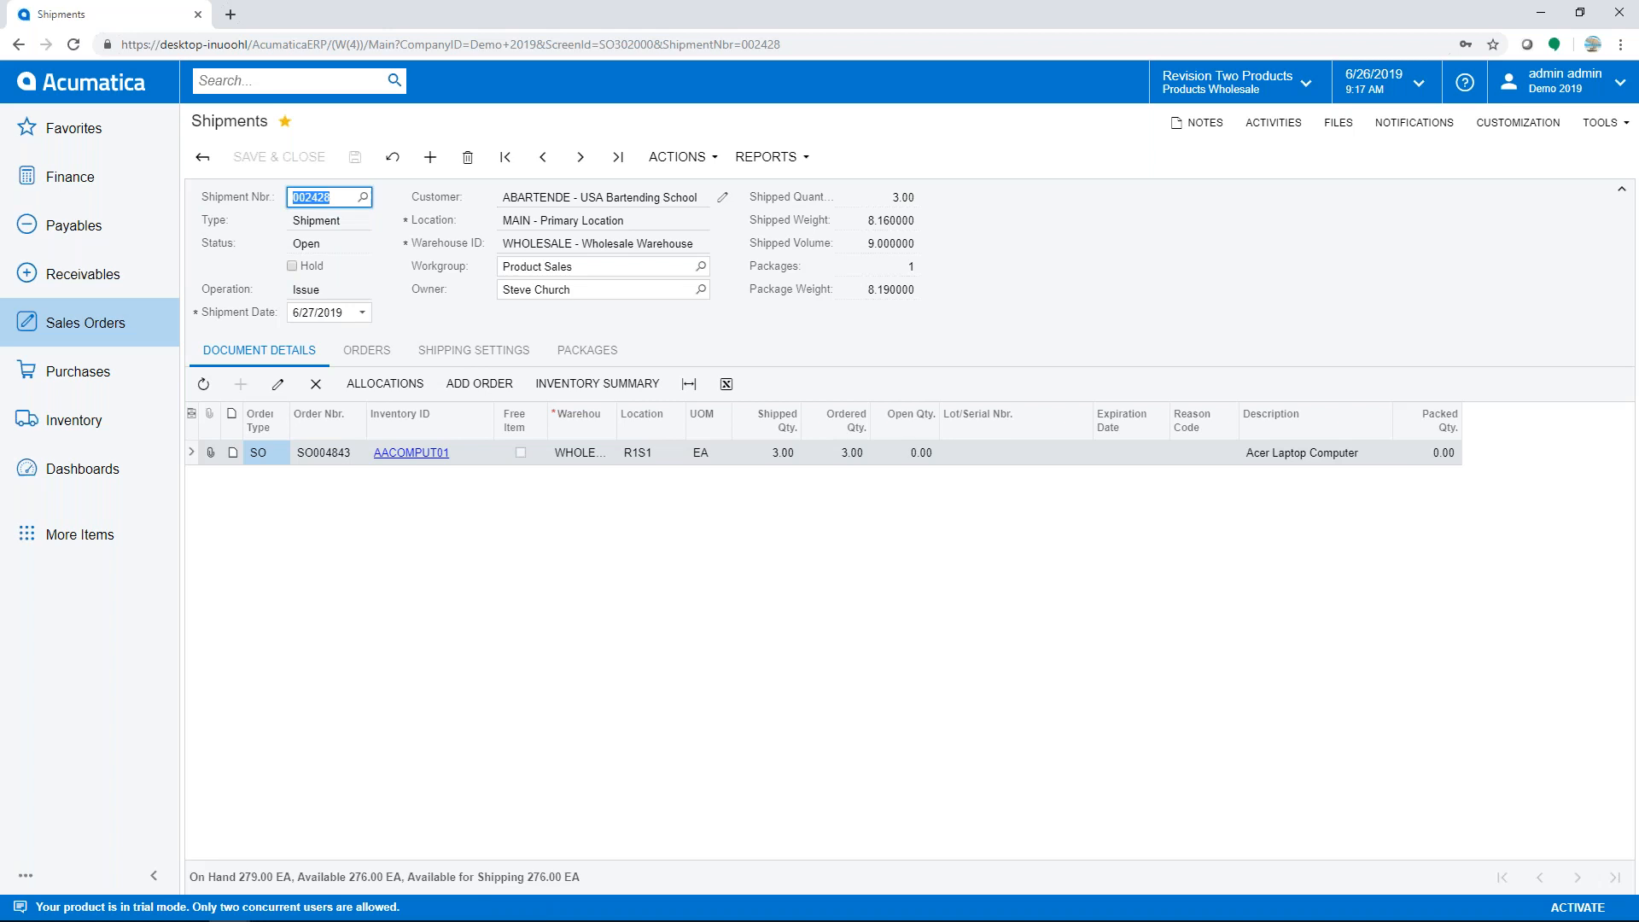
- Open the Warehouse Manager dashboard's open shipments list, which includes 002428
click(205, 160)
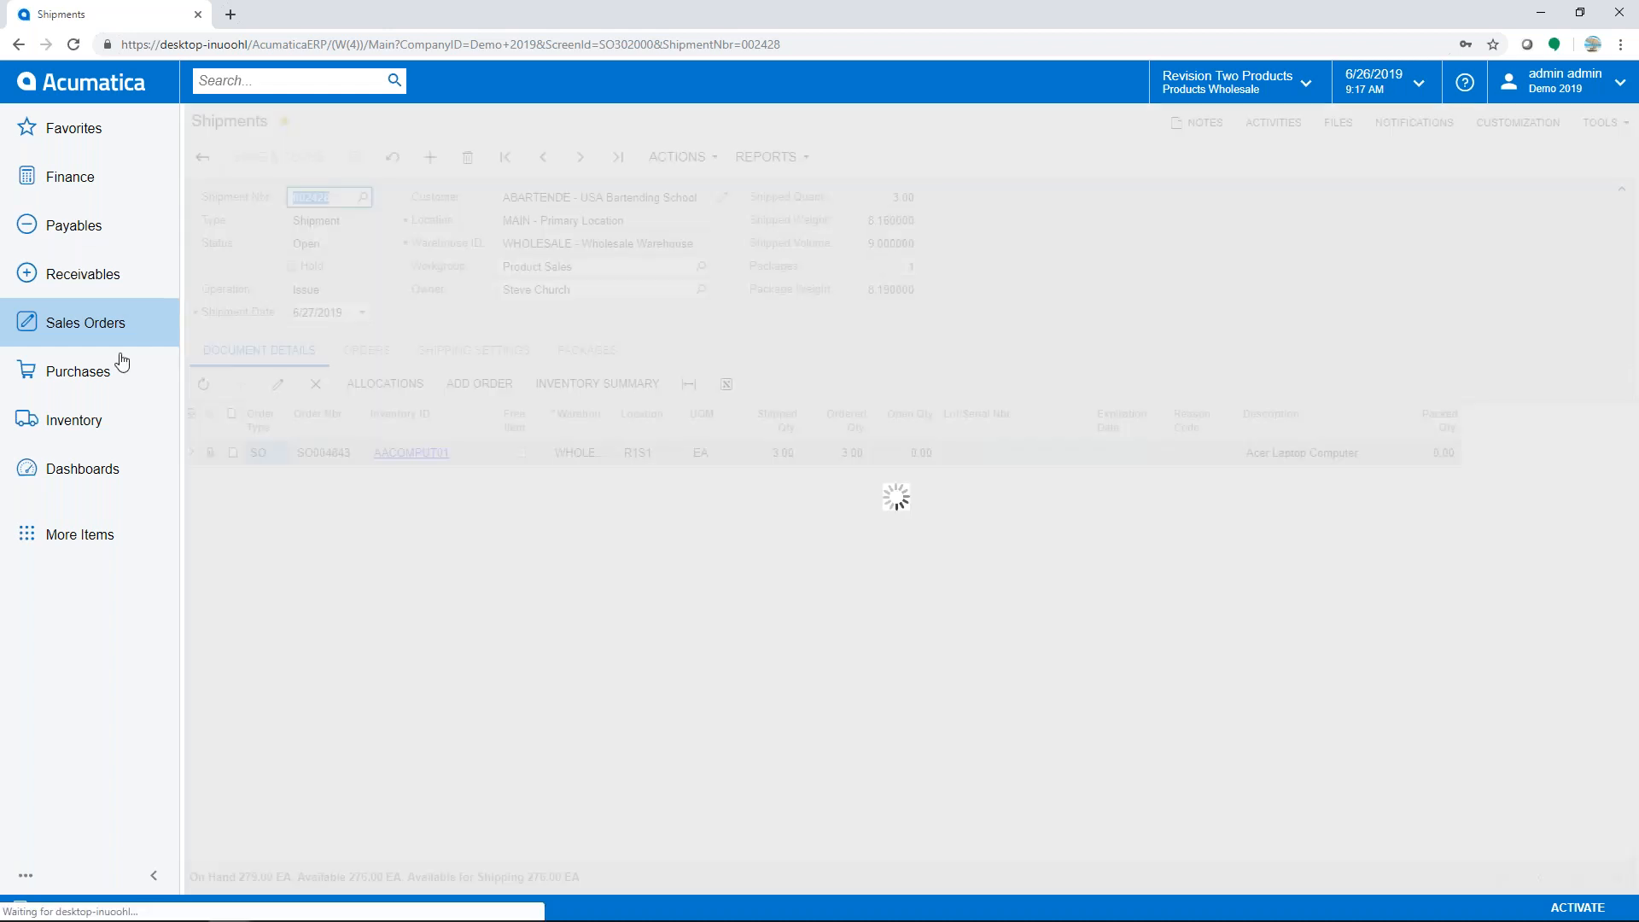
click(81, 468)
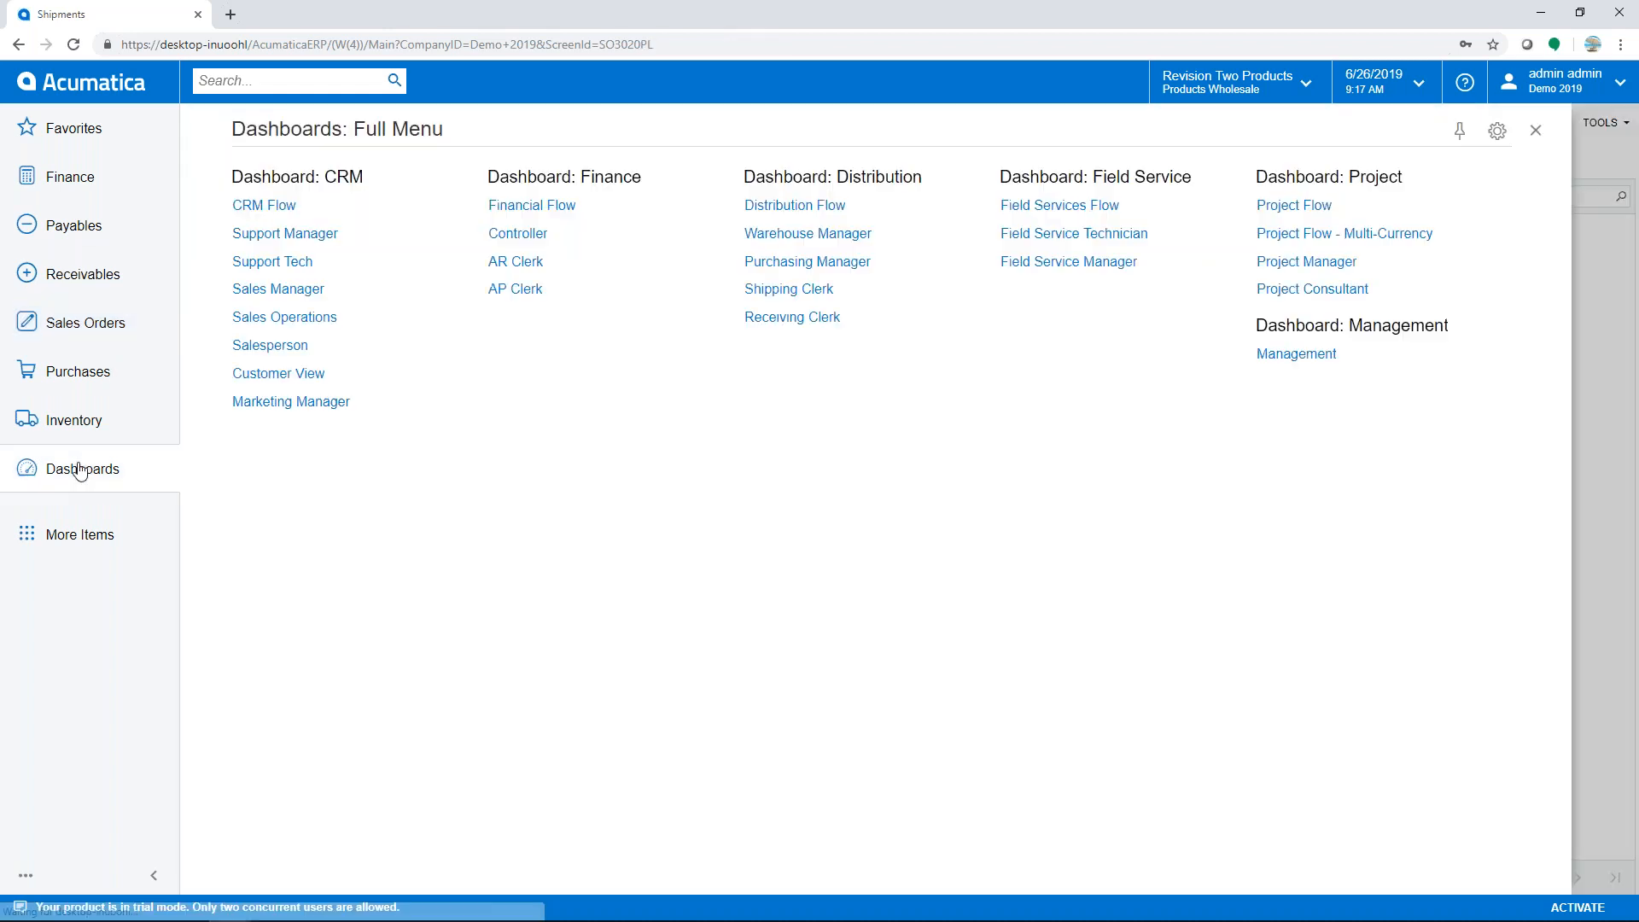
click(811, 238)
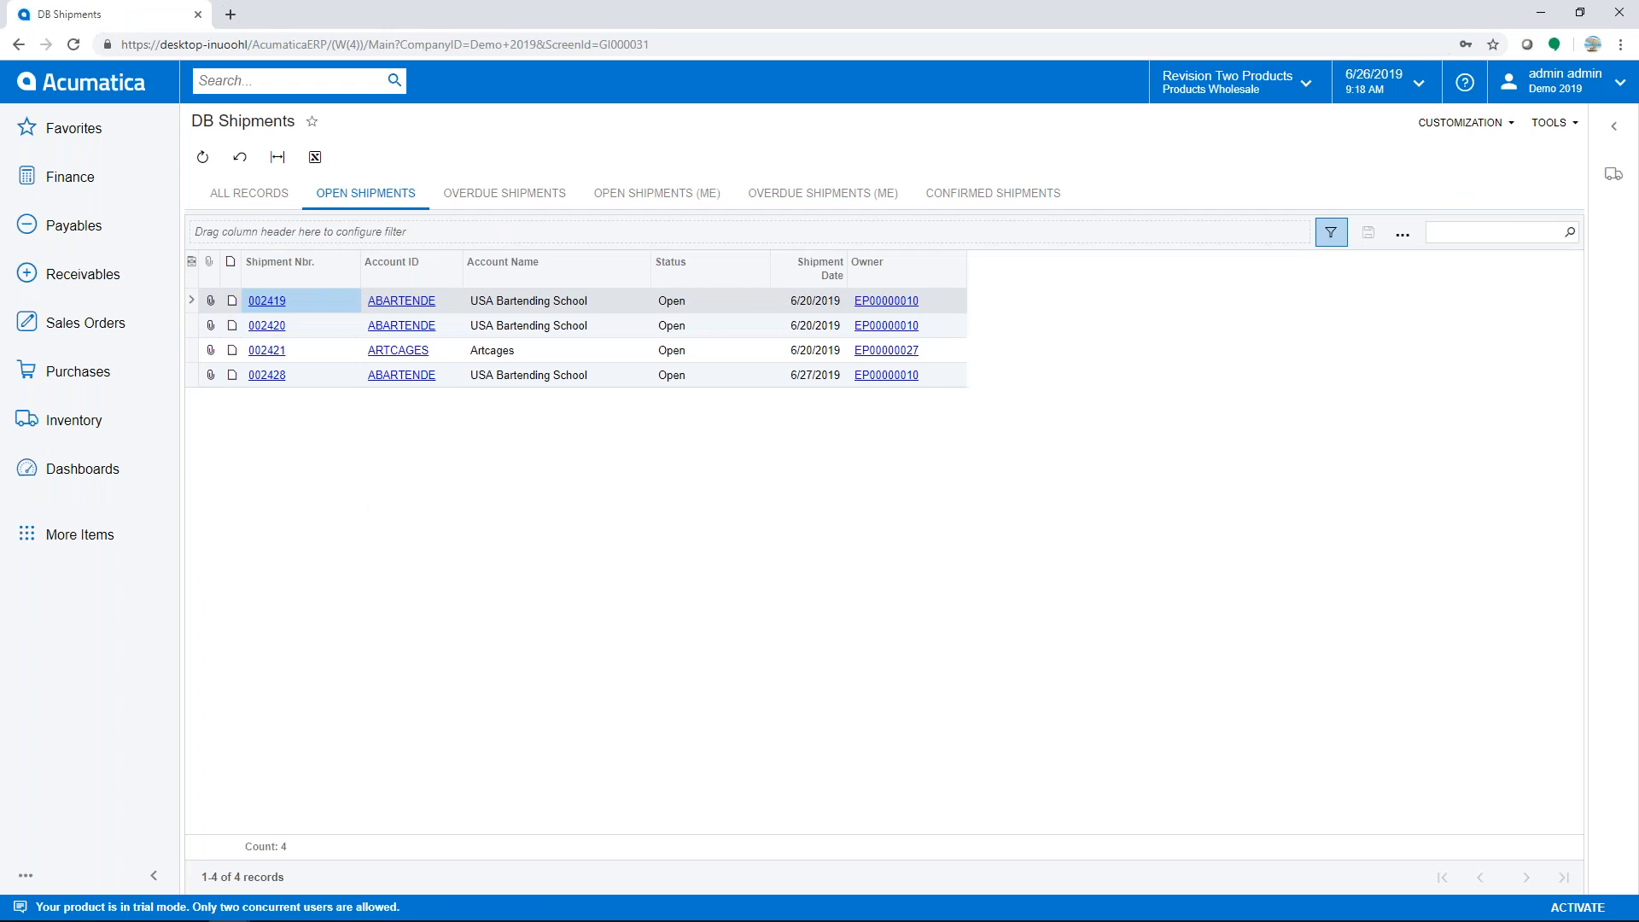
- Select shipment 002428, expand its side panel, and print its pick list
click(1616, 176)
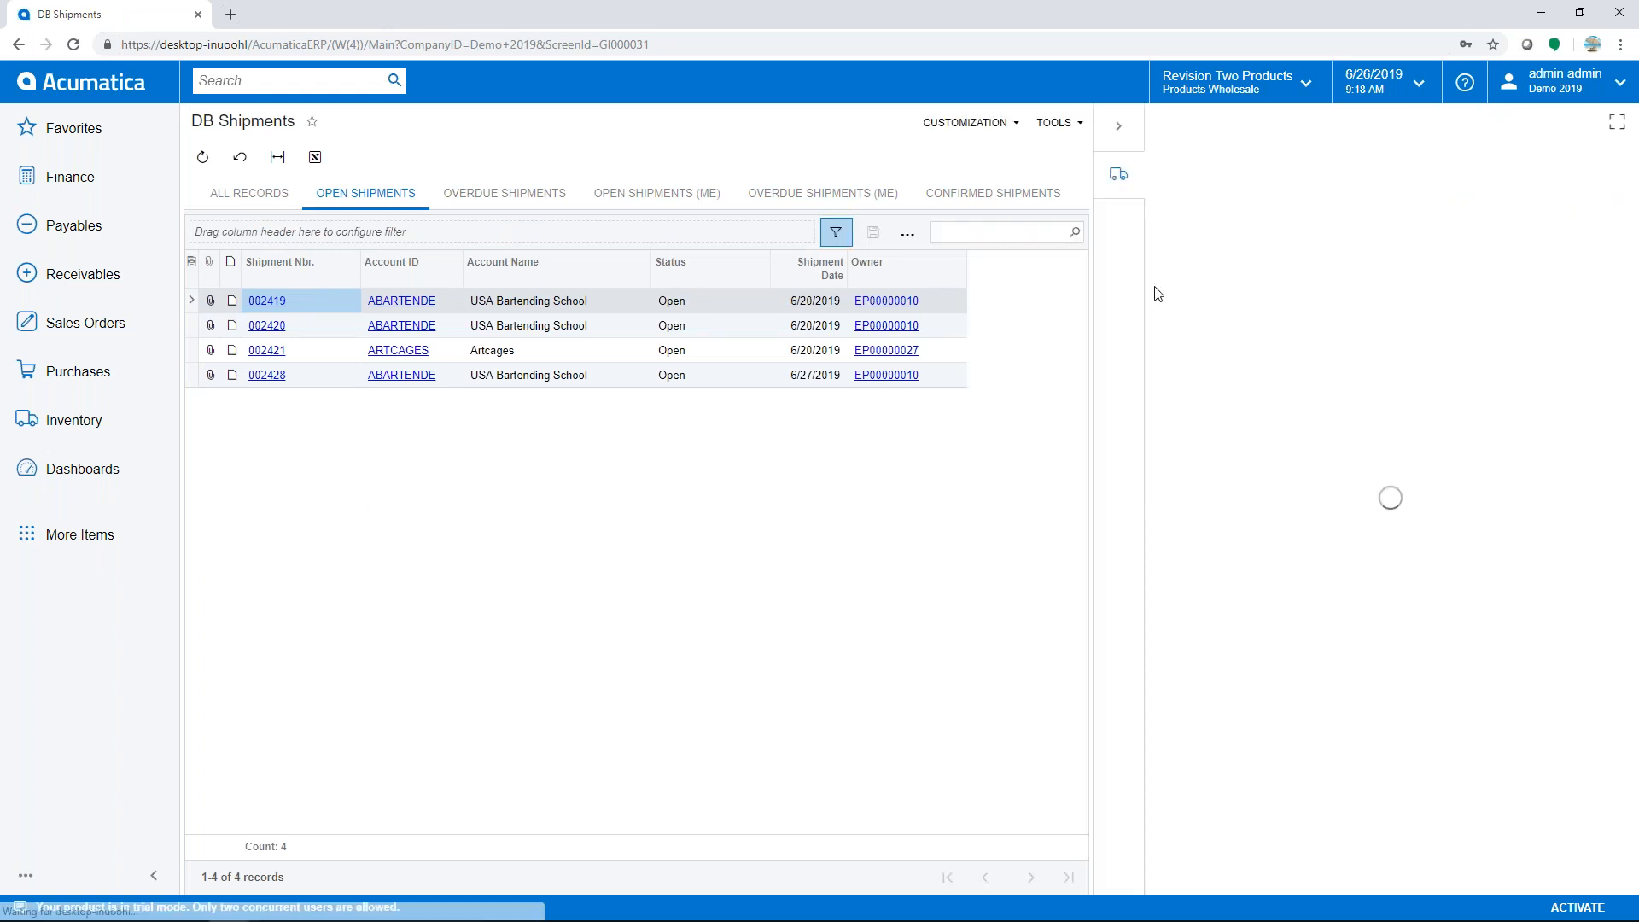
click(191, 378)
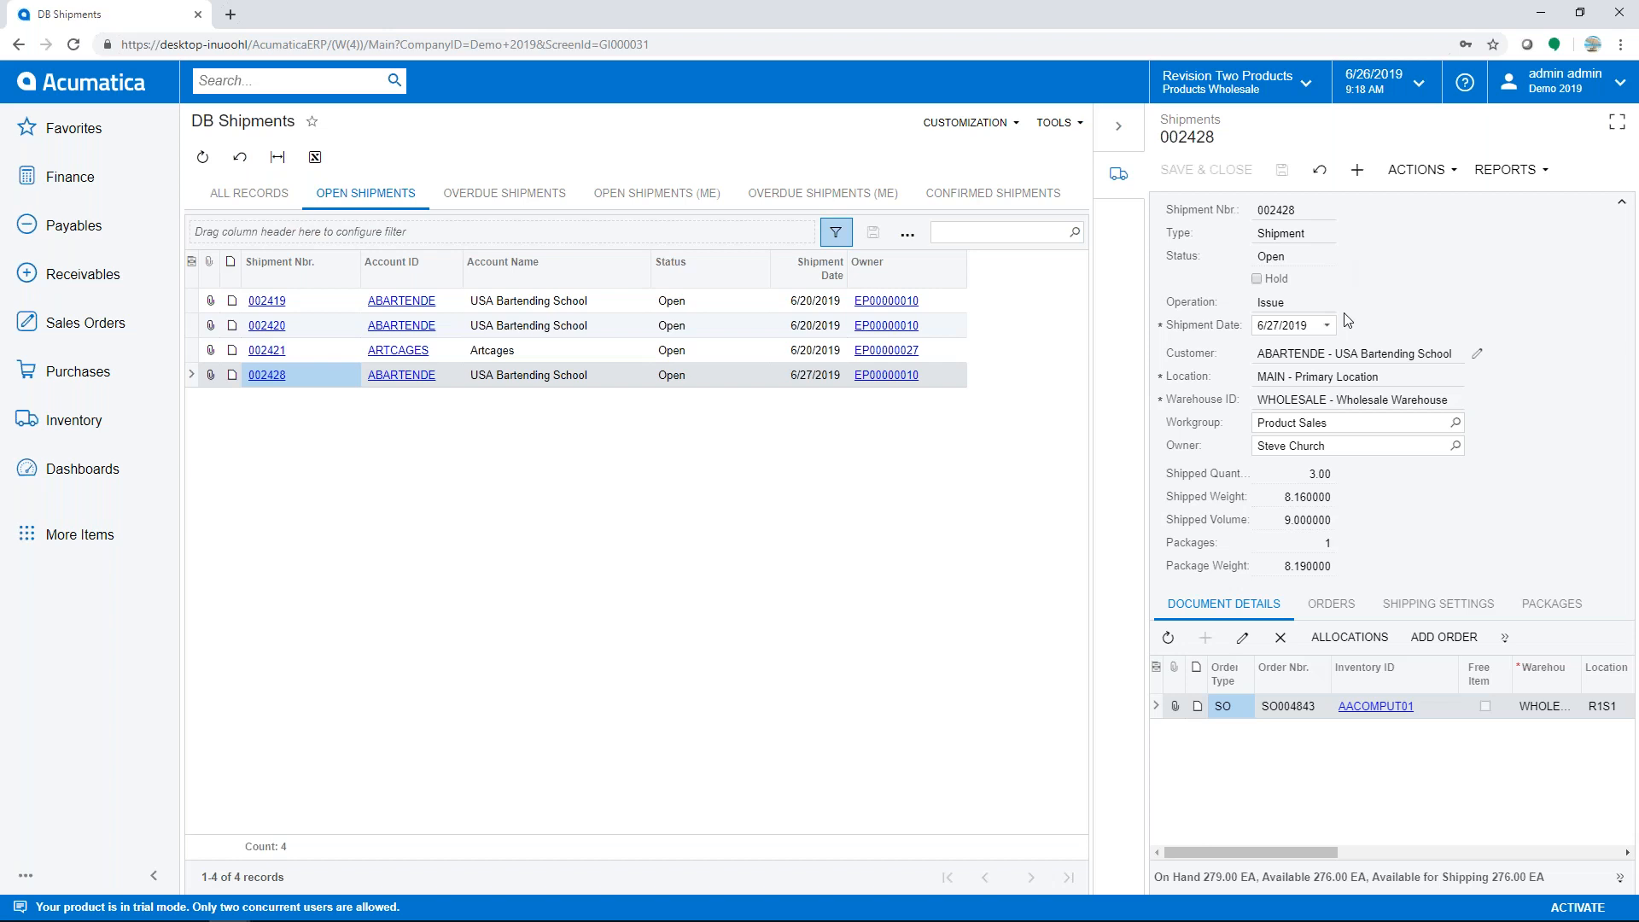
click(1617, 125)
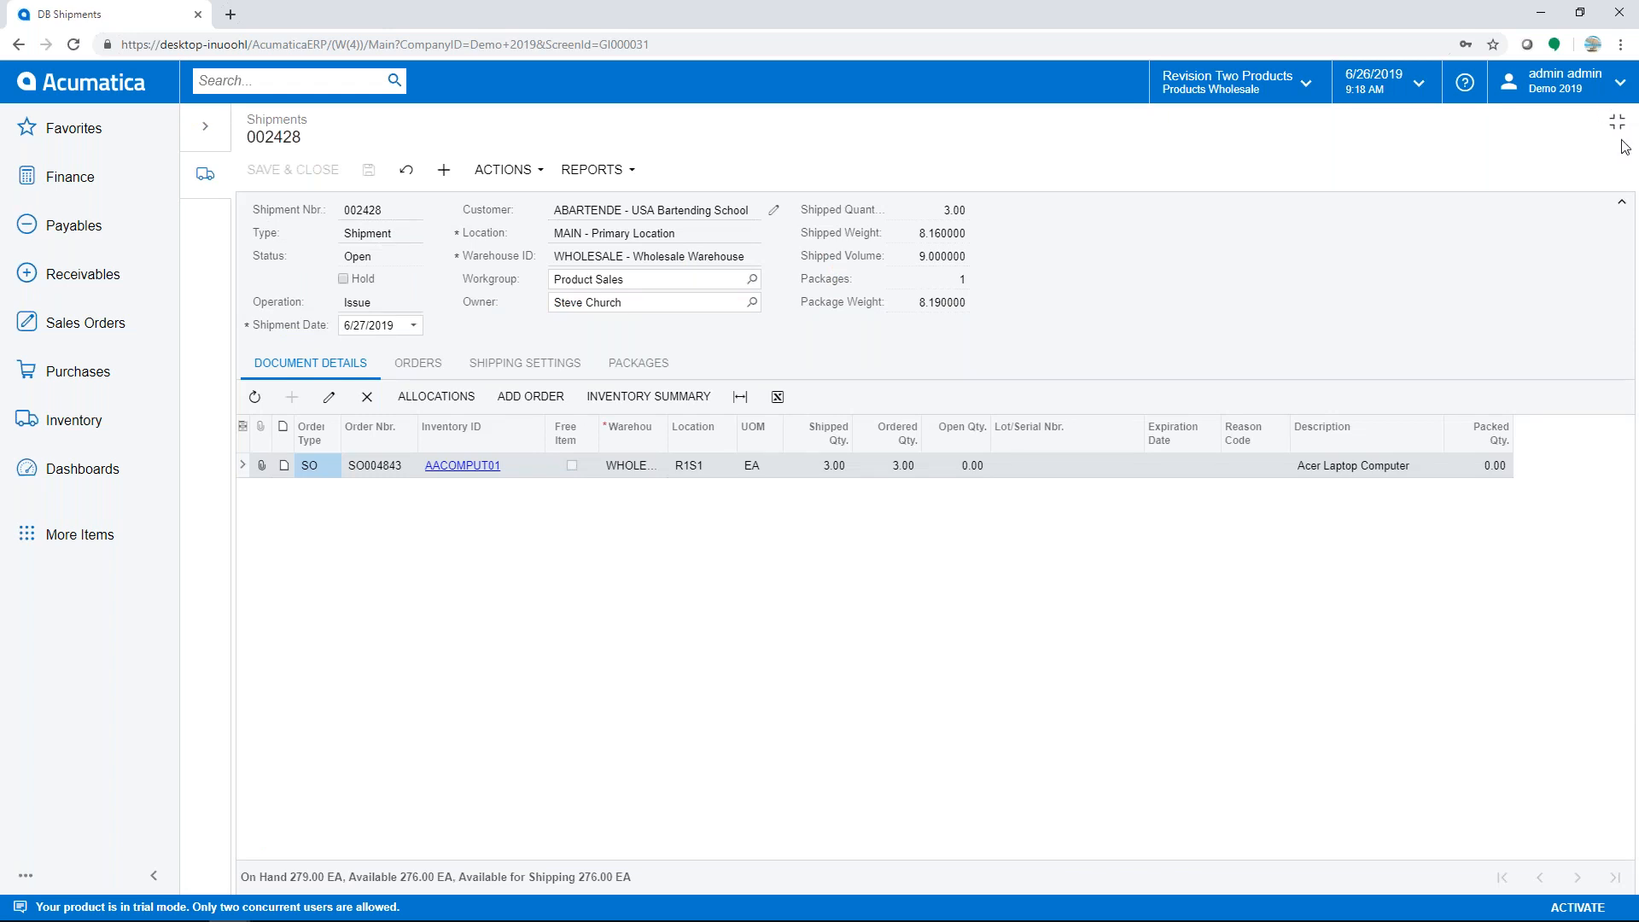
click(505, 174)
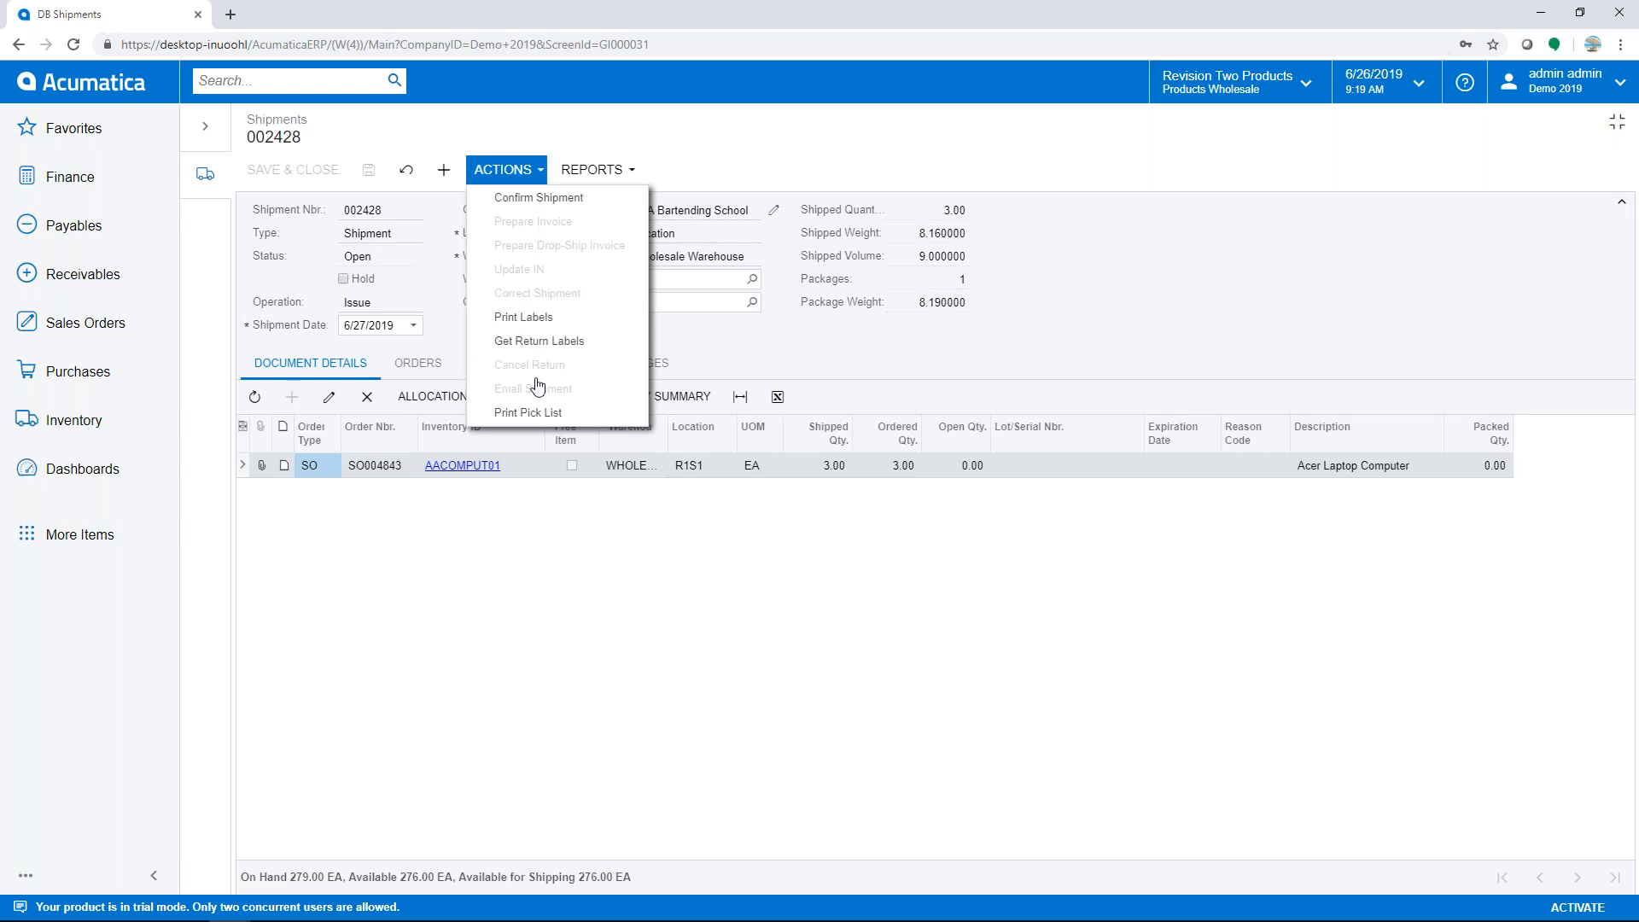
click(540, 414)
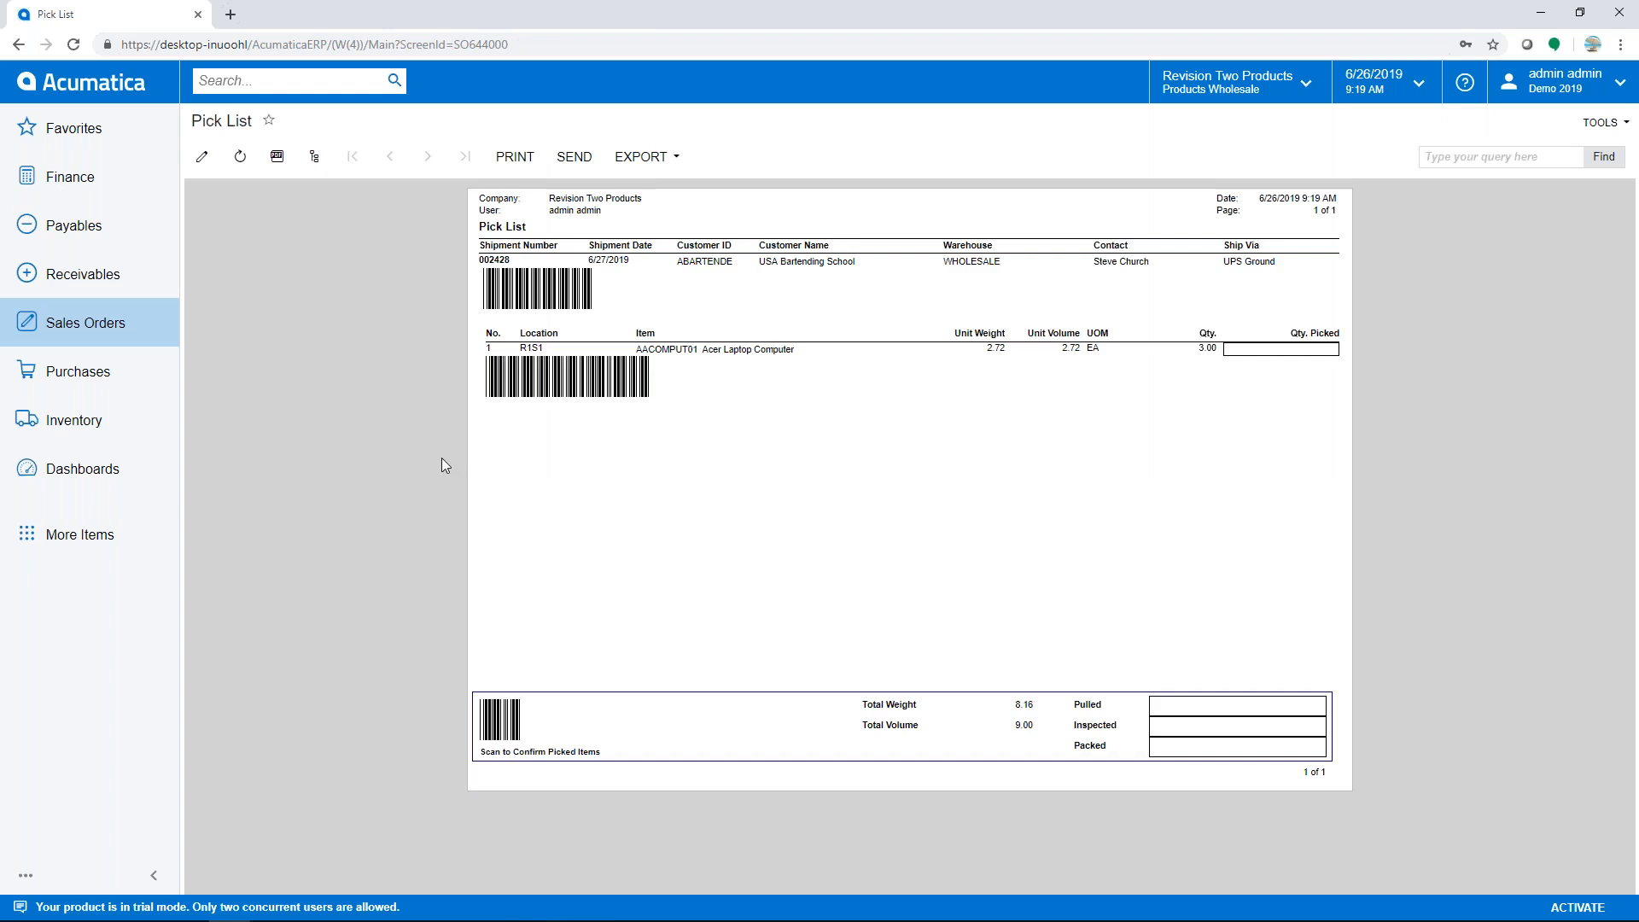
- Open shipment 002428 full width, confirm it, and show its MEDIUM package with tracking number
click(18, 45)
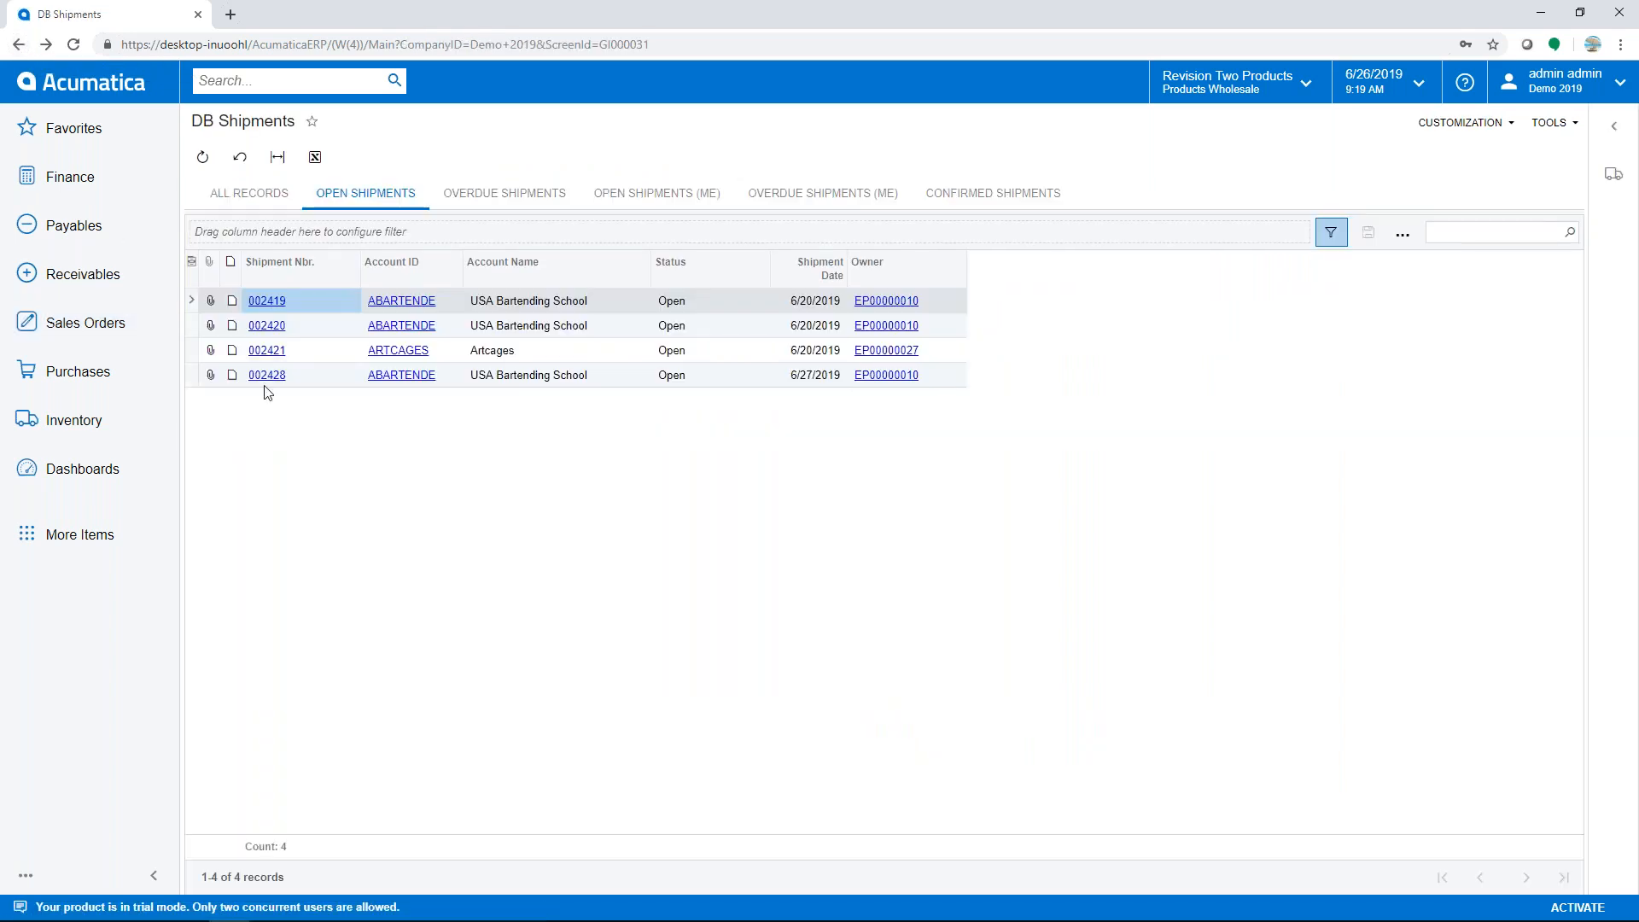
click(192, 375)
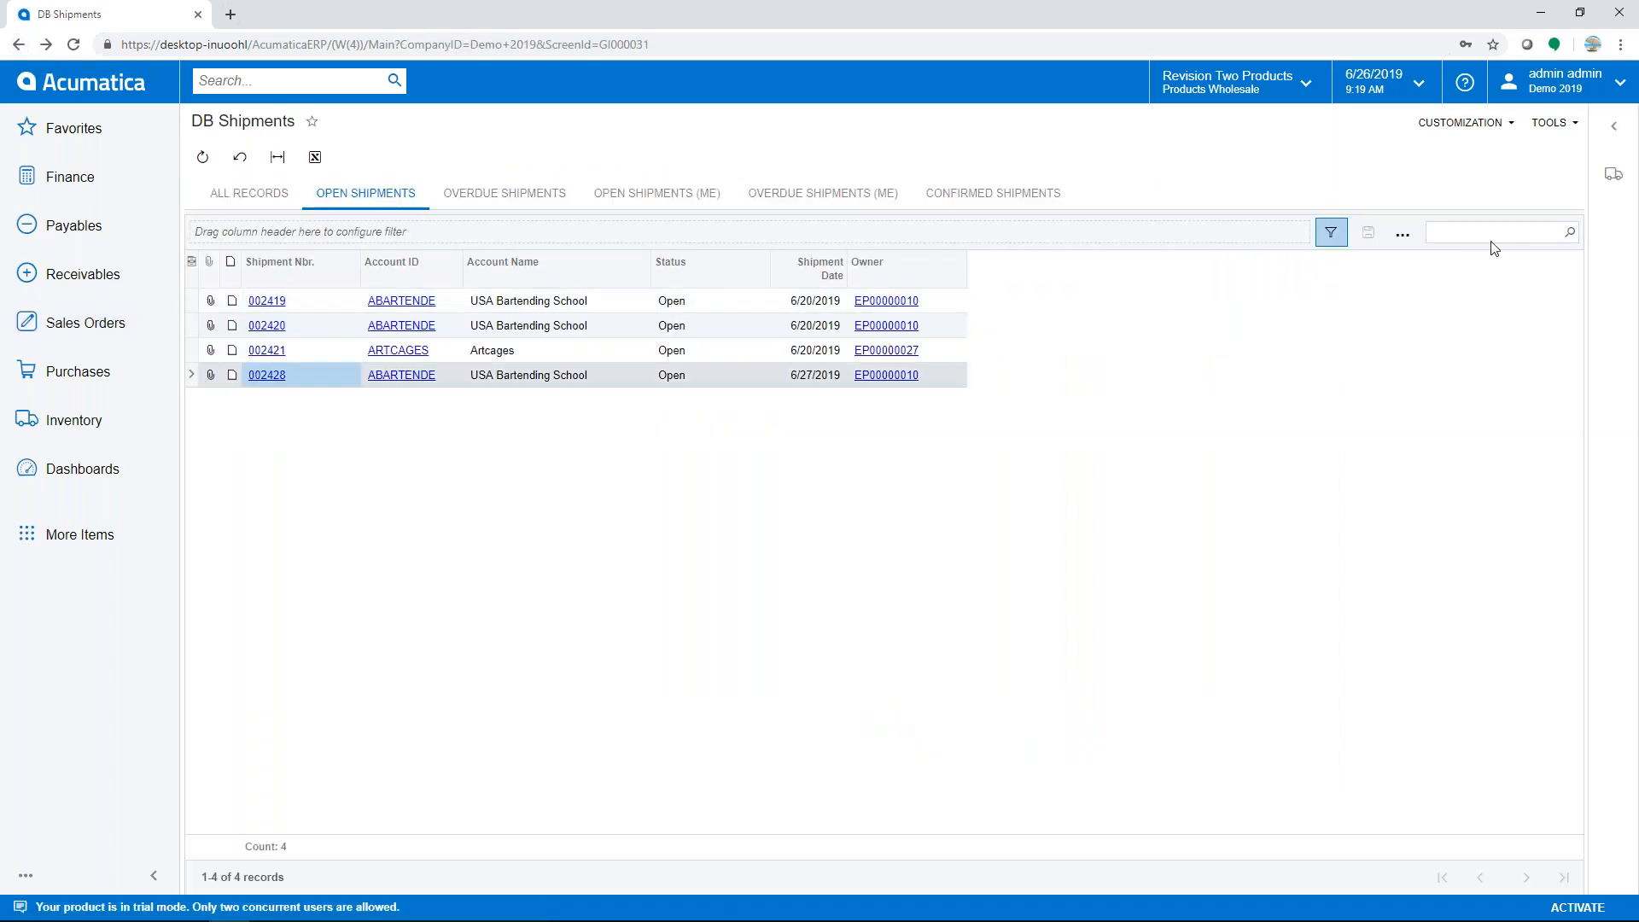
click(1613, 179)
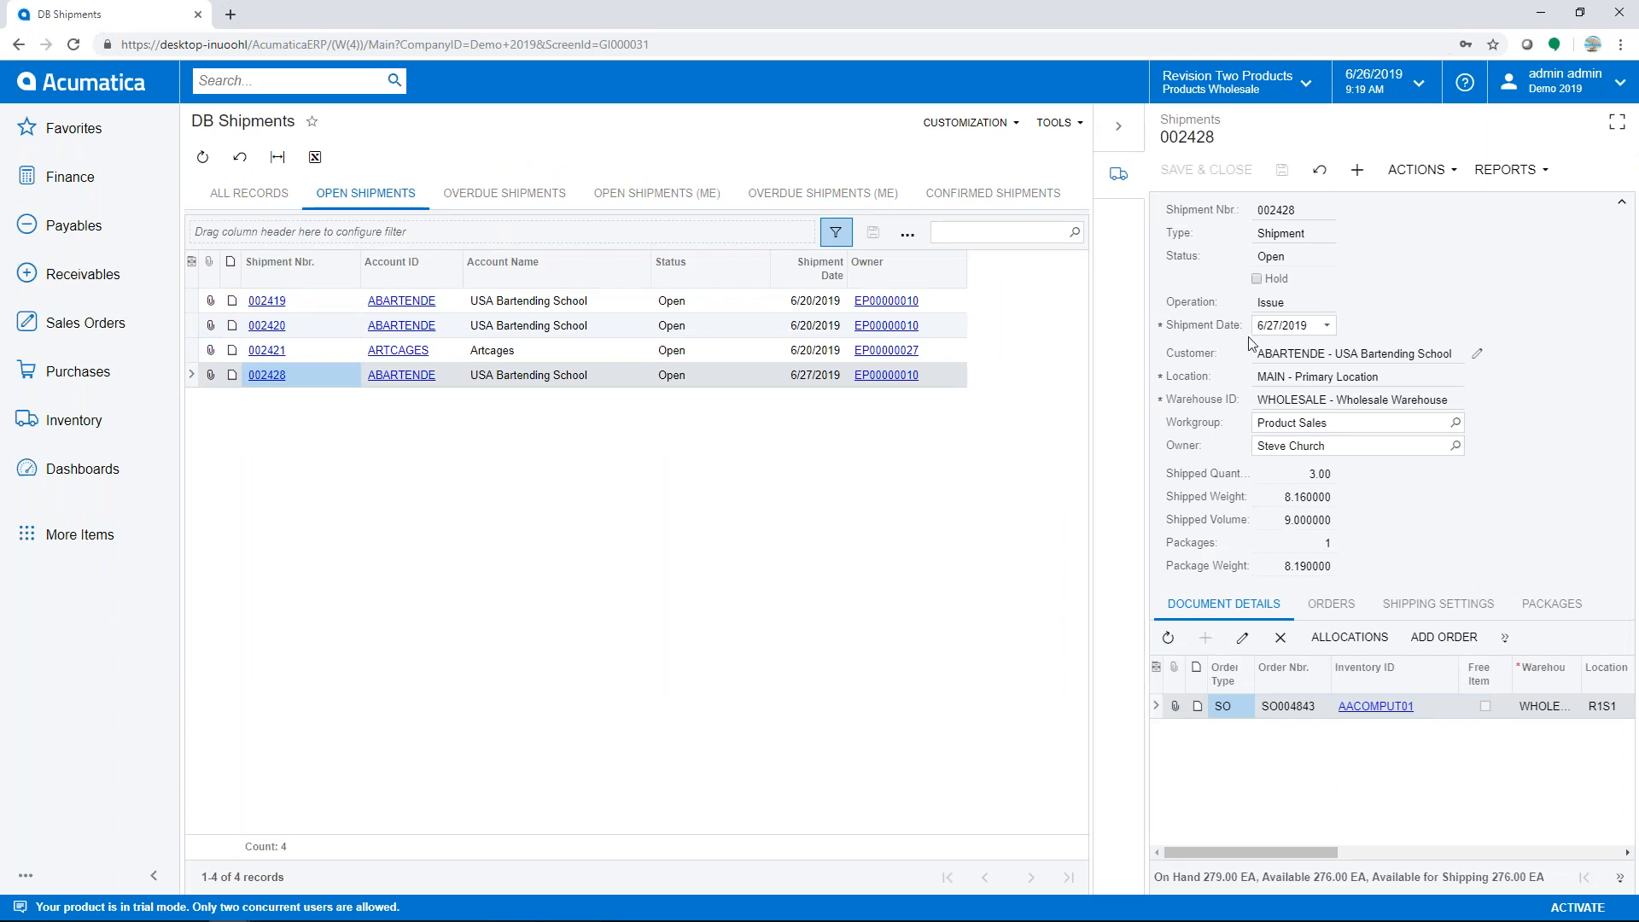
click(1617, 122)
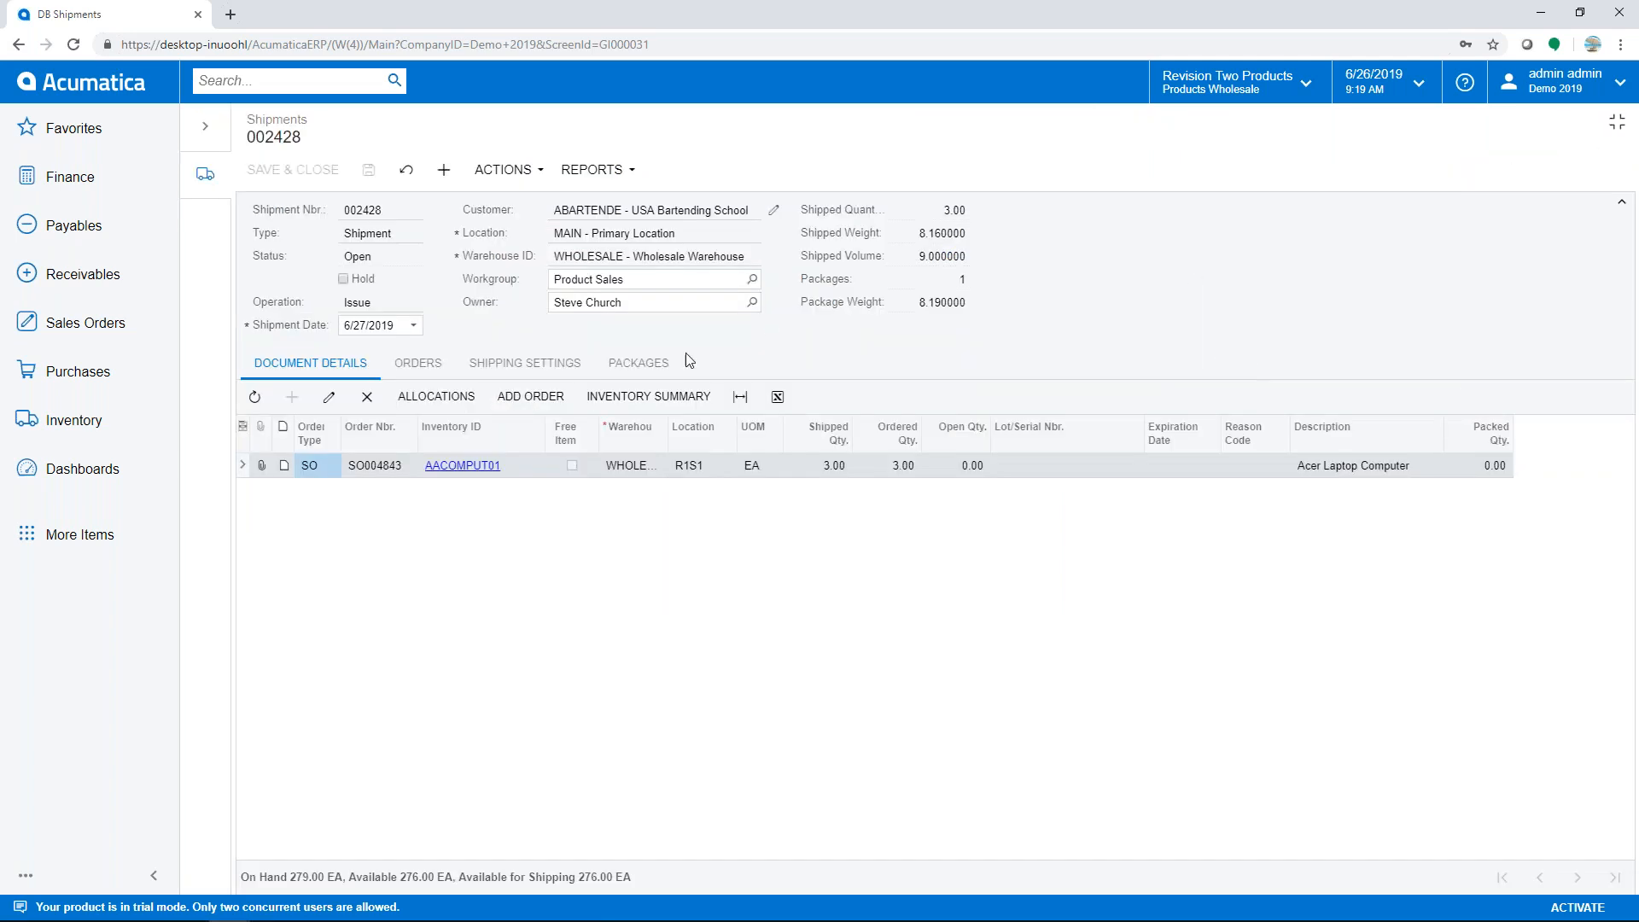
click(506, 175)
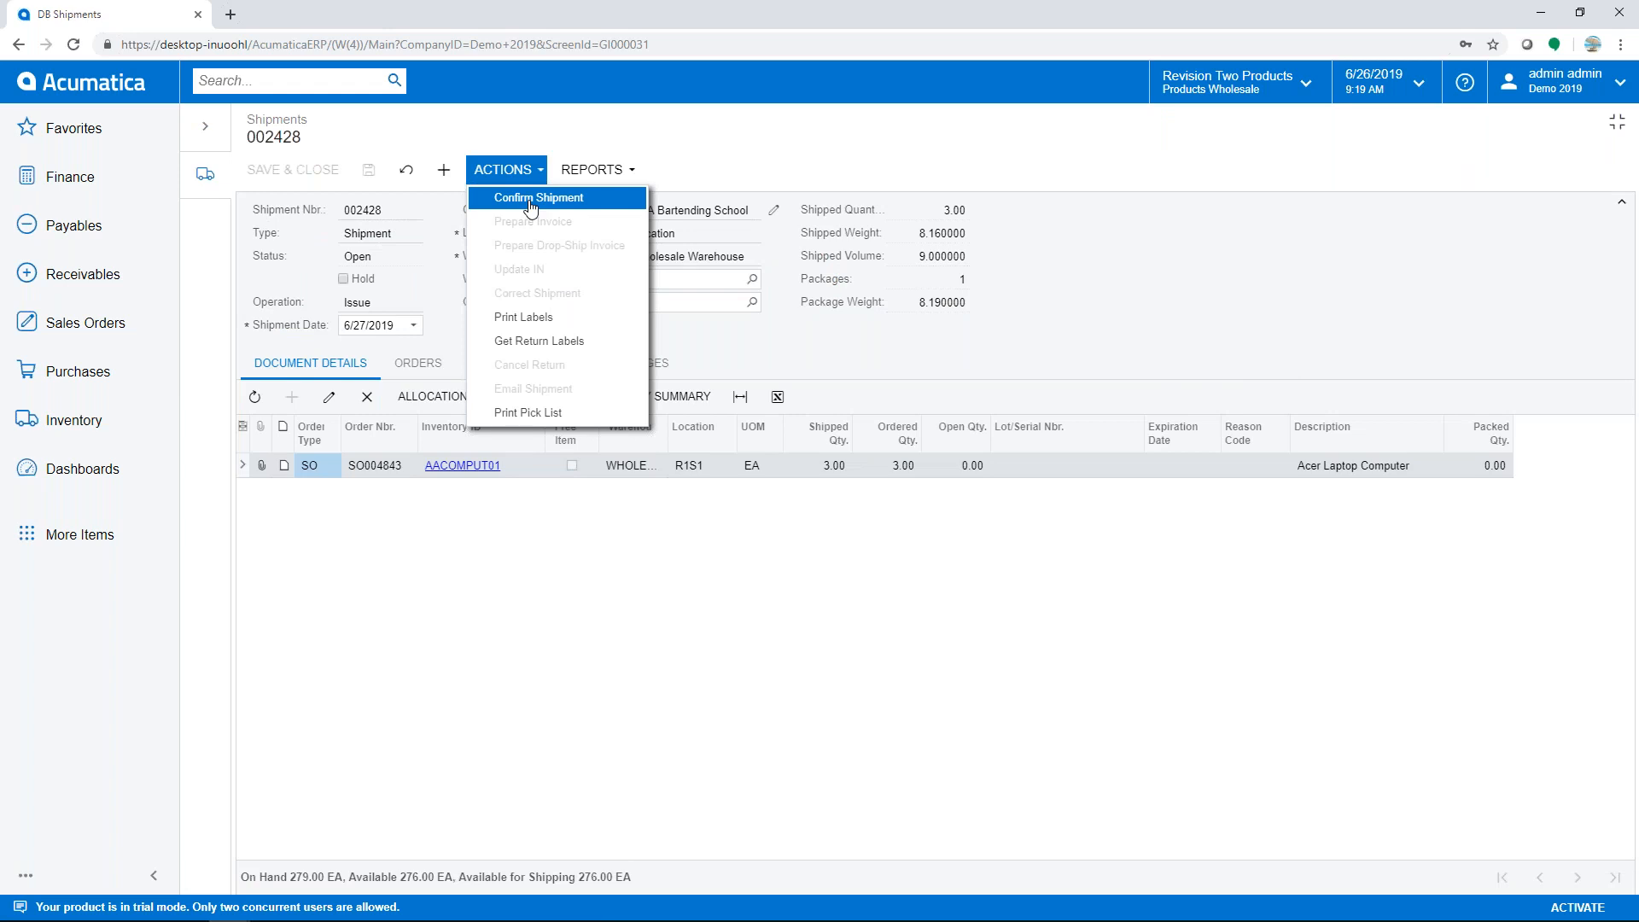
click(531, 200)
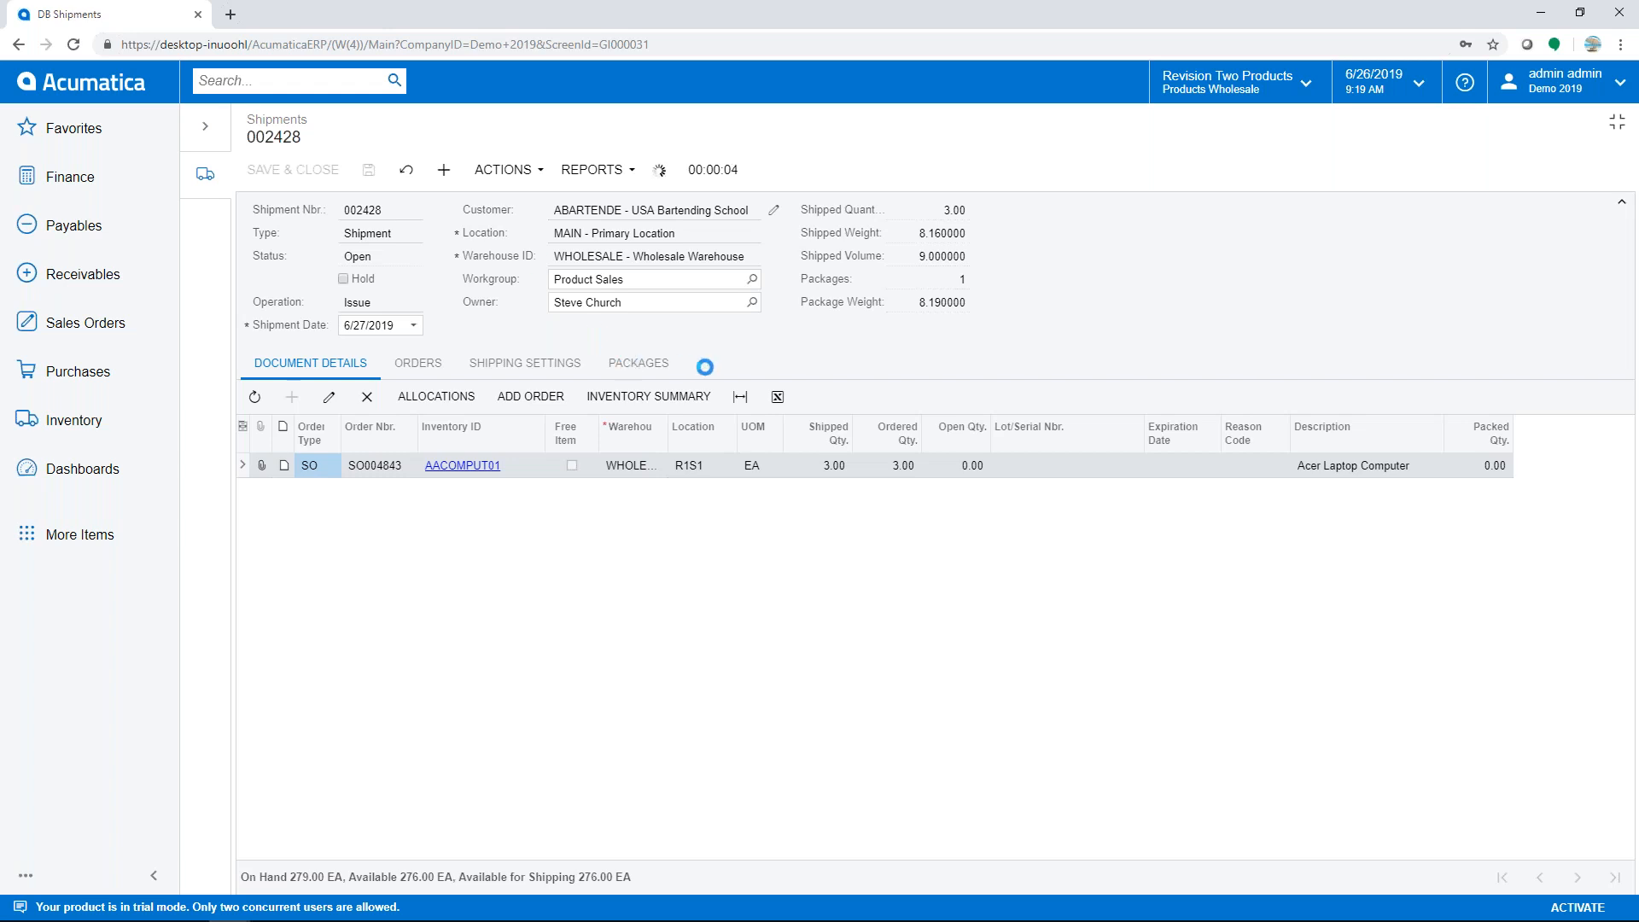
click(639, 363)
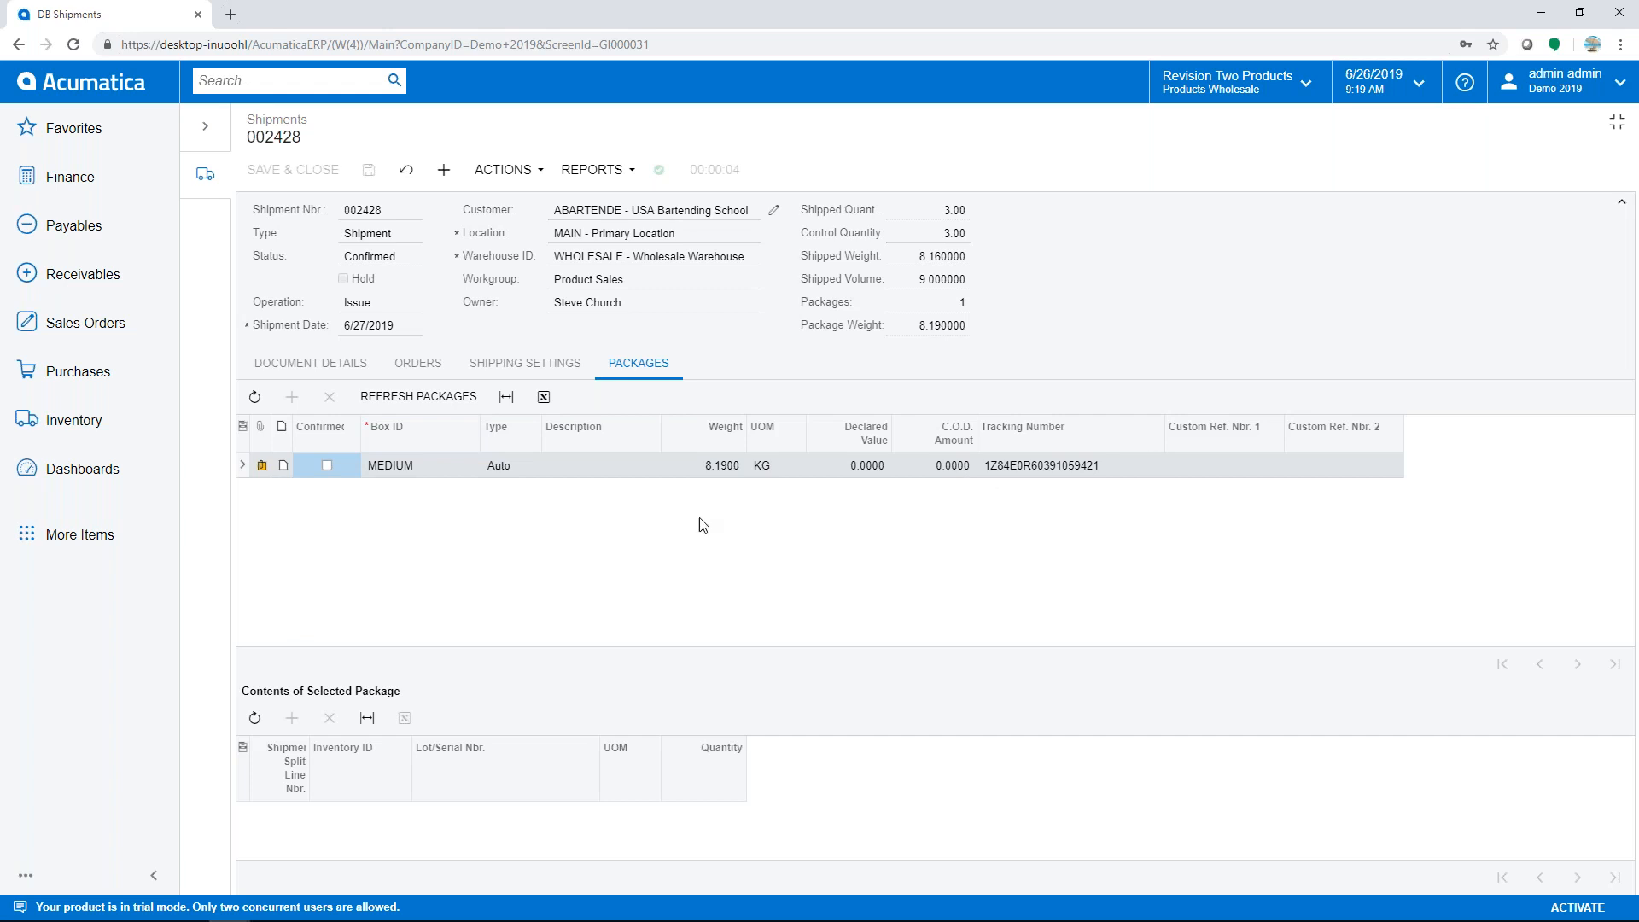
click(264, 469)
click(719, 437)
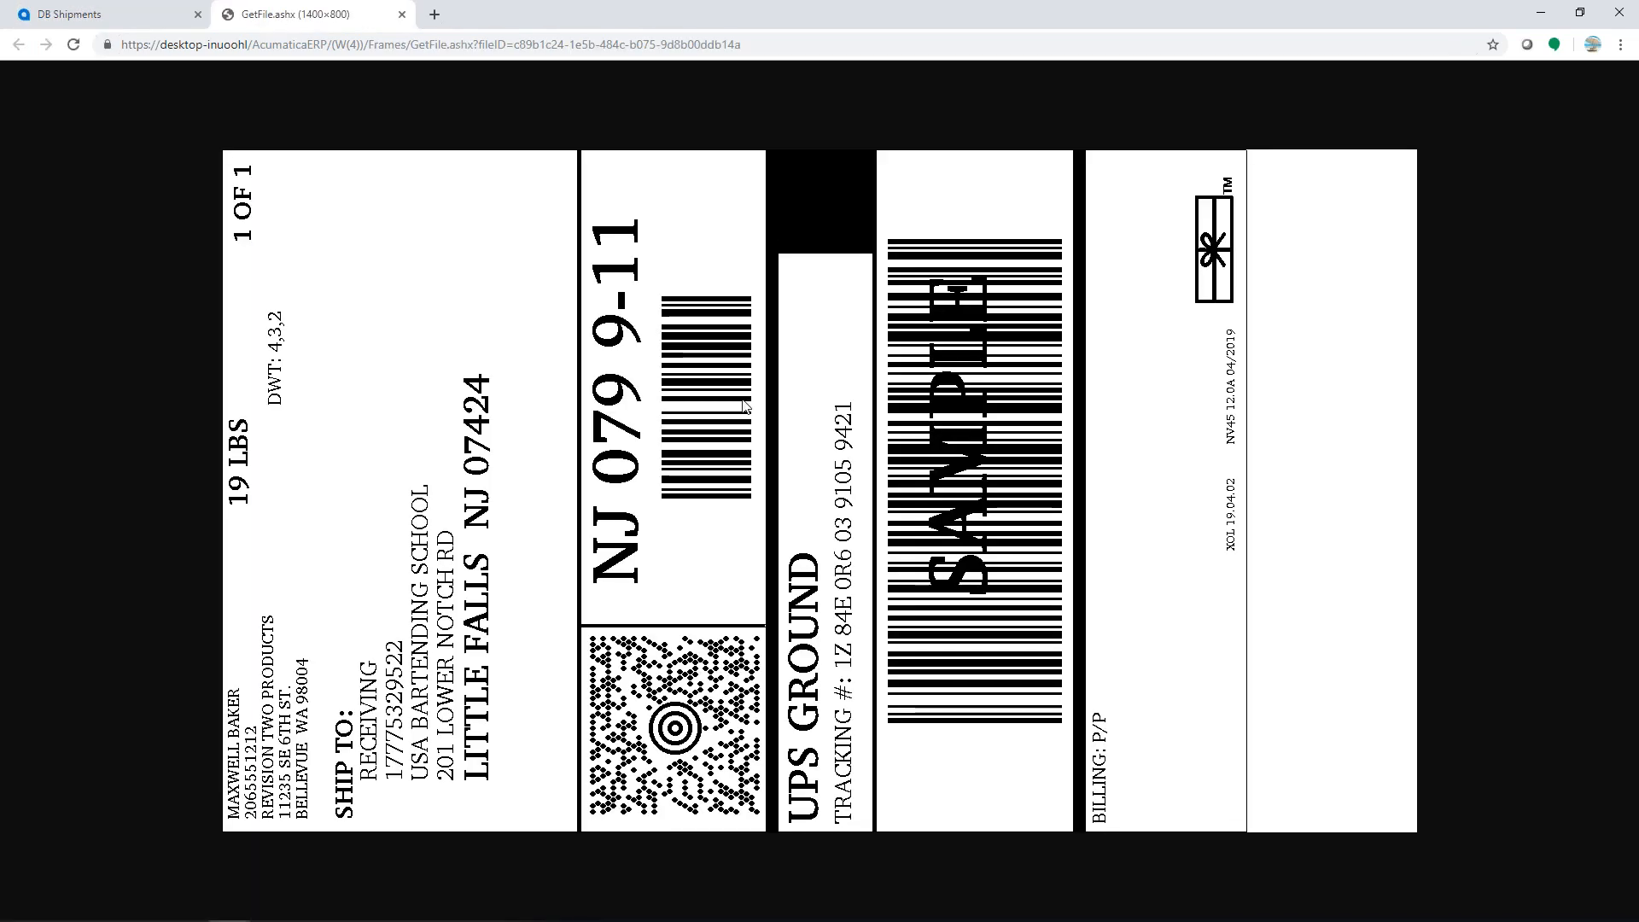
click(402, 15)
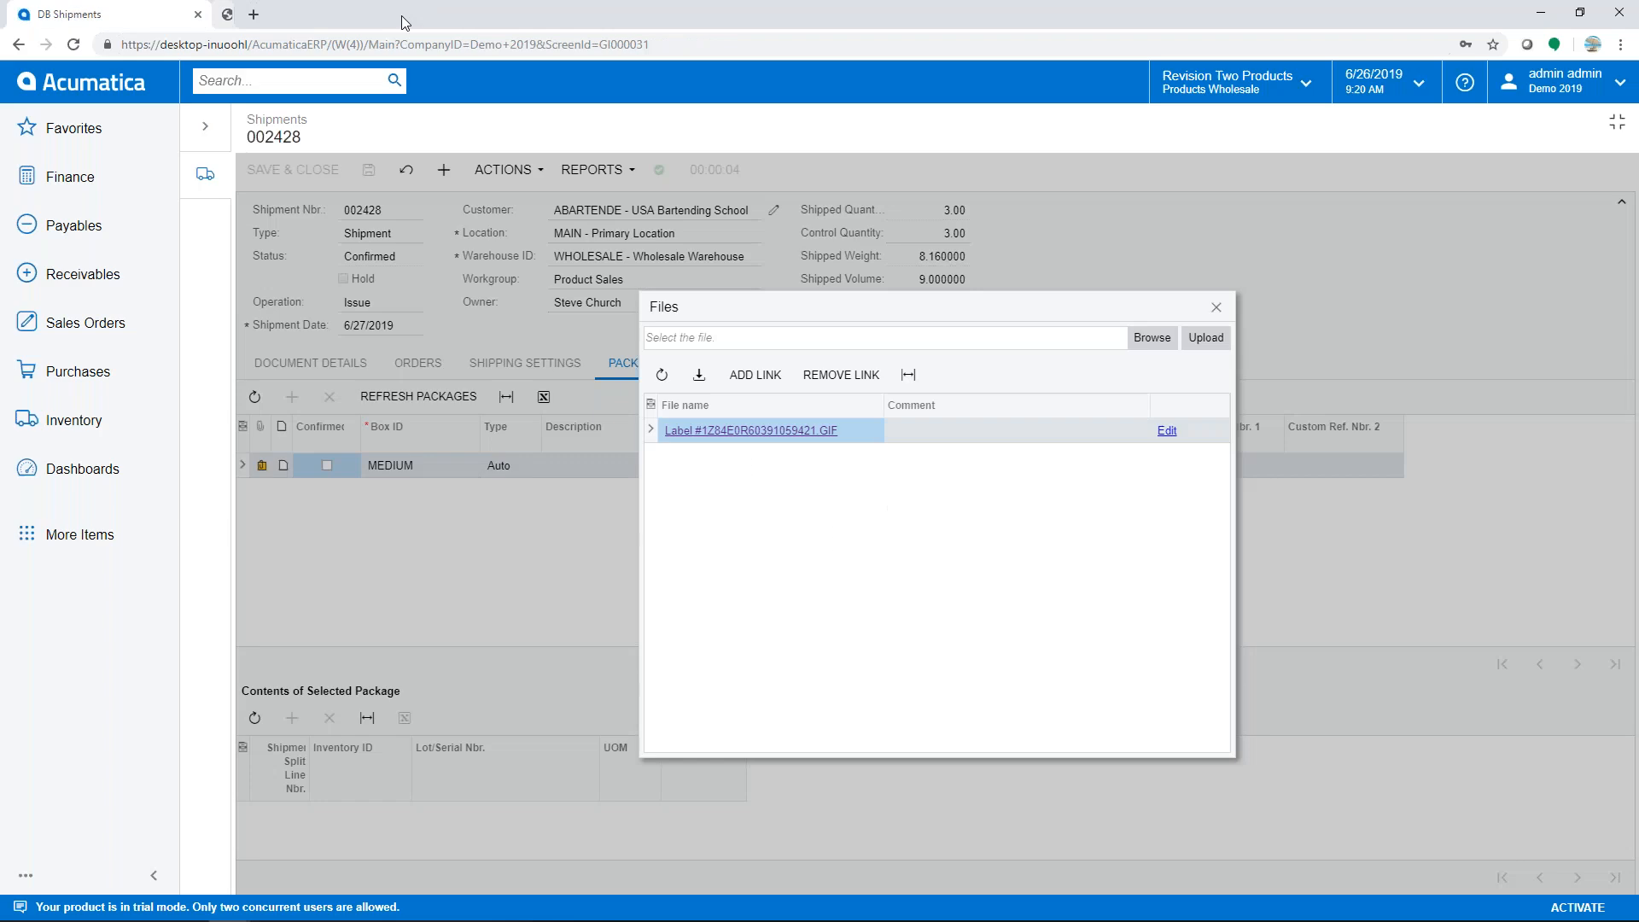
click(1216, 309)
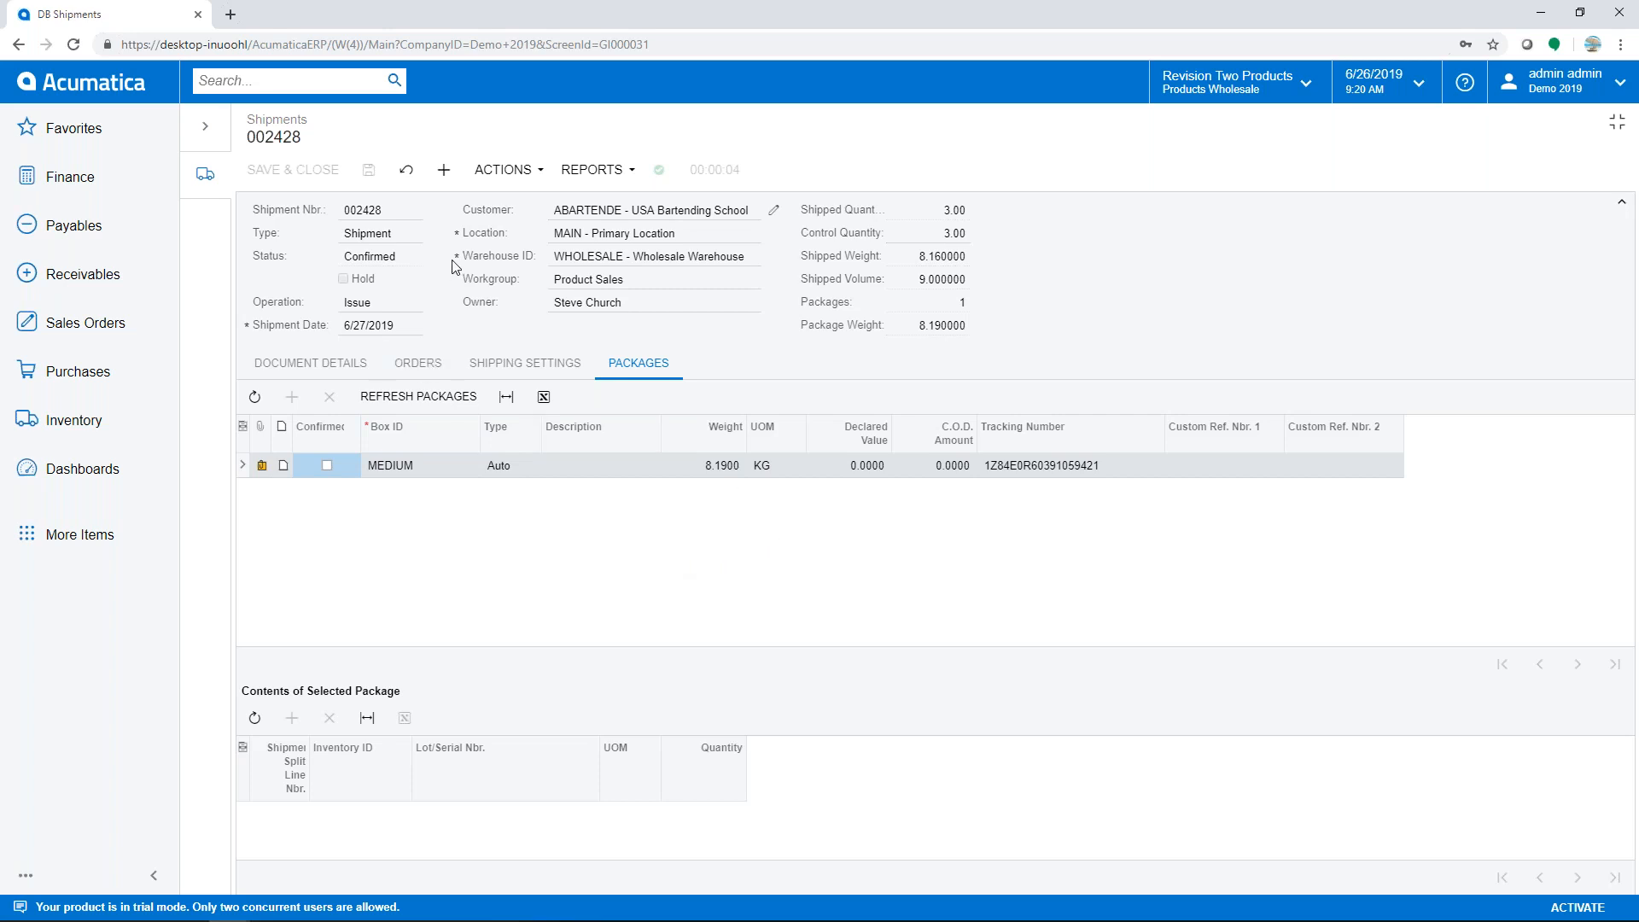
- Review linked sales order SO004843 from the shipment's Orders tab, then close it
click(419, 364)
click(394, 467)
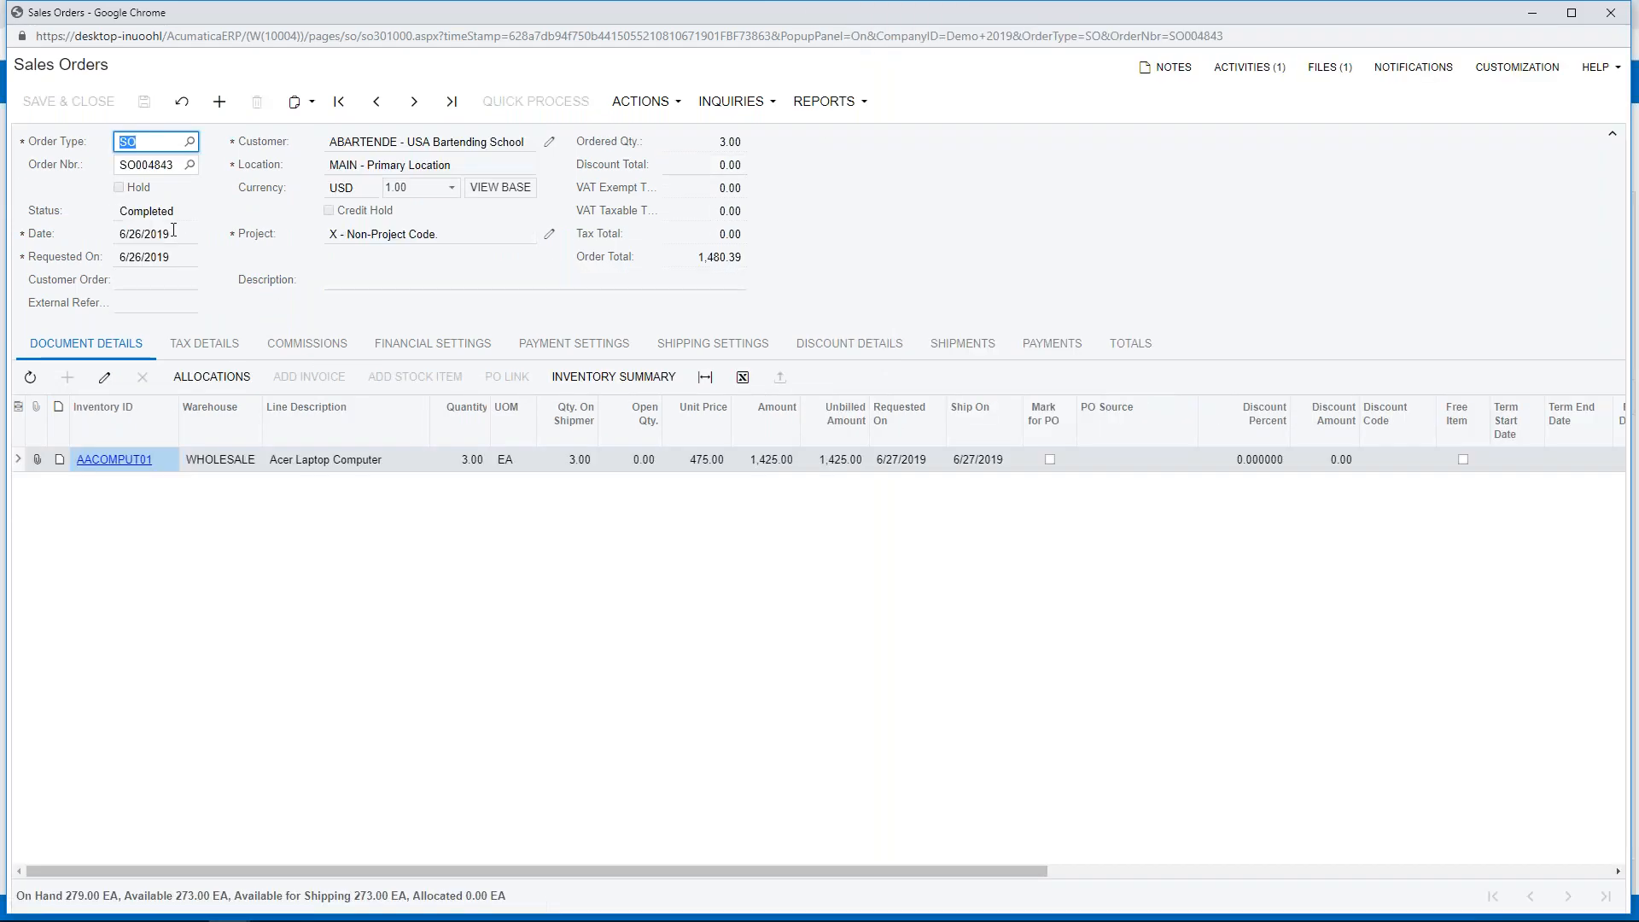
click(1608, 14)
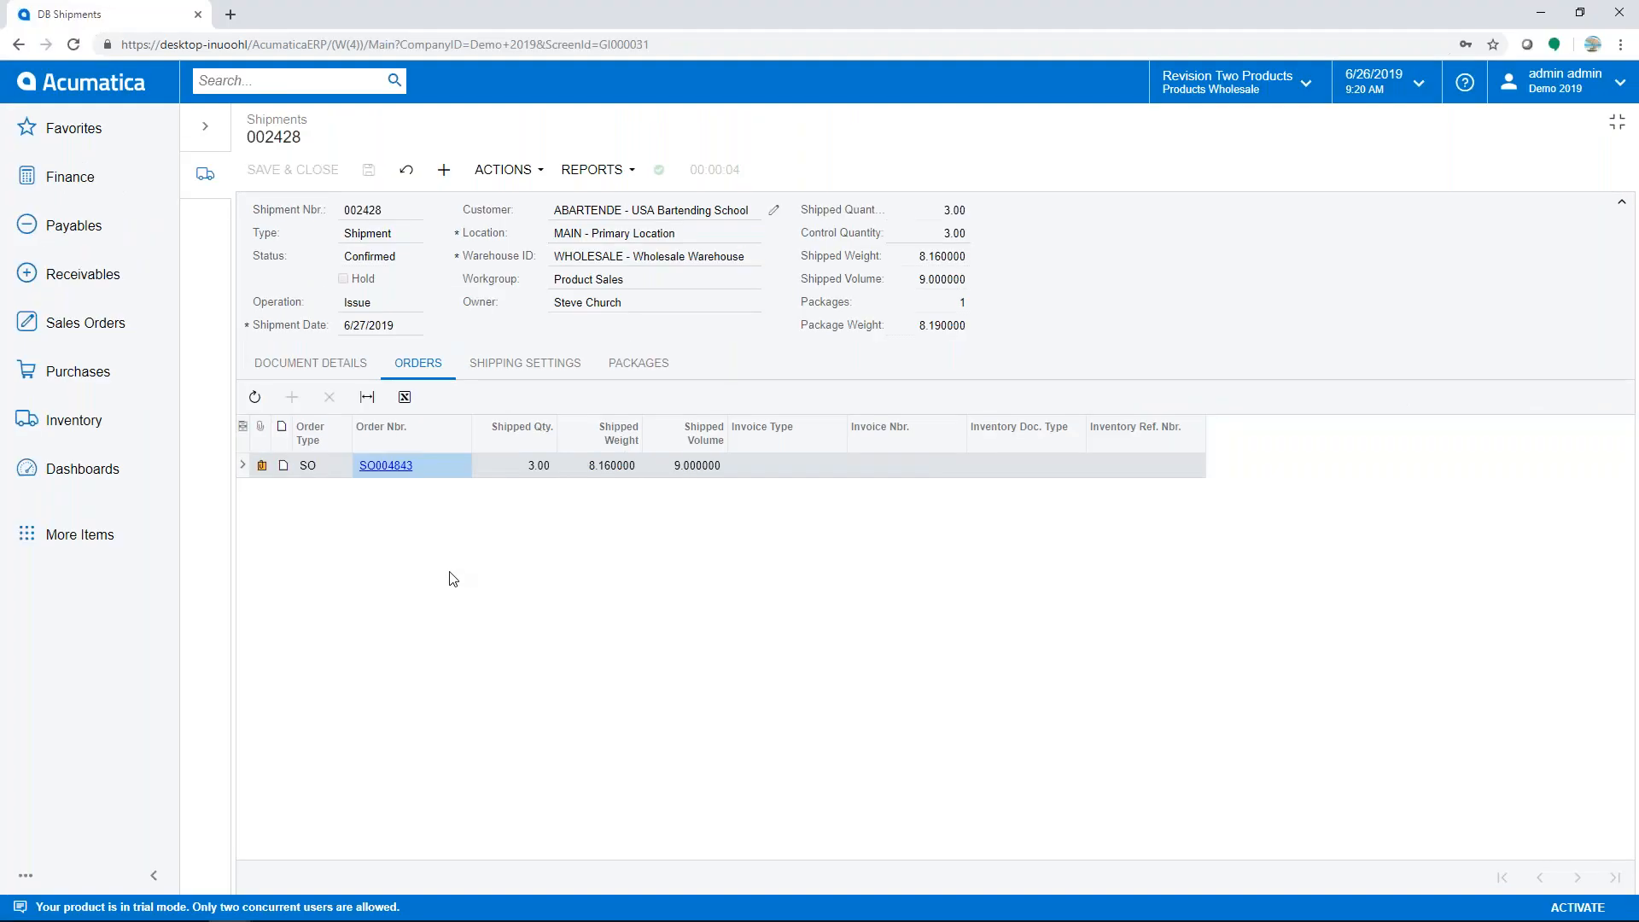
- Go to Dashboards, minimize Chrome and close the Email Activity window
click(121, 89)
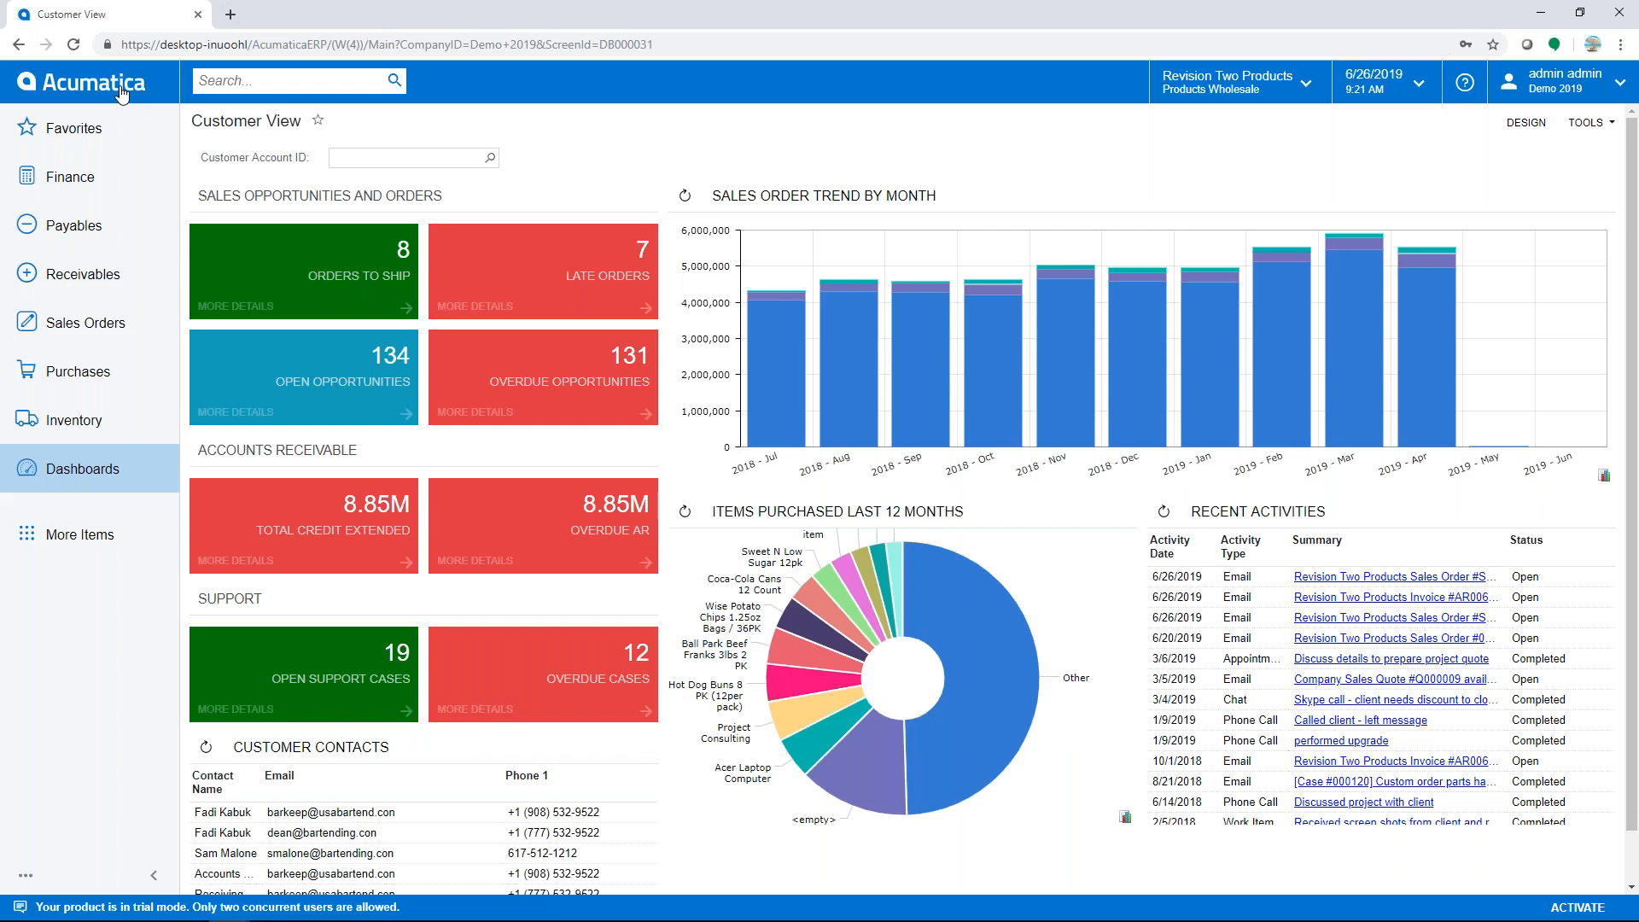
click(1539, 22)
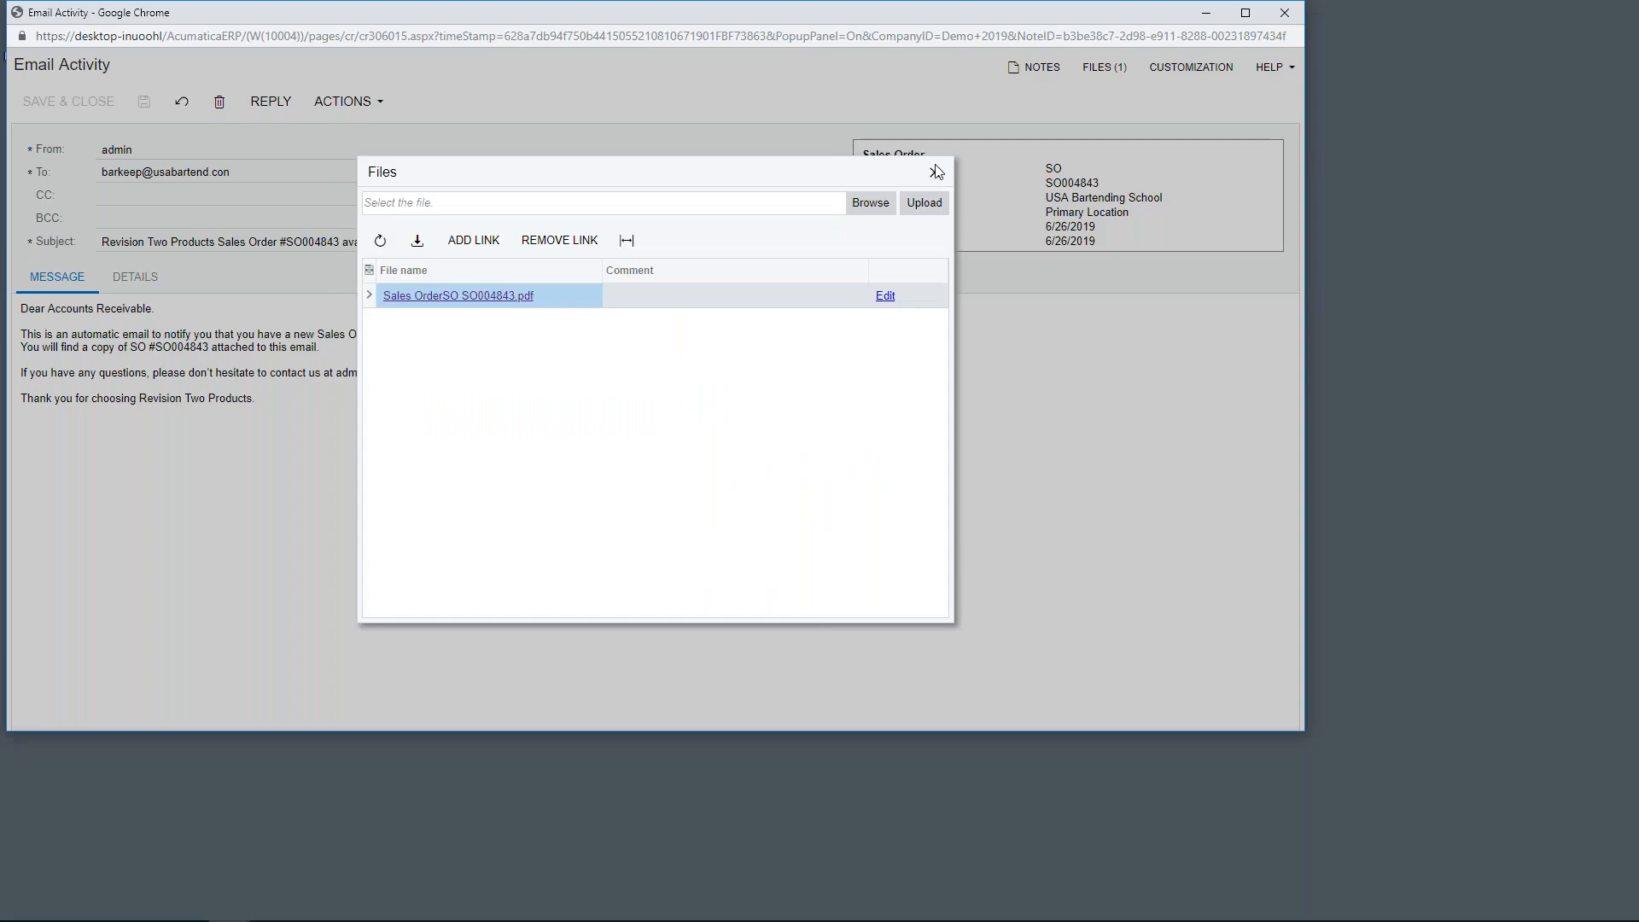
click(1283, 14)
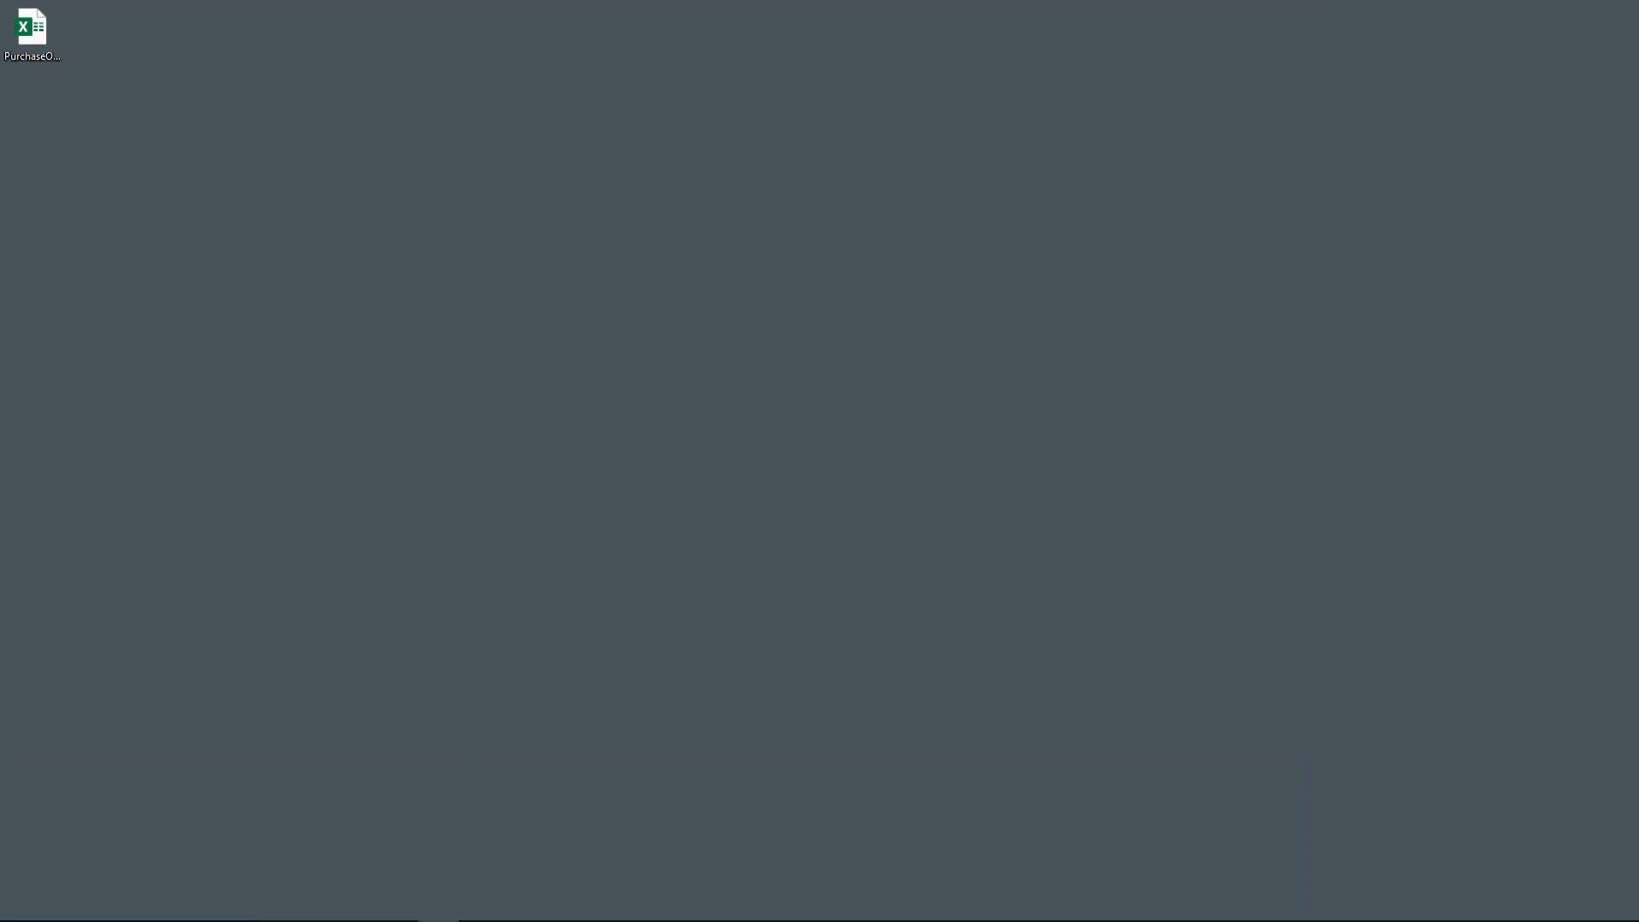
- Bring the mirrored Acumatica Mobile phone app back into view from the taskbar
click(401, 908)
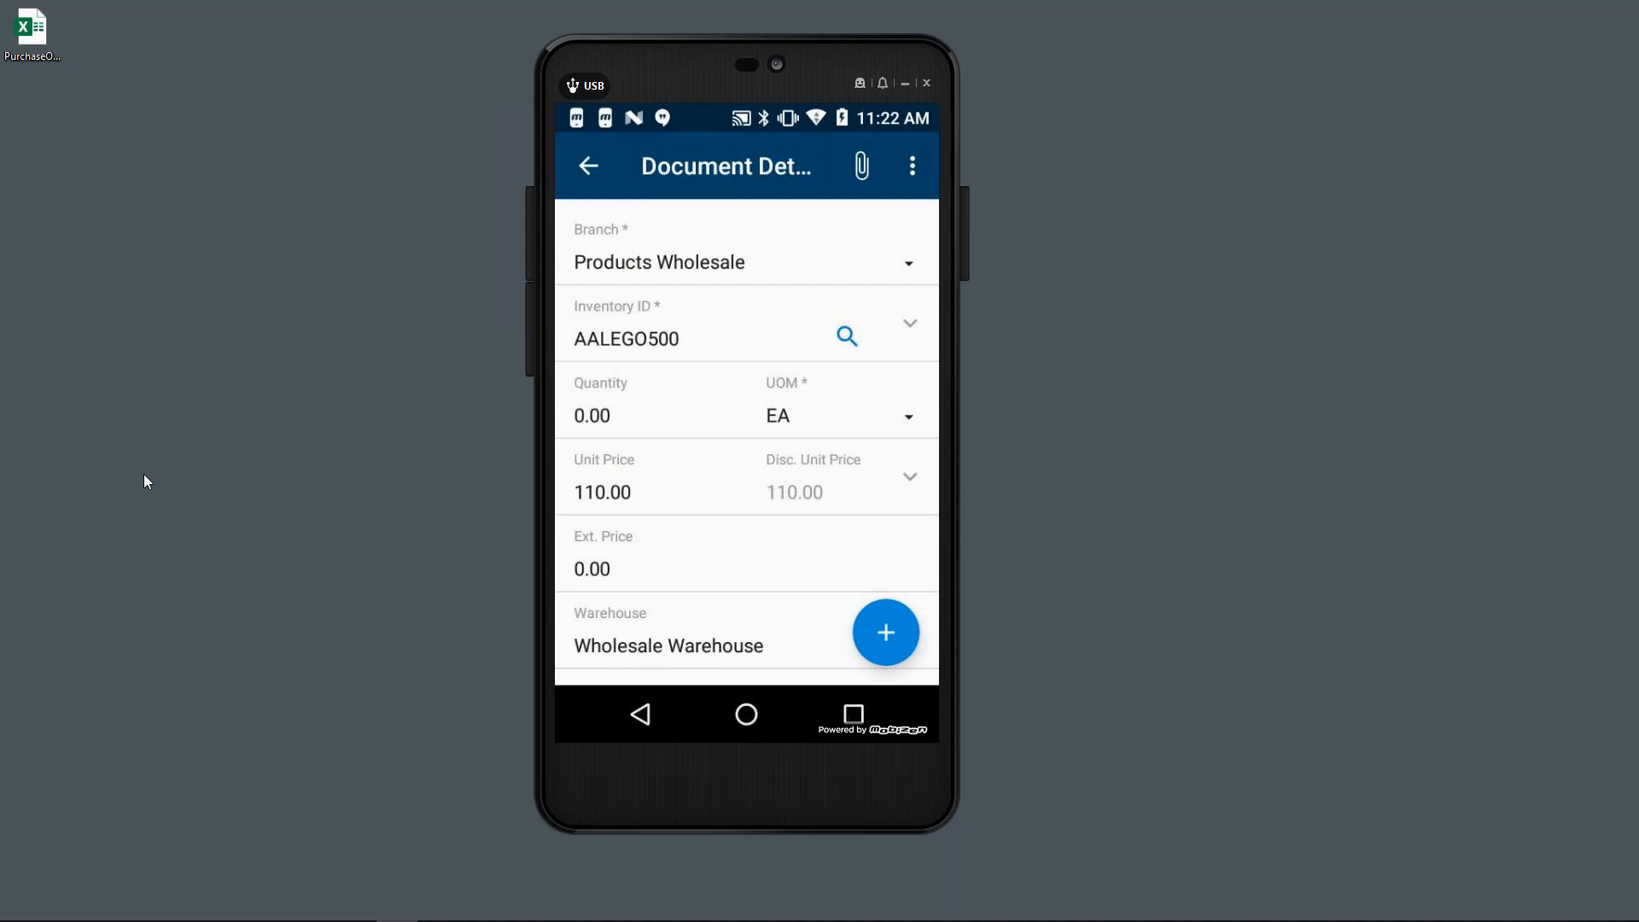
- Set the AALEGO500 line quantity to 10 and return to the order's line list
text(10)
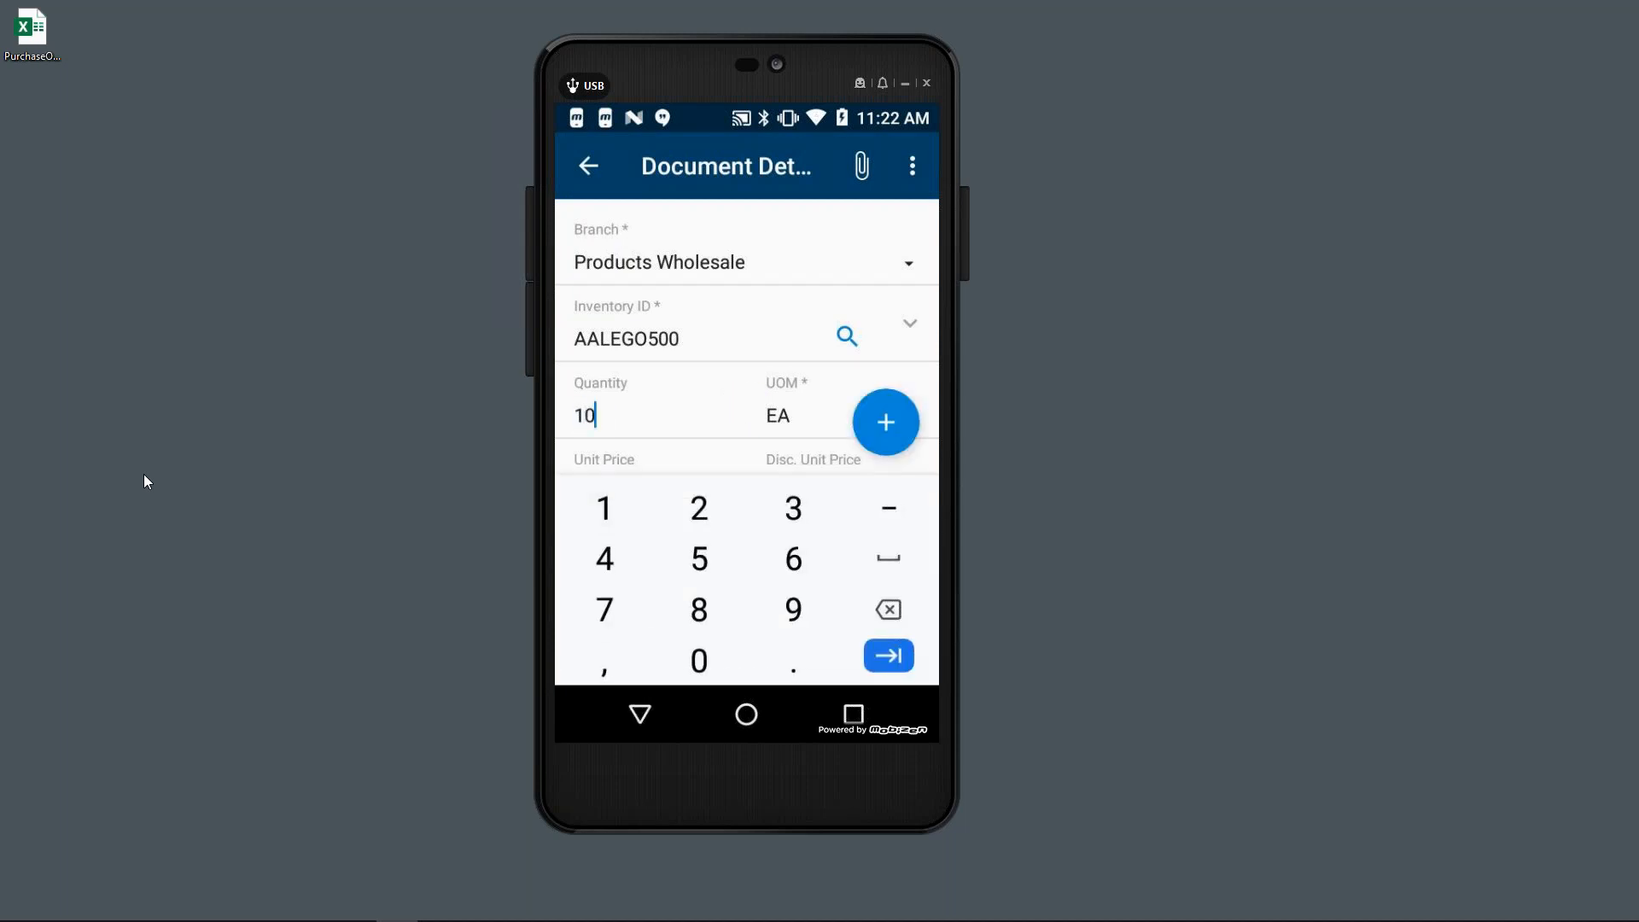
key(Tab)
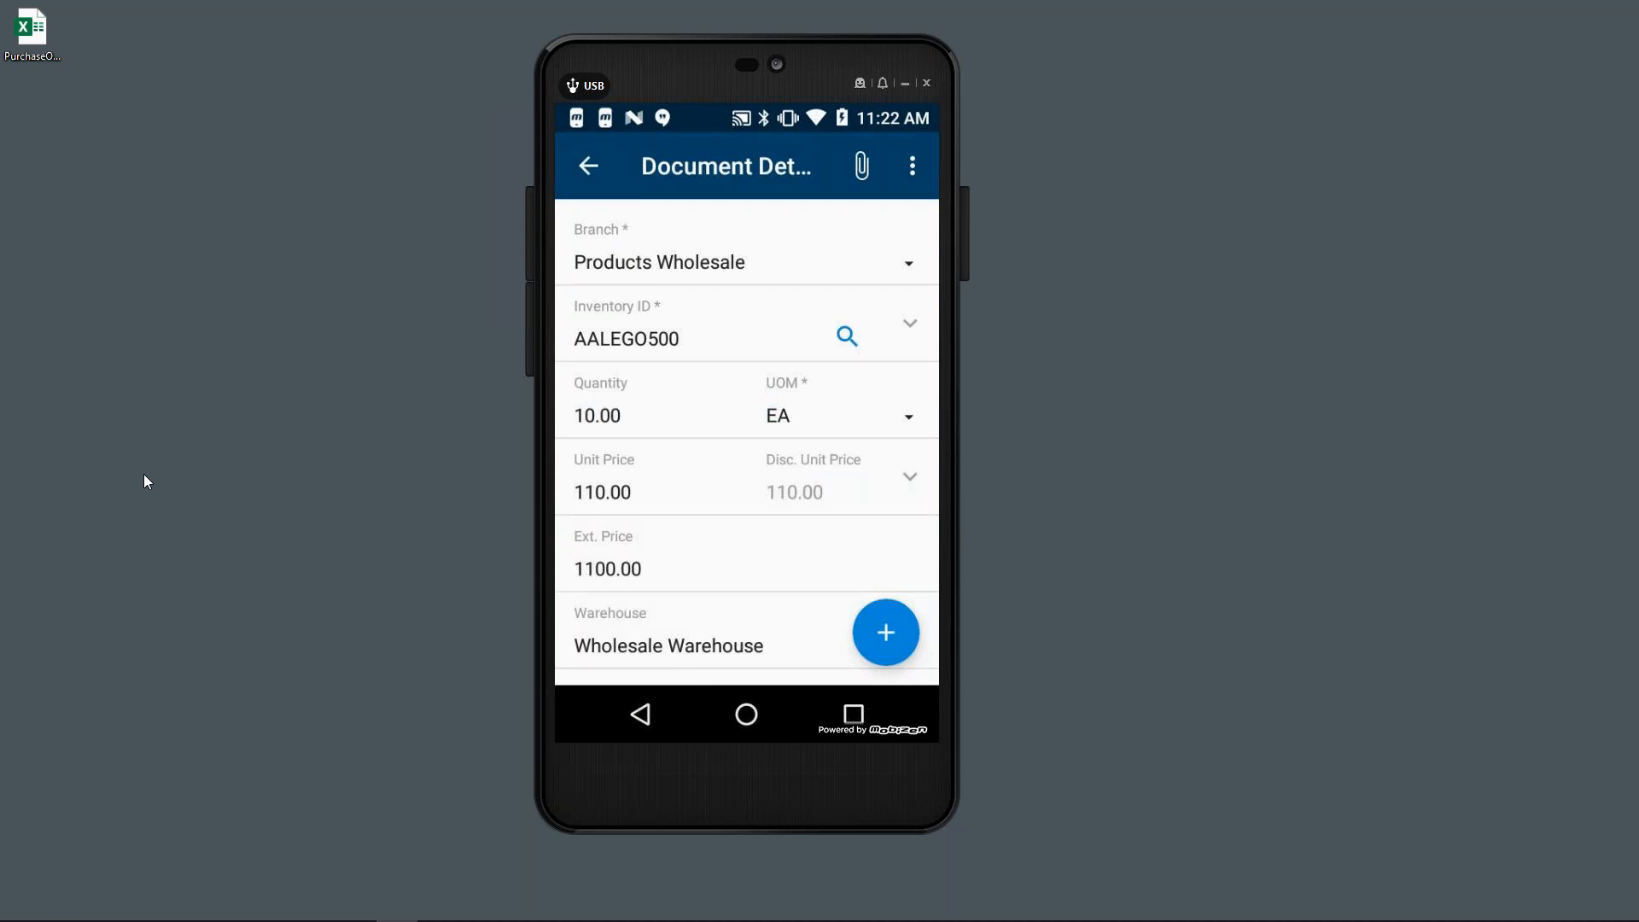
key(Escape)
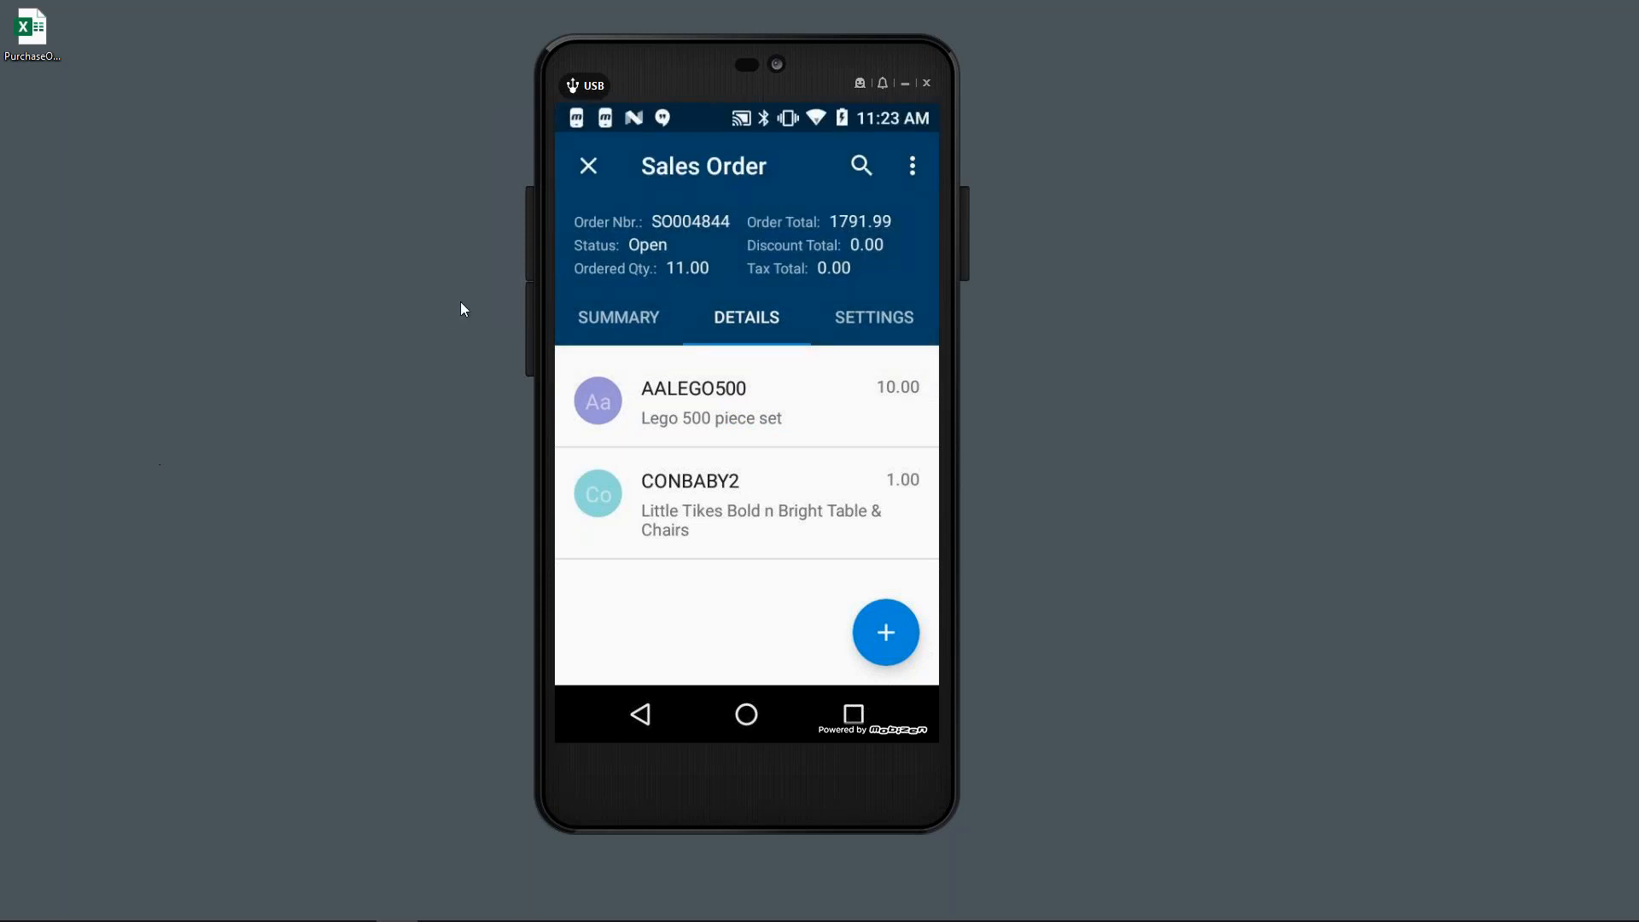
mouse_move(328, 917)
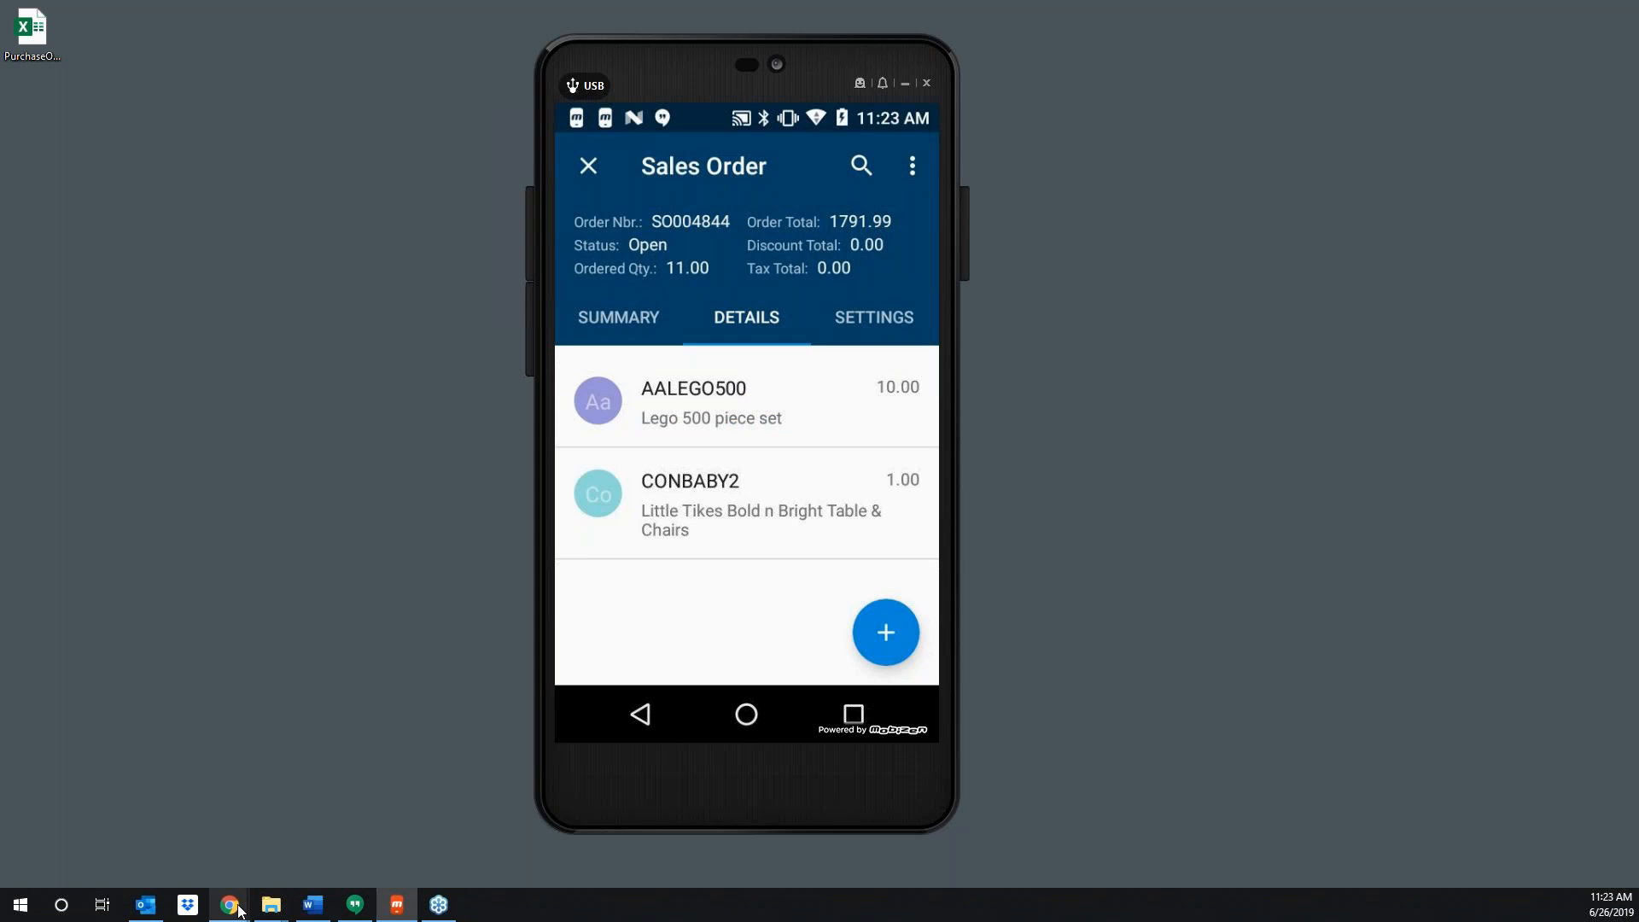
- From the Customer View dashboard, search 'orders' and open the Process Orders screen
mouse_move(239, 911)
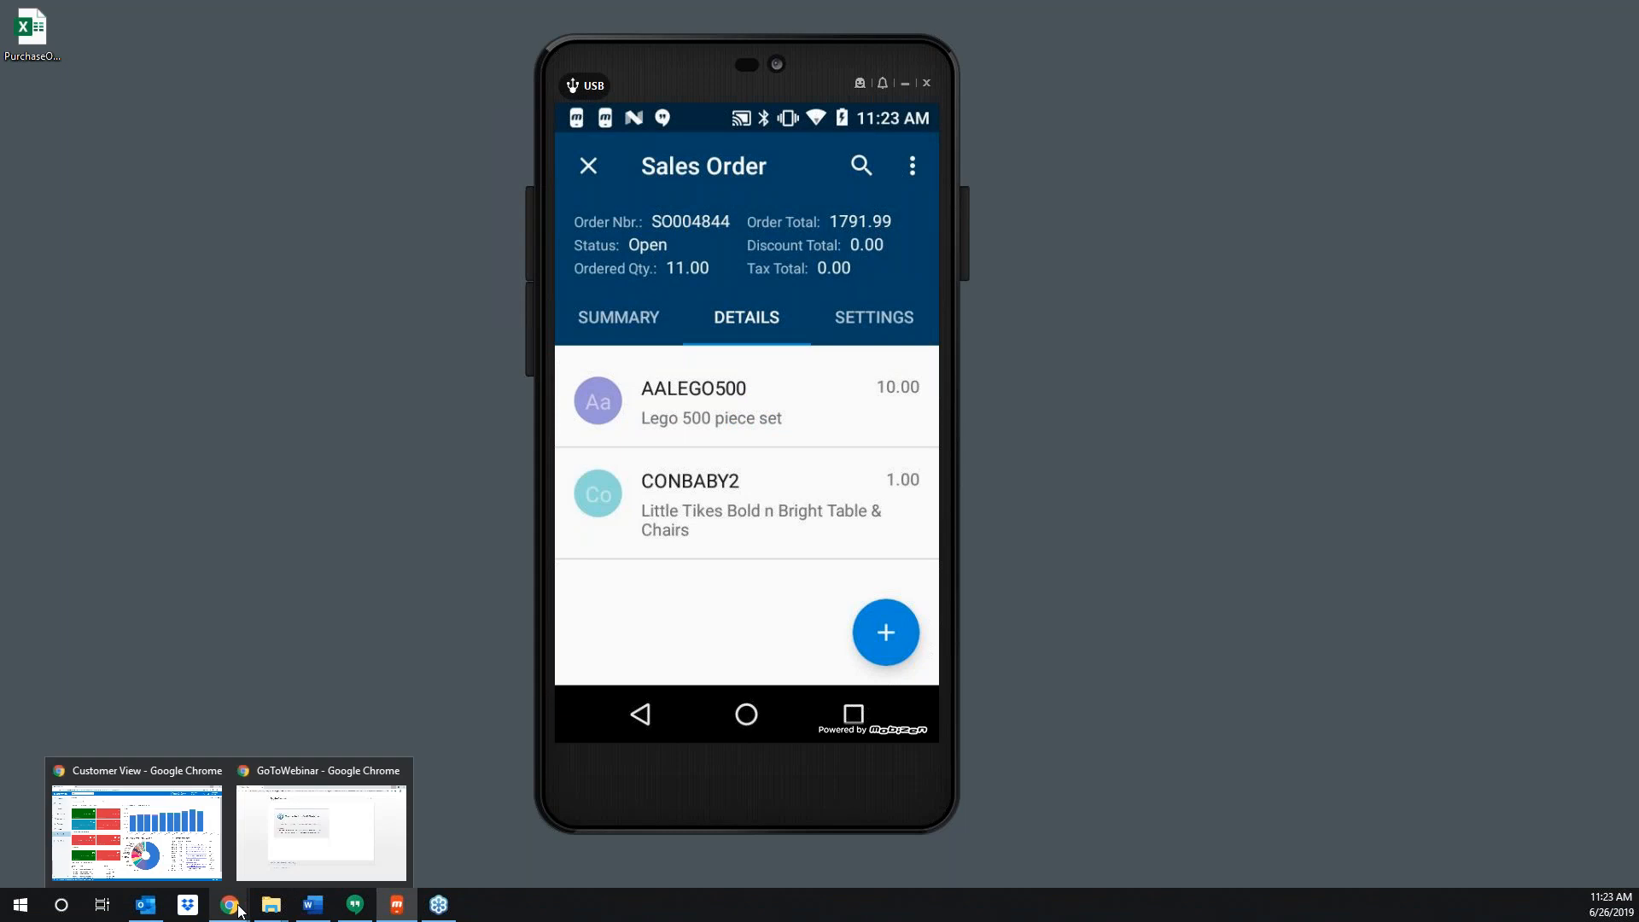
click(154, 823)
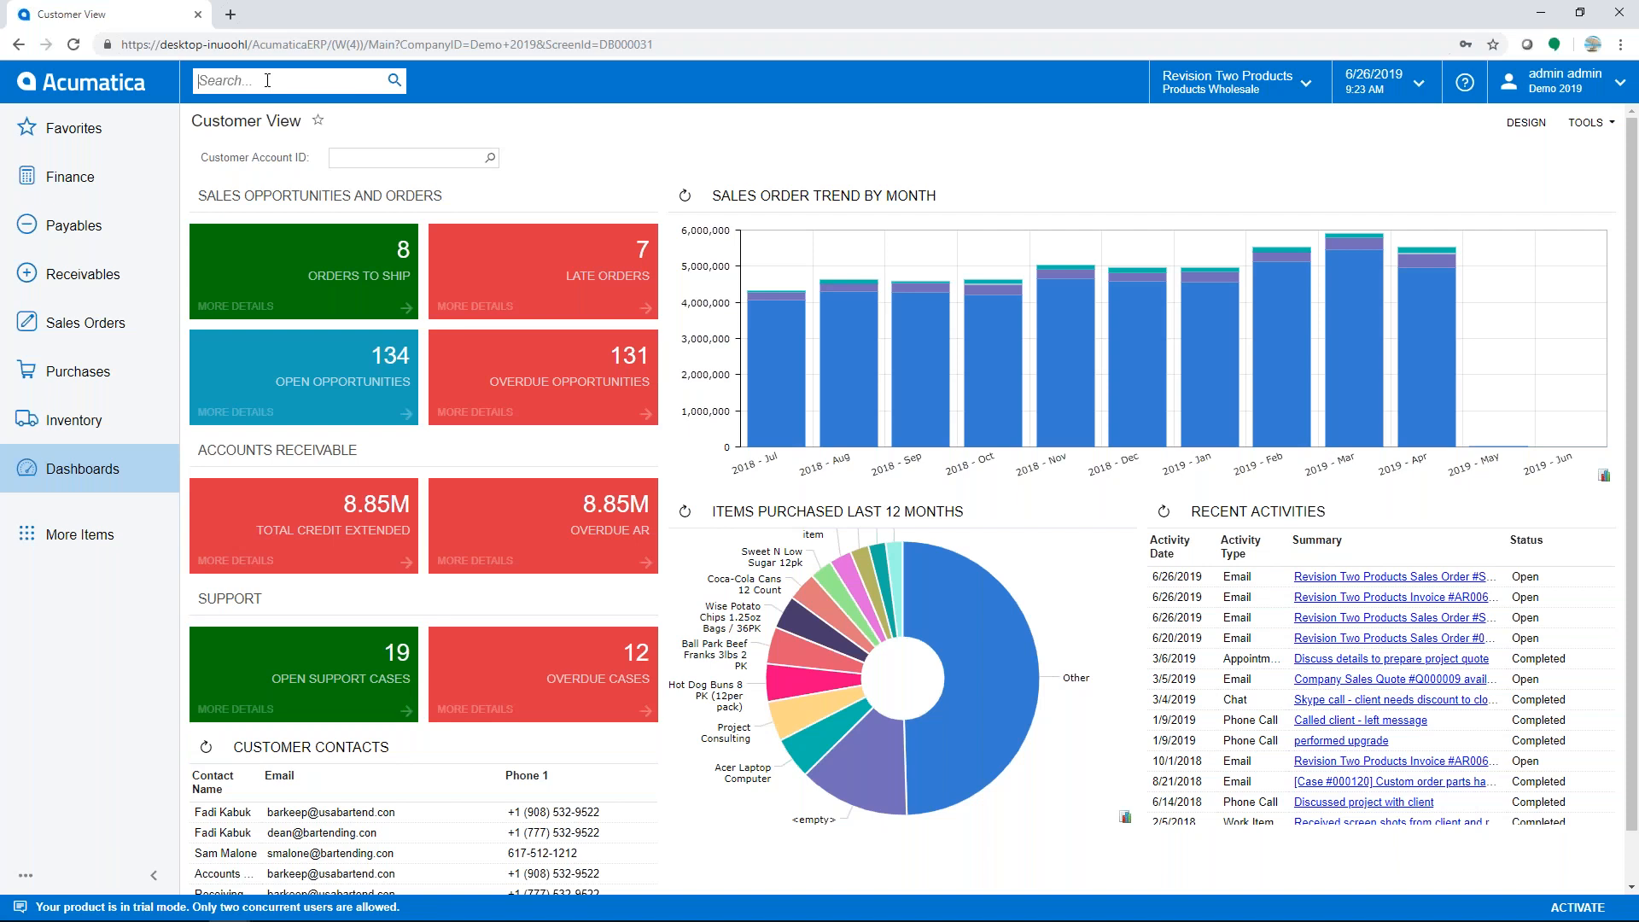
text(order)
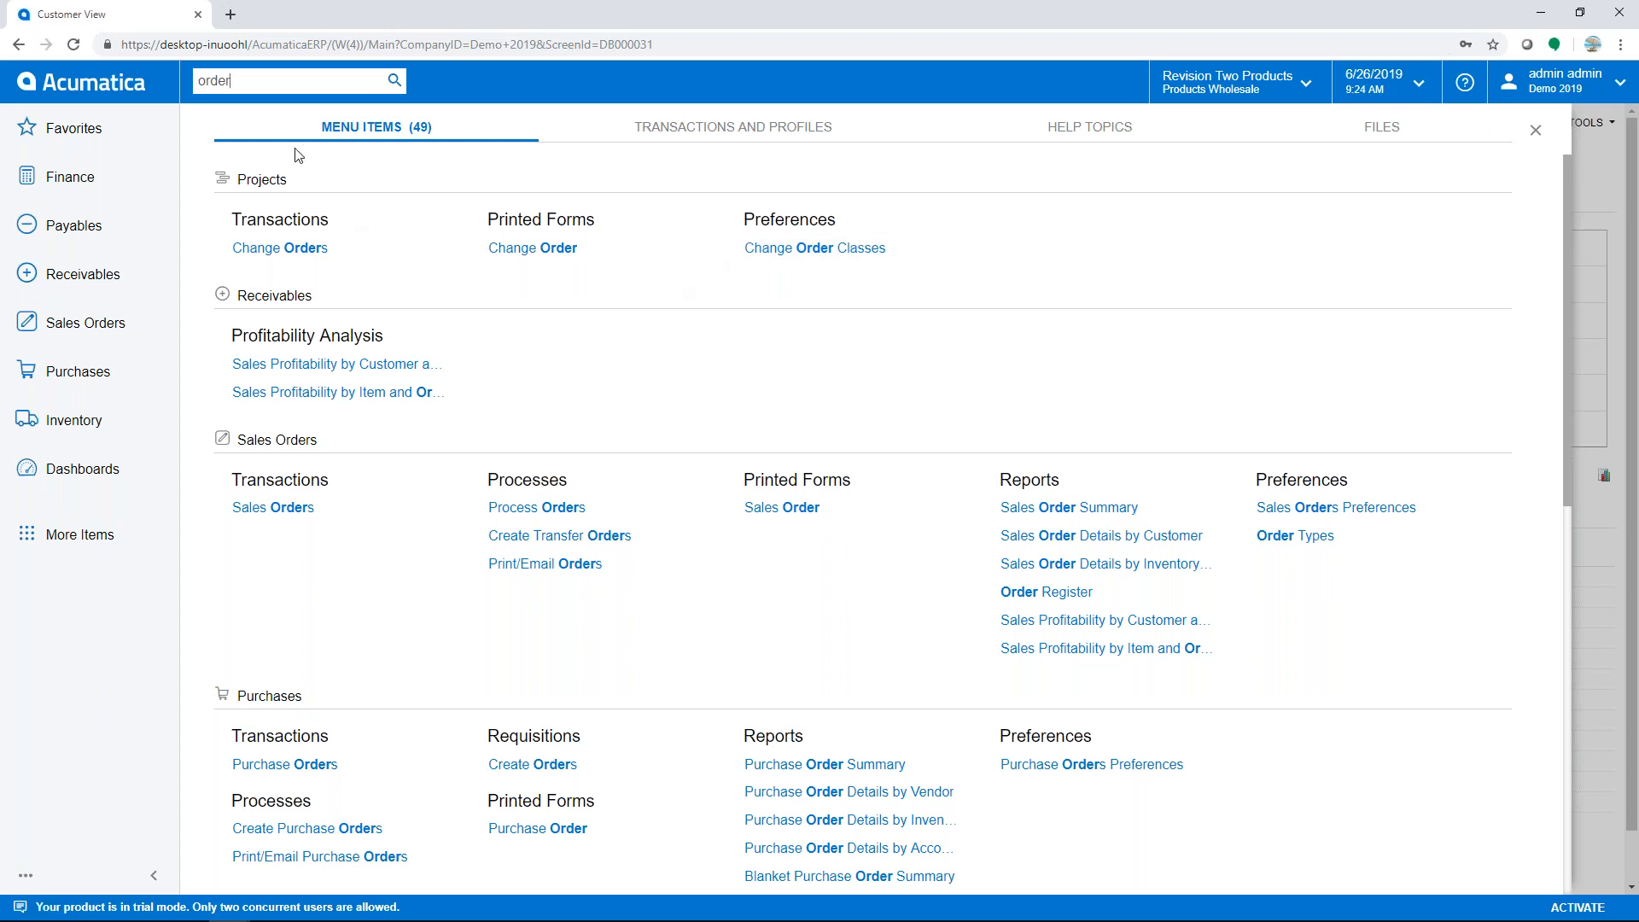
text(s)
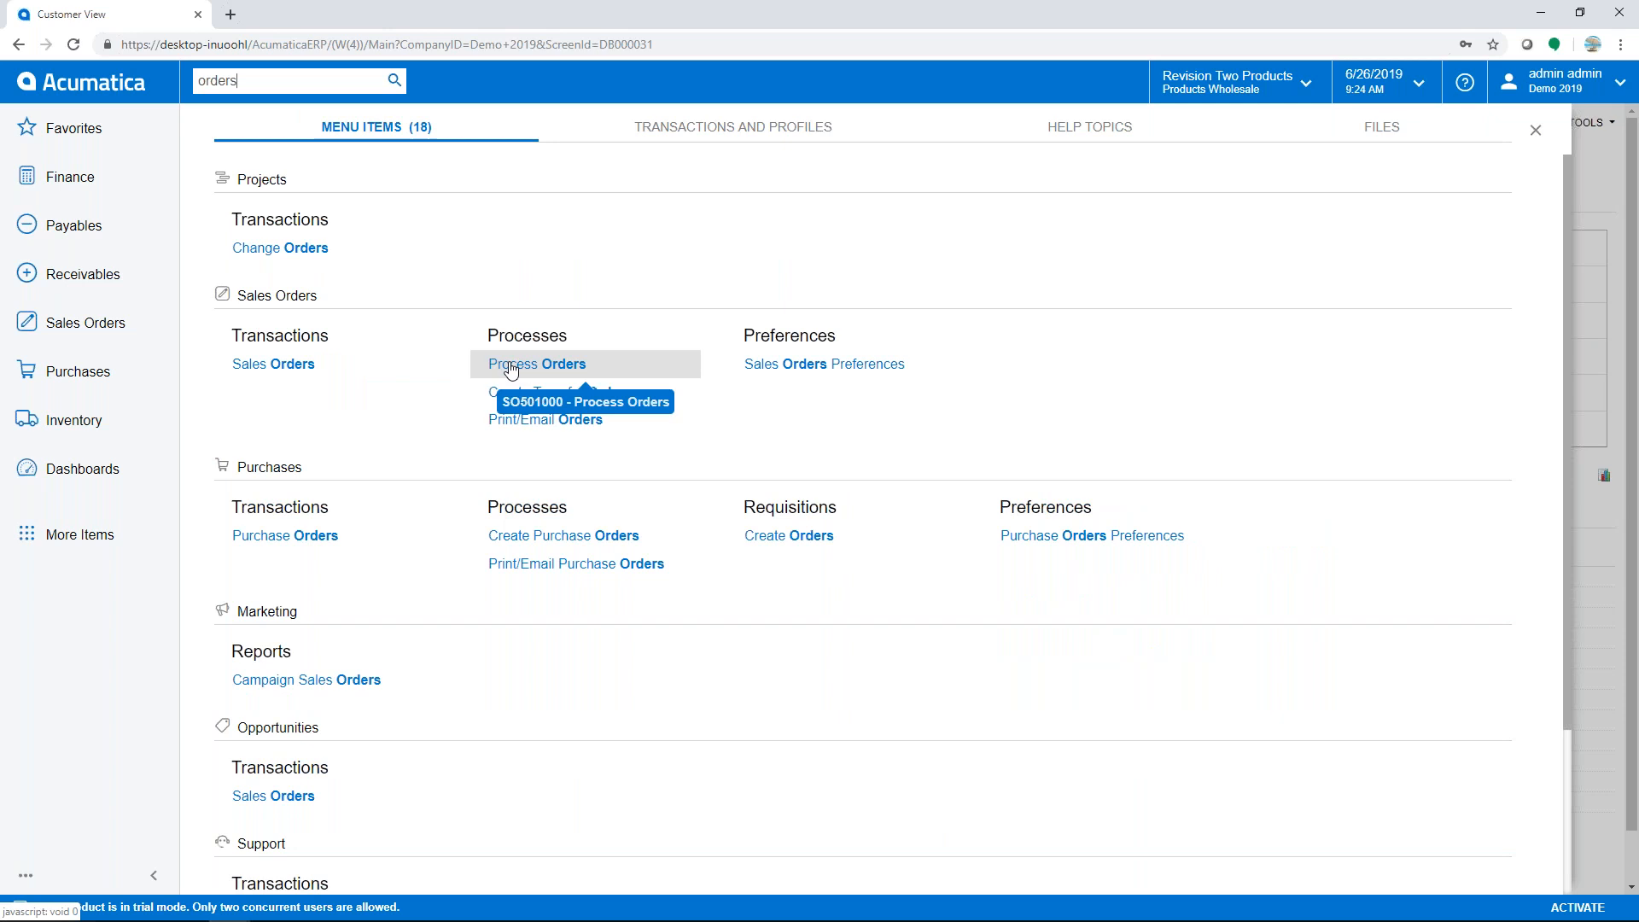
click(511, 366)
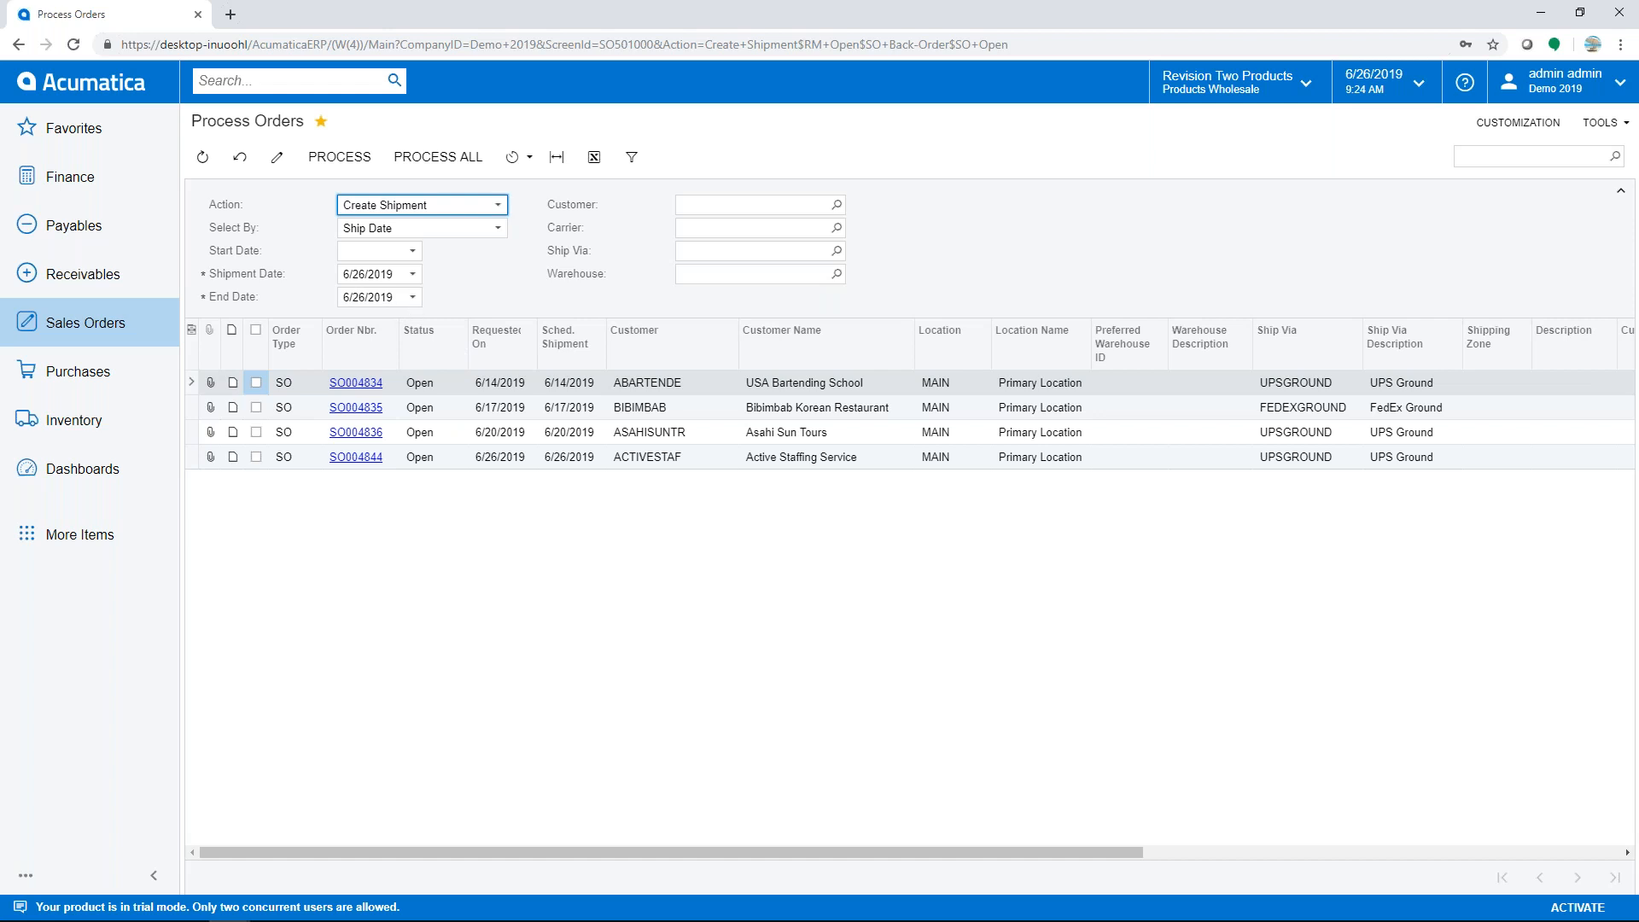
- Try End Date 6/27/2019, revert it to 6/26/2019, and bring up Filter Settings
click(412, 297)
click(465, 288)
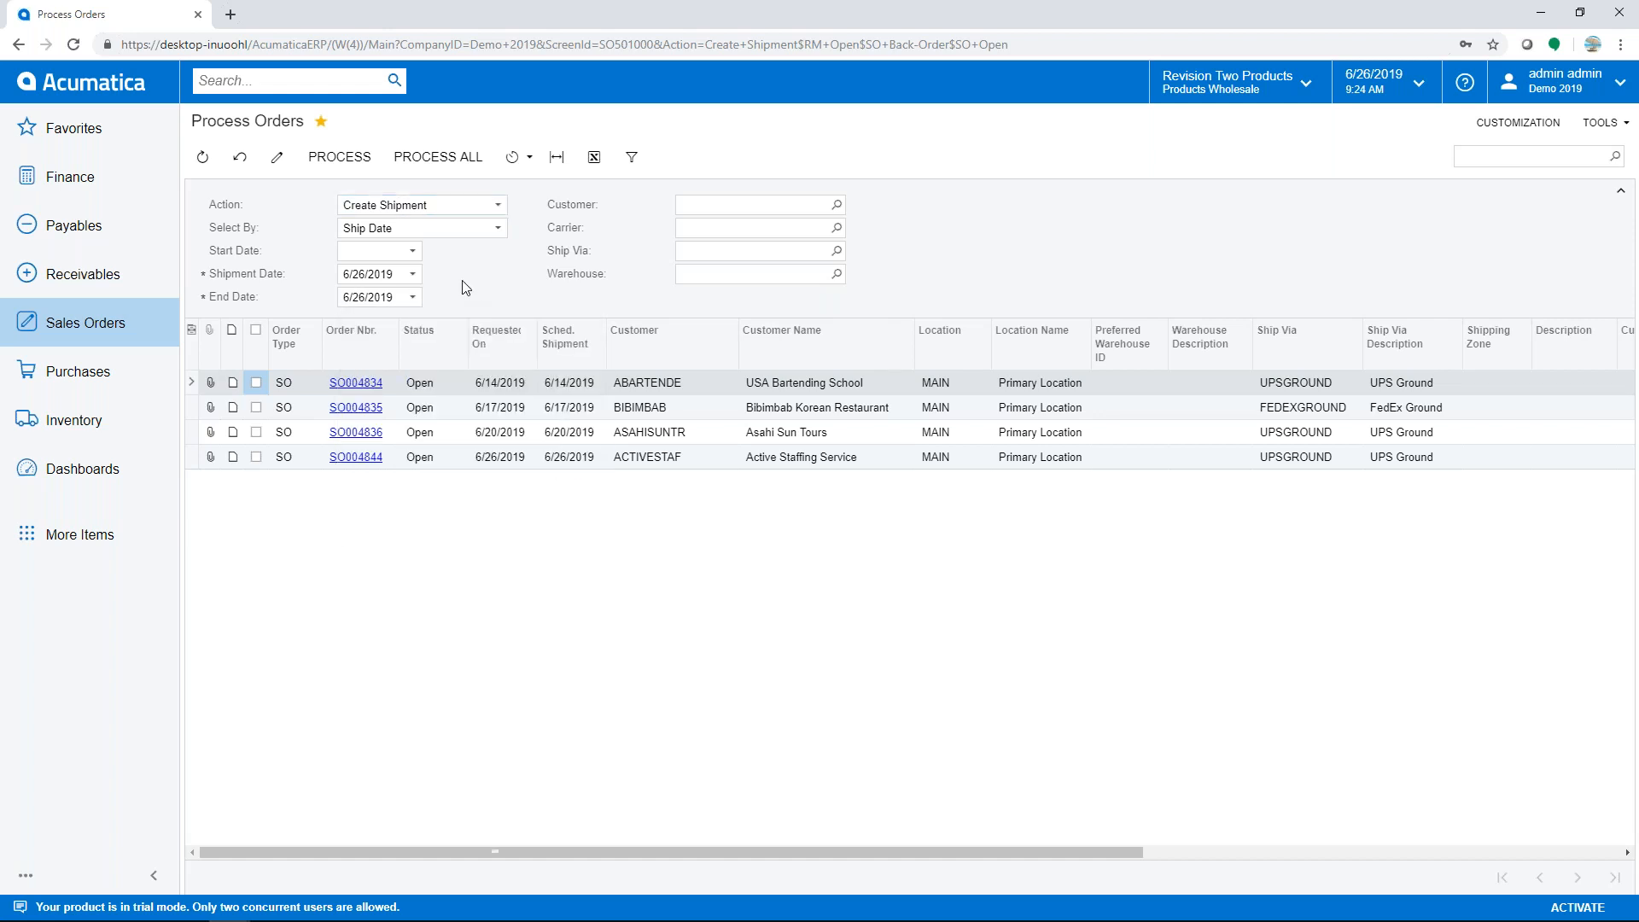
click(413, 297)
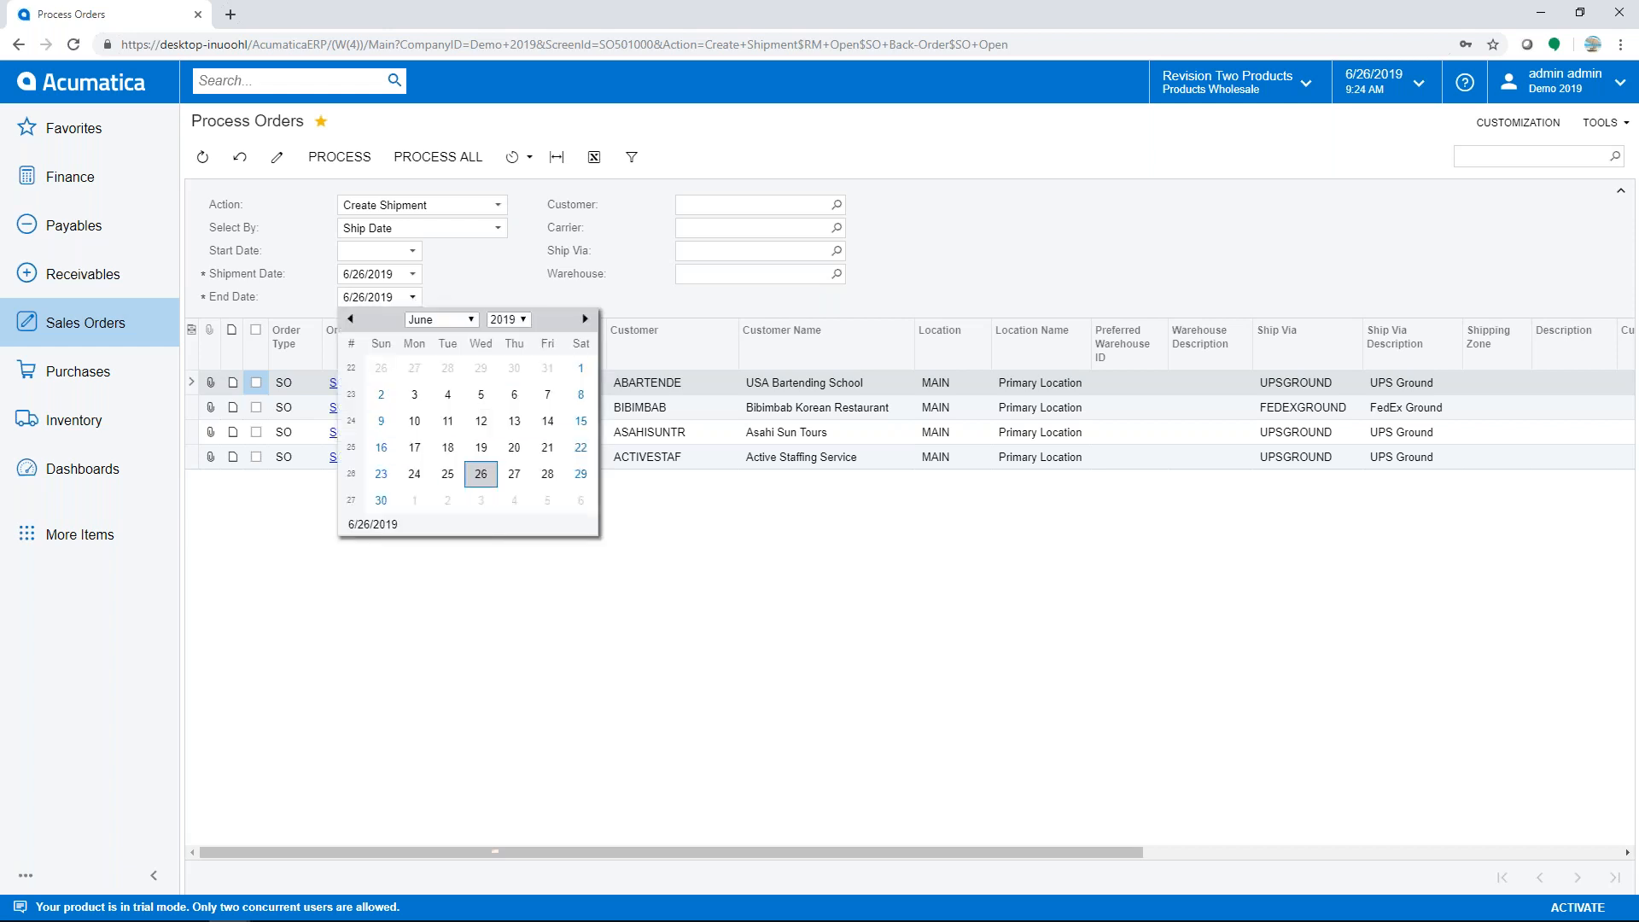
click(515, 475)
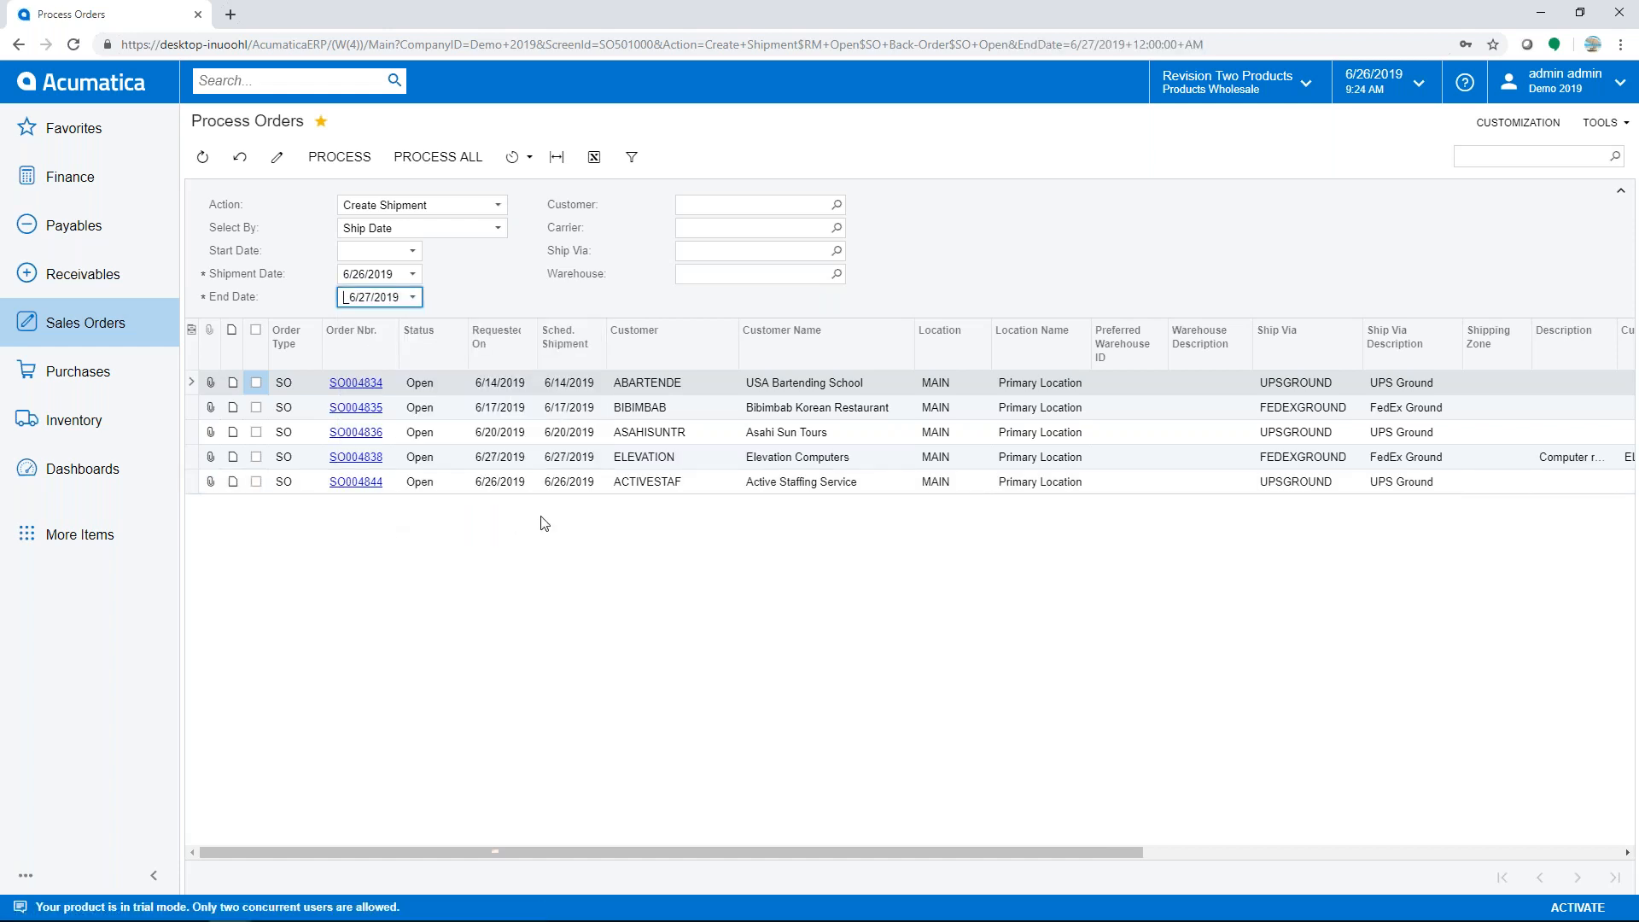
click(413, 298)
click(480, 474)
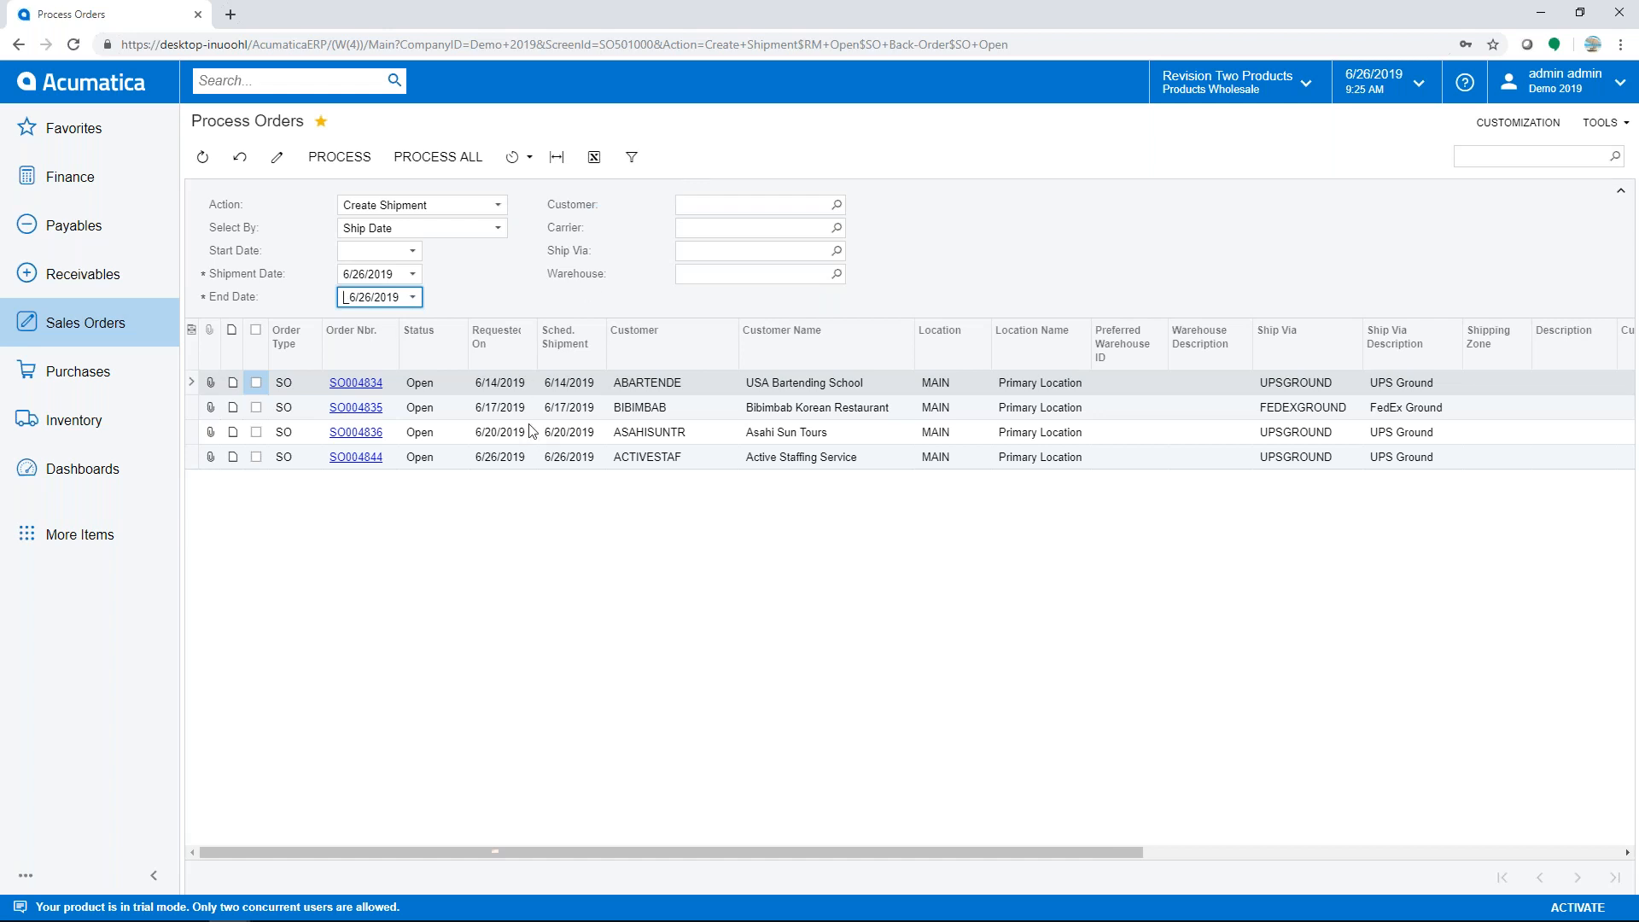
click(632, 159)
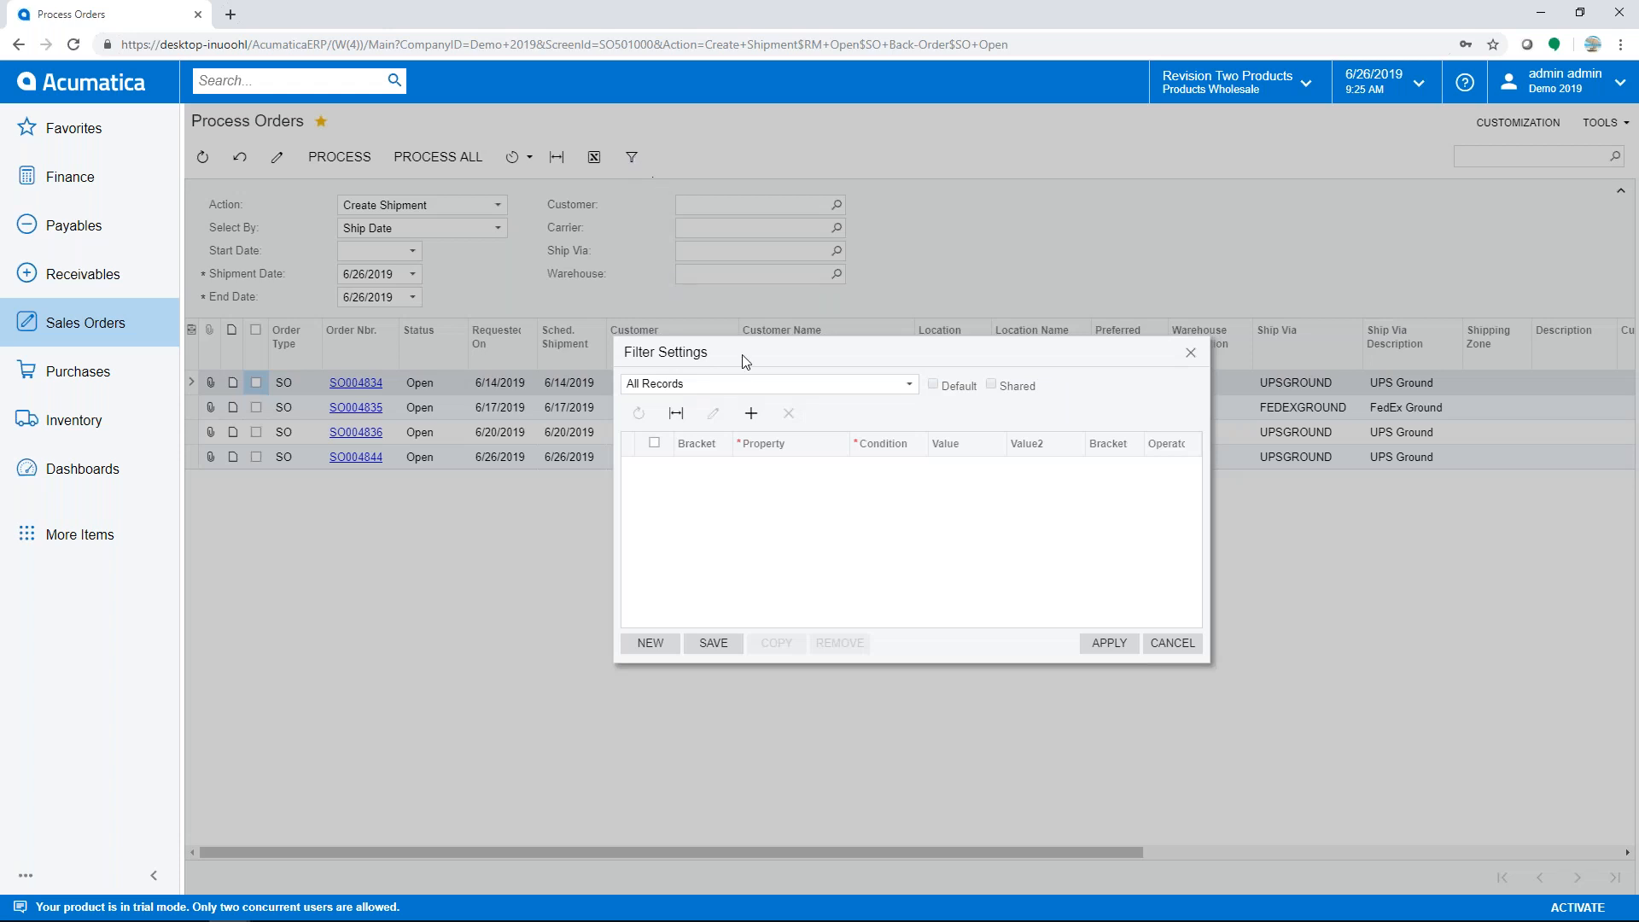
- Add a filter condition: Requested On is This Week
click(750, 413)
click(785, 476)
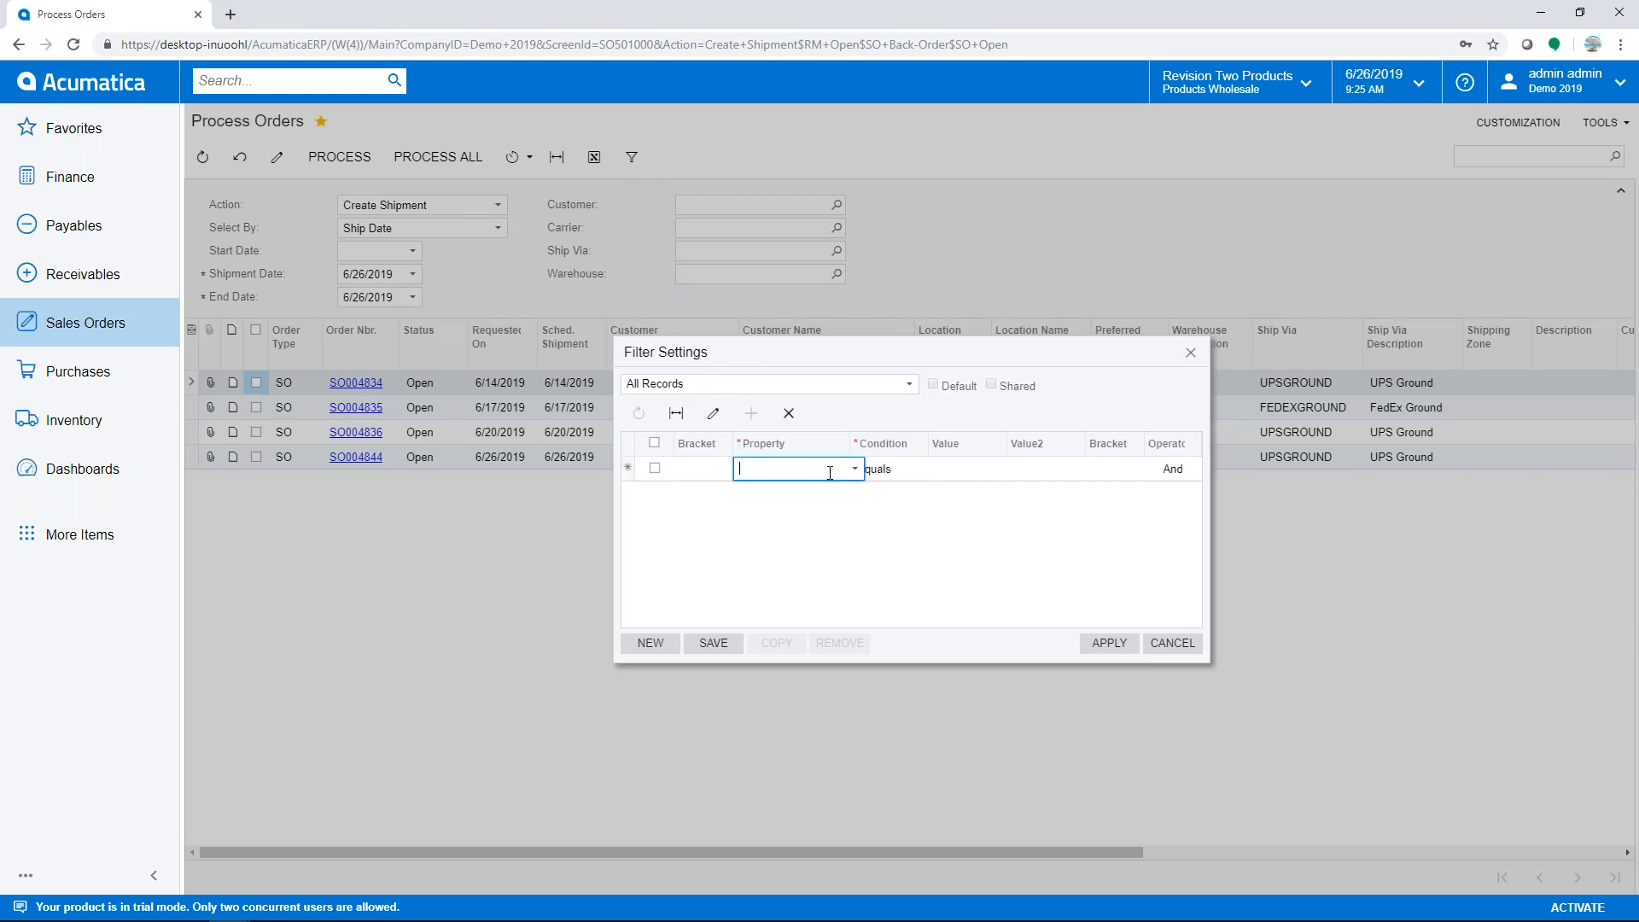
click(856, 469)
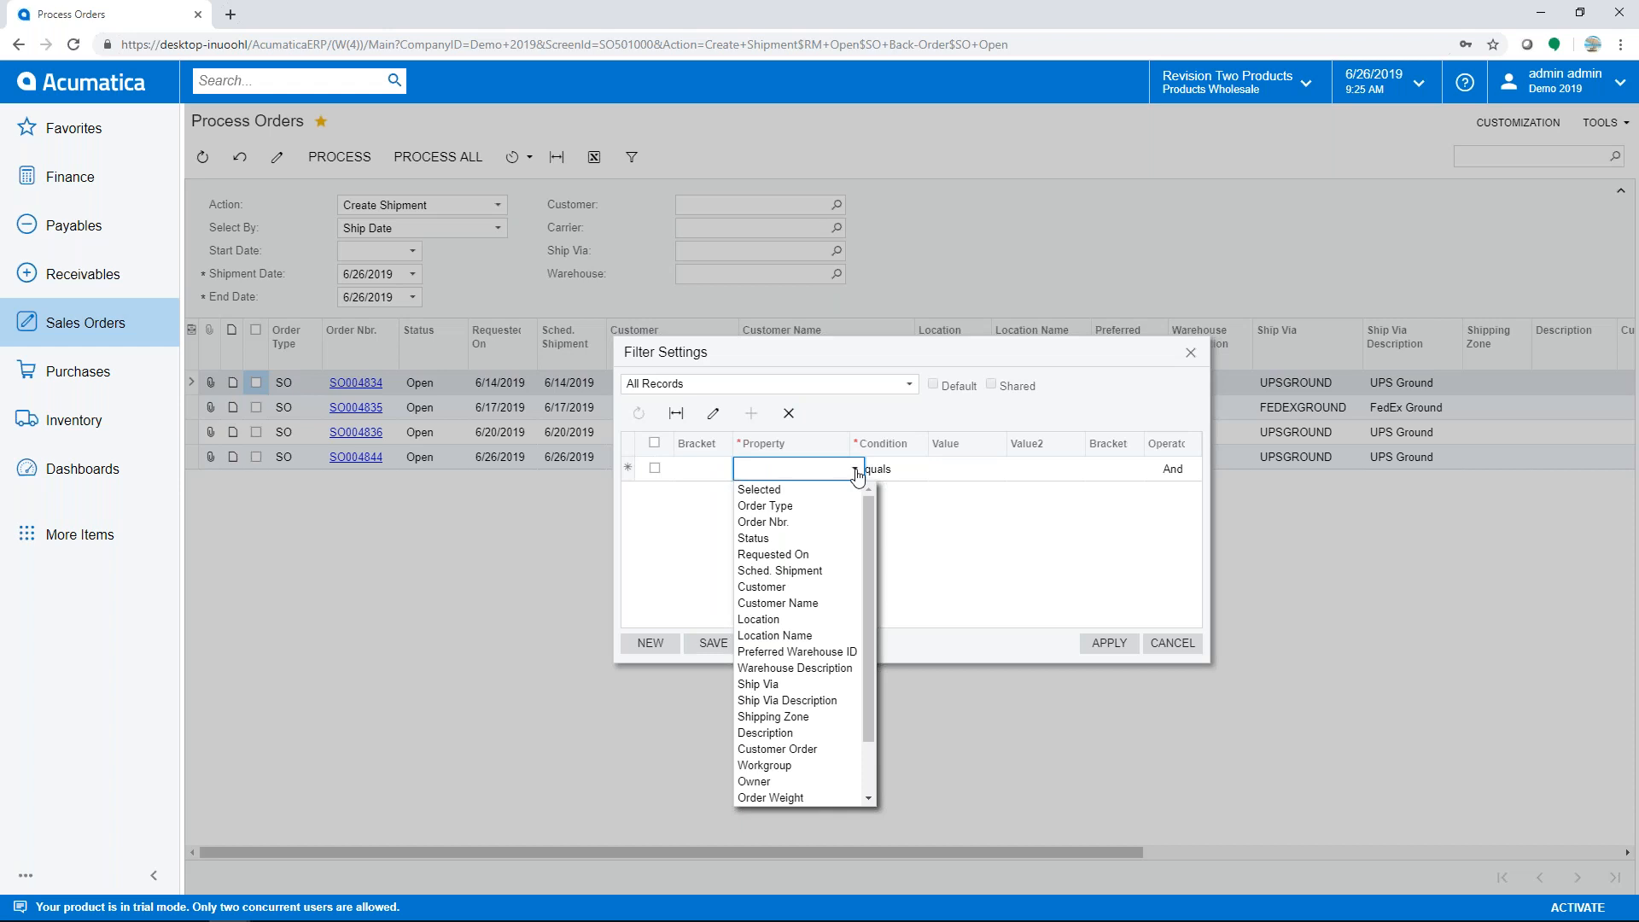
click(848, 551)
click(921, 468)
click(934, 470)
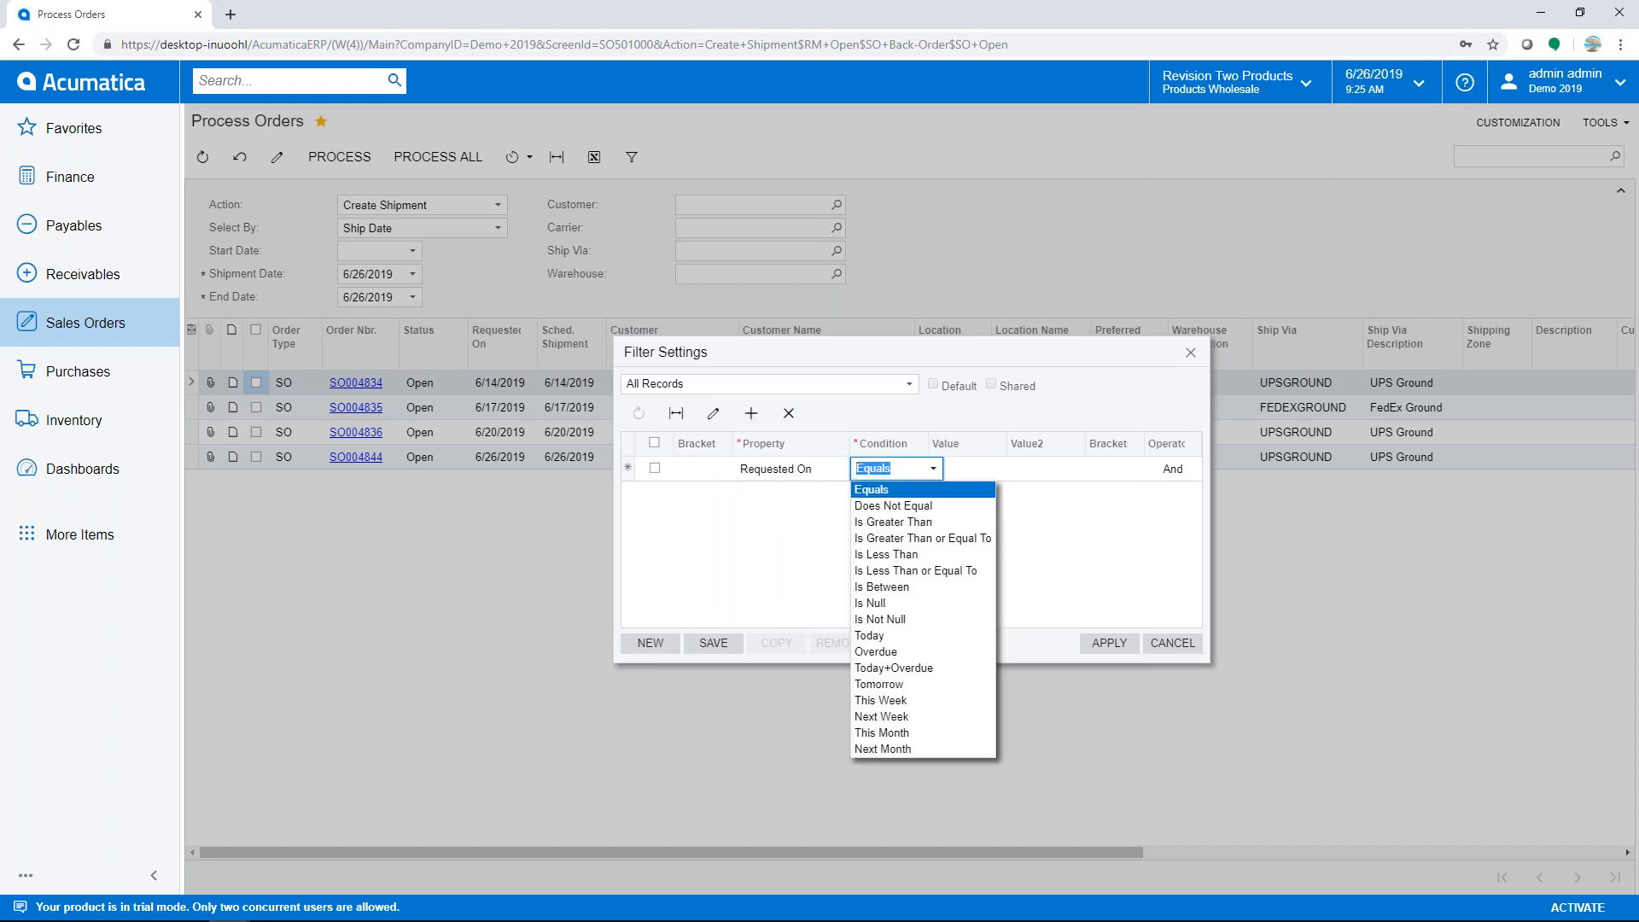
click(885, 703)
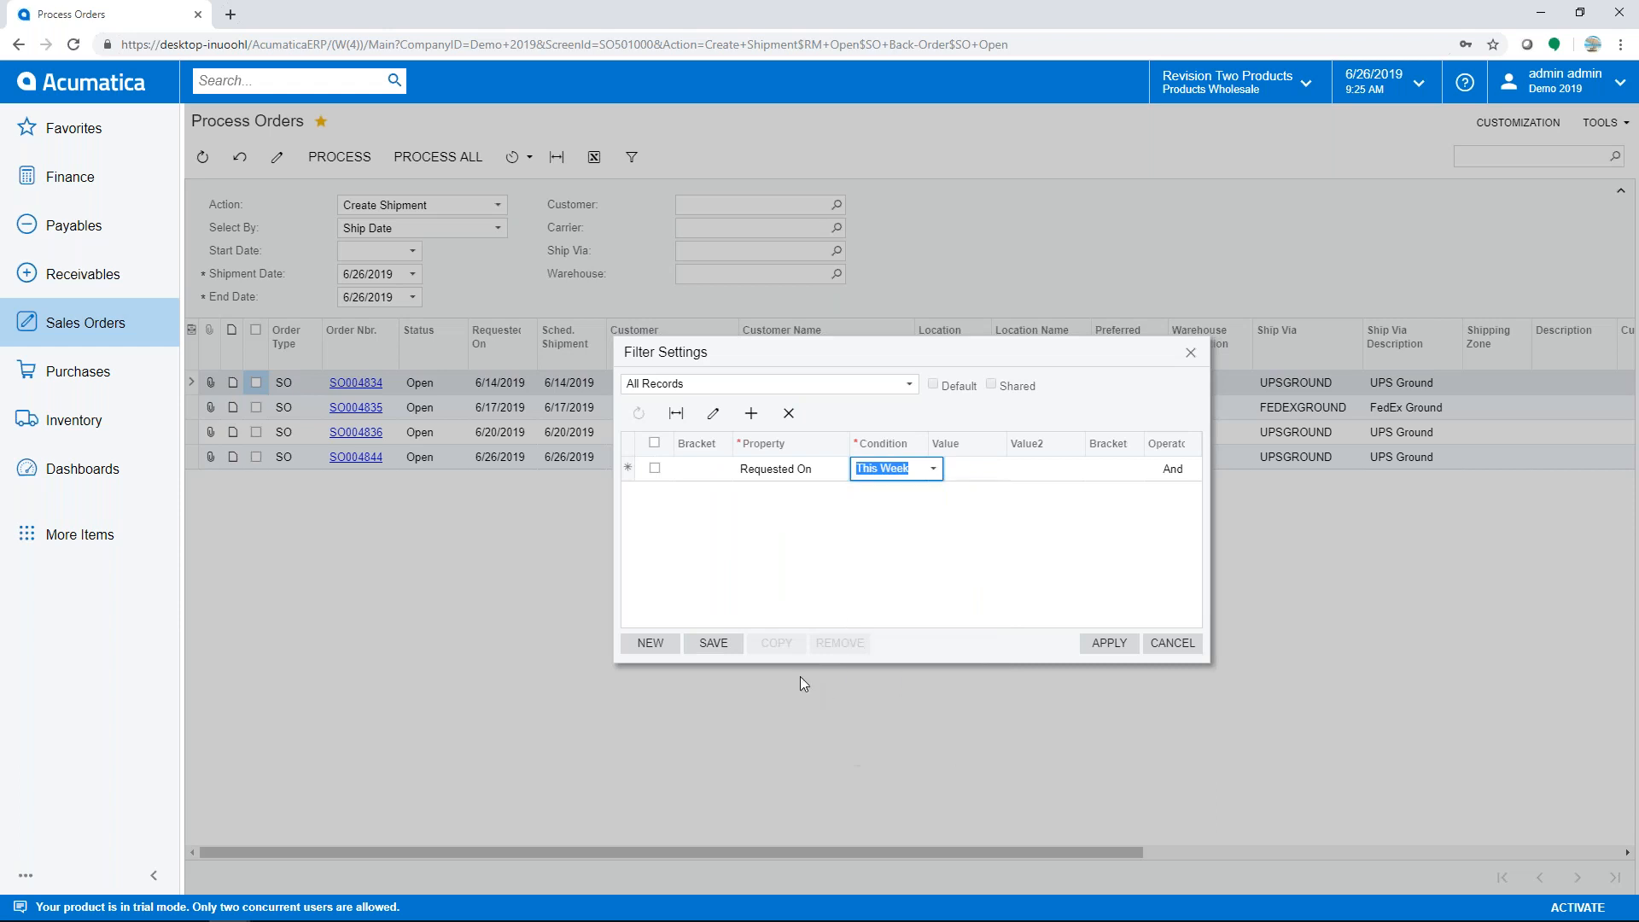
- Save the filter as shared 'Requested This Week' and apply it, leaving only SO004844
click(713, 644)
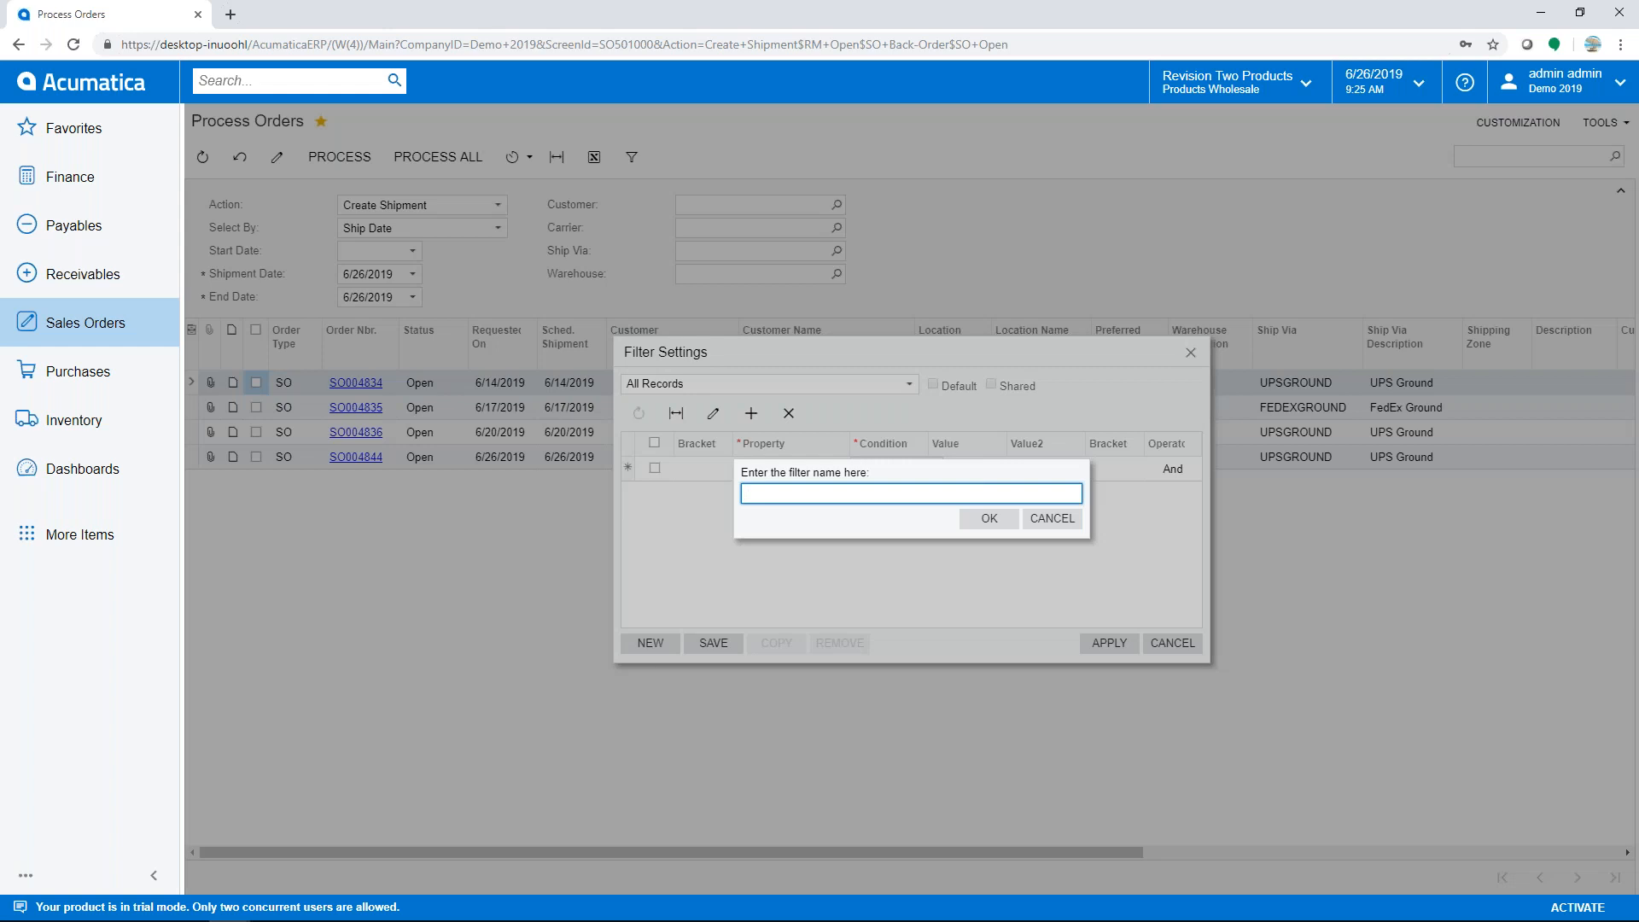
text(Requested This Week)
click(989, 518)
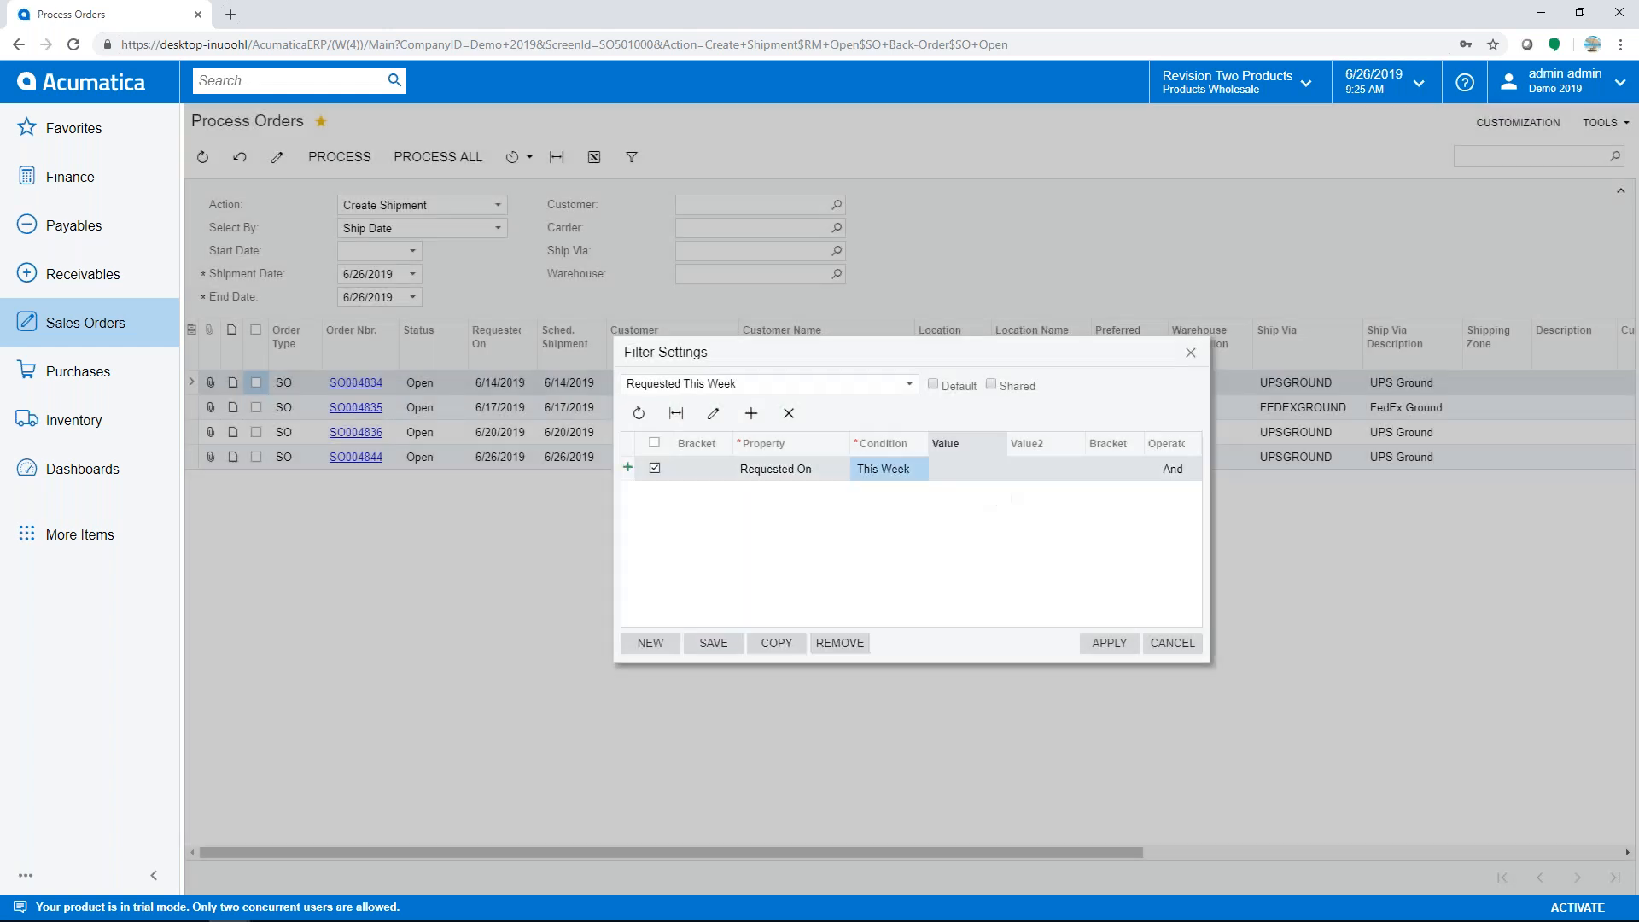
click(991, 386)
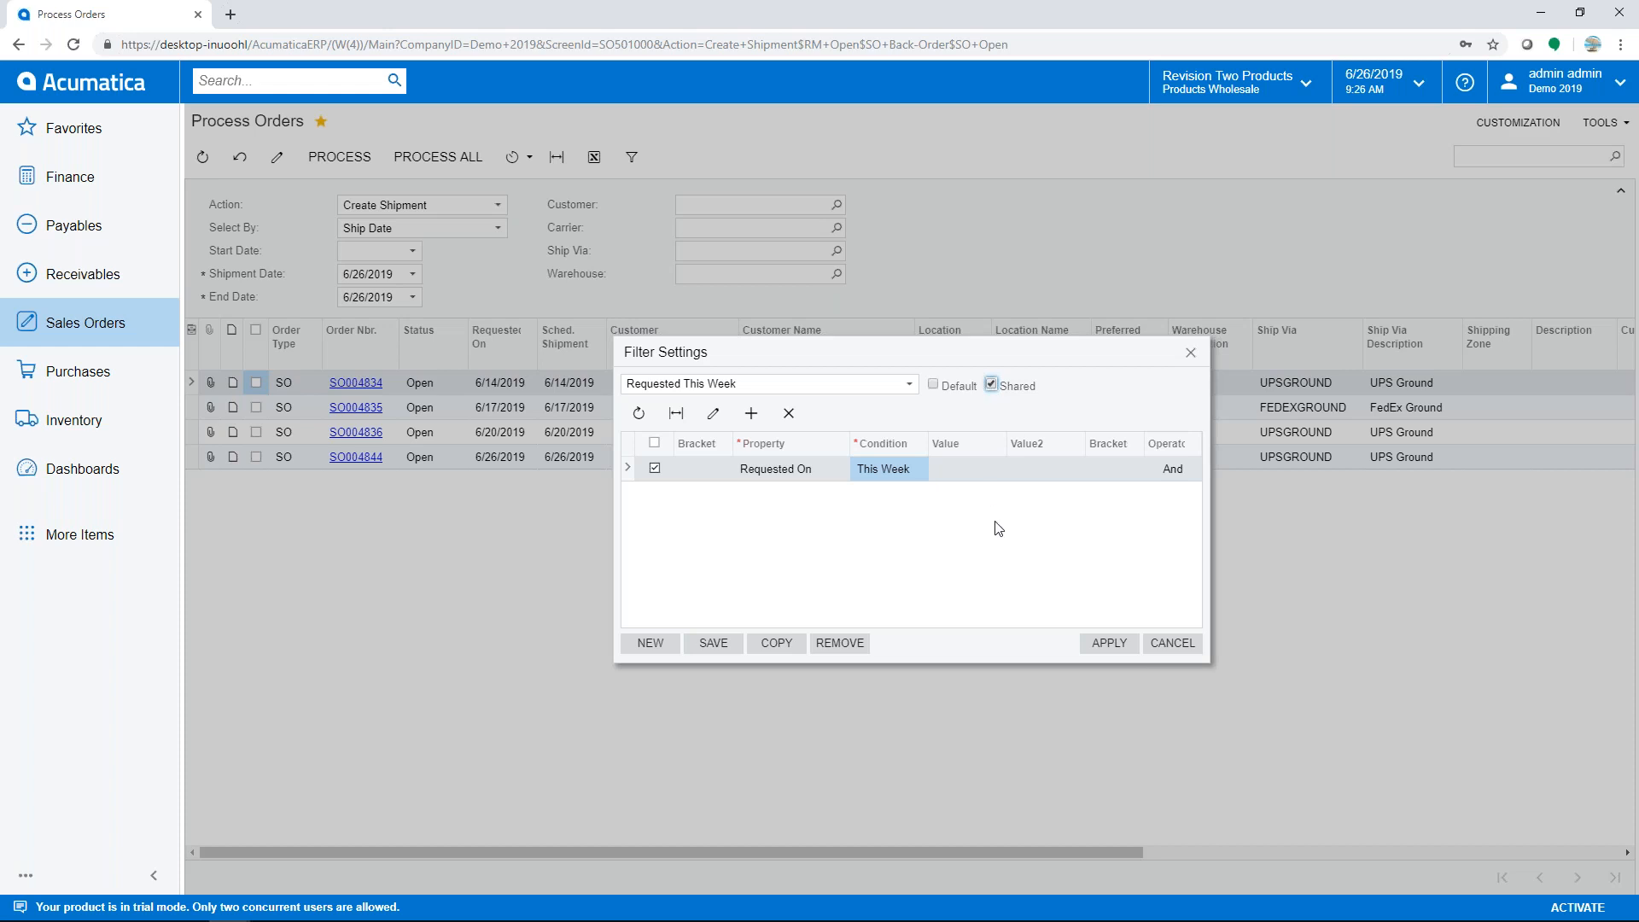
click(1095, 647)
click(1098, 647)
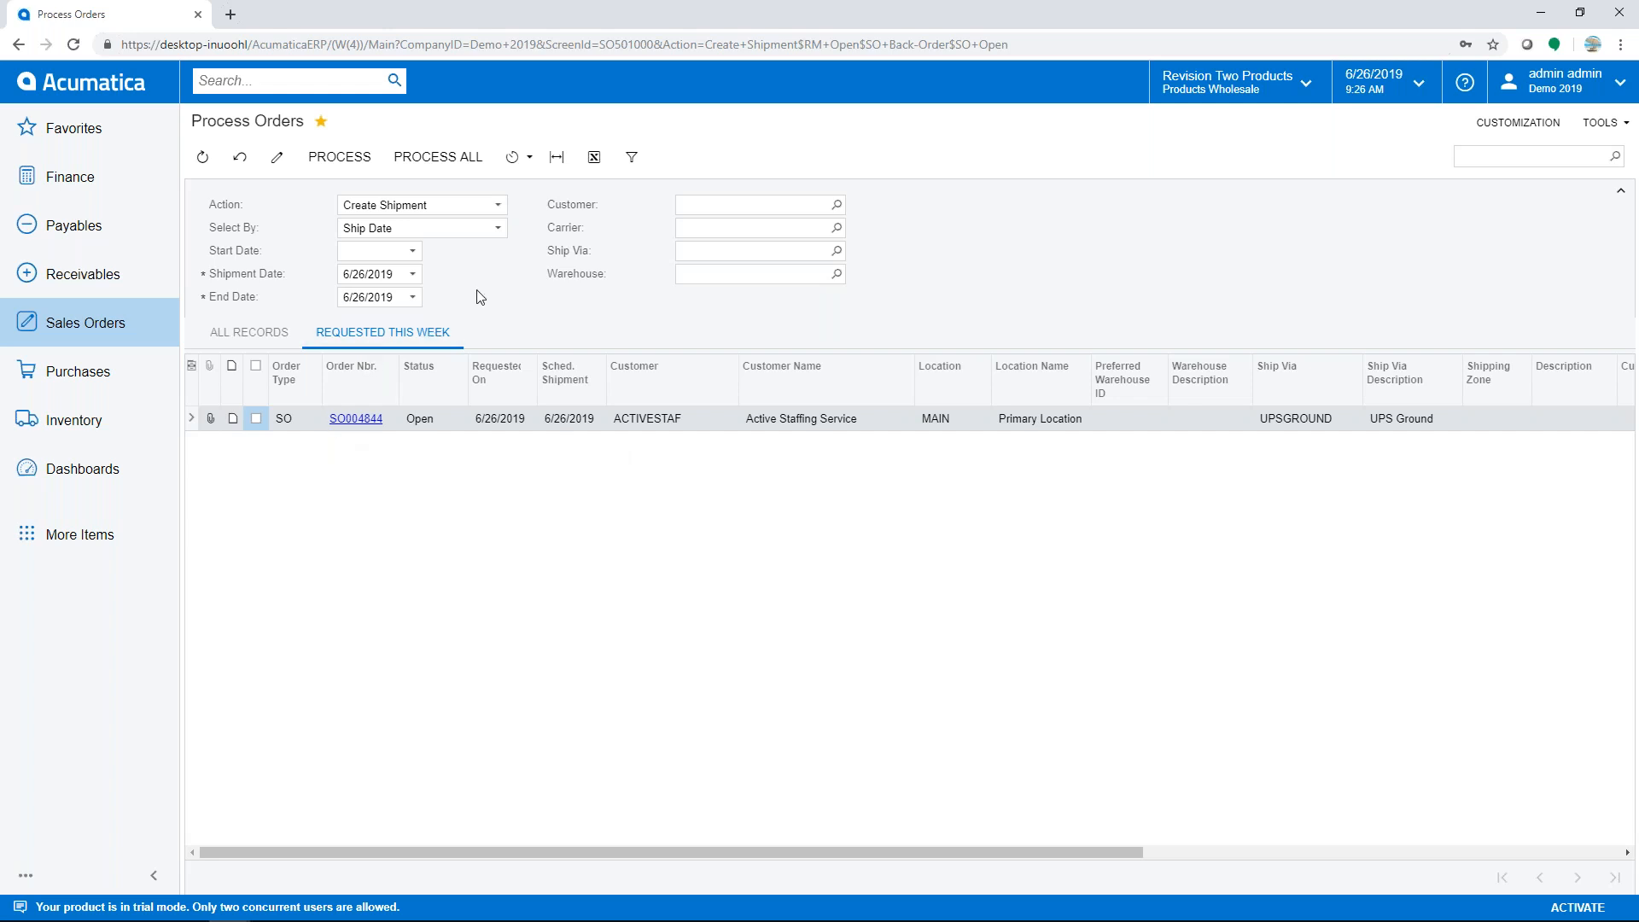
- Review a new schedule's Schedule and Conditions settings, then Process All to ship SO004844
click(528, 159)
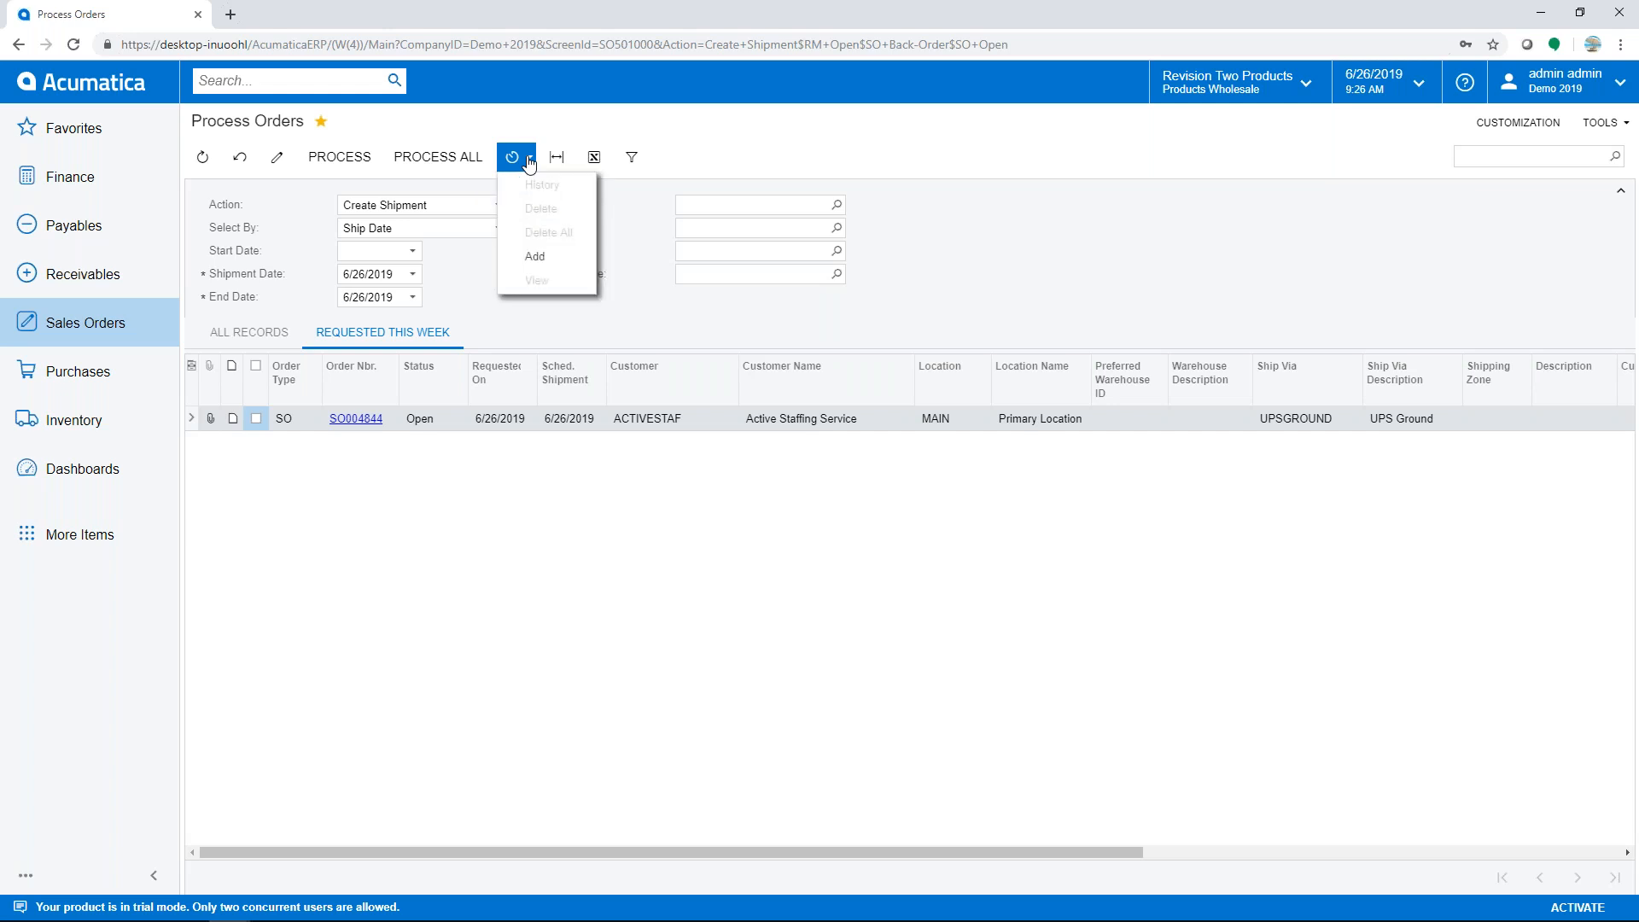
click(536, 258)
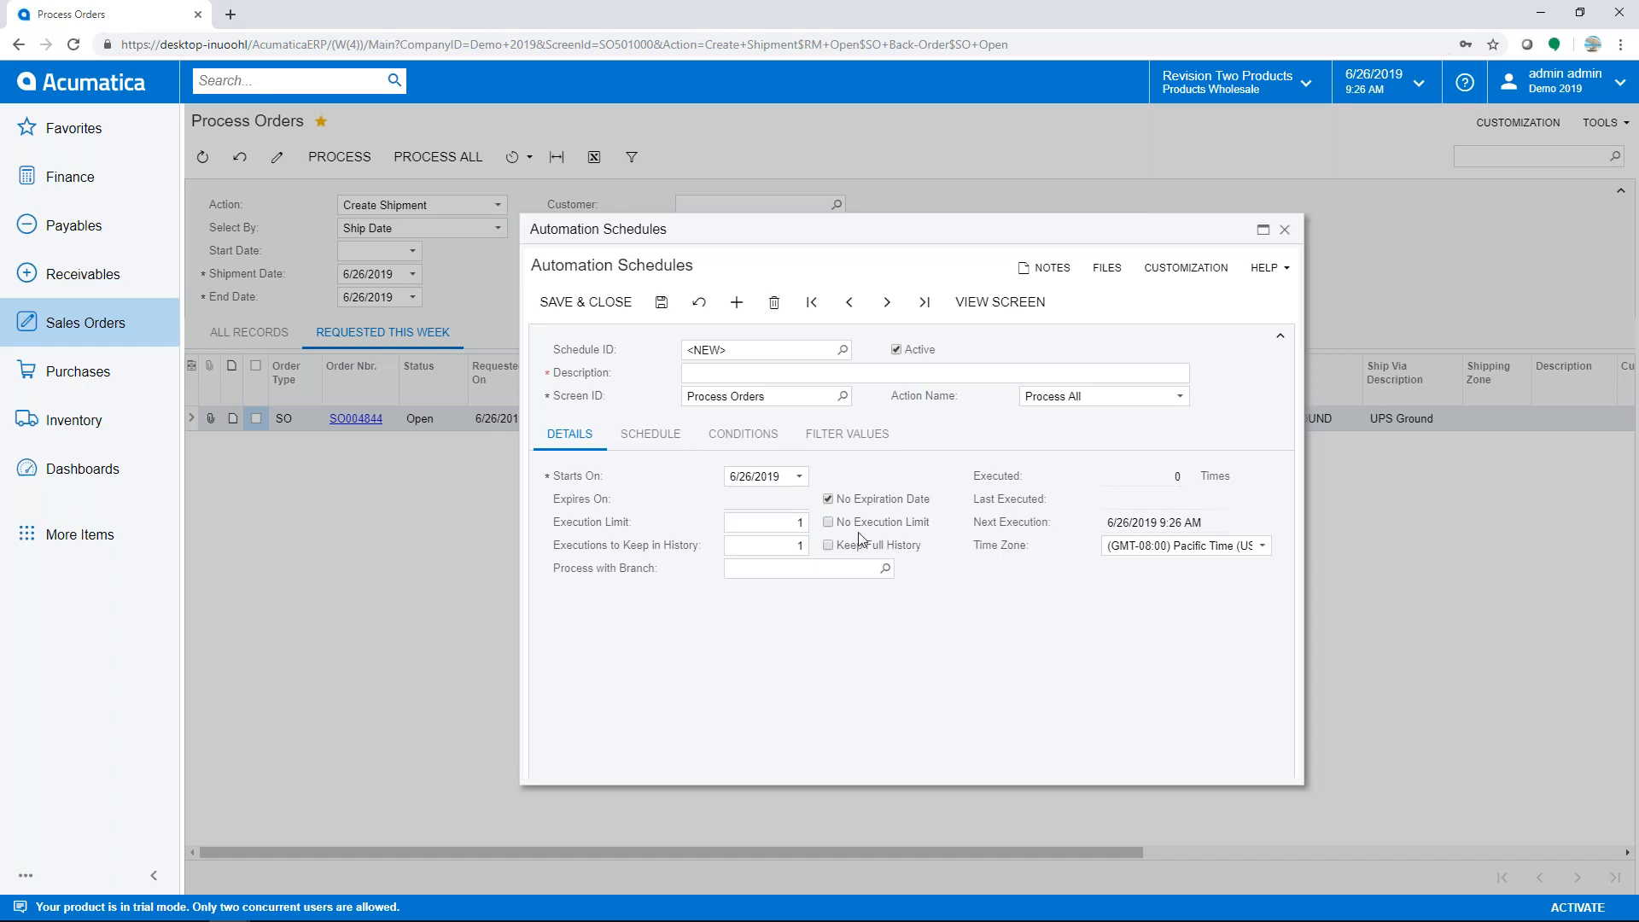
click(660, 438)
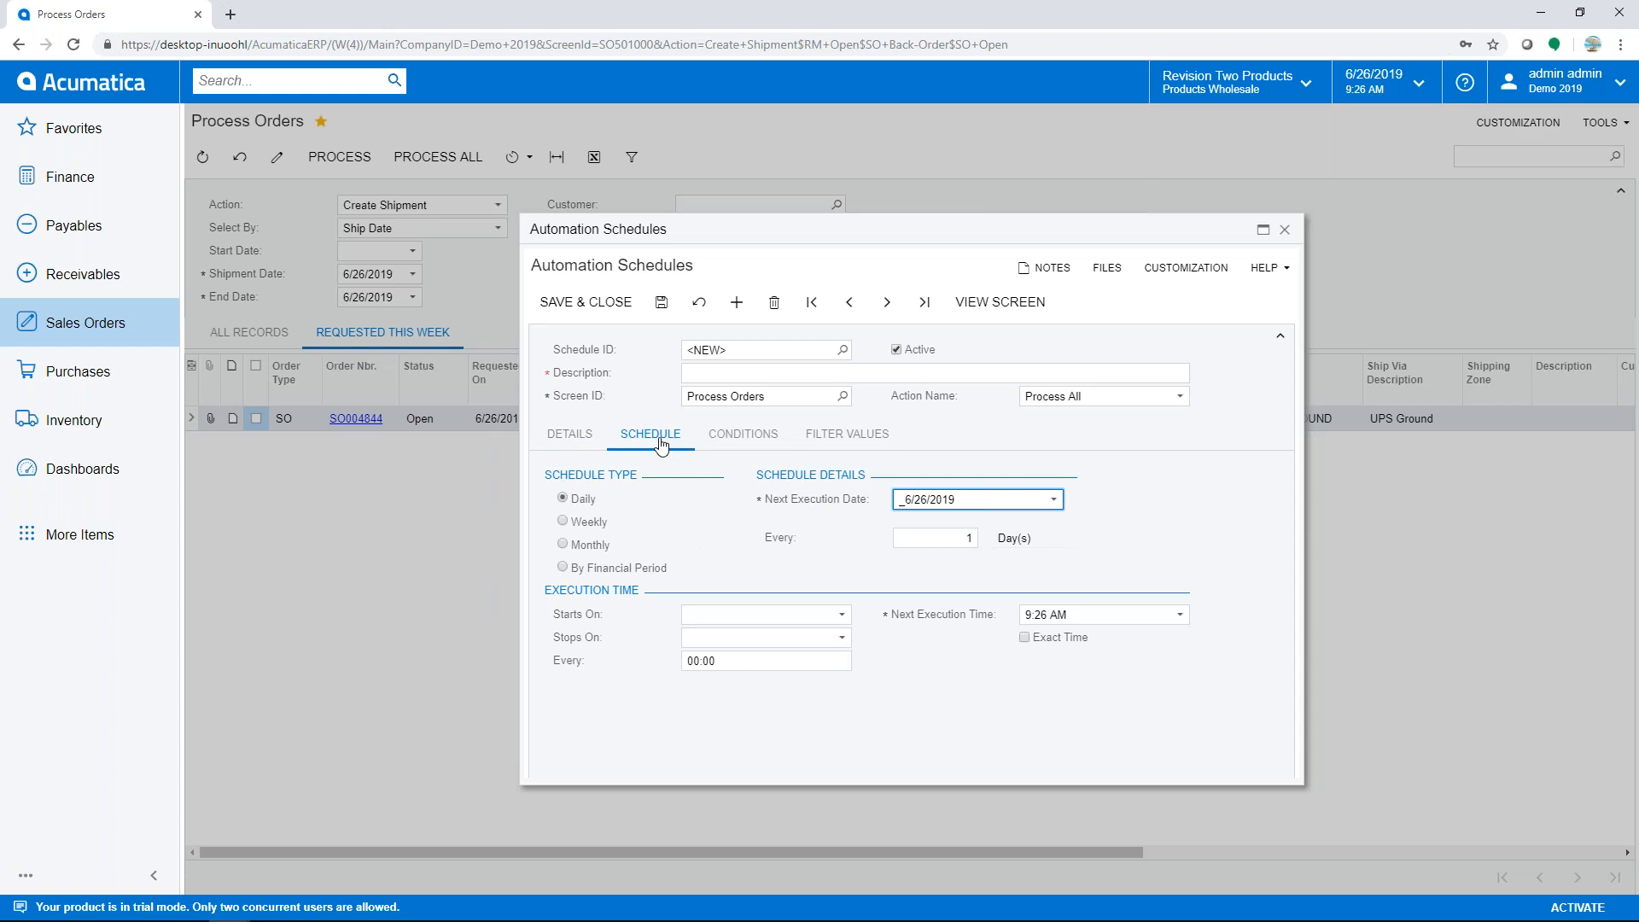
click(719, 440)
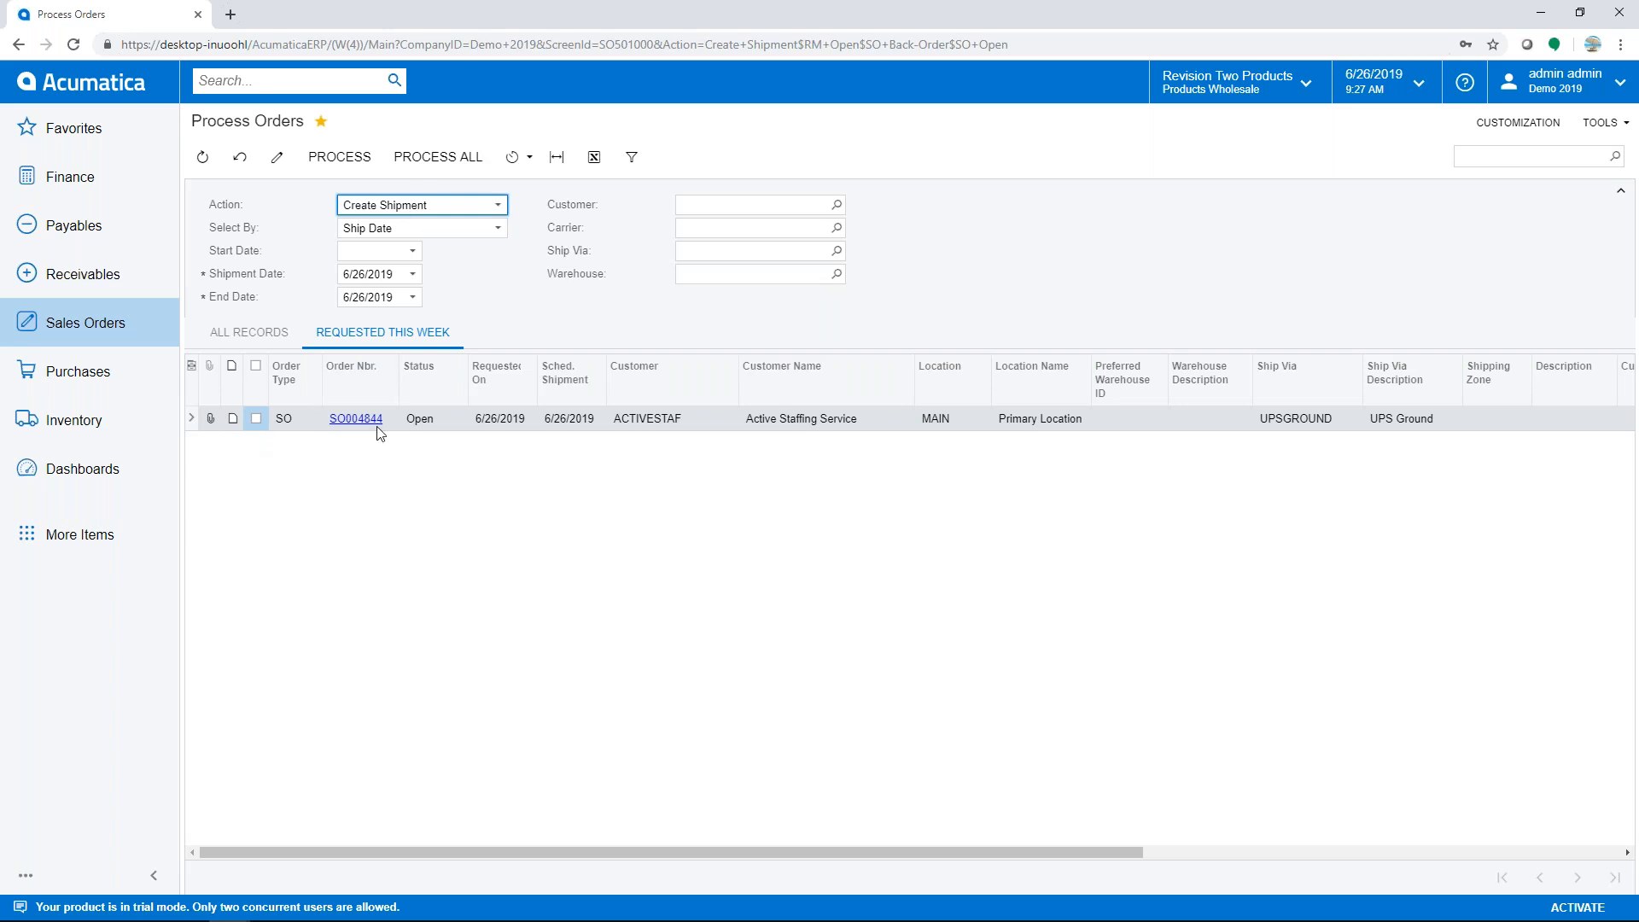
click(445, 162)
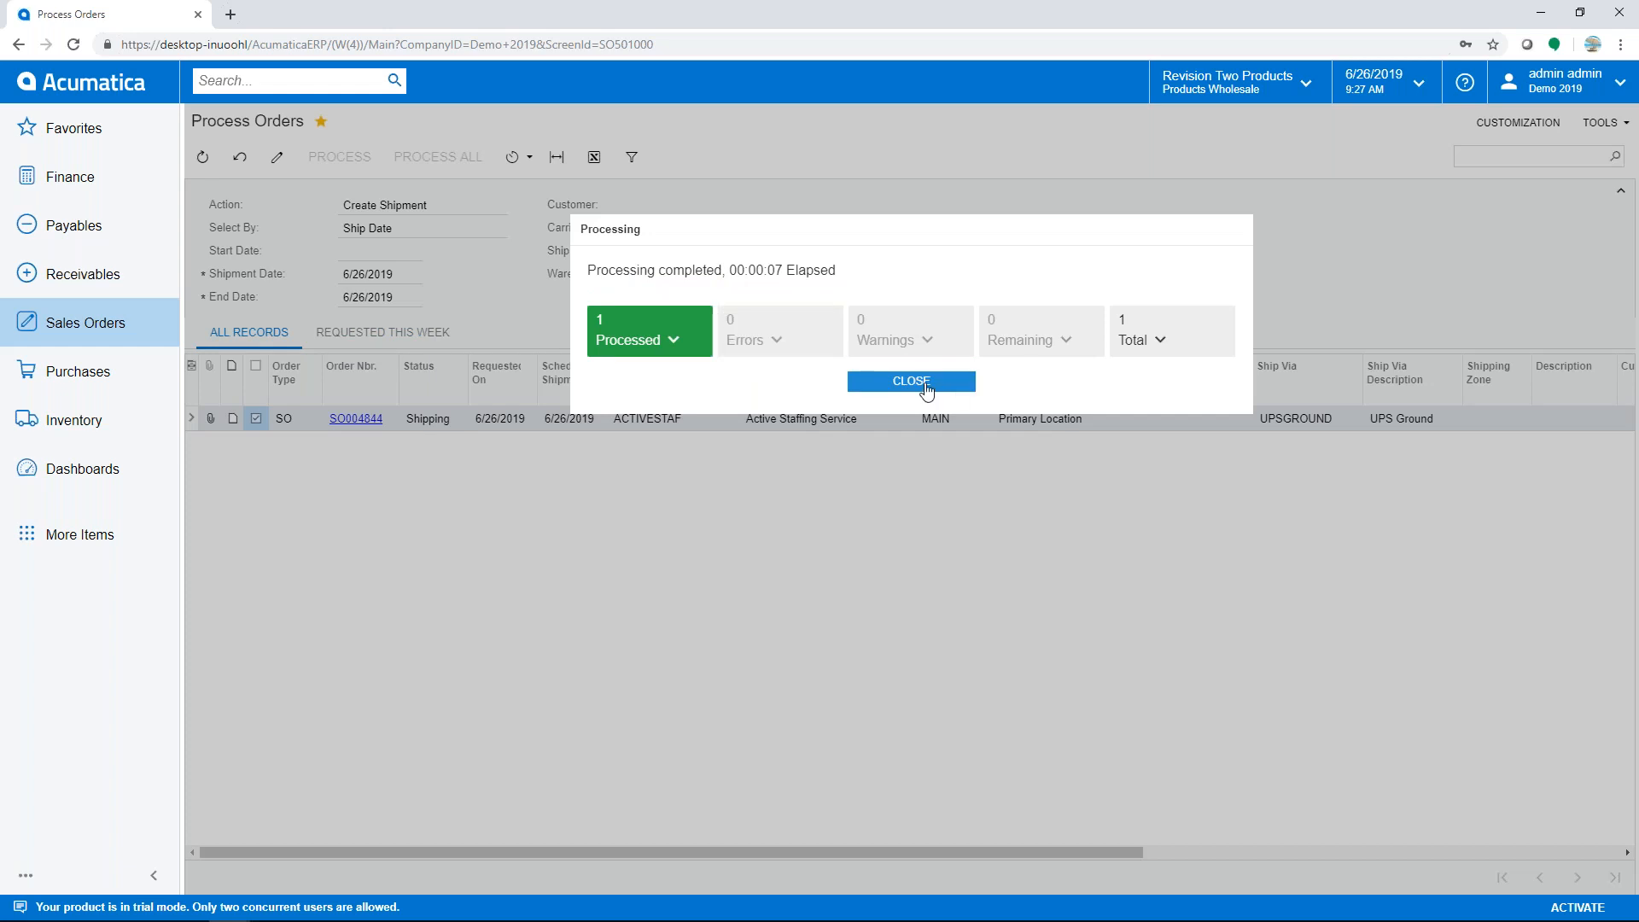
- Dismiss the completed processing results and go to Sales Orders > Process Shipments
click(926, 384)
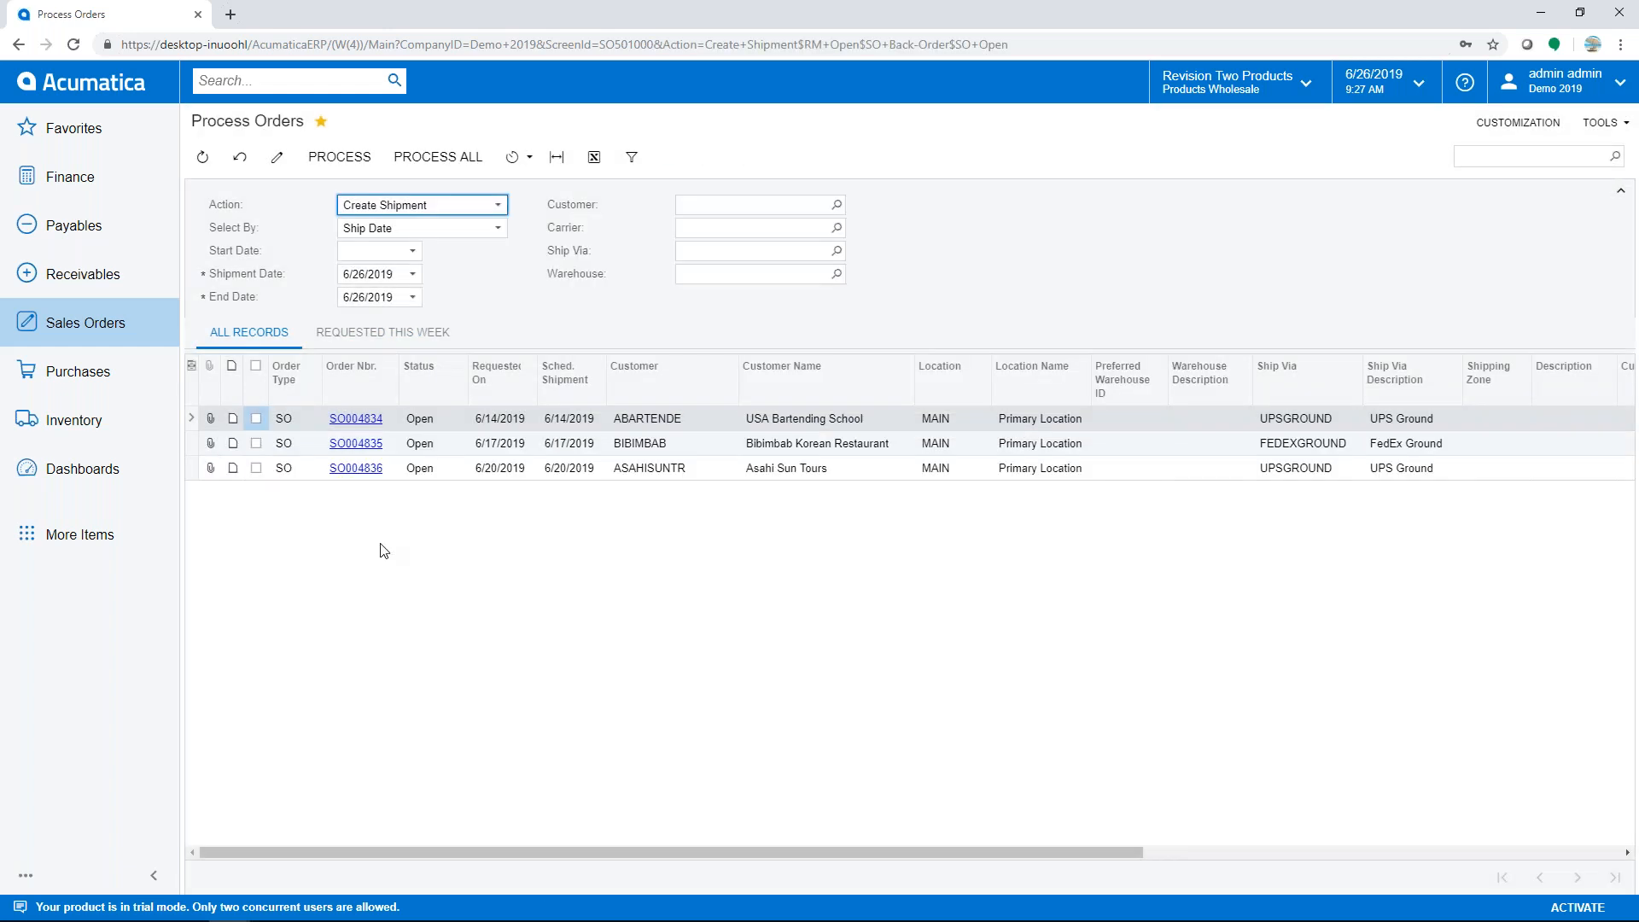
click(81, 327)
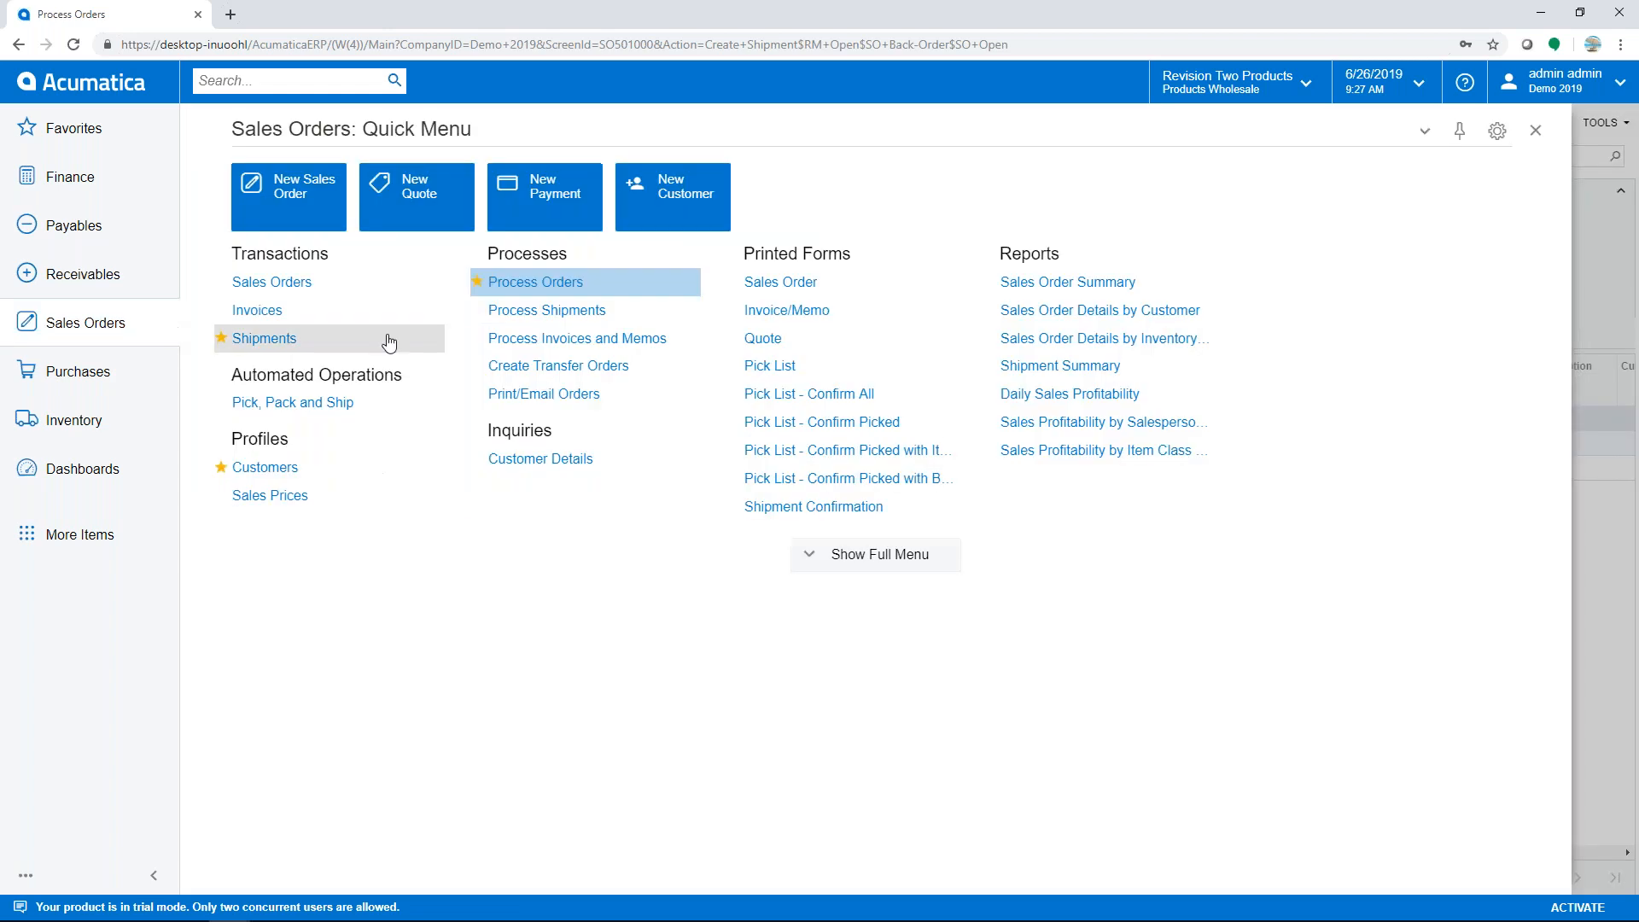
click(543, 311)
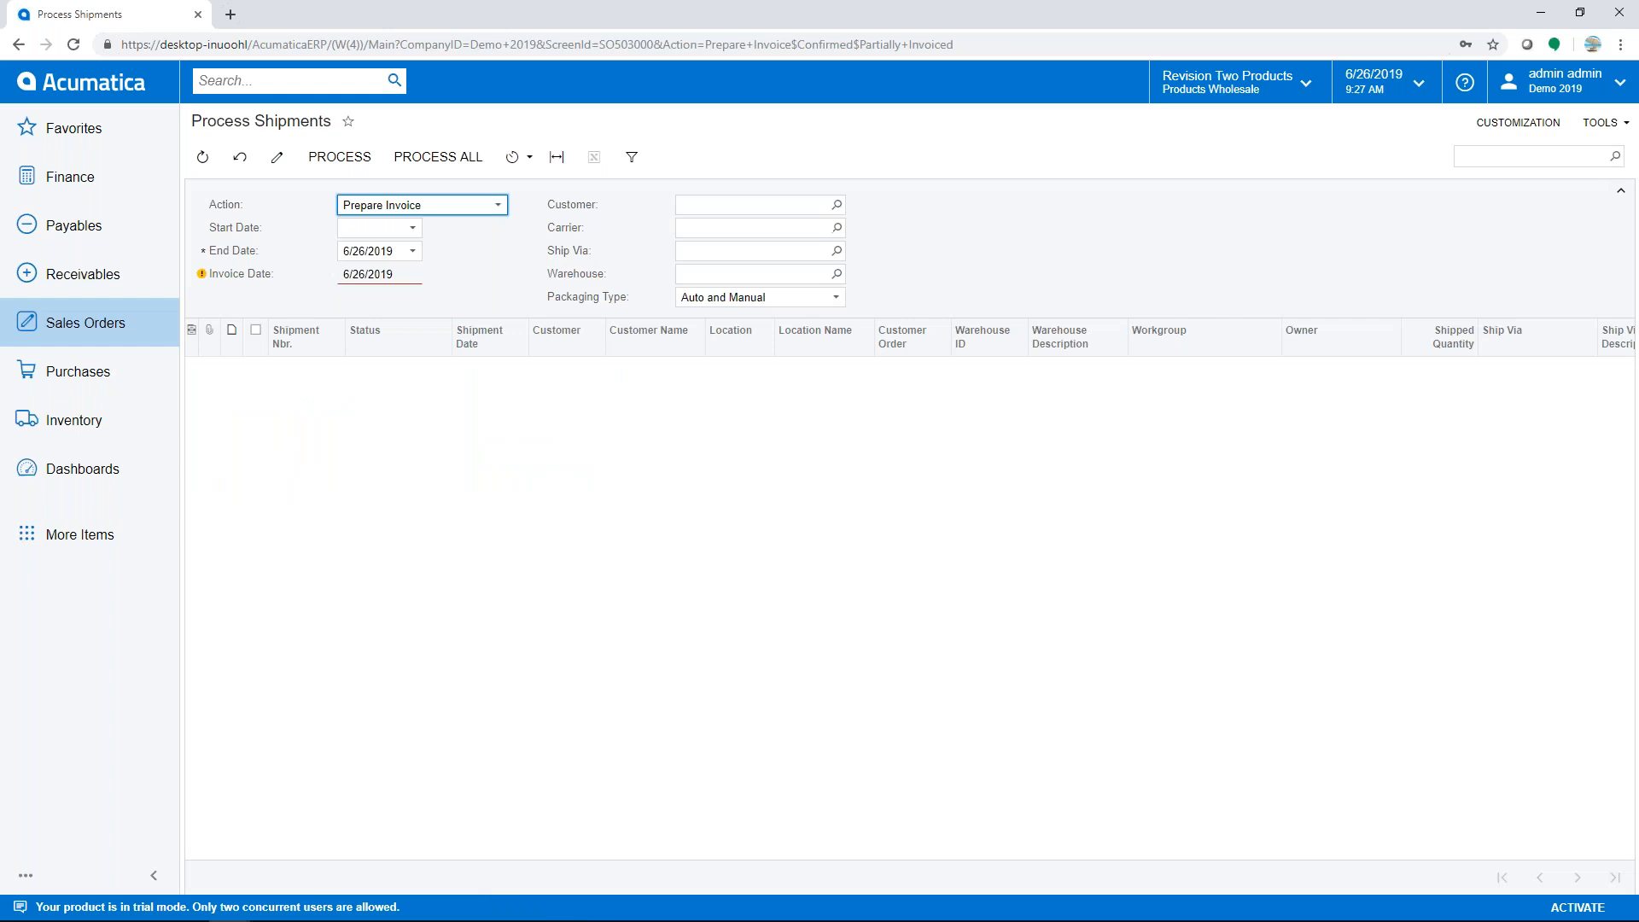
- Switch the Process Shipments action to Print Pick List
click(495, 206)
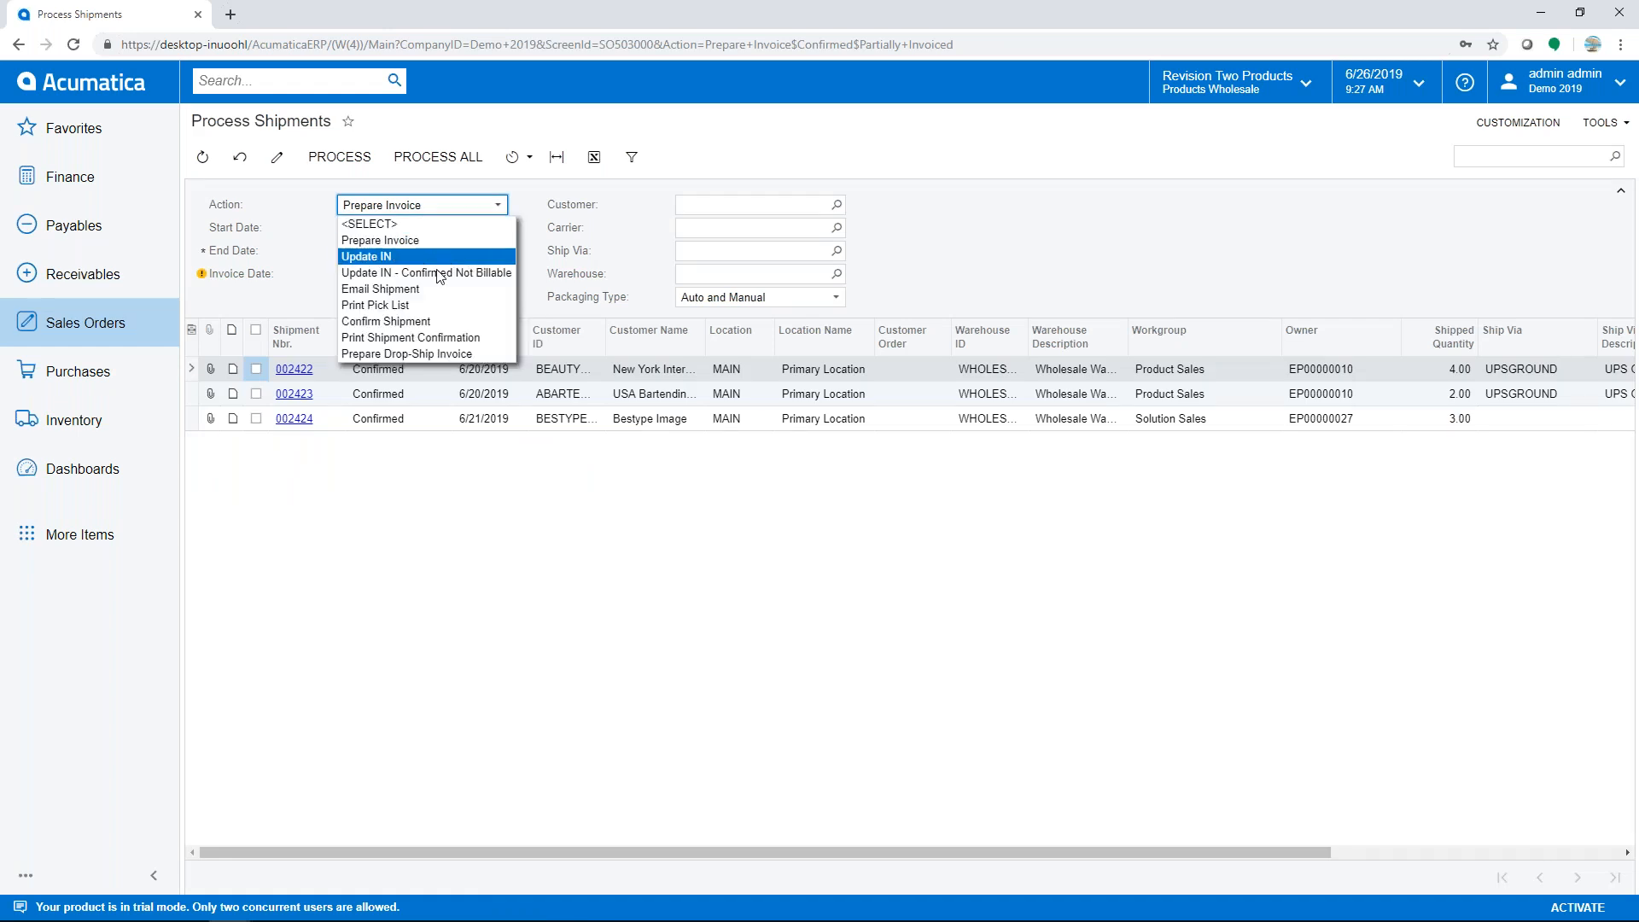
click(394, 305)
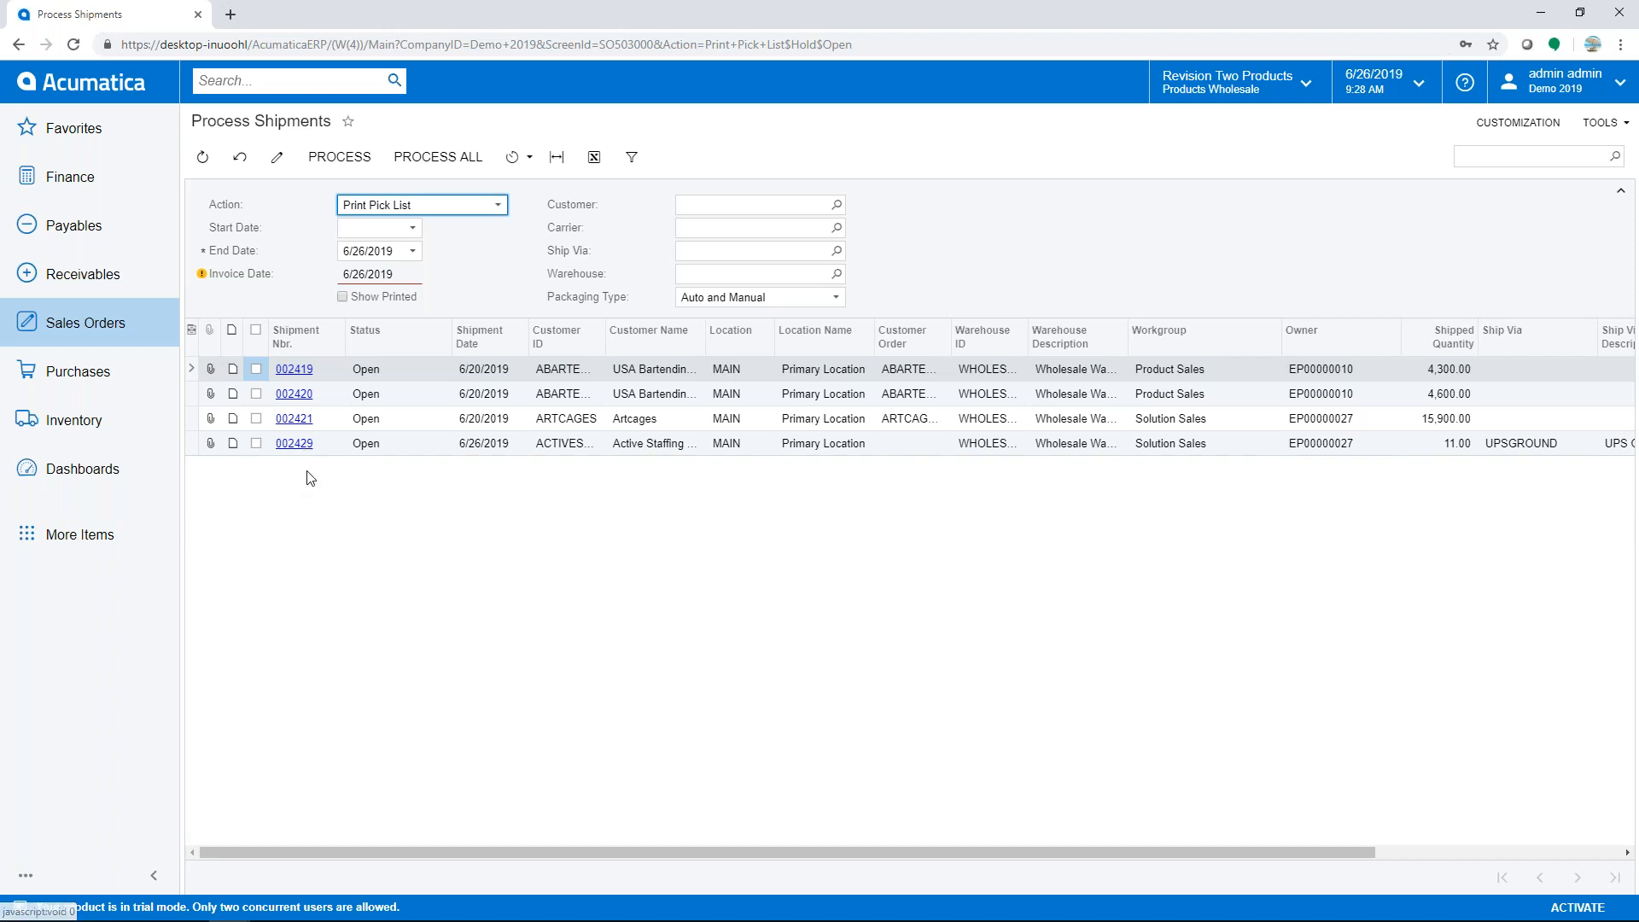
- Review AALEGO500's cross-reference barcodes, selecting the AALEGO500B case row, then return home
click(73, 419)
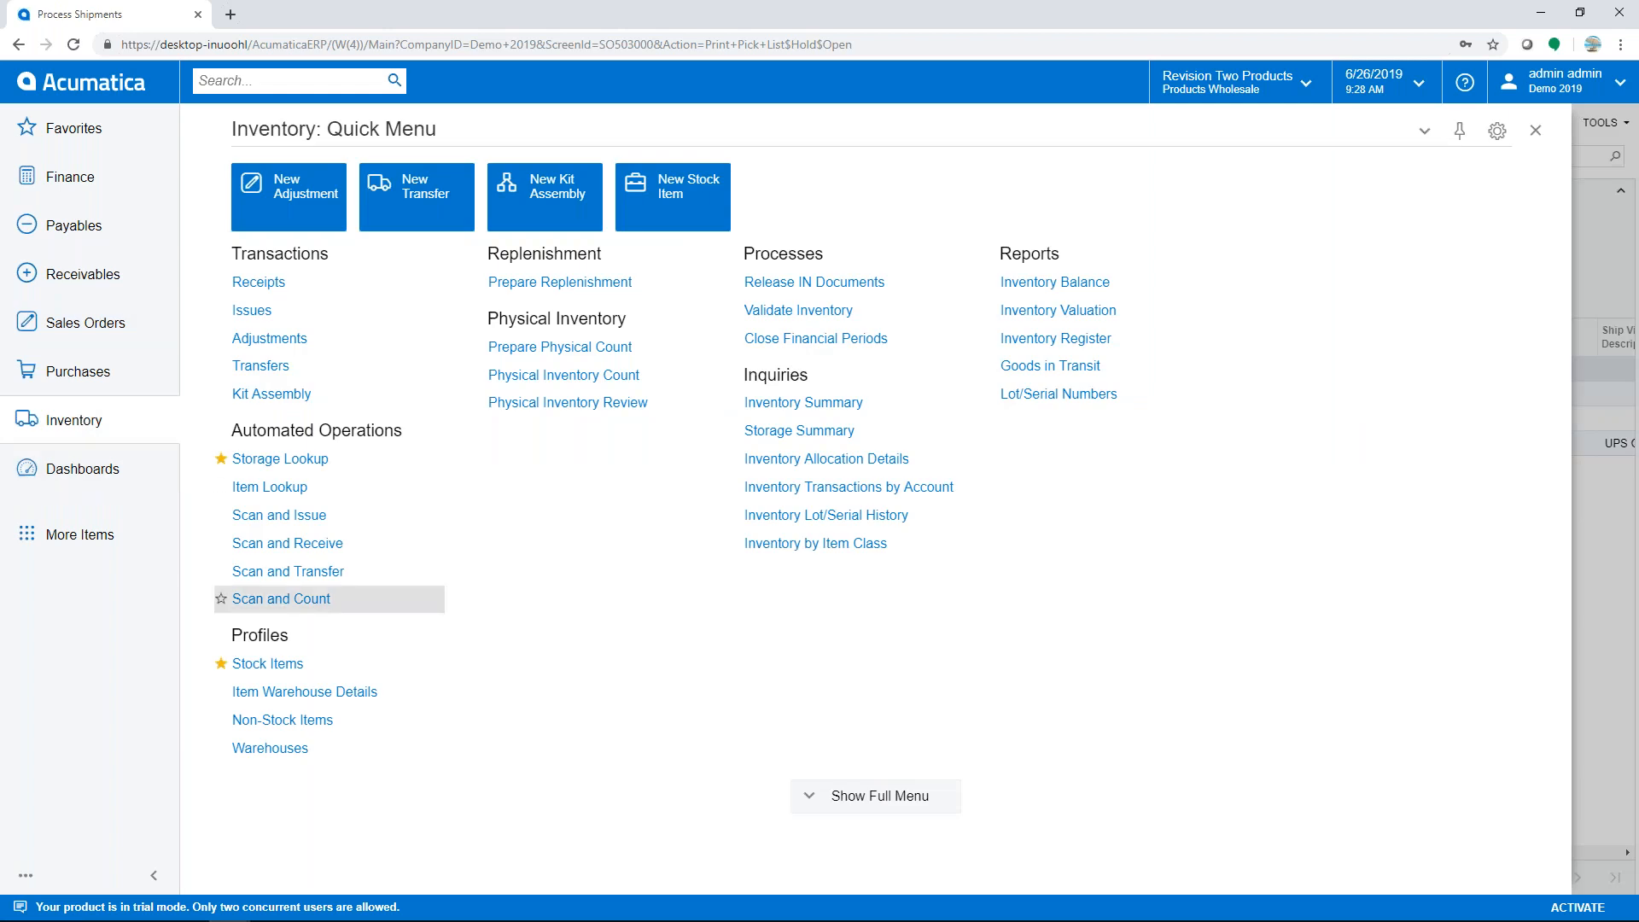
click(274, 665)
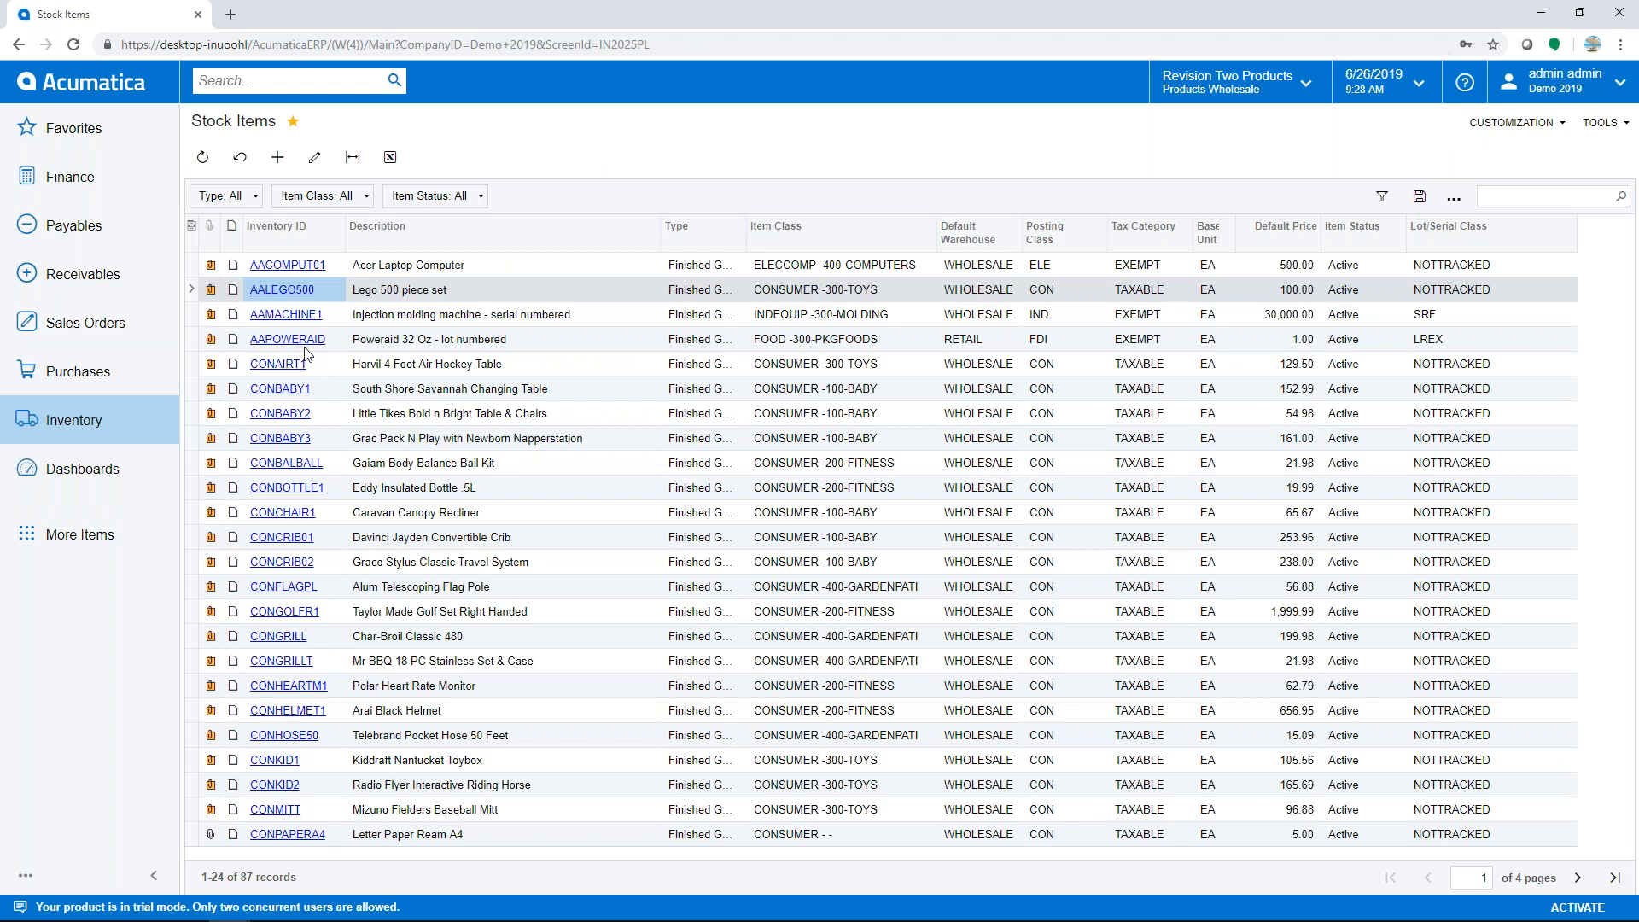
click(281, 289)
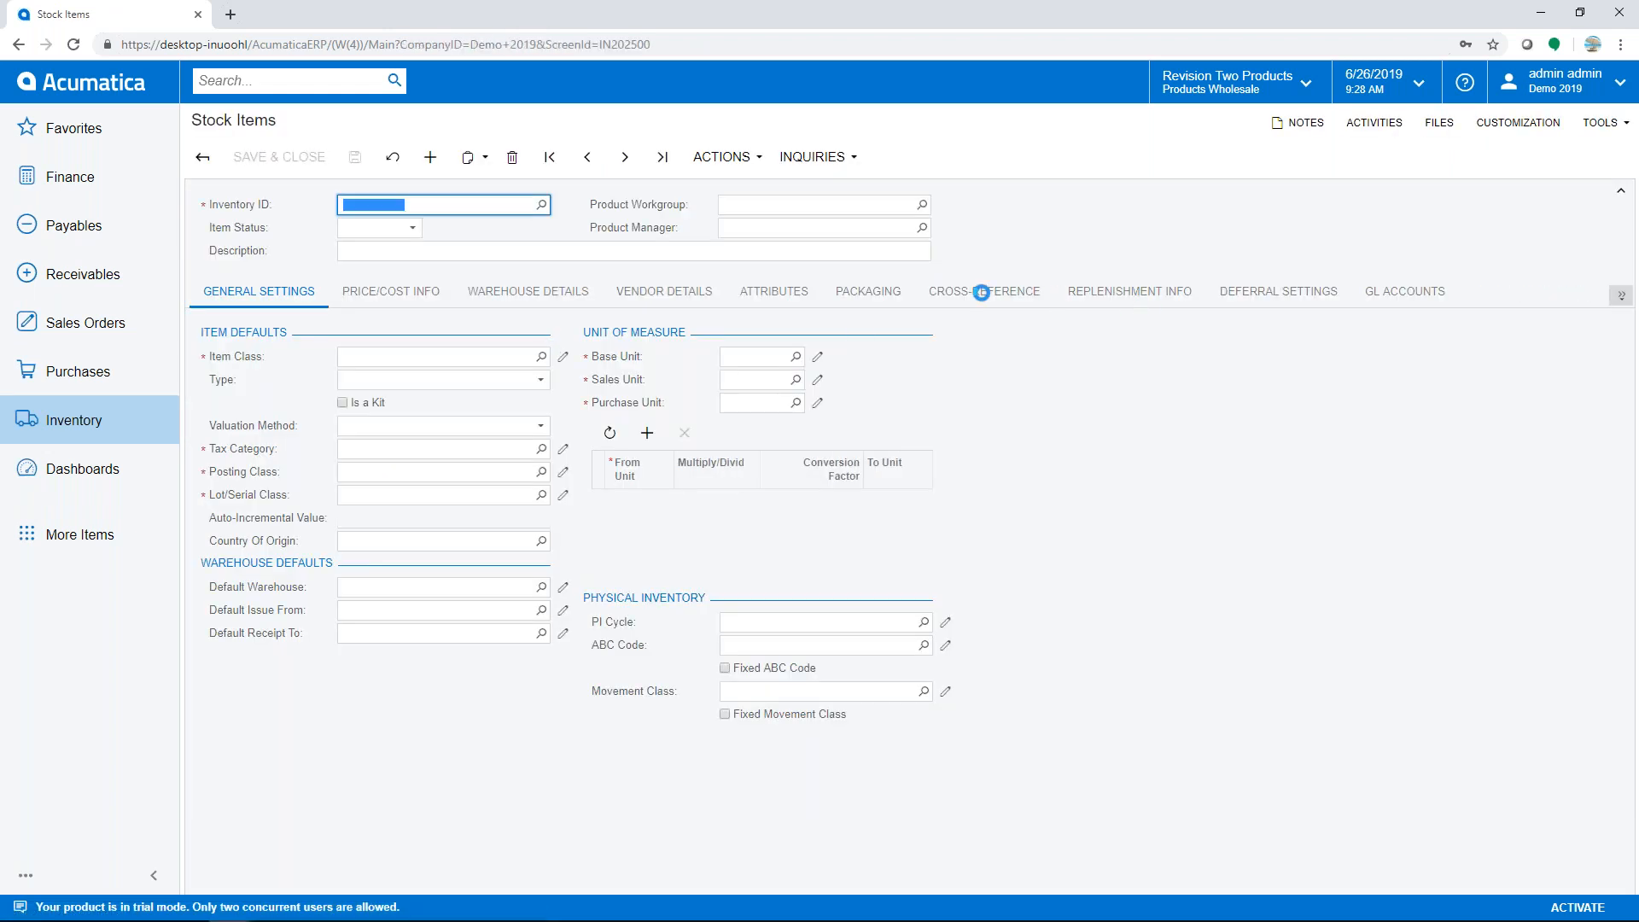
click(981, 292)
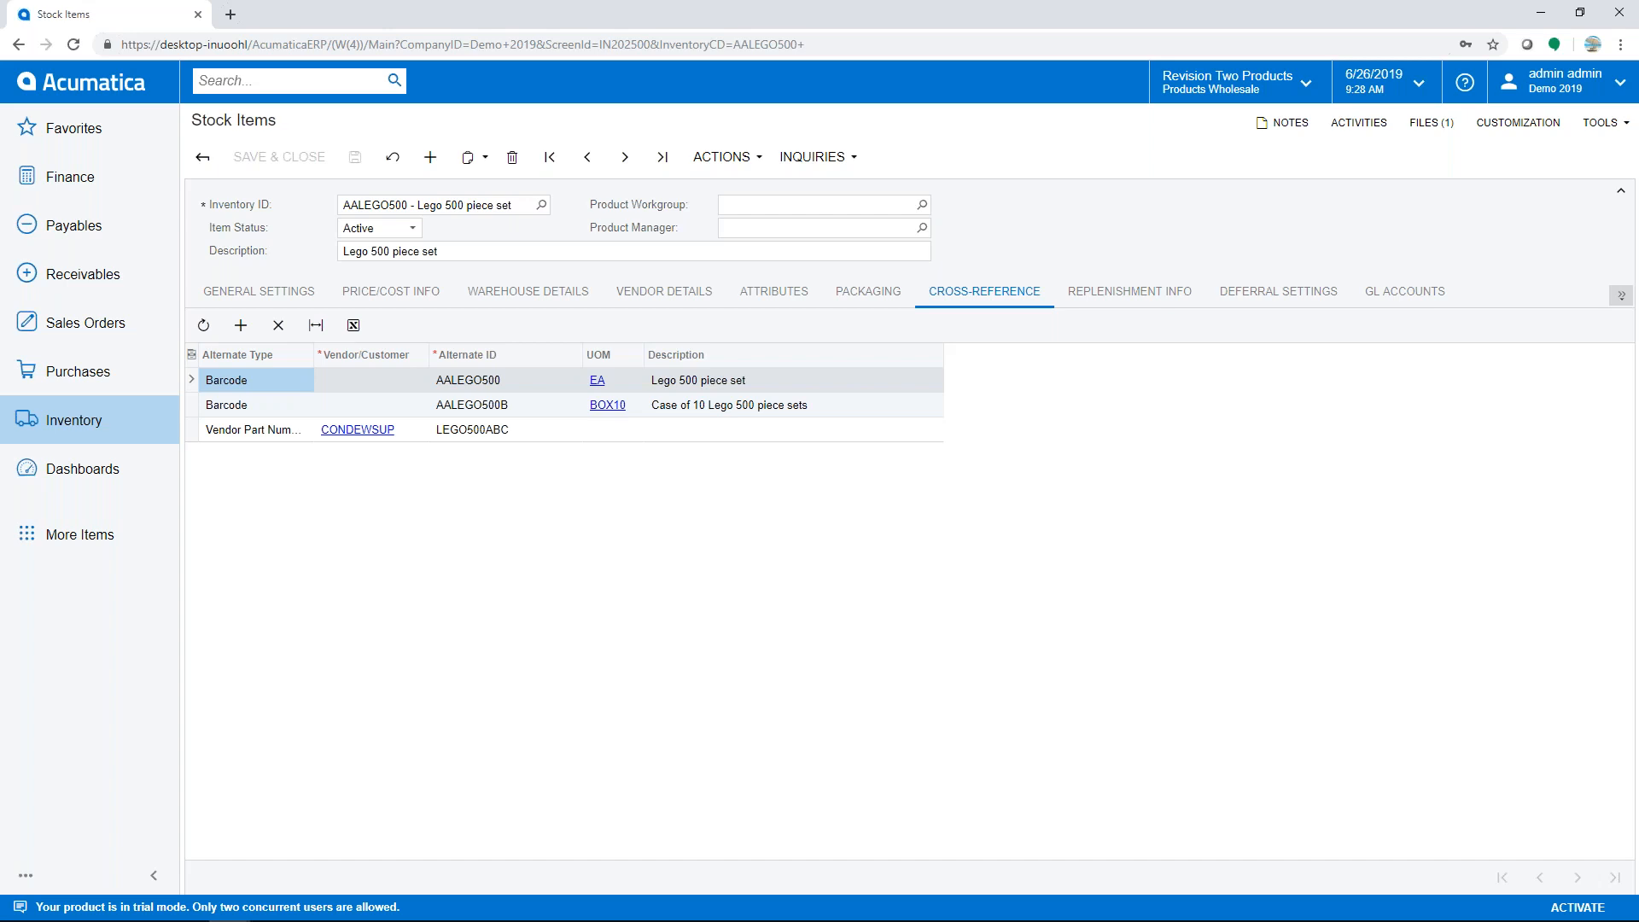
click(191, 410)
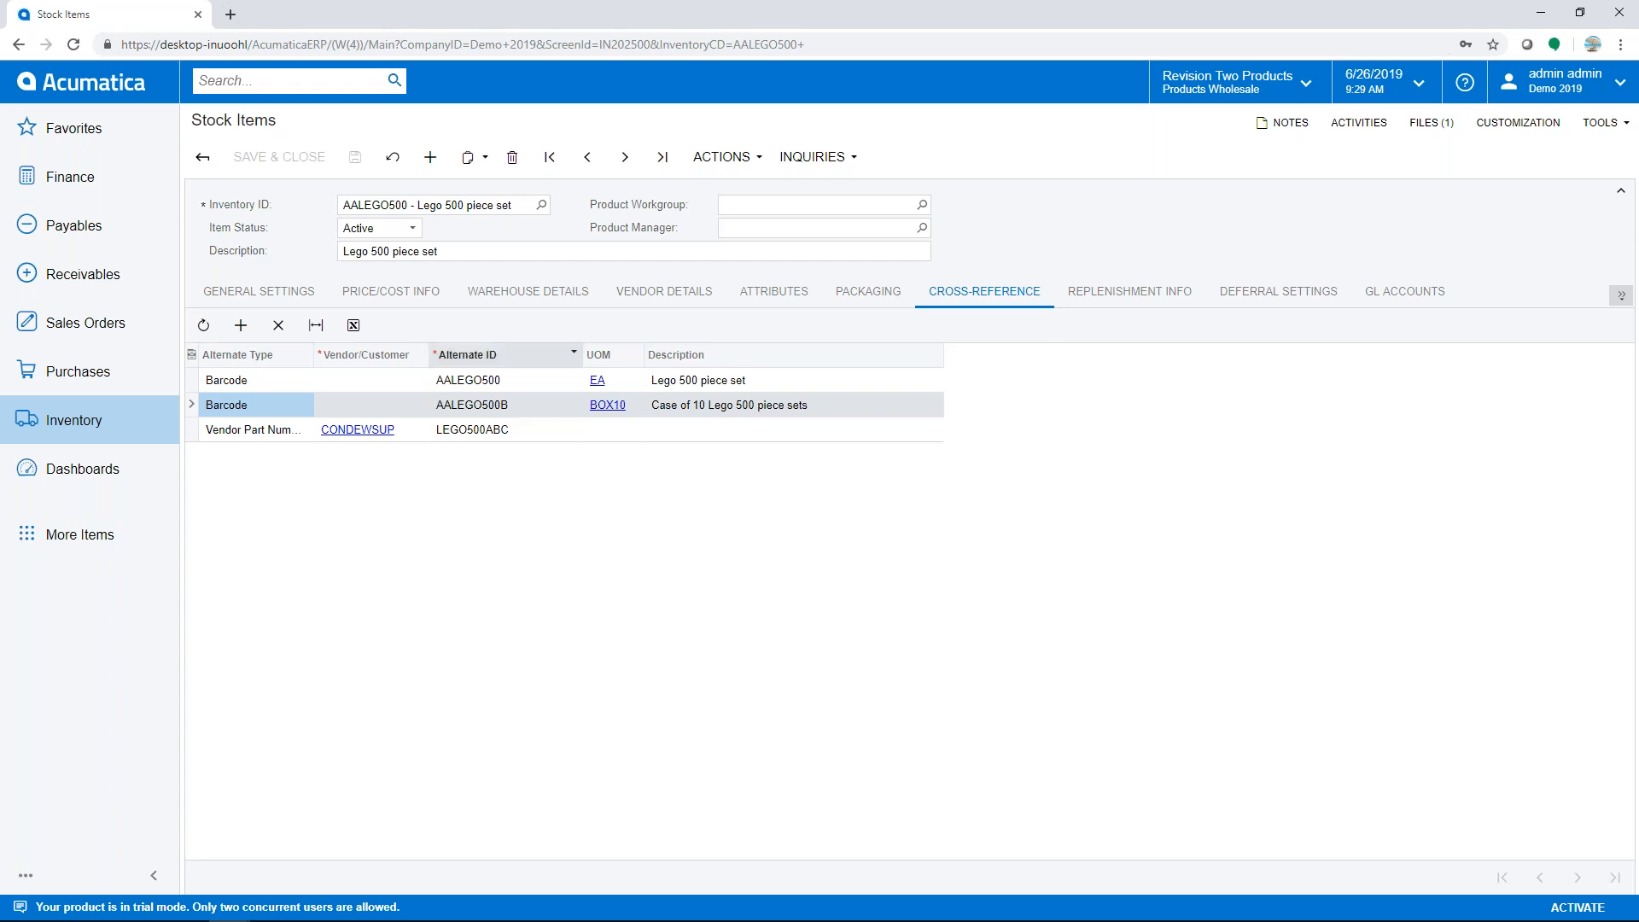
click(99, 84)
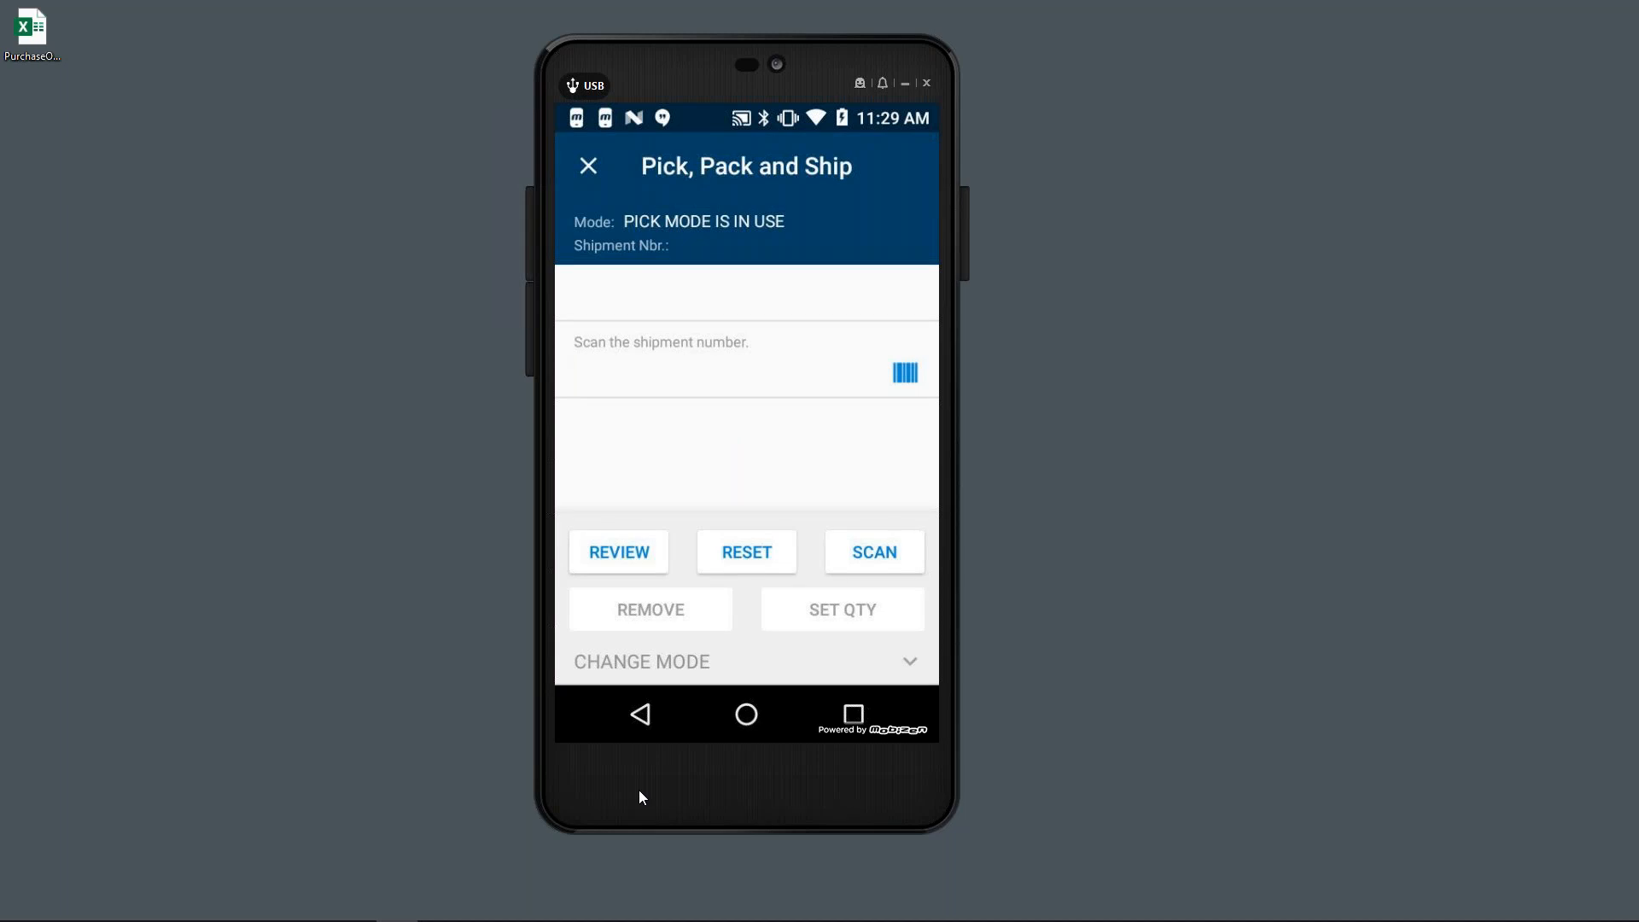
- Load shipment 002429 for picking and set the pick location to R1S1
text(002429)
key(Return)
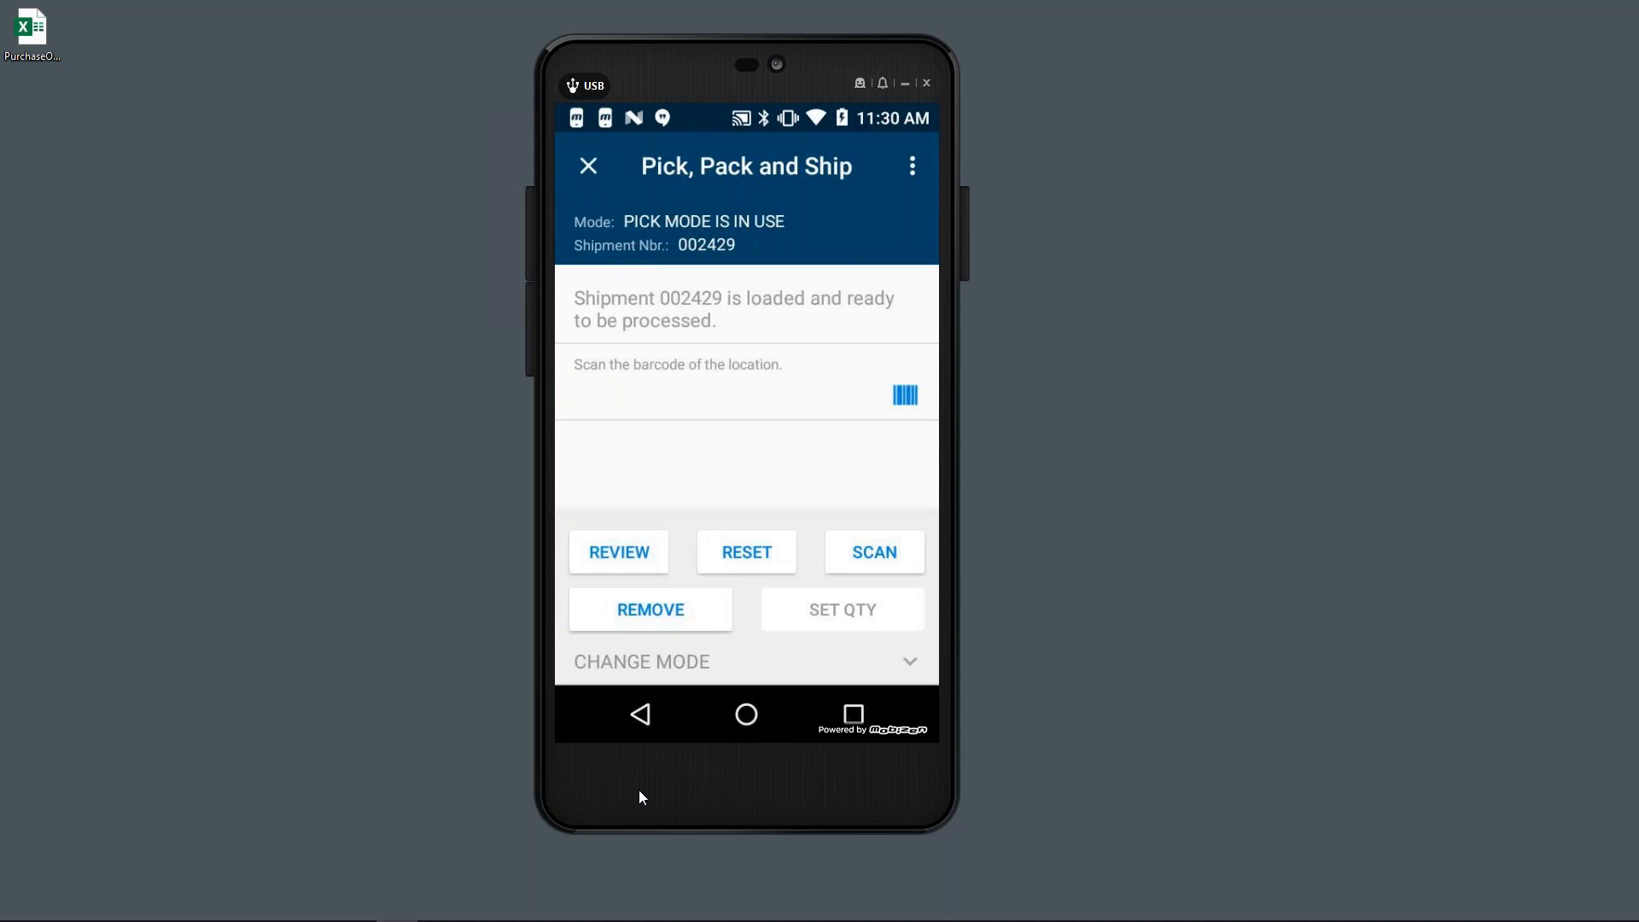
text(AALEGO500B)
key(Return)
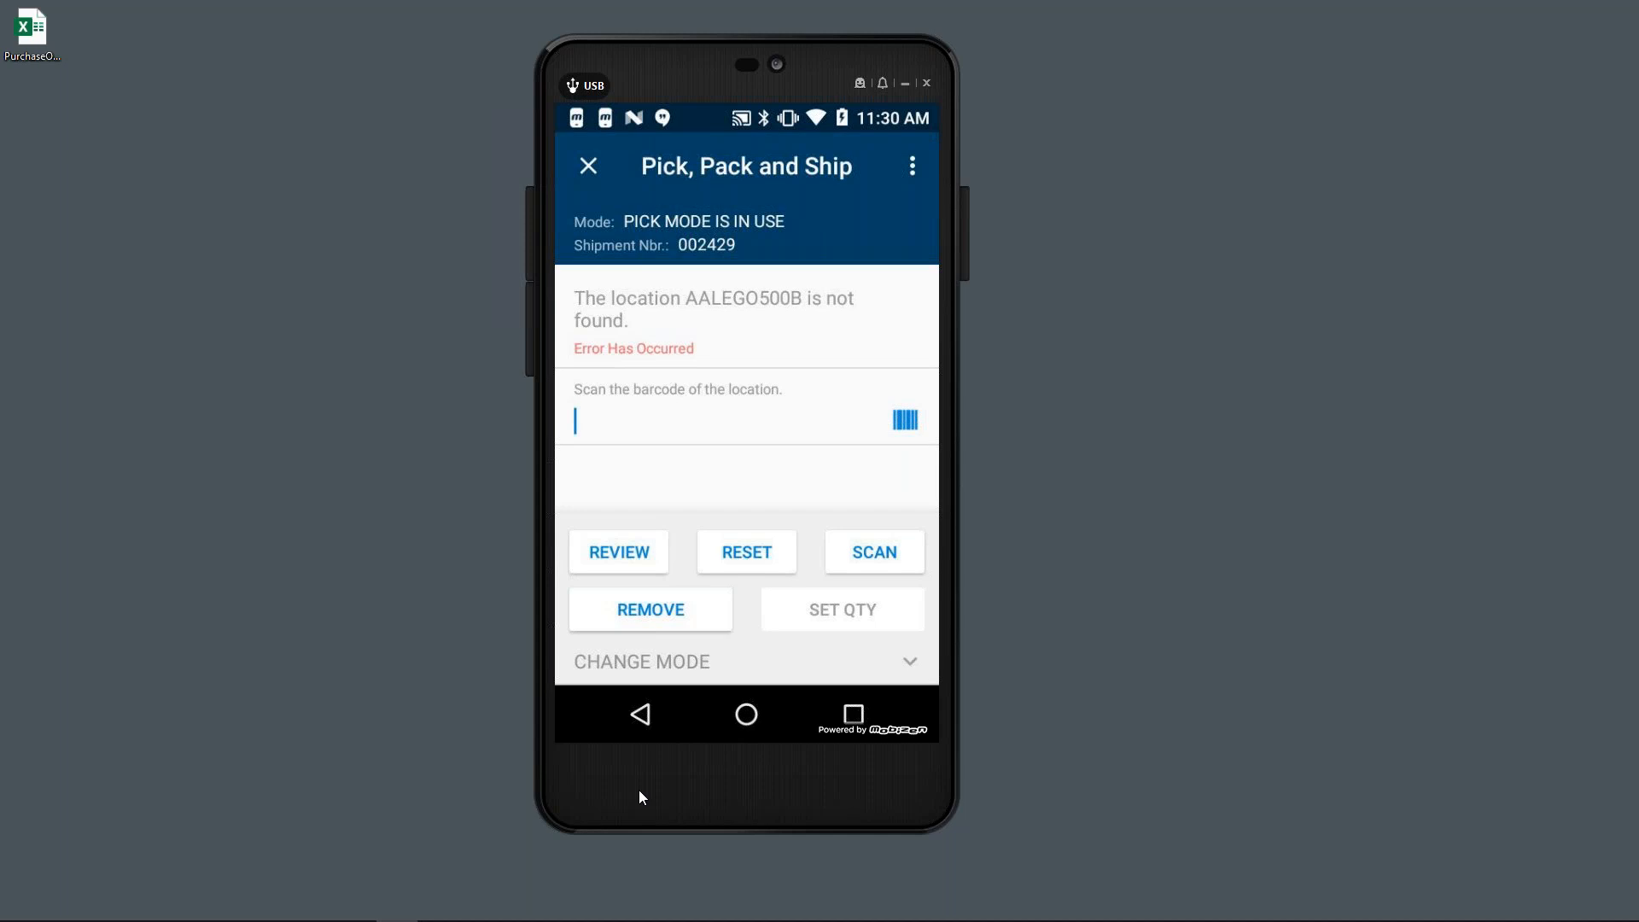
text(R1S1)
key(Return)
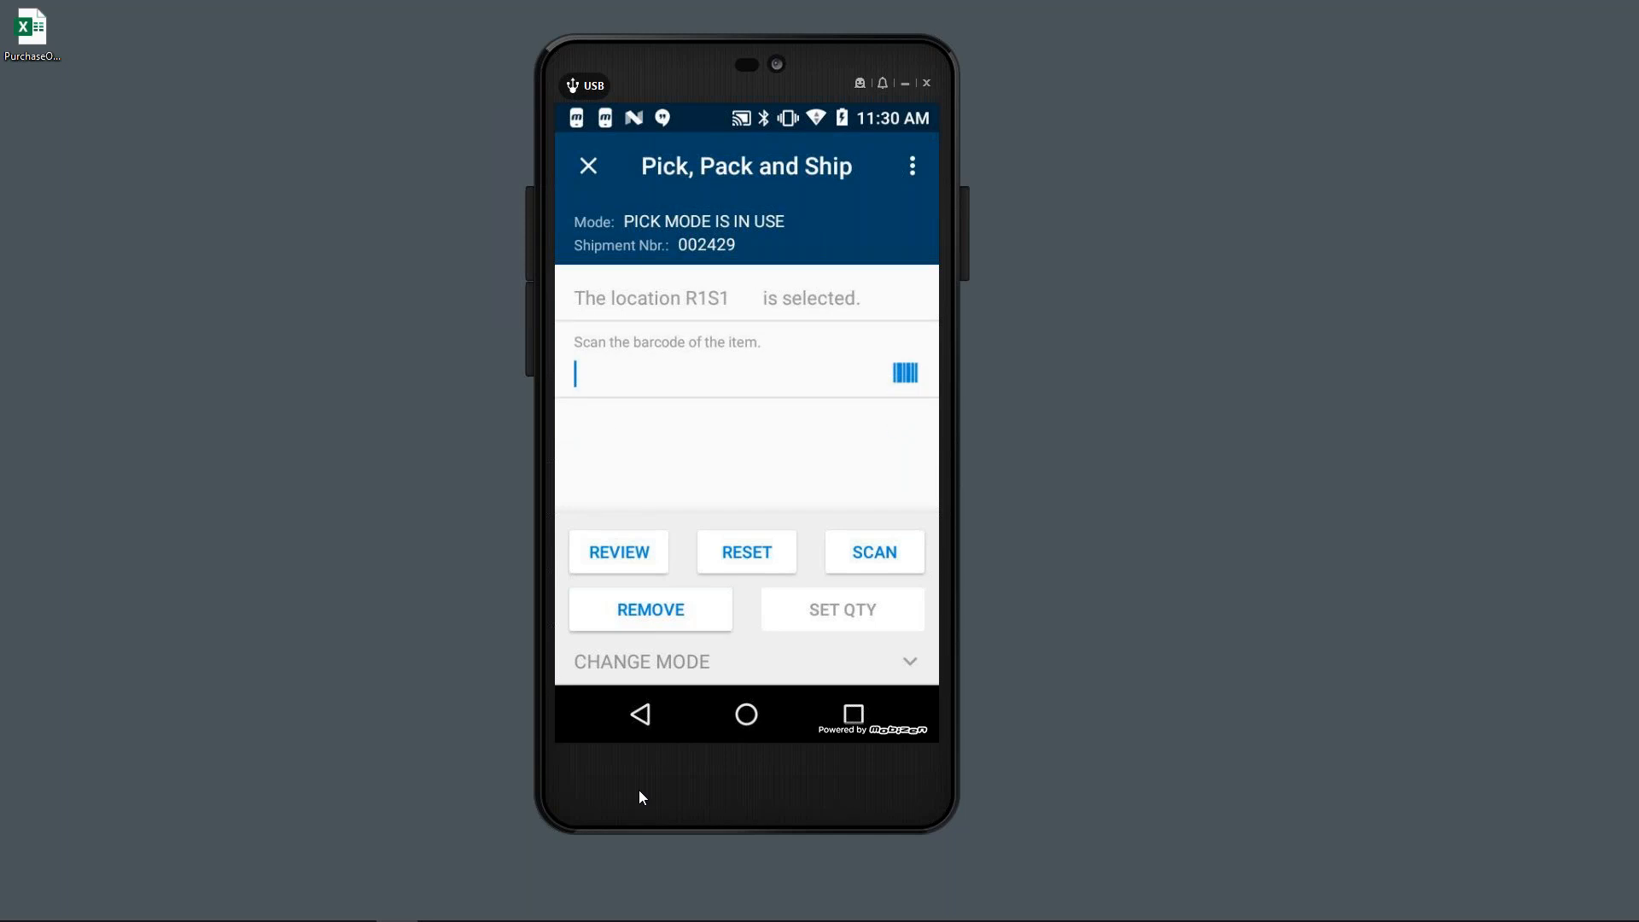
- Pick the AALEGO500 case via barcode AALEGO500B and pick CONBABY2
text(AALEGO500B)
key(Return)
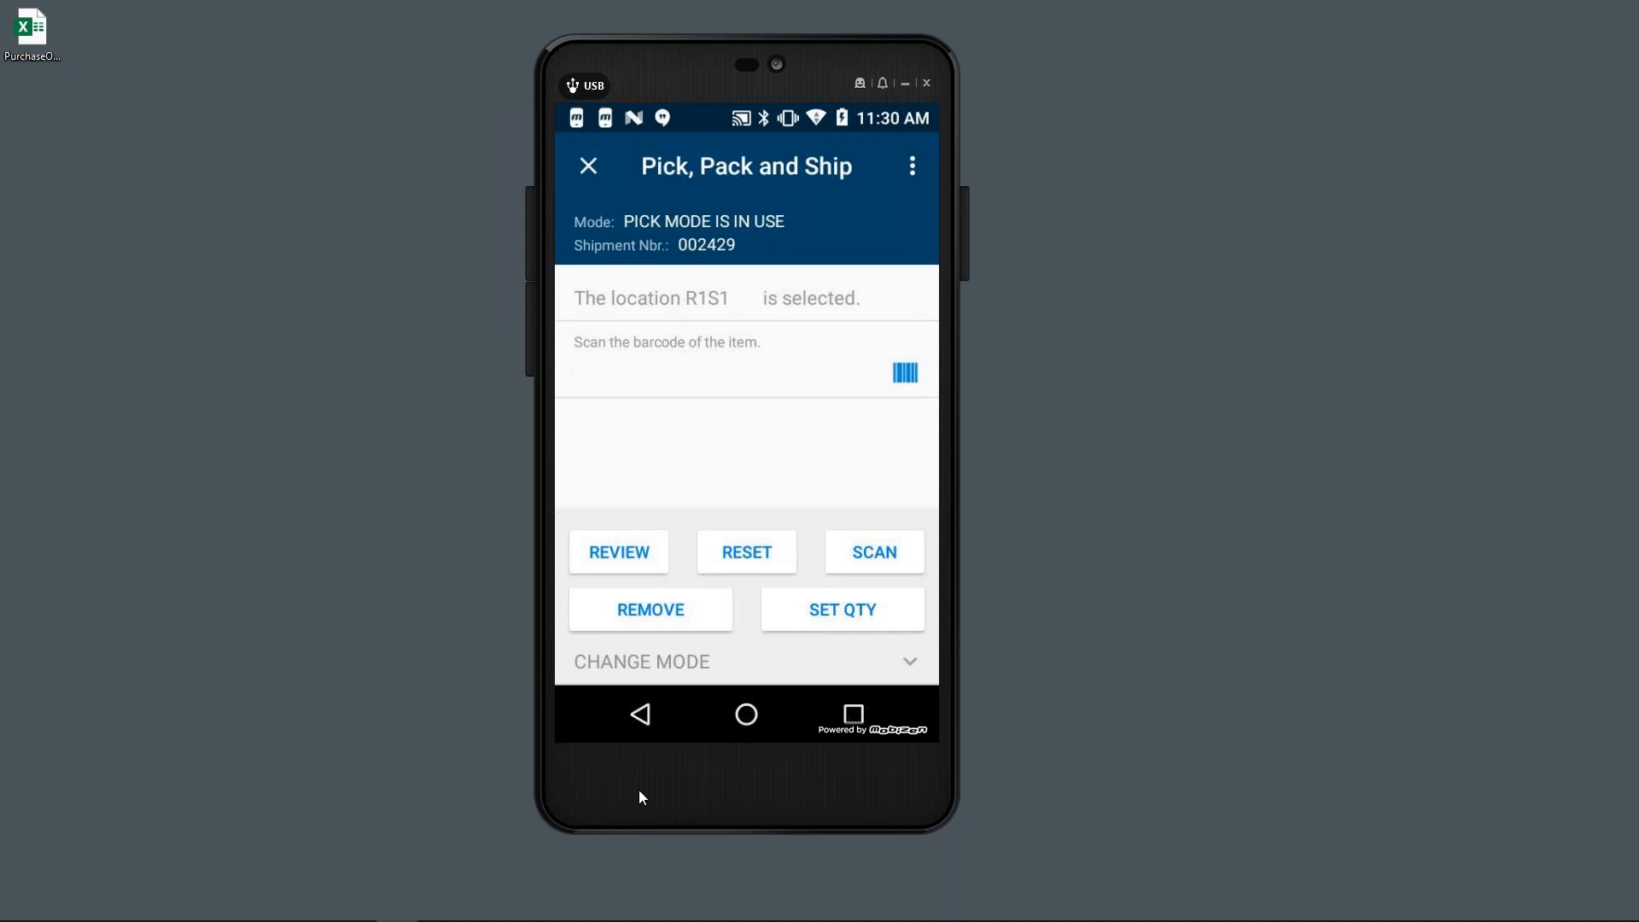
text(CONBABY2)
key(Return)
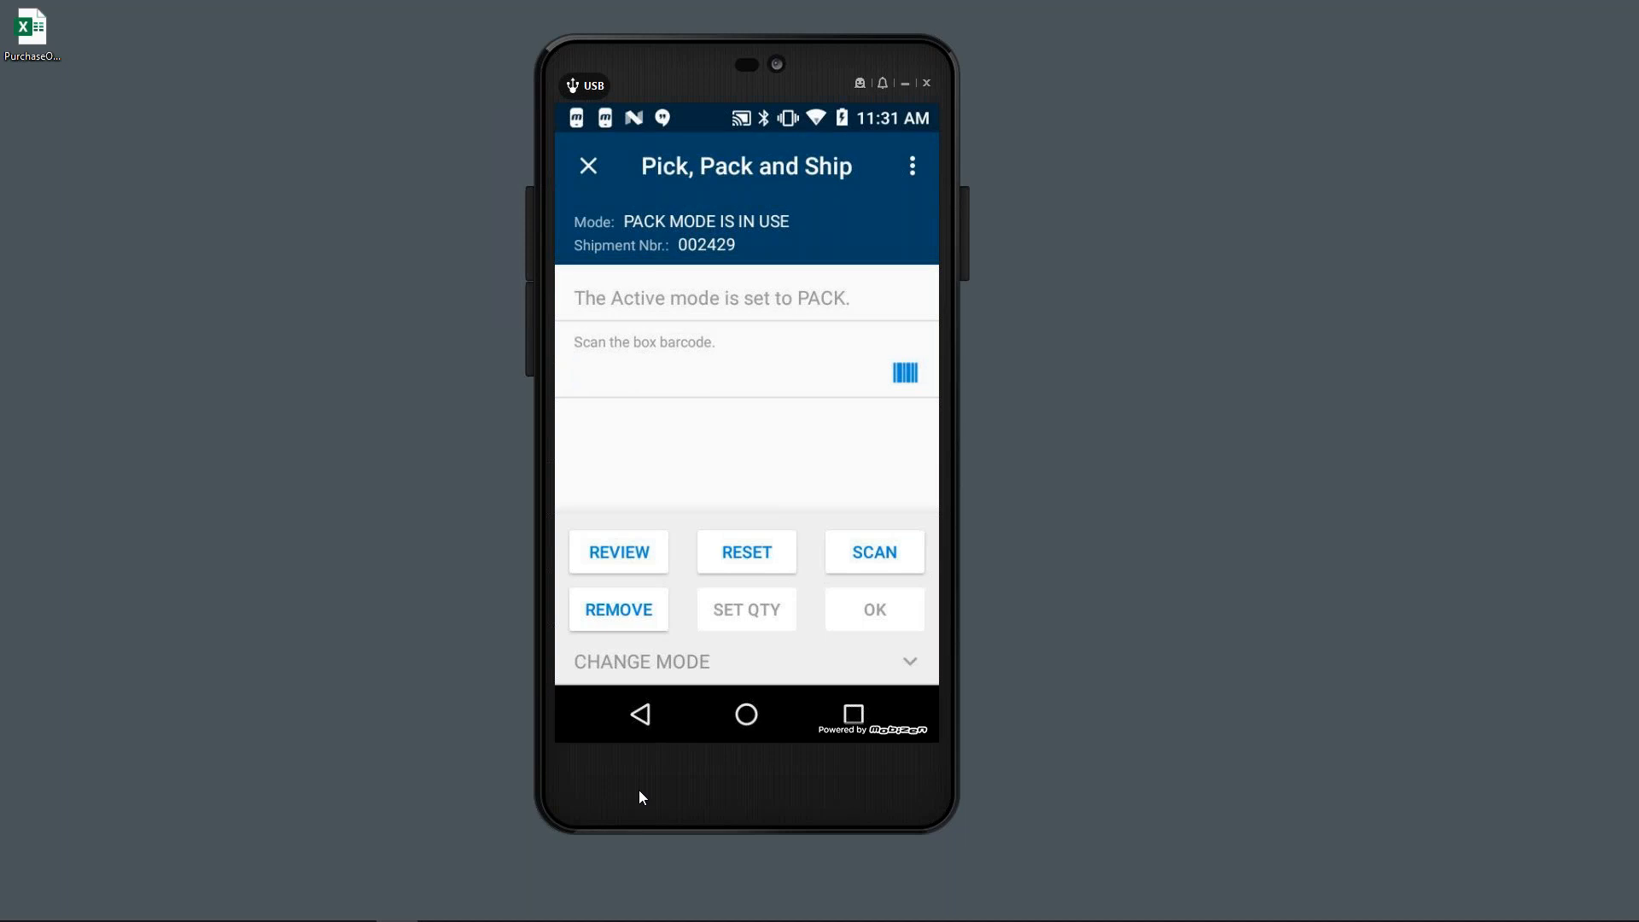
- Pack the AALEGO500B case into a MEDIUM box and confirm it at weight 5
text(MEDIUM)
key(Return)
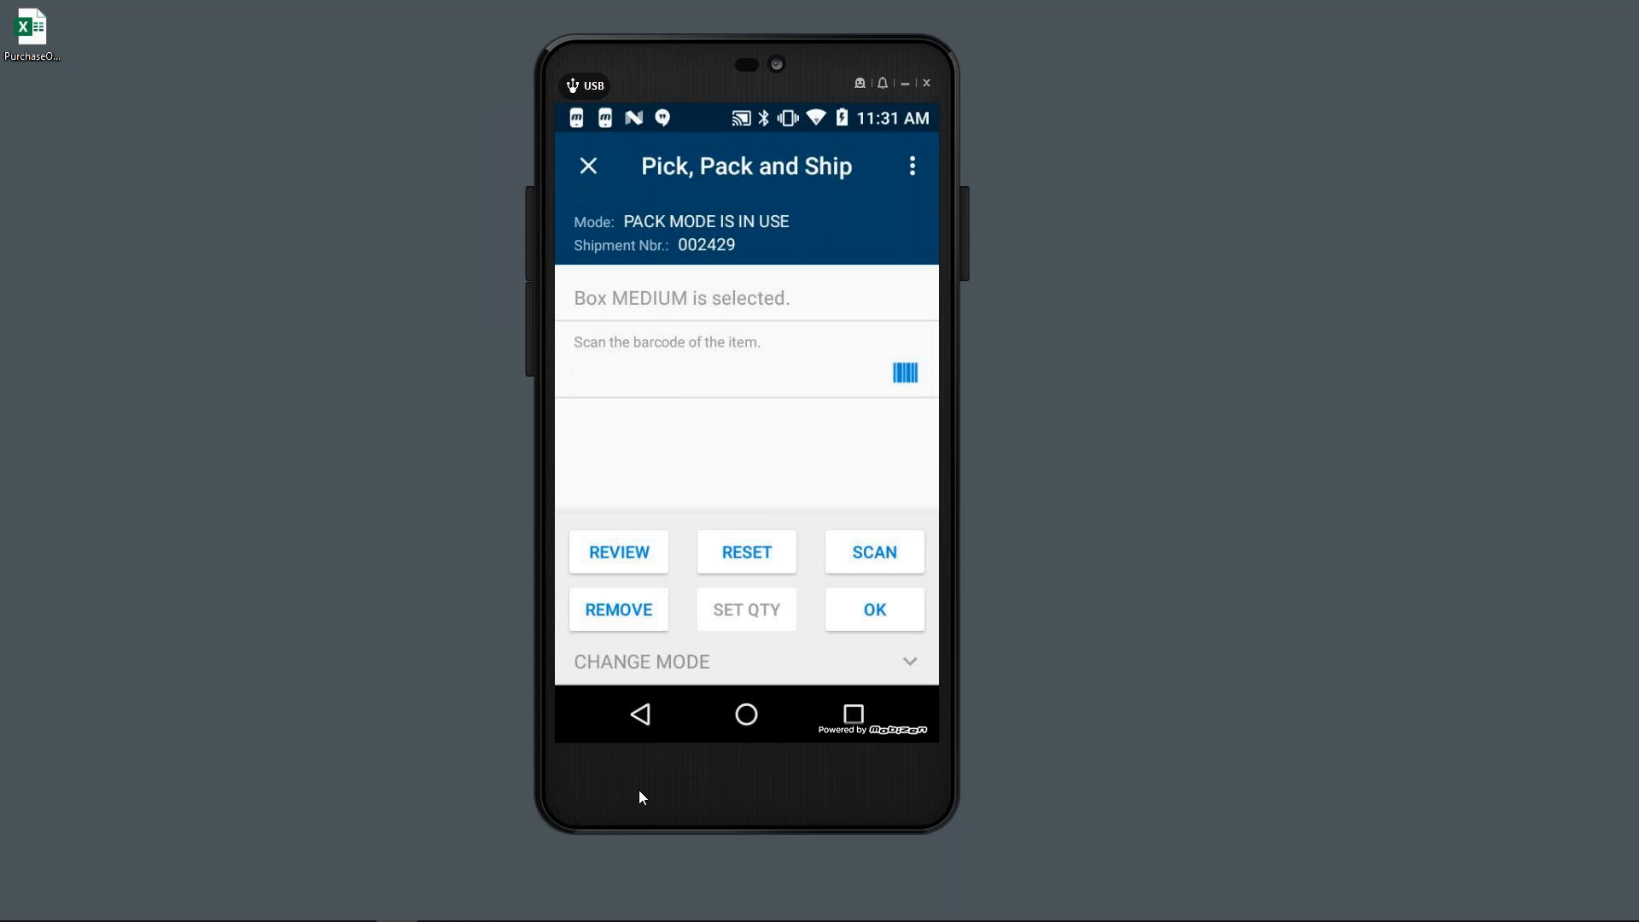
text(AALEGO500B)
key(Return)
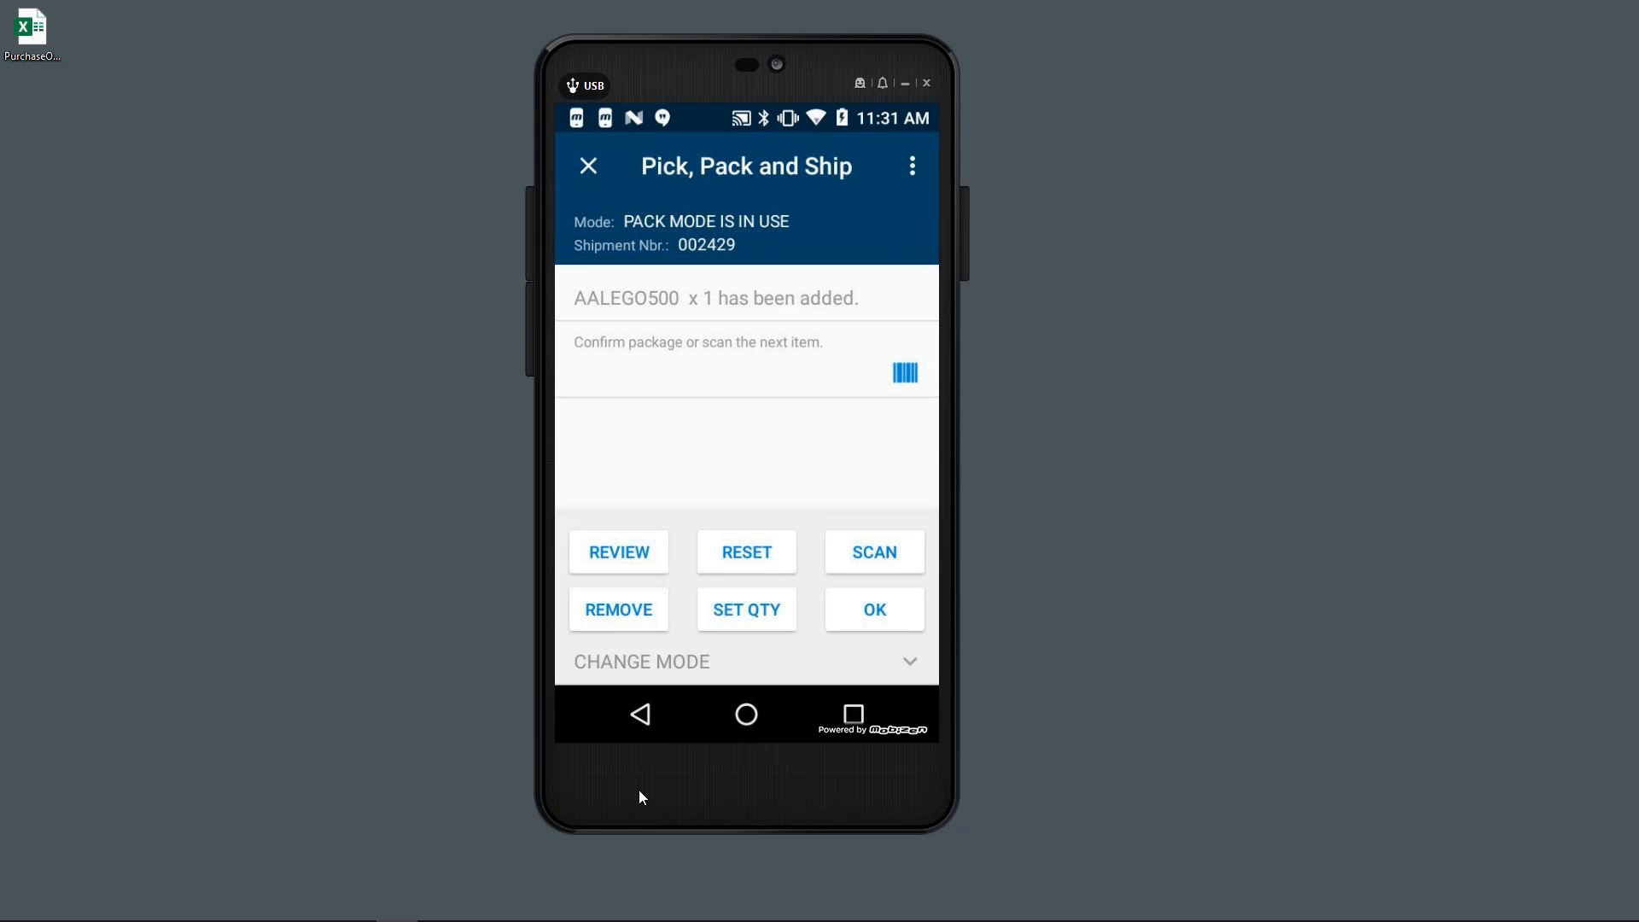
key(Return)
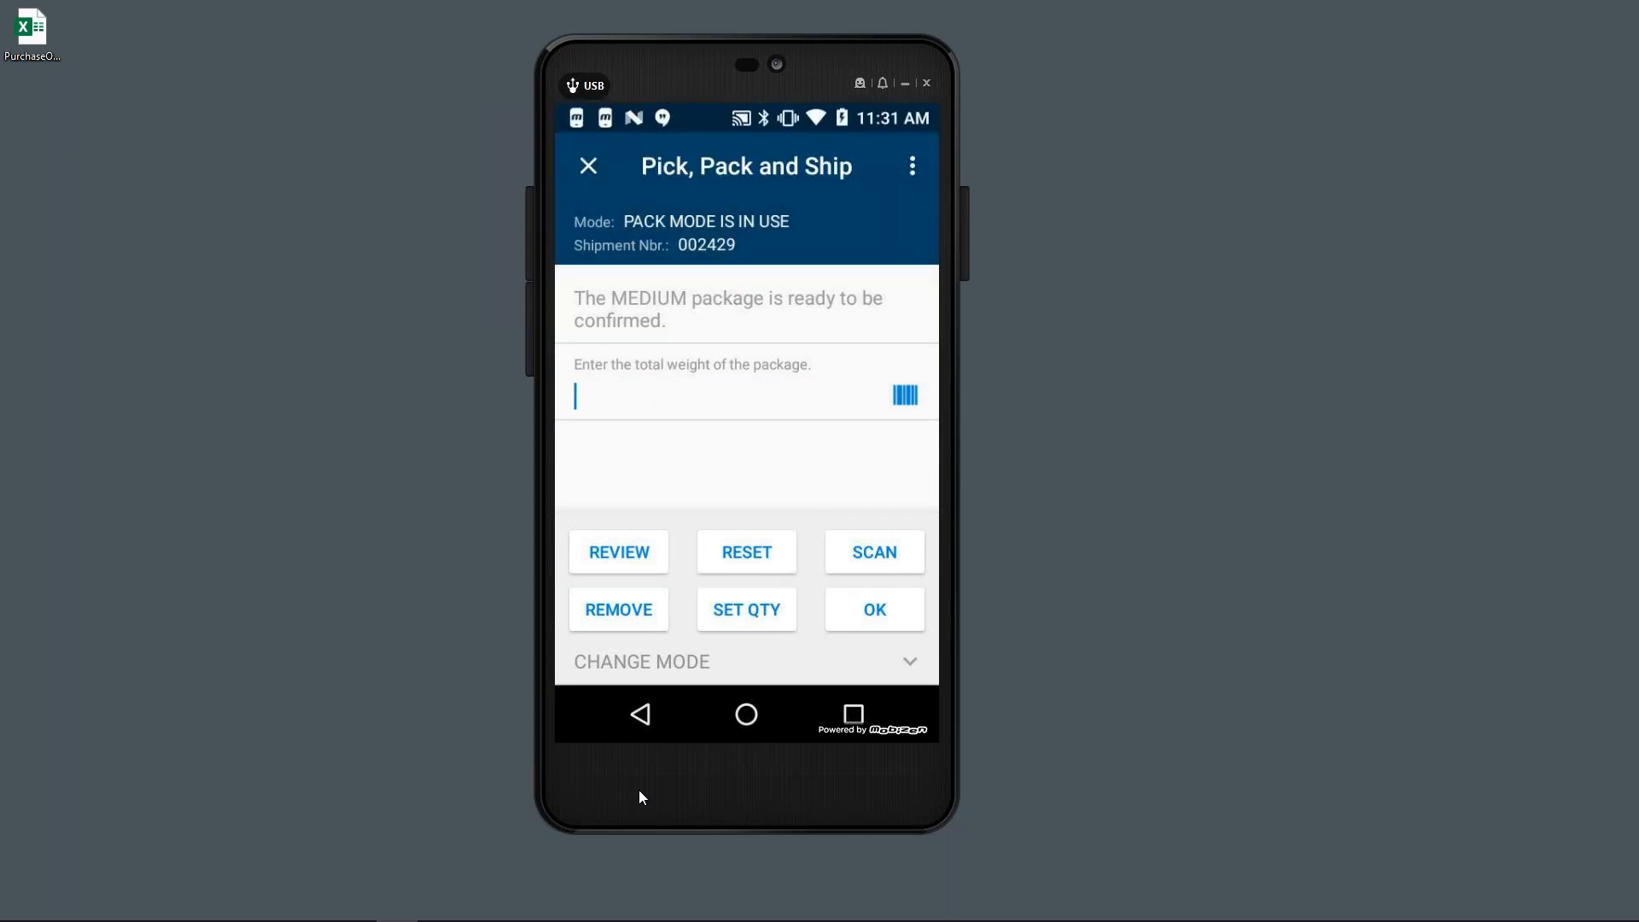
text(5)
key(Return)
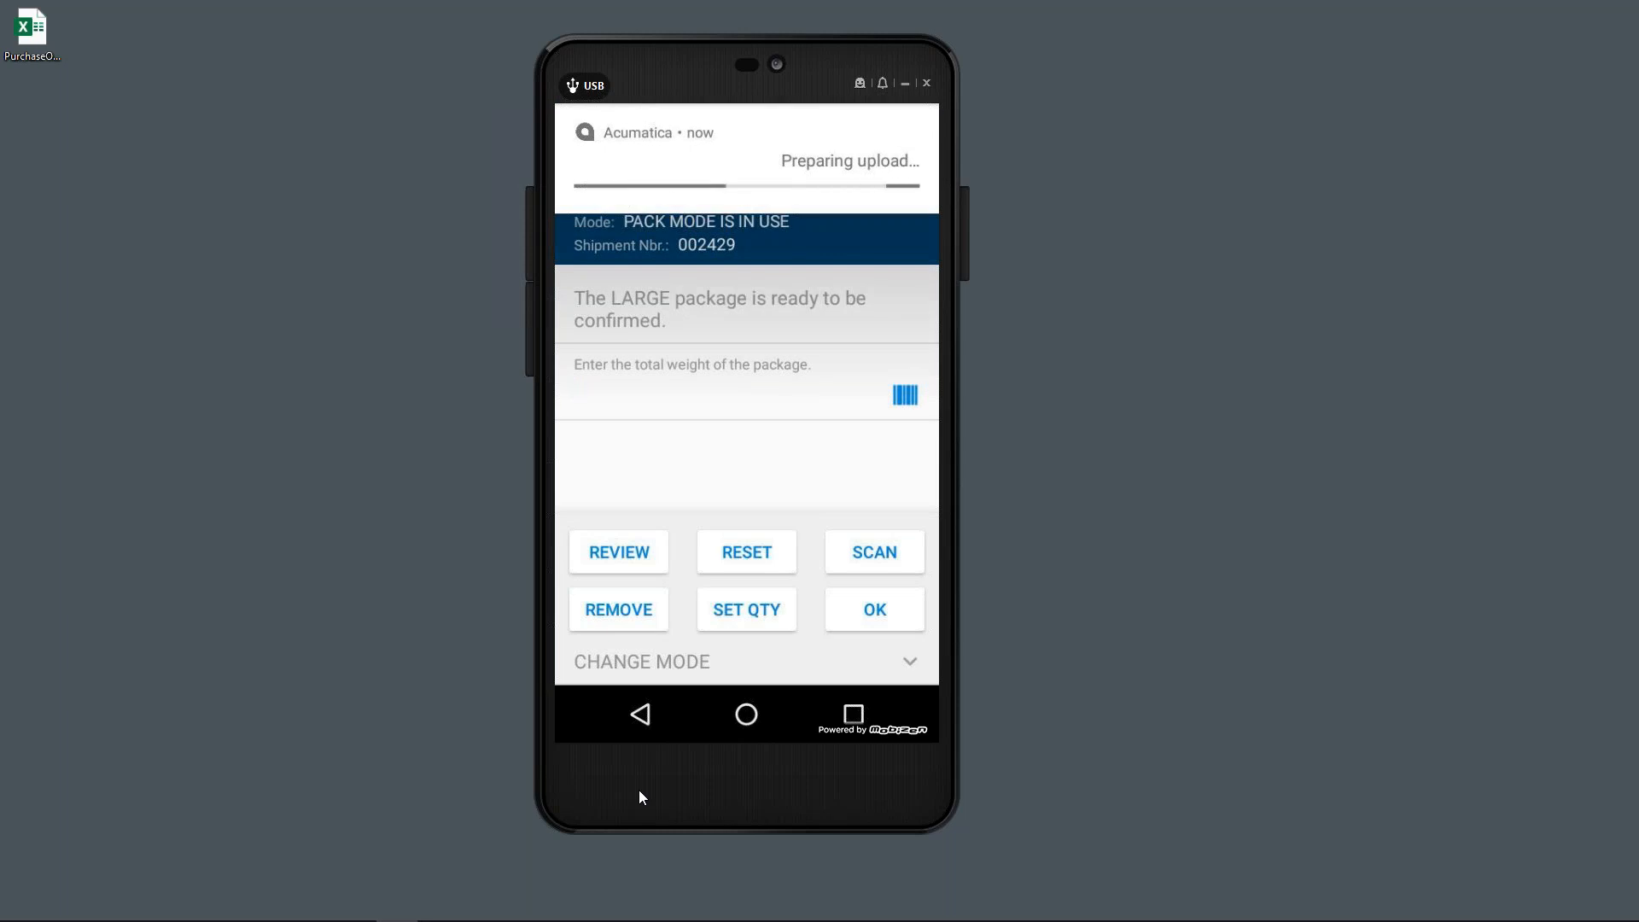
- Confirm the LARGE package with weight 15
text(15)
key(Return)
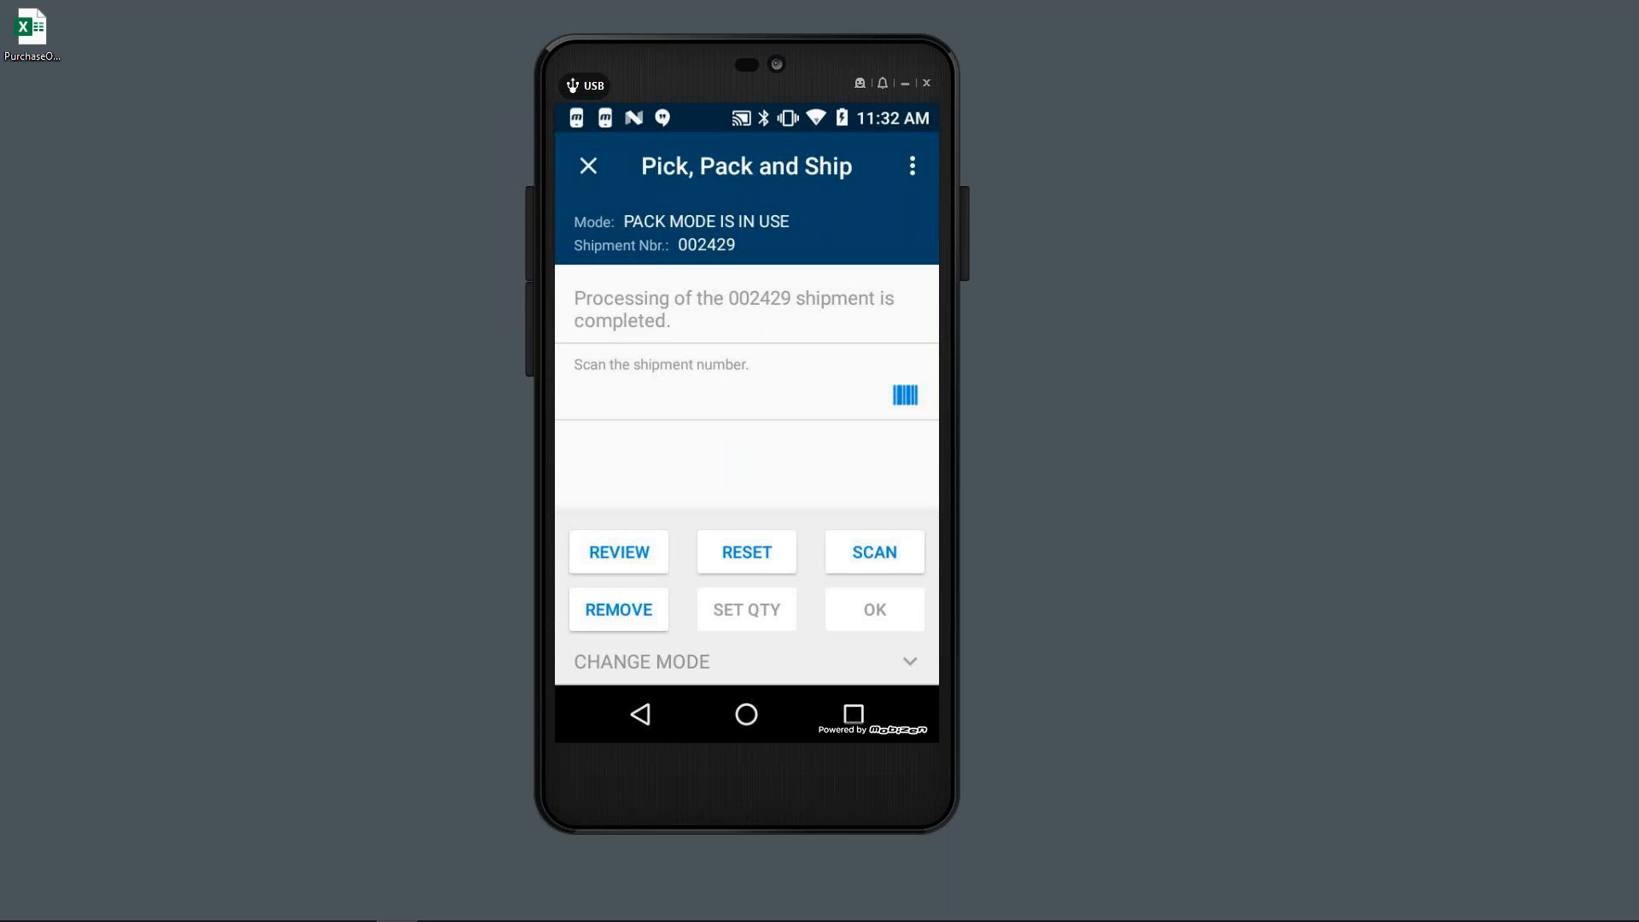
mouse_move(239, 911)
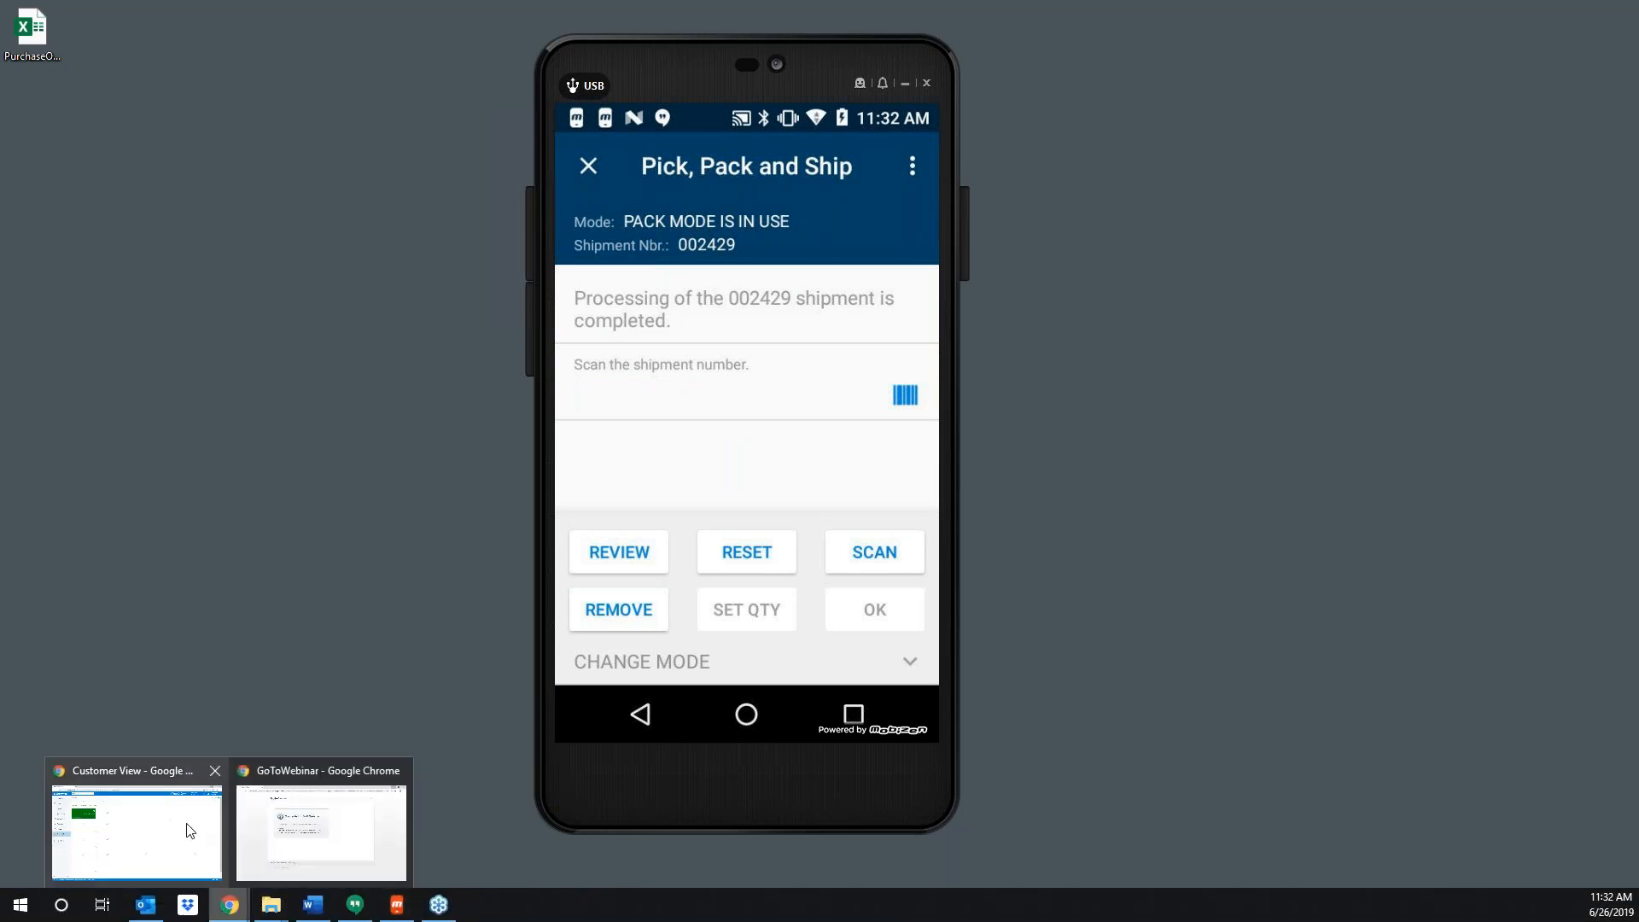
- In the browser, open shipment 002429's packages and select the LARGE package
click(182, 827)
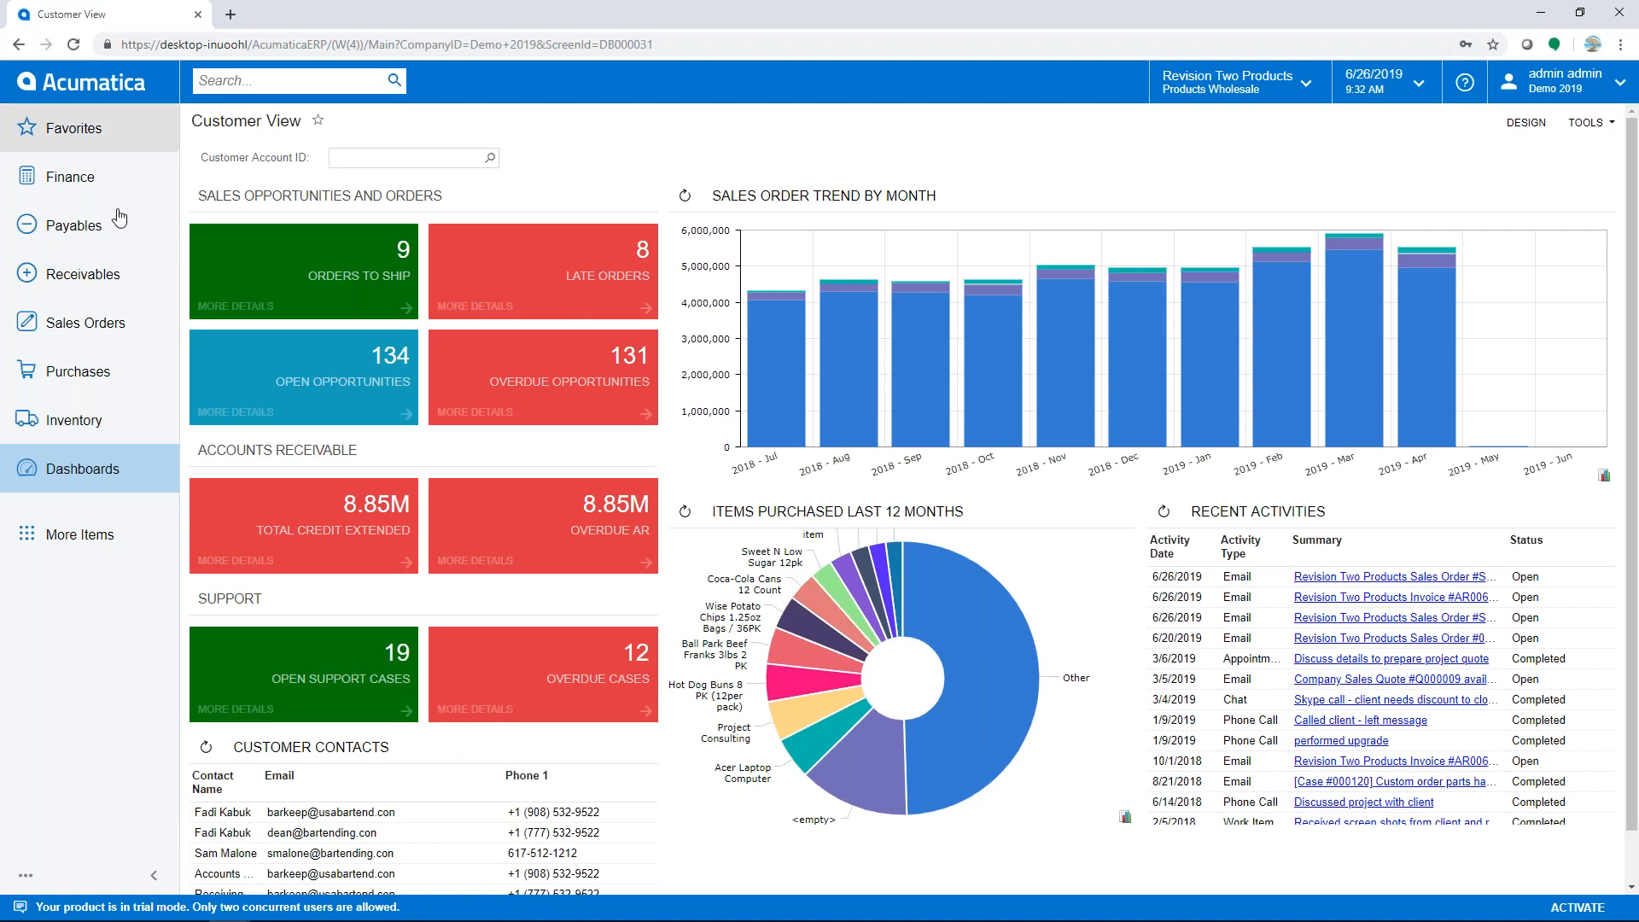
click(132, 323)
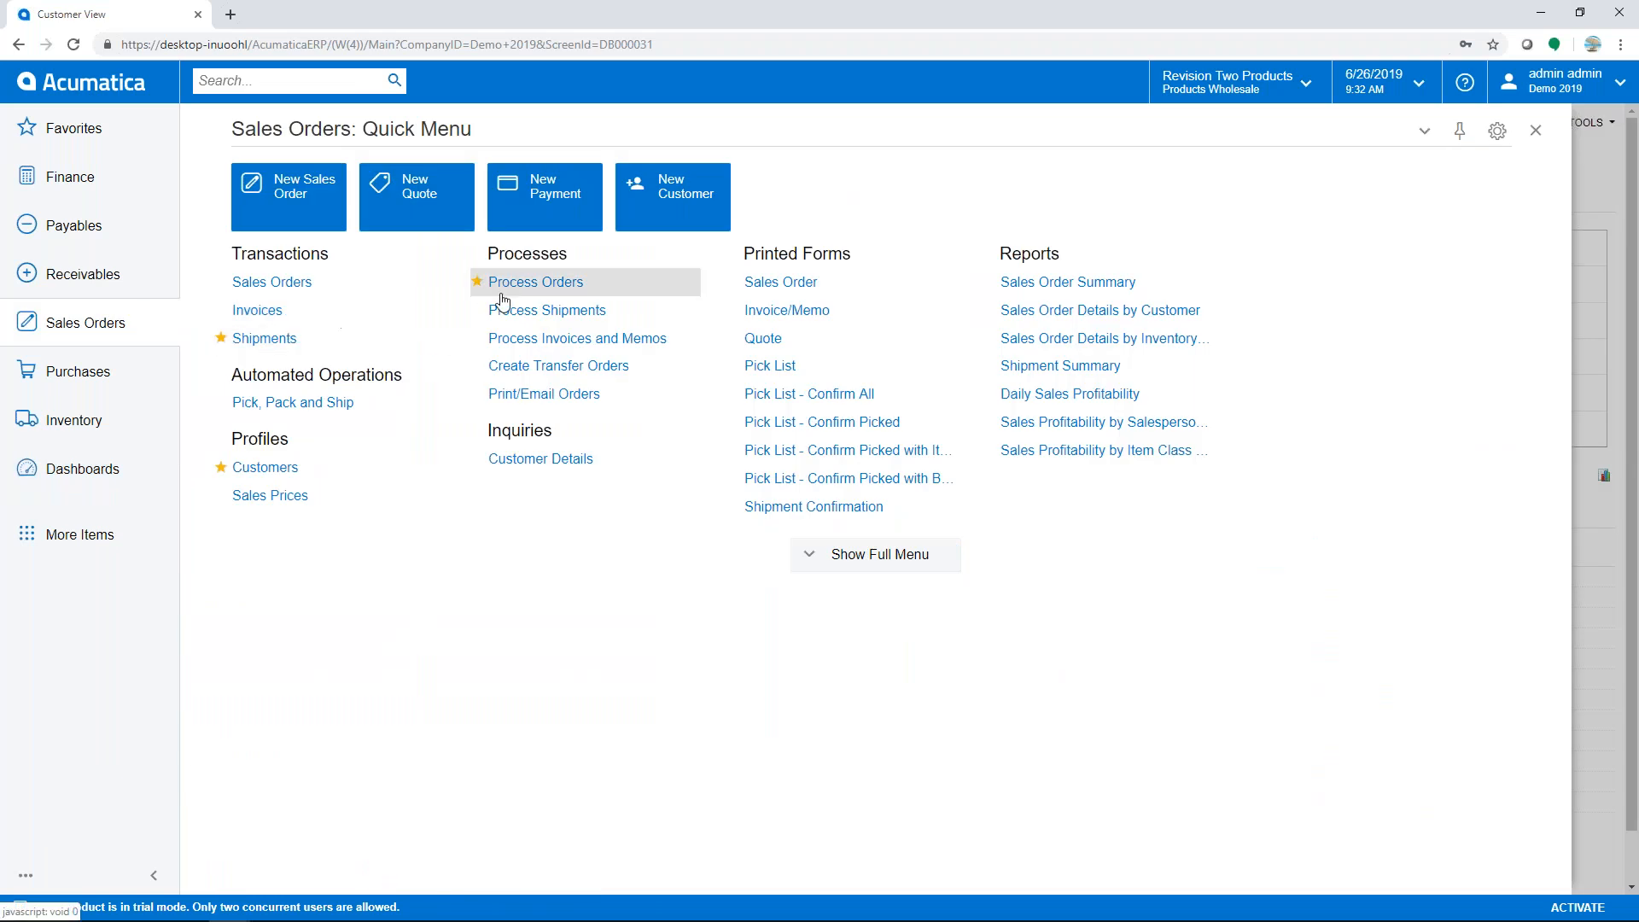
click(292, 340)
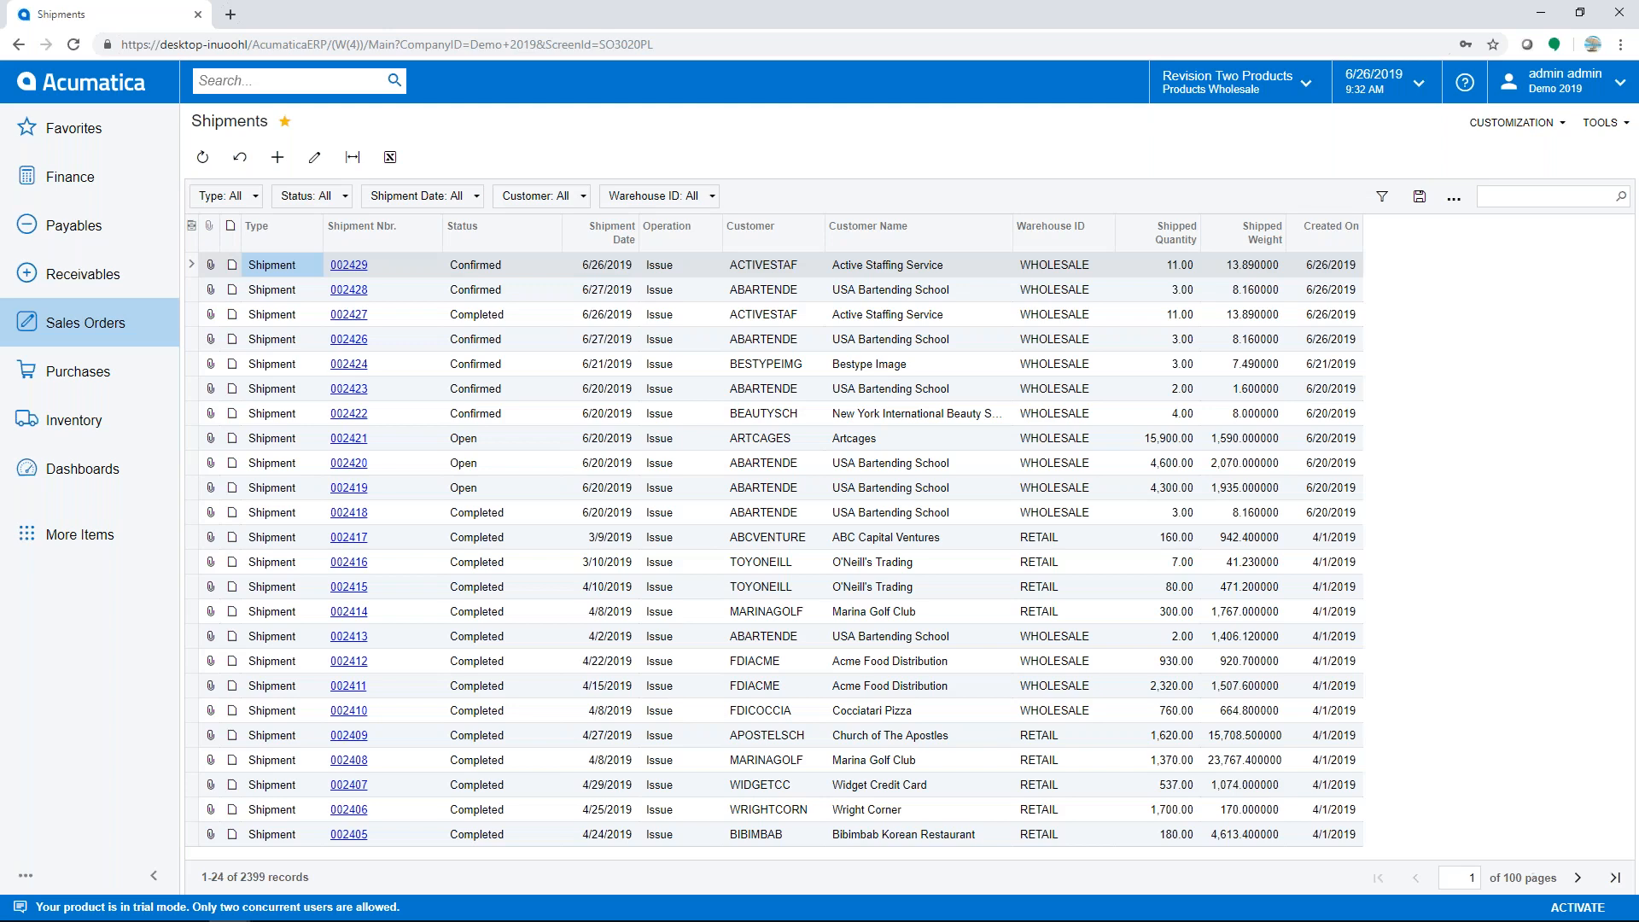
click(352, 266)
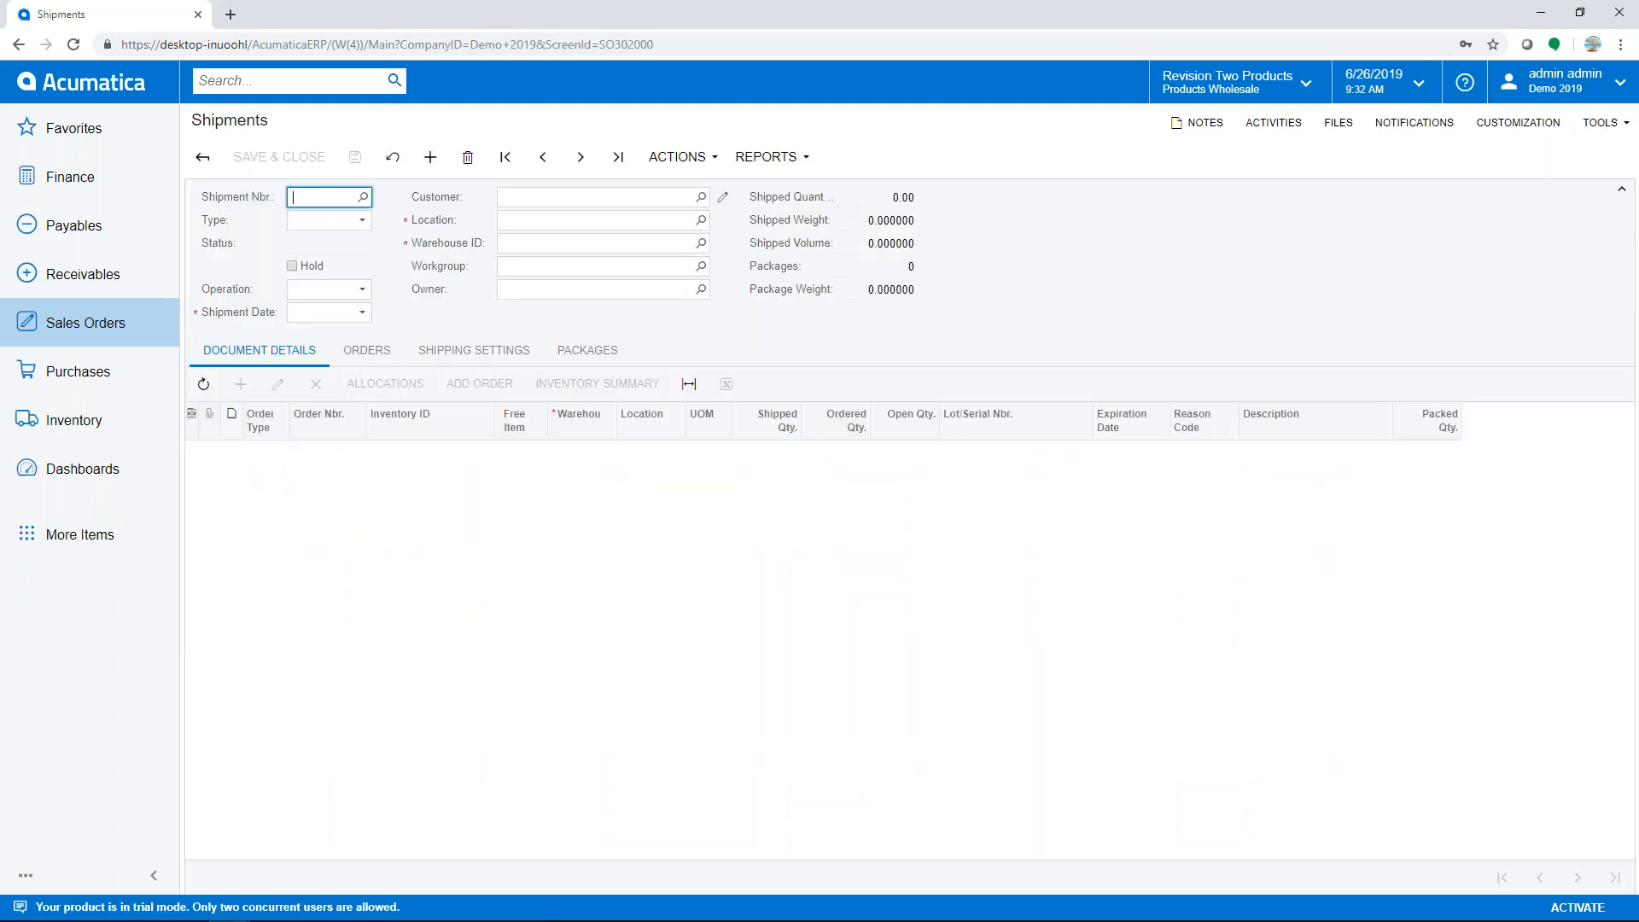
click(579, 352)
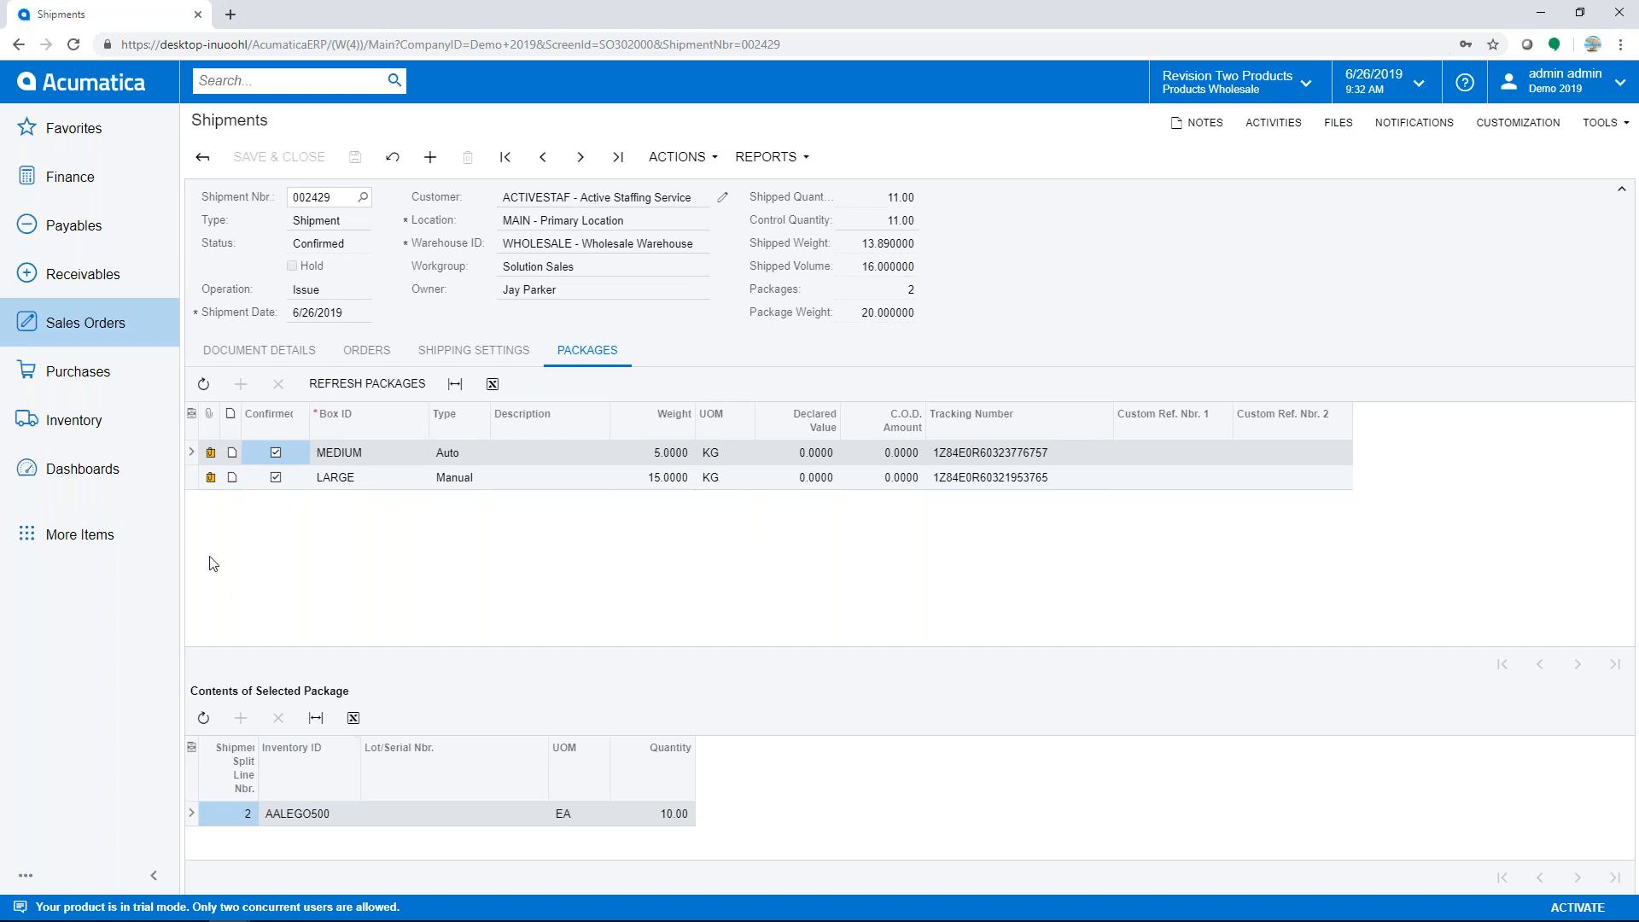
click(193, 480)
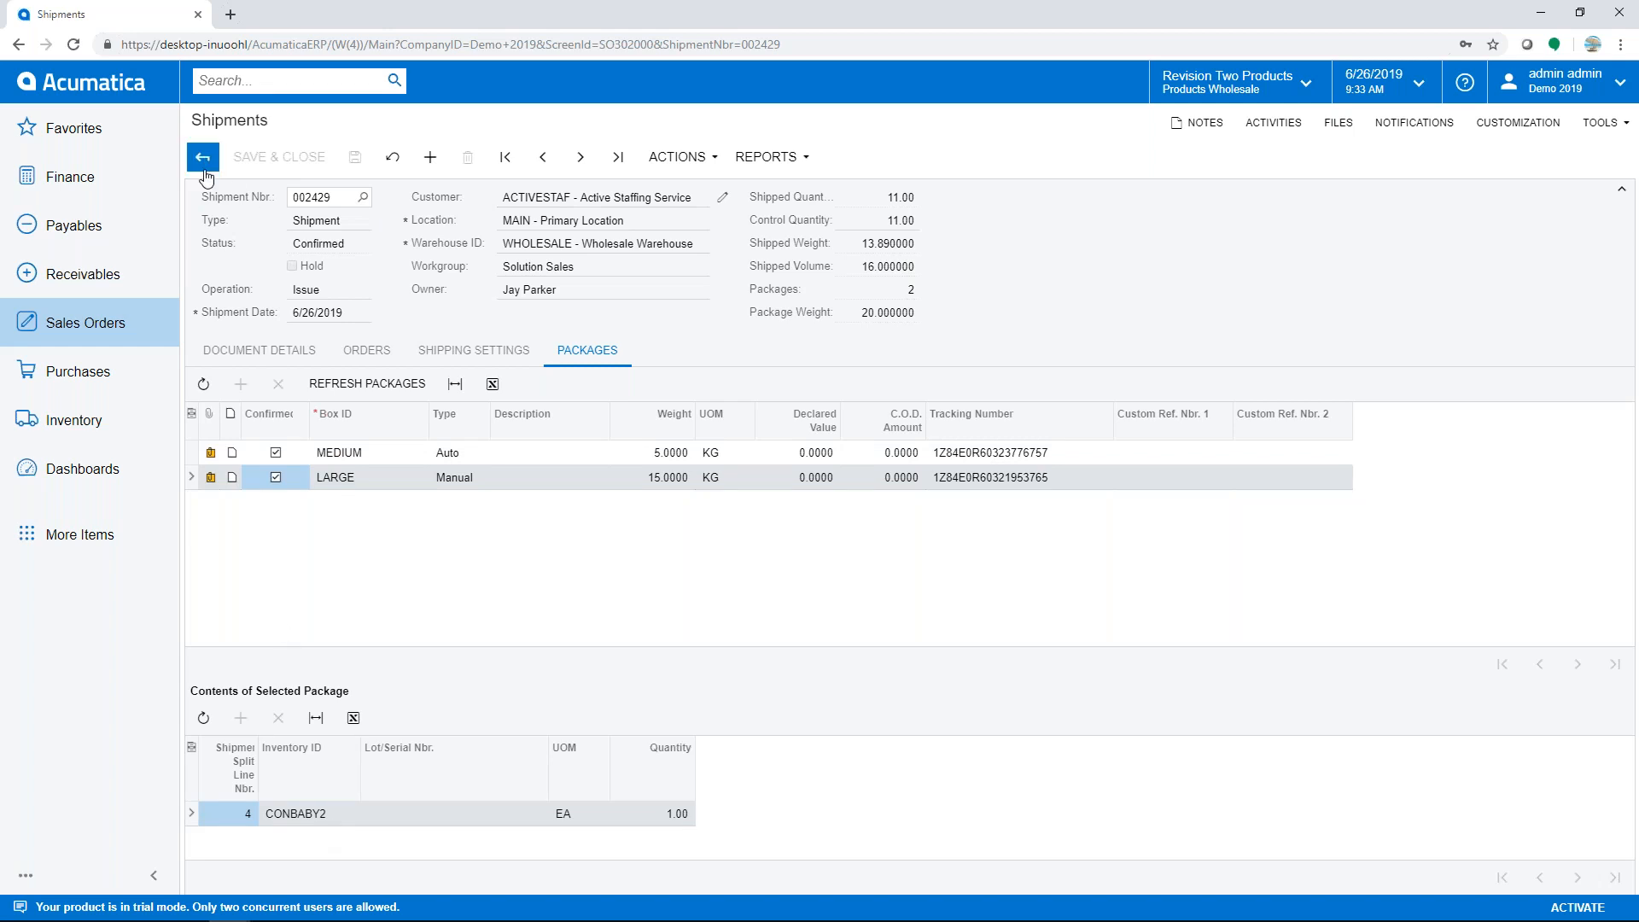
- Open Sales Orders > Process Shipments from the dashboard and show the Action list
click(114, 92)
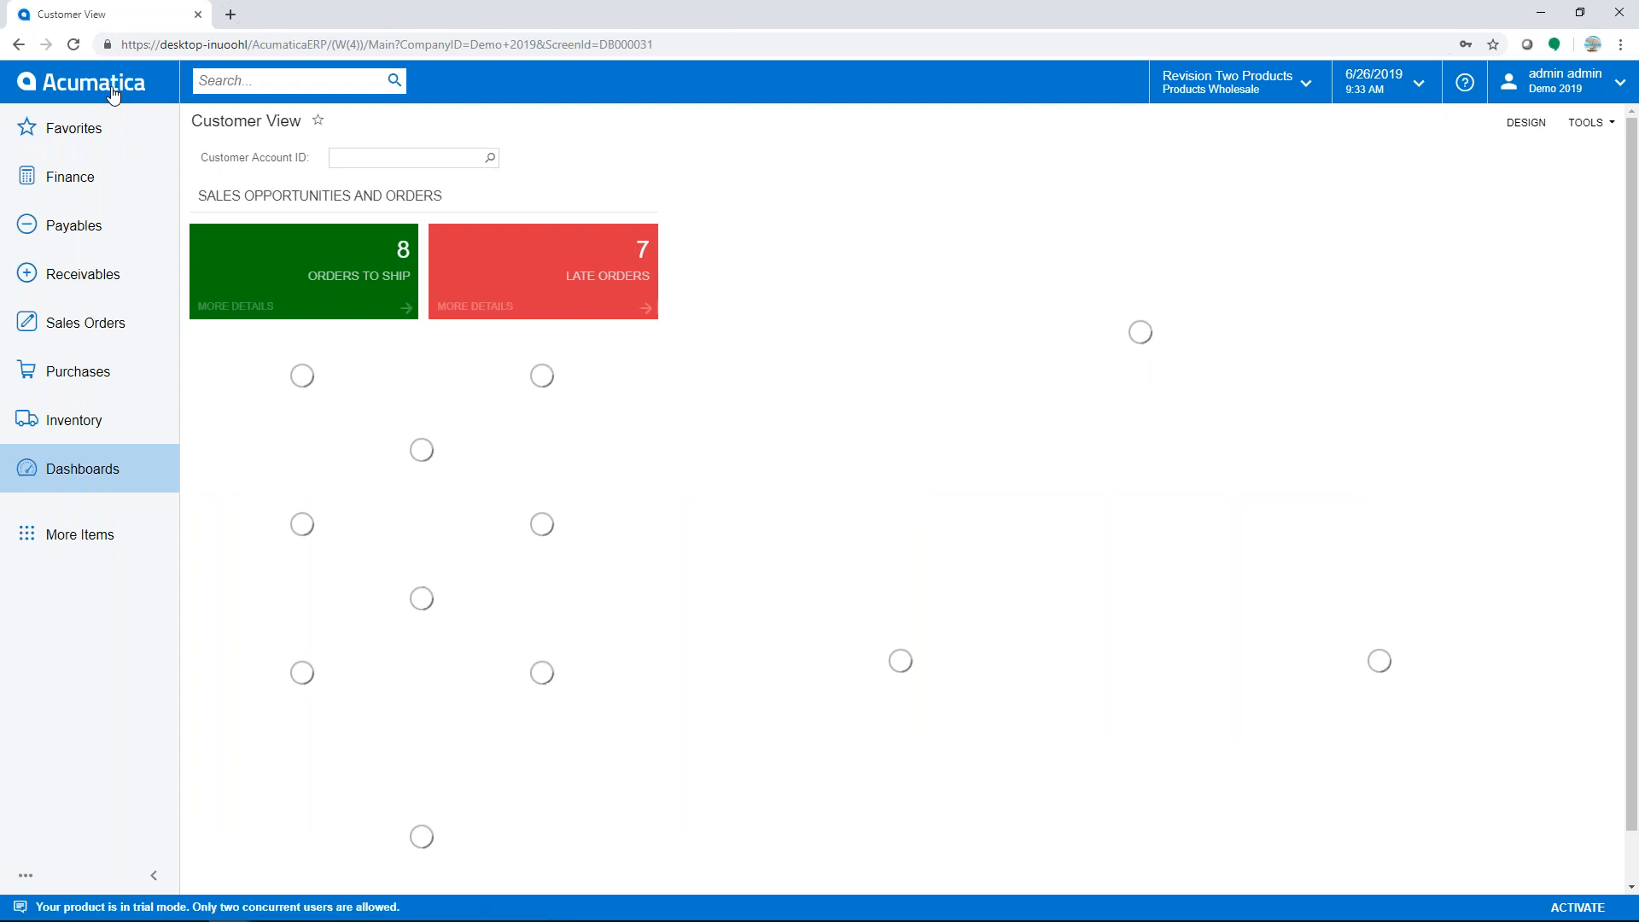
click(98, 335)
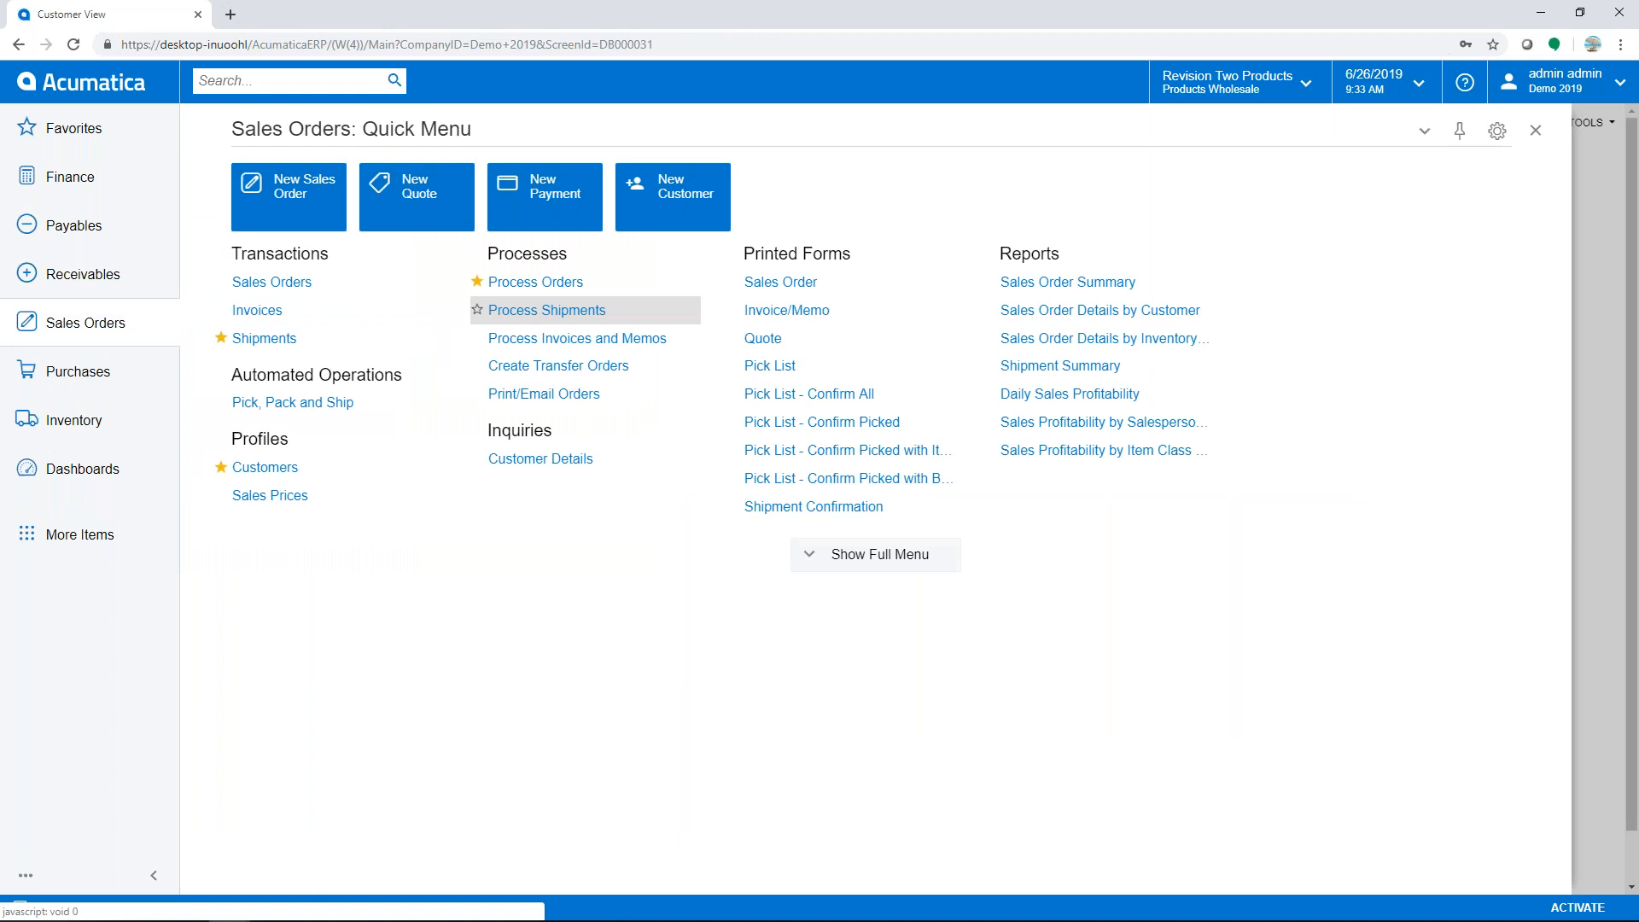
click(497, 307)
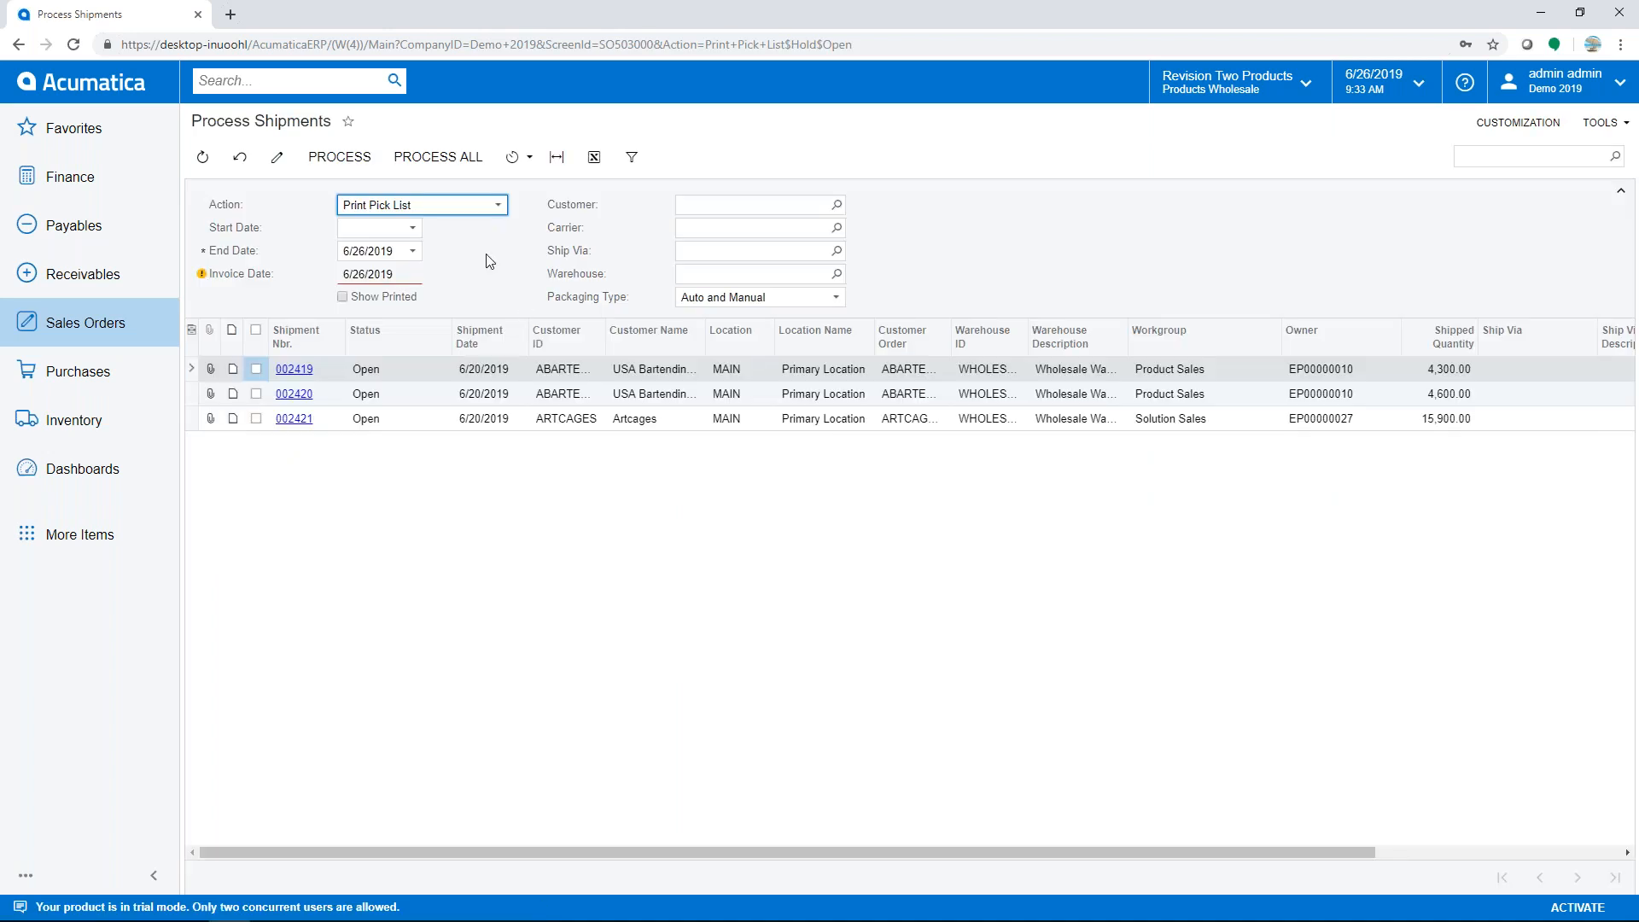
click(498, 205)
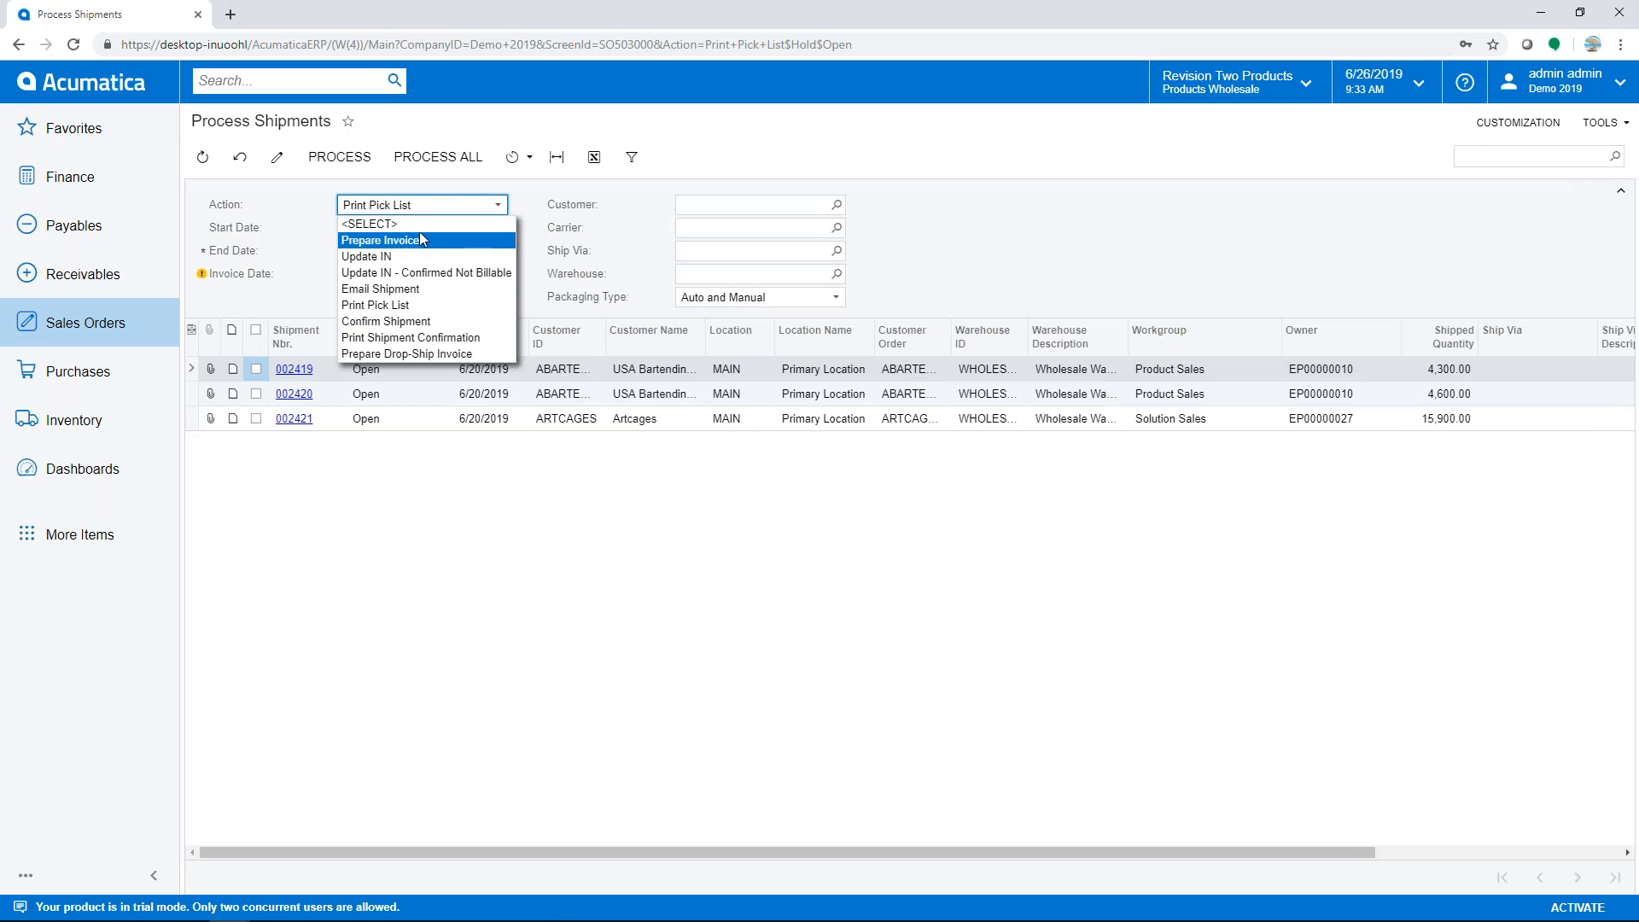
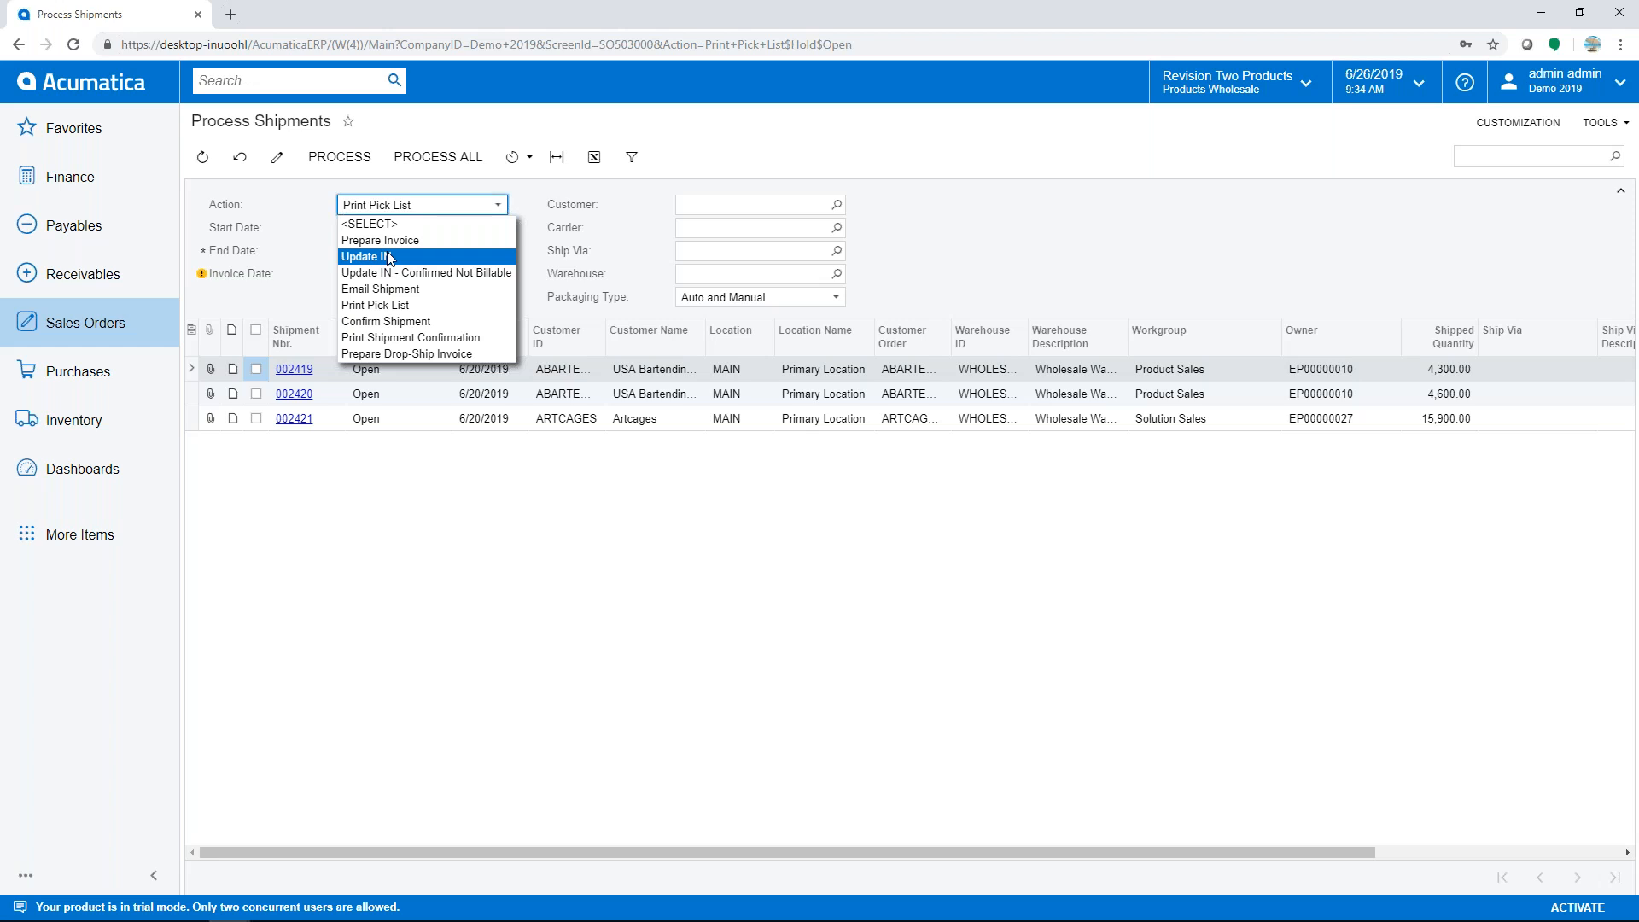
- Run Prepare Invoice on all four listed shipments and close the processing summary
click(390, 241)
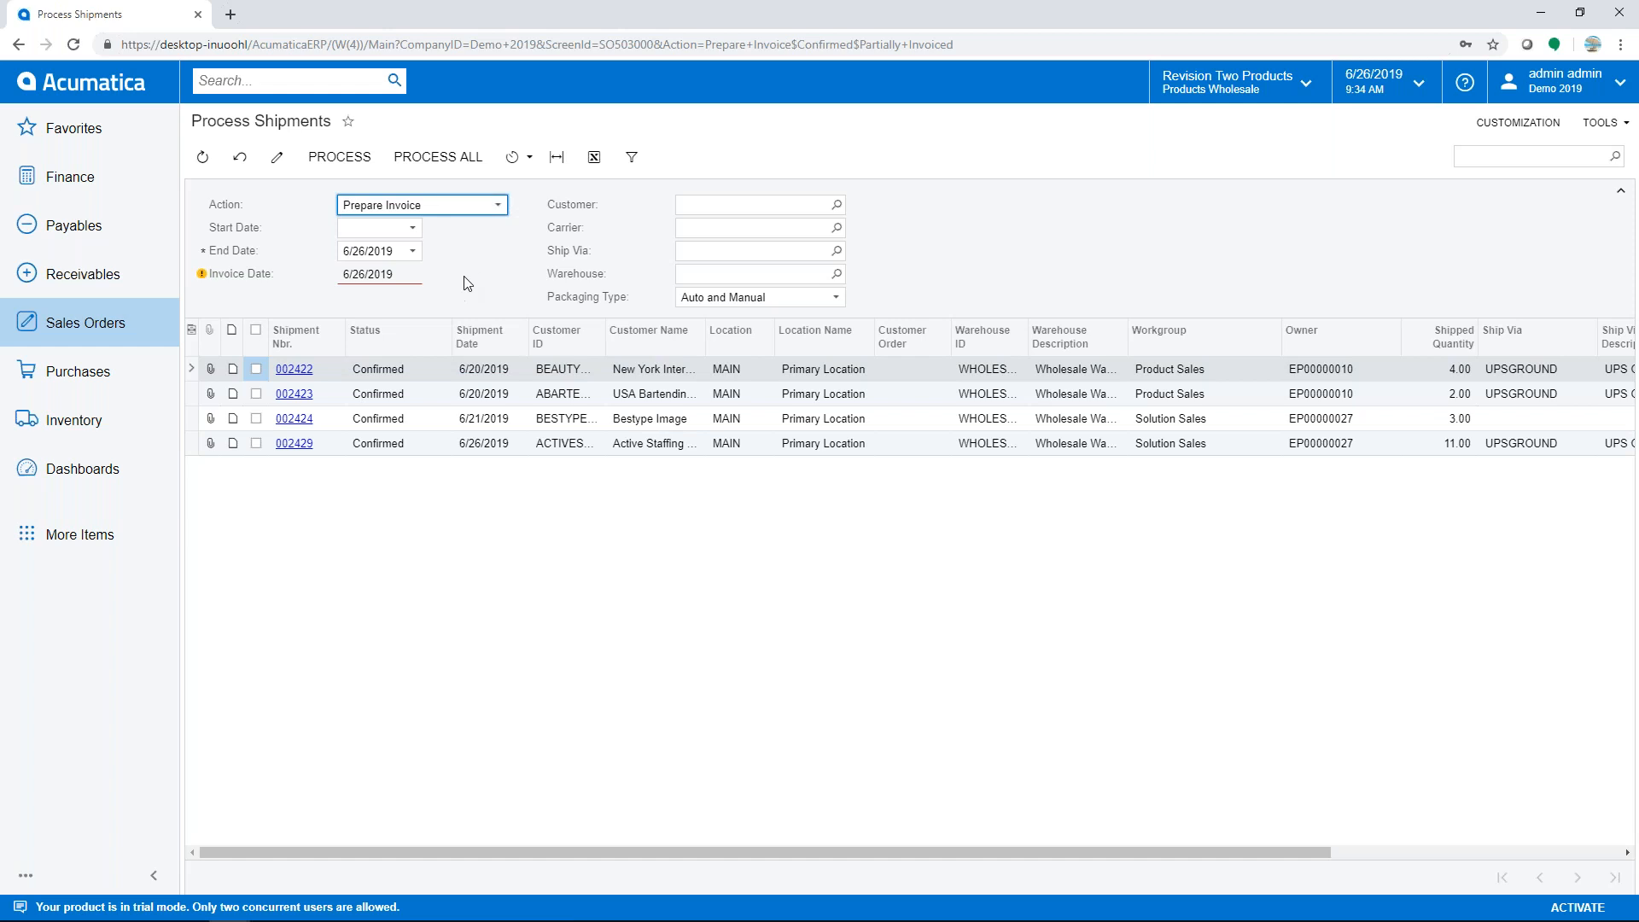
click(452, 158)
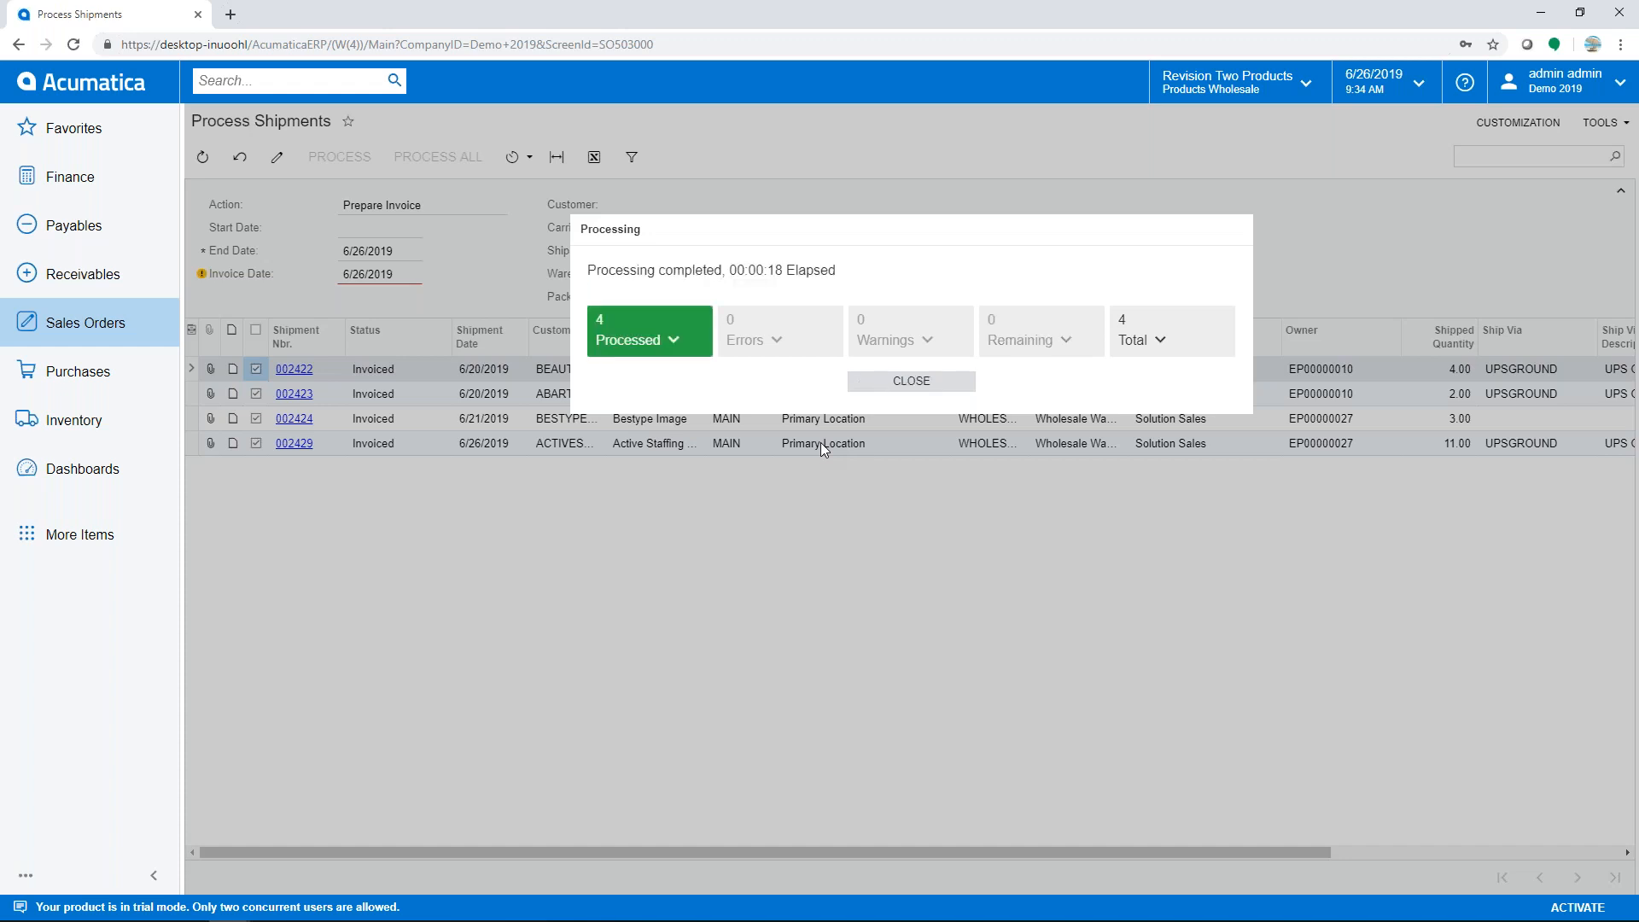
click(893, 382)
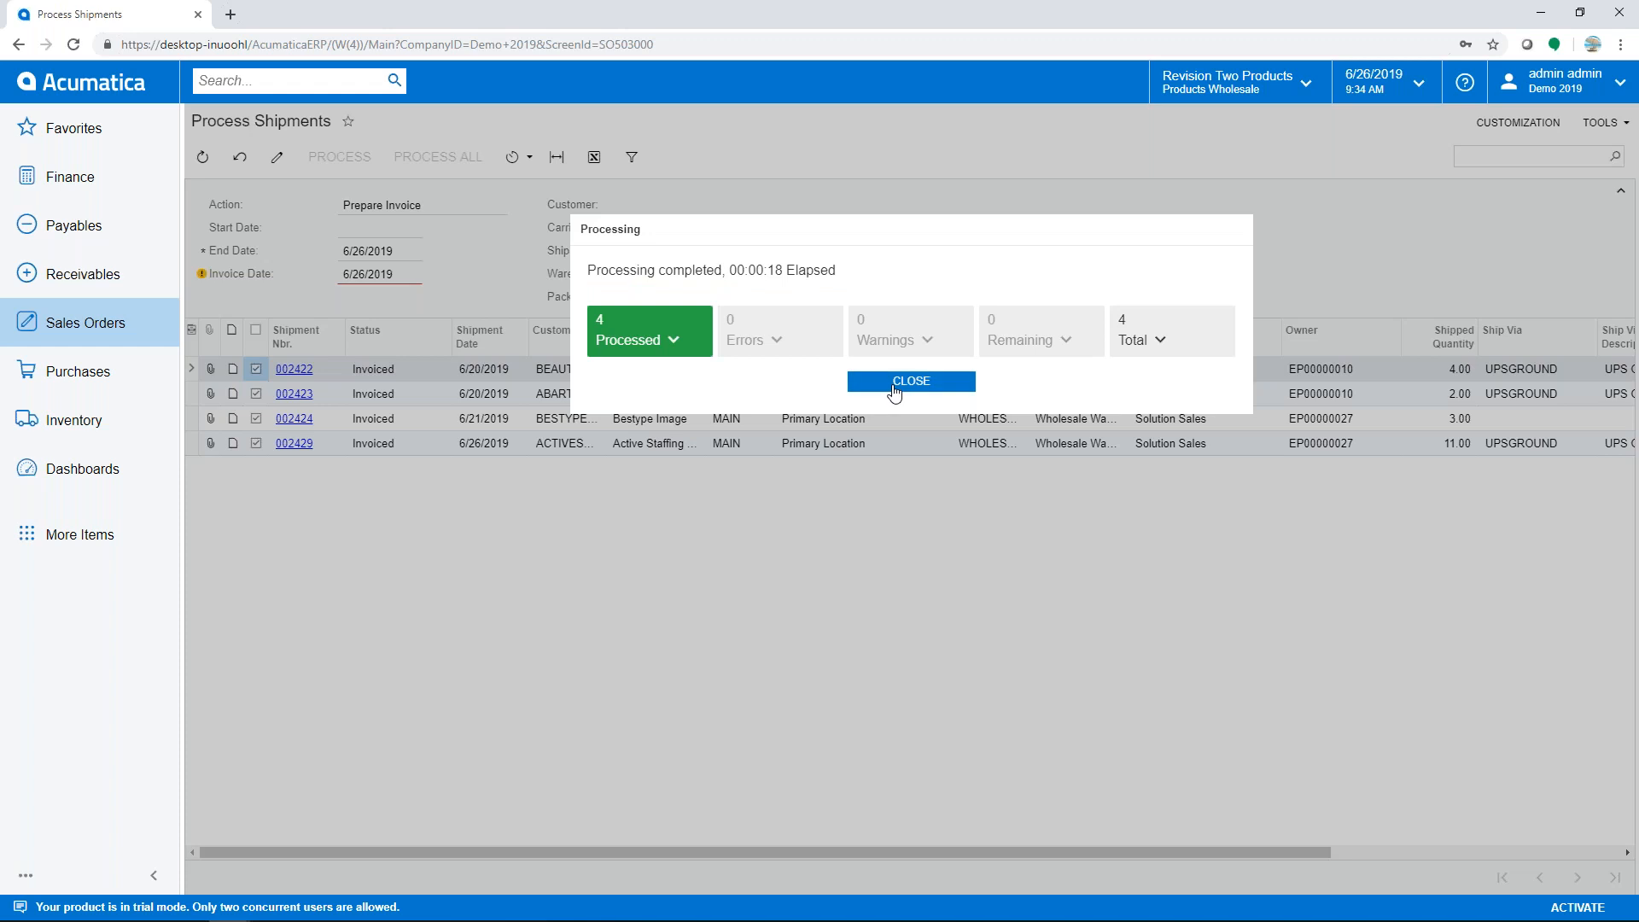
- Search 'invoic' and open invoice AR006991 from the Invoices and Memos list
click(282, 82)
text(invoic)
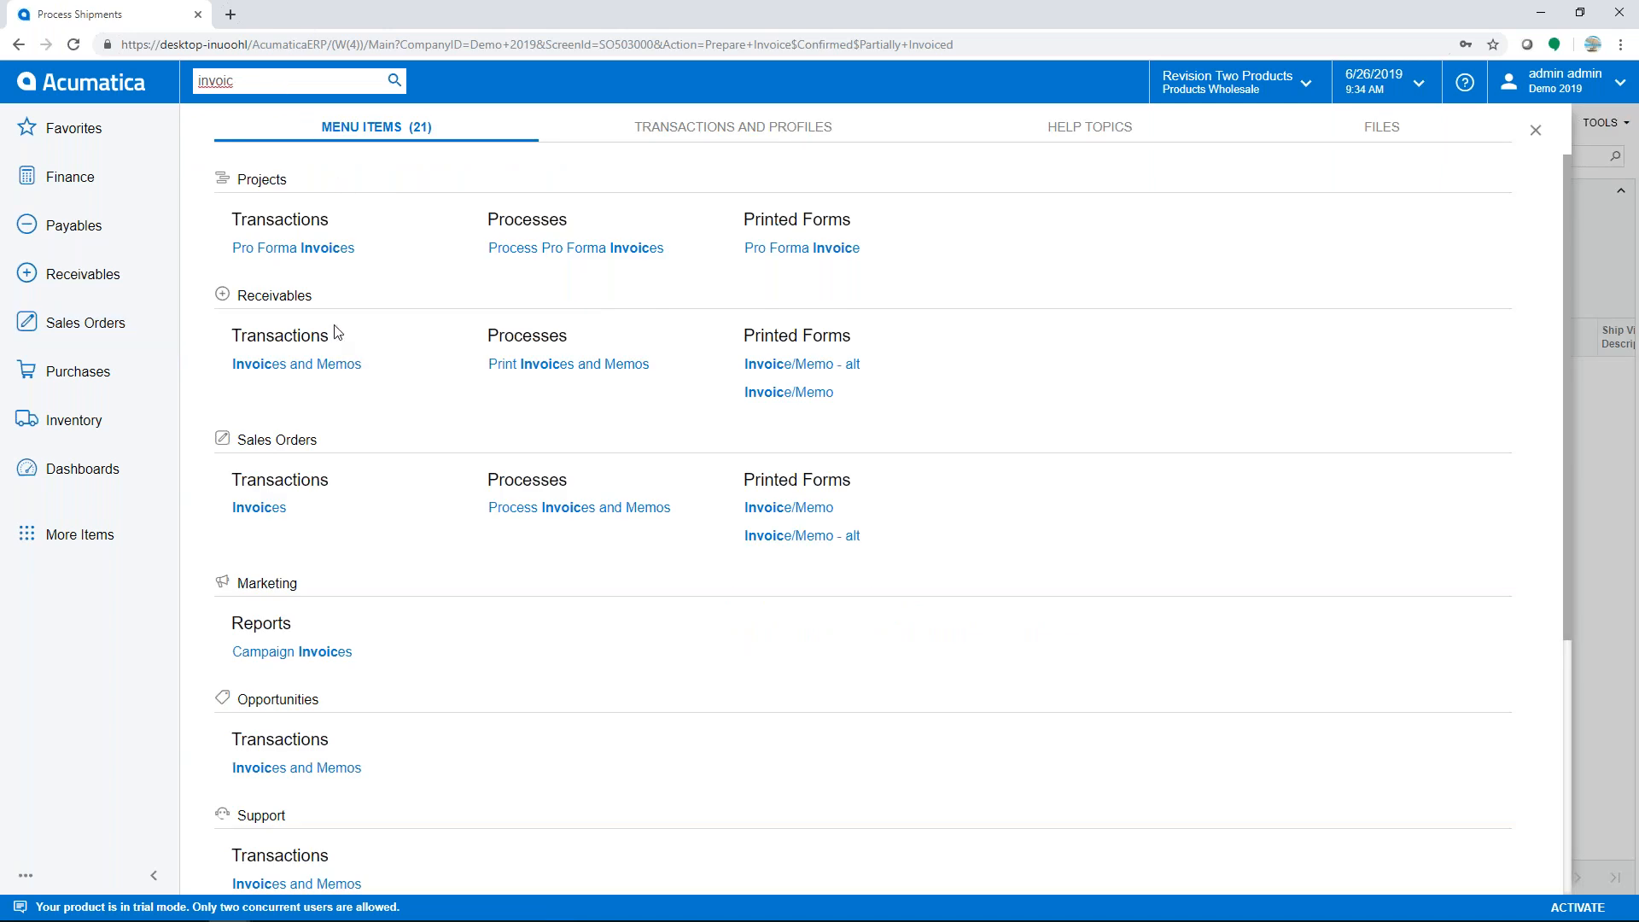
click(296, 367)
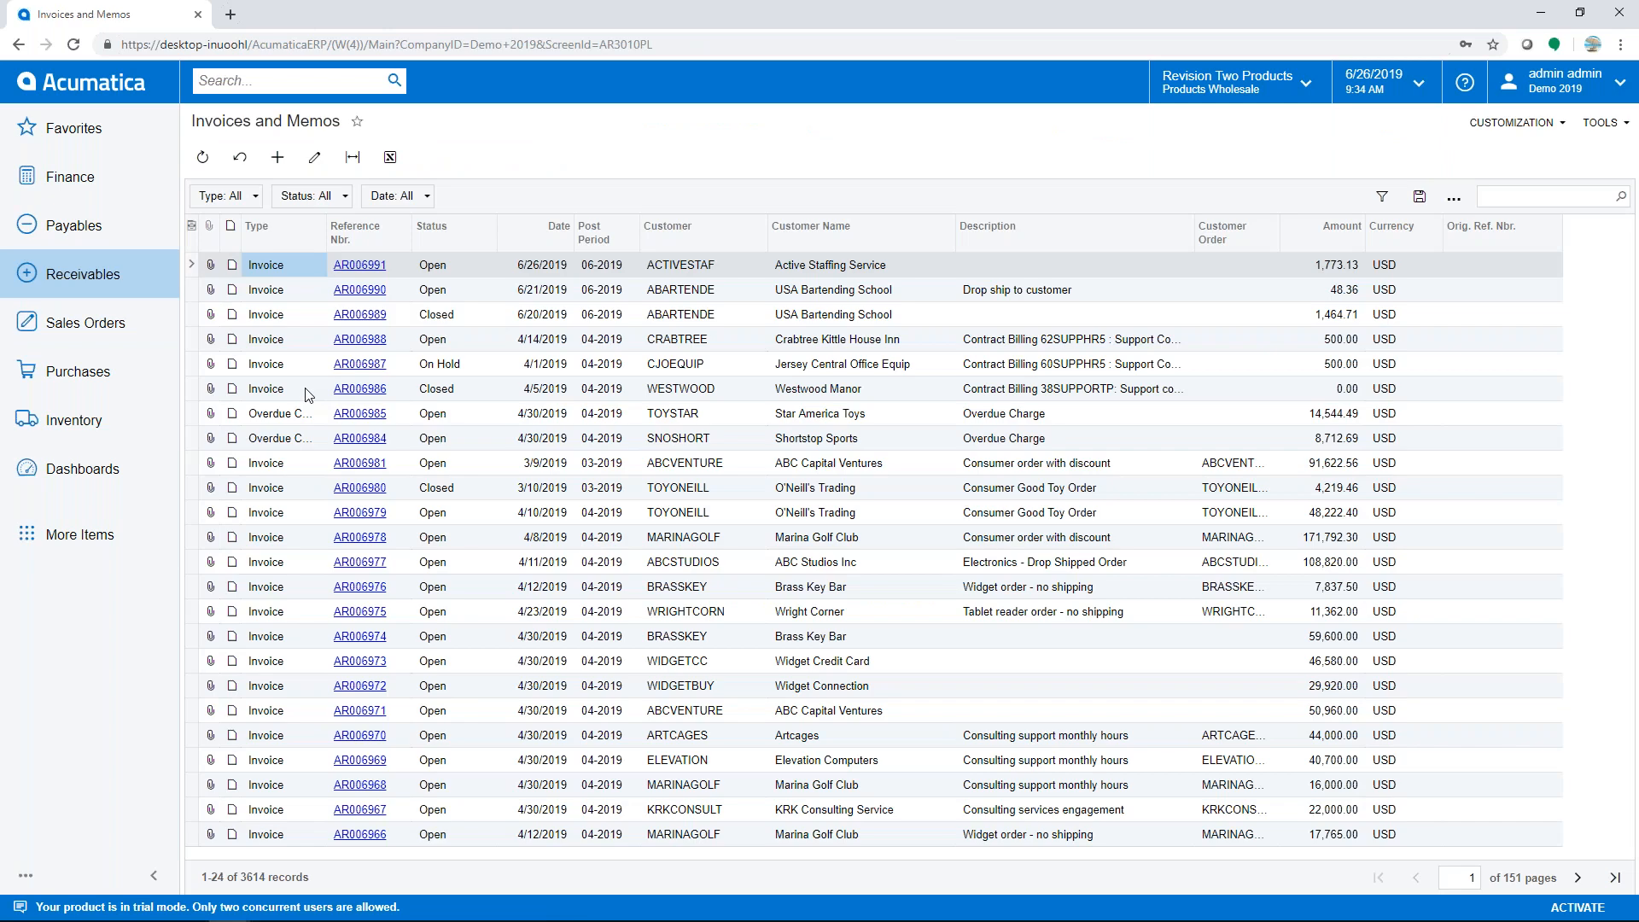
click(359, 264)
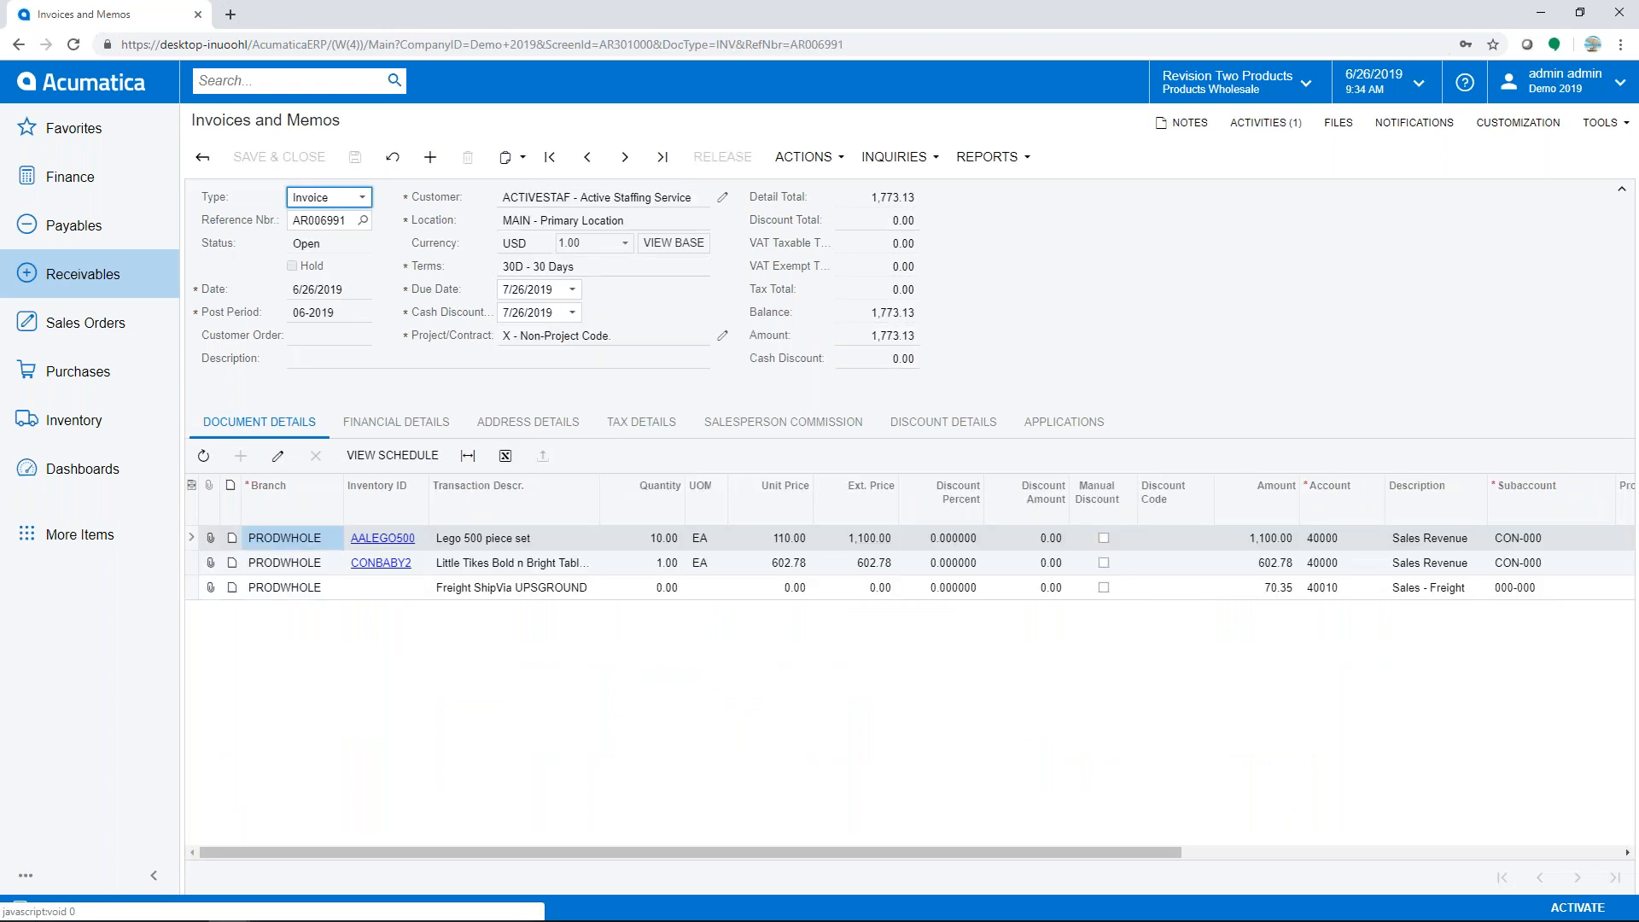
- Email invoice AR006991 to the customer and return to the invoices list
click(809, 162)
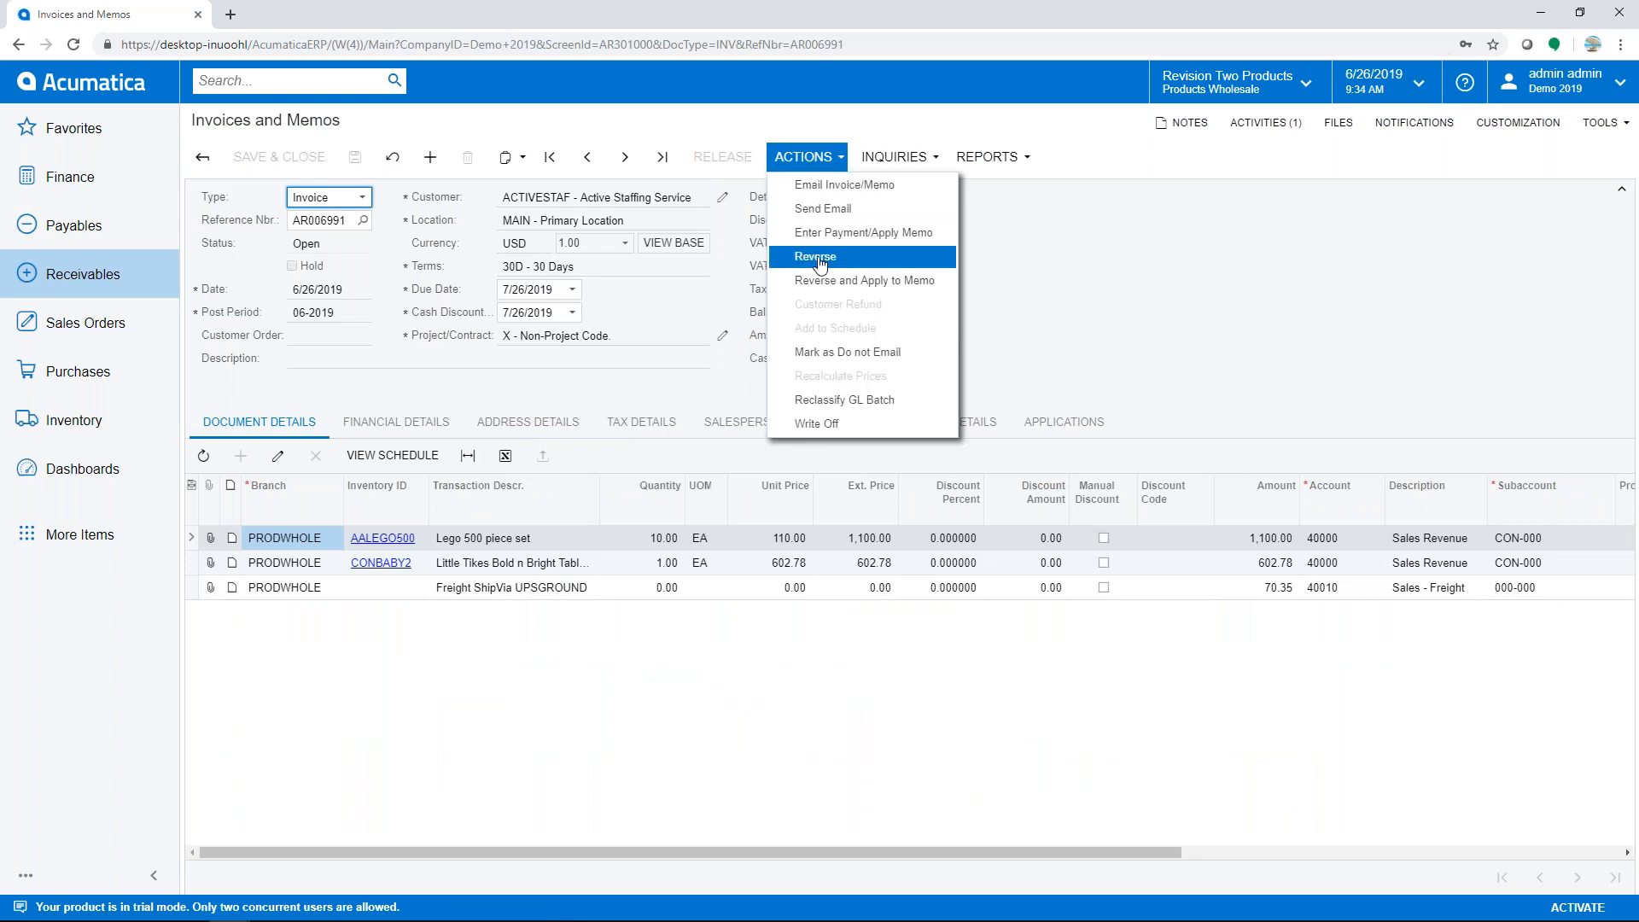
click(833, 186)
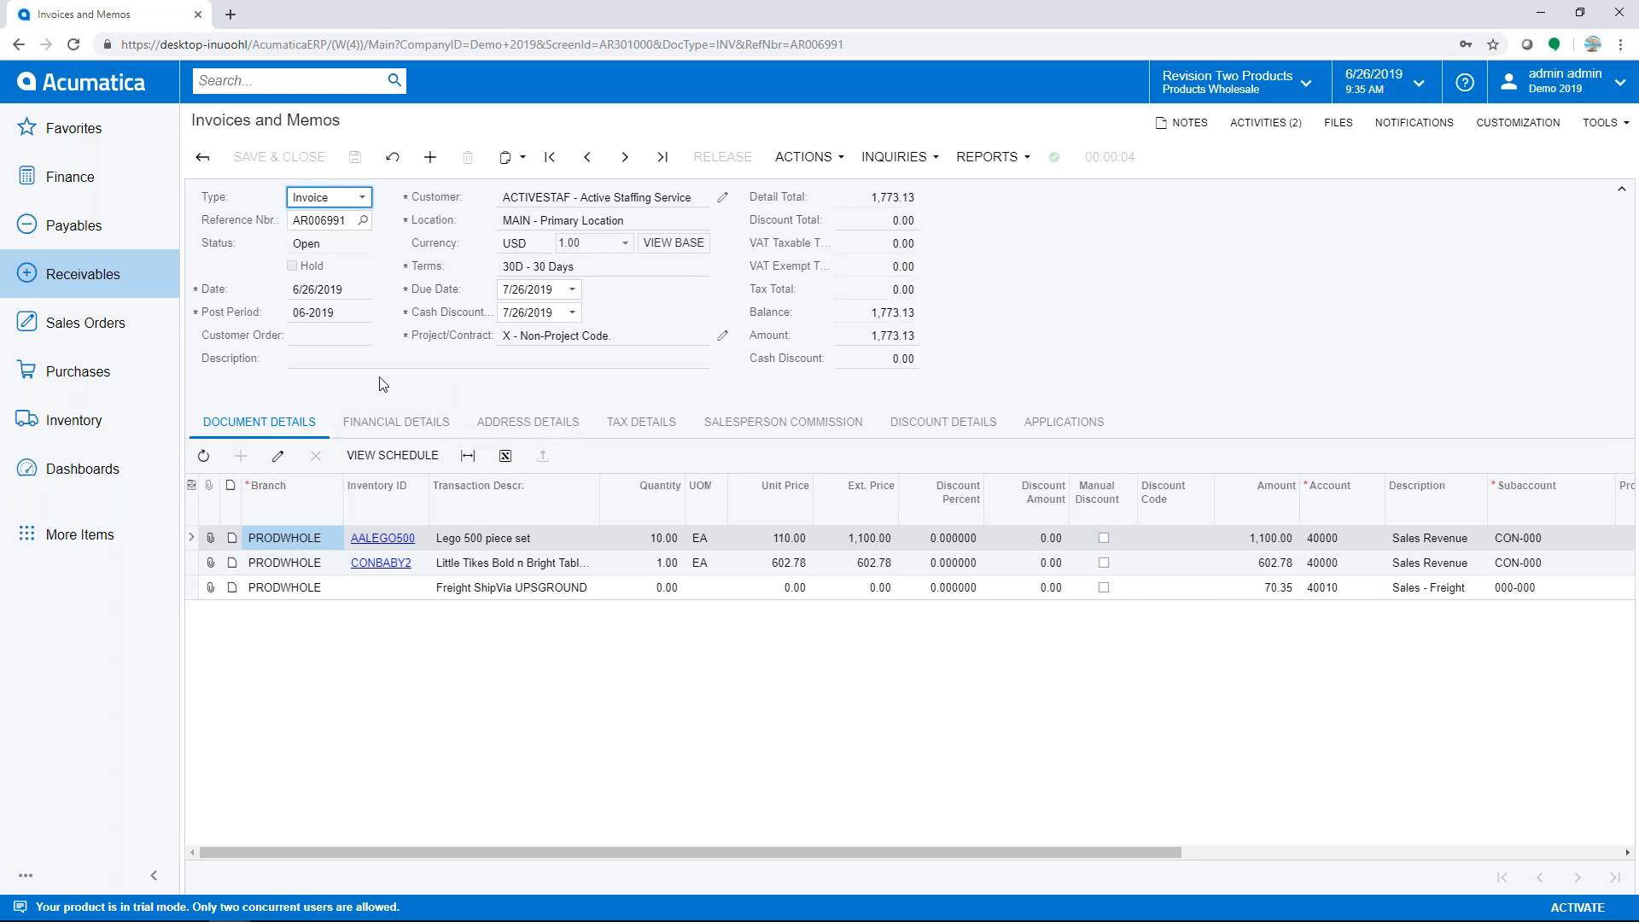
click(203, 156)
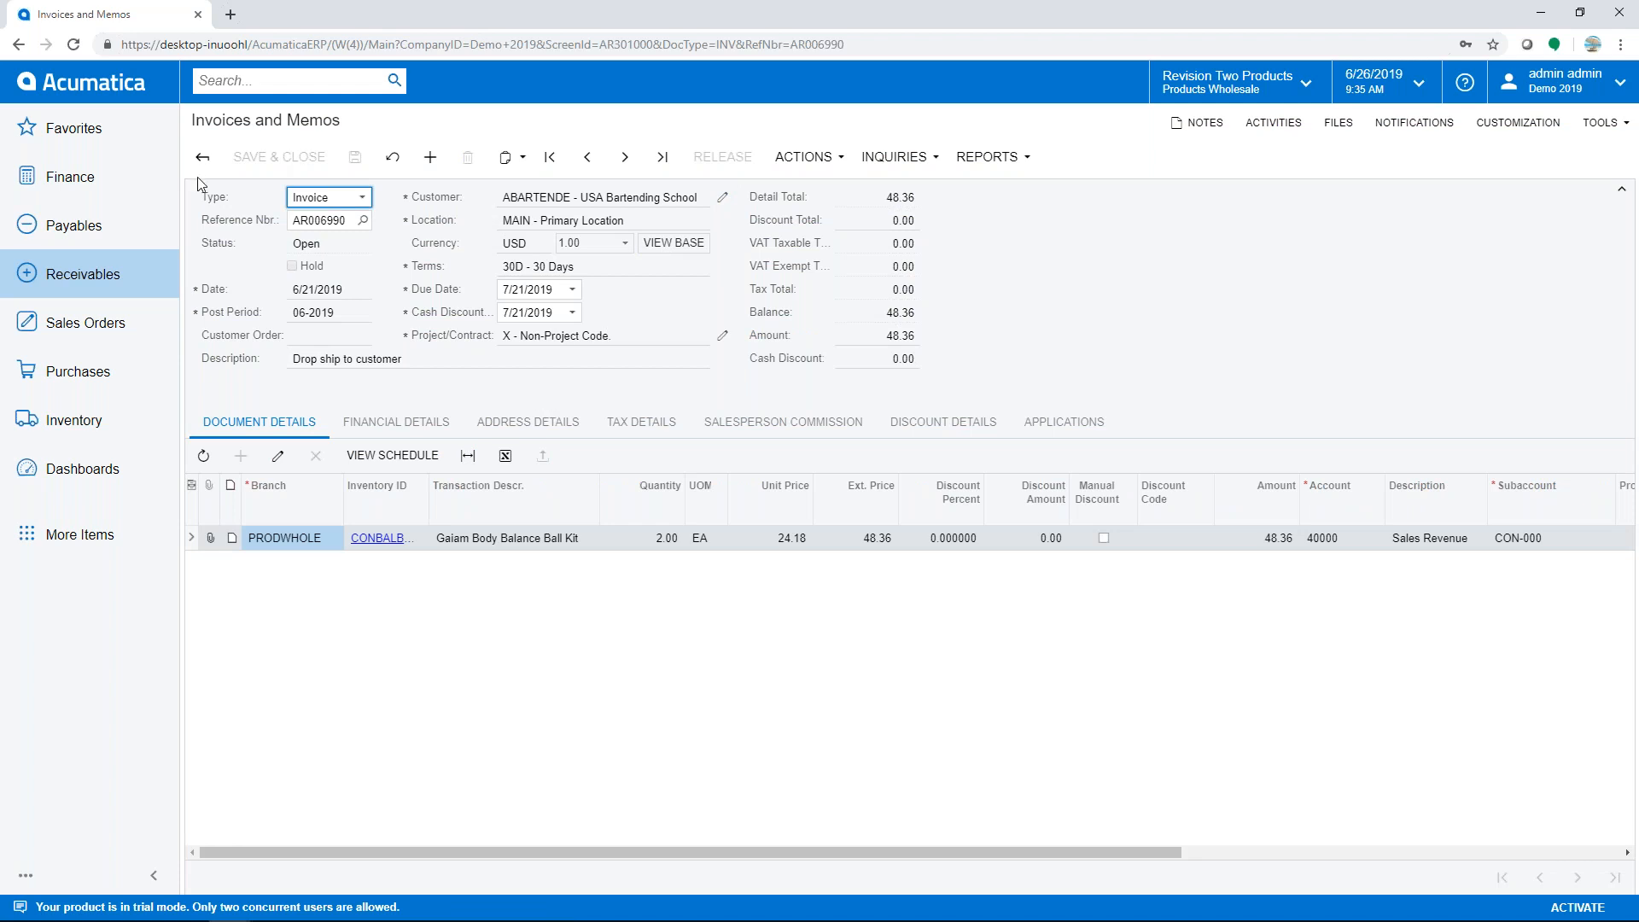
- View journal batch AR005961 from the invoice's financial details, then go to the Customer View dashboard
click(392, 429)
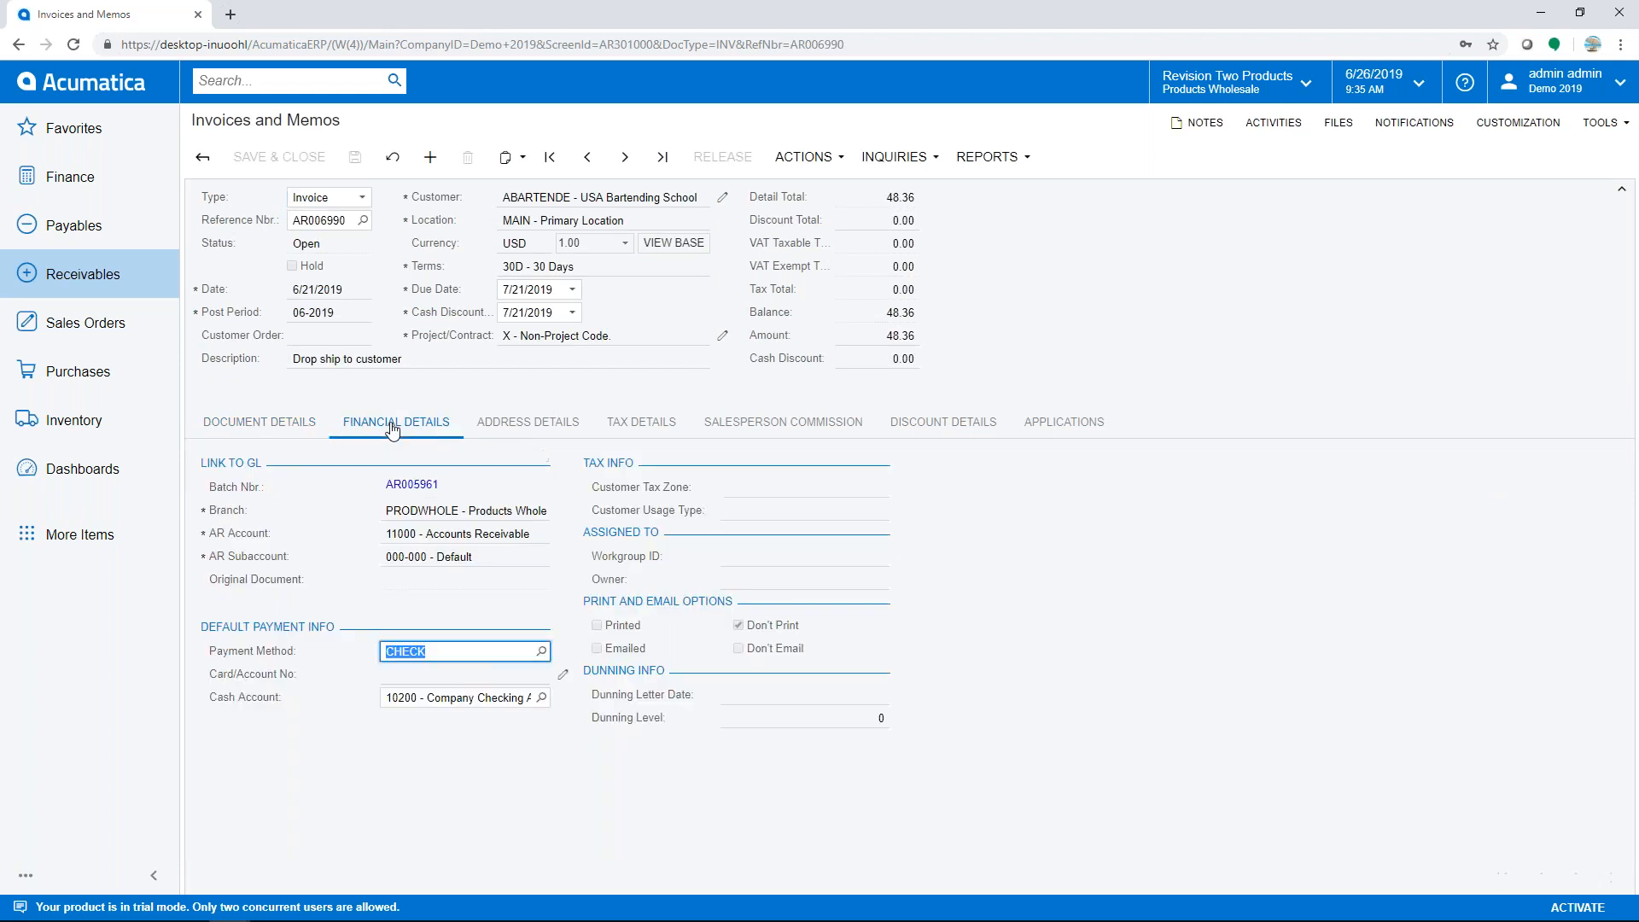
click(407, 486)
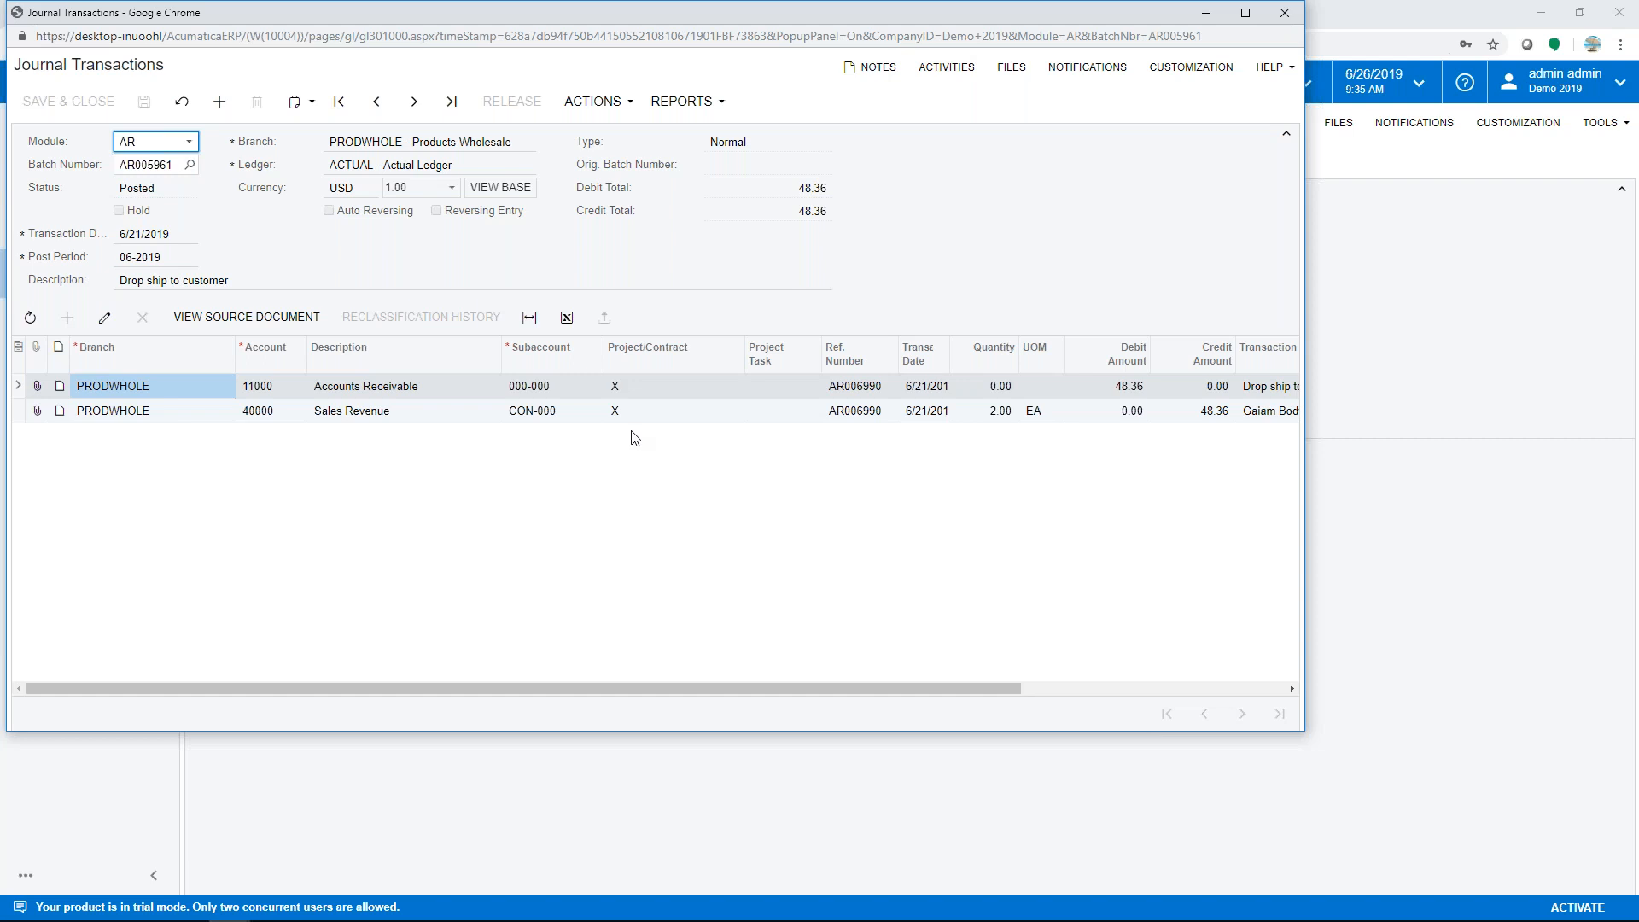
click(1286, 17)
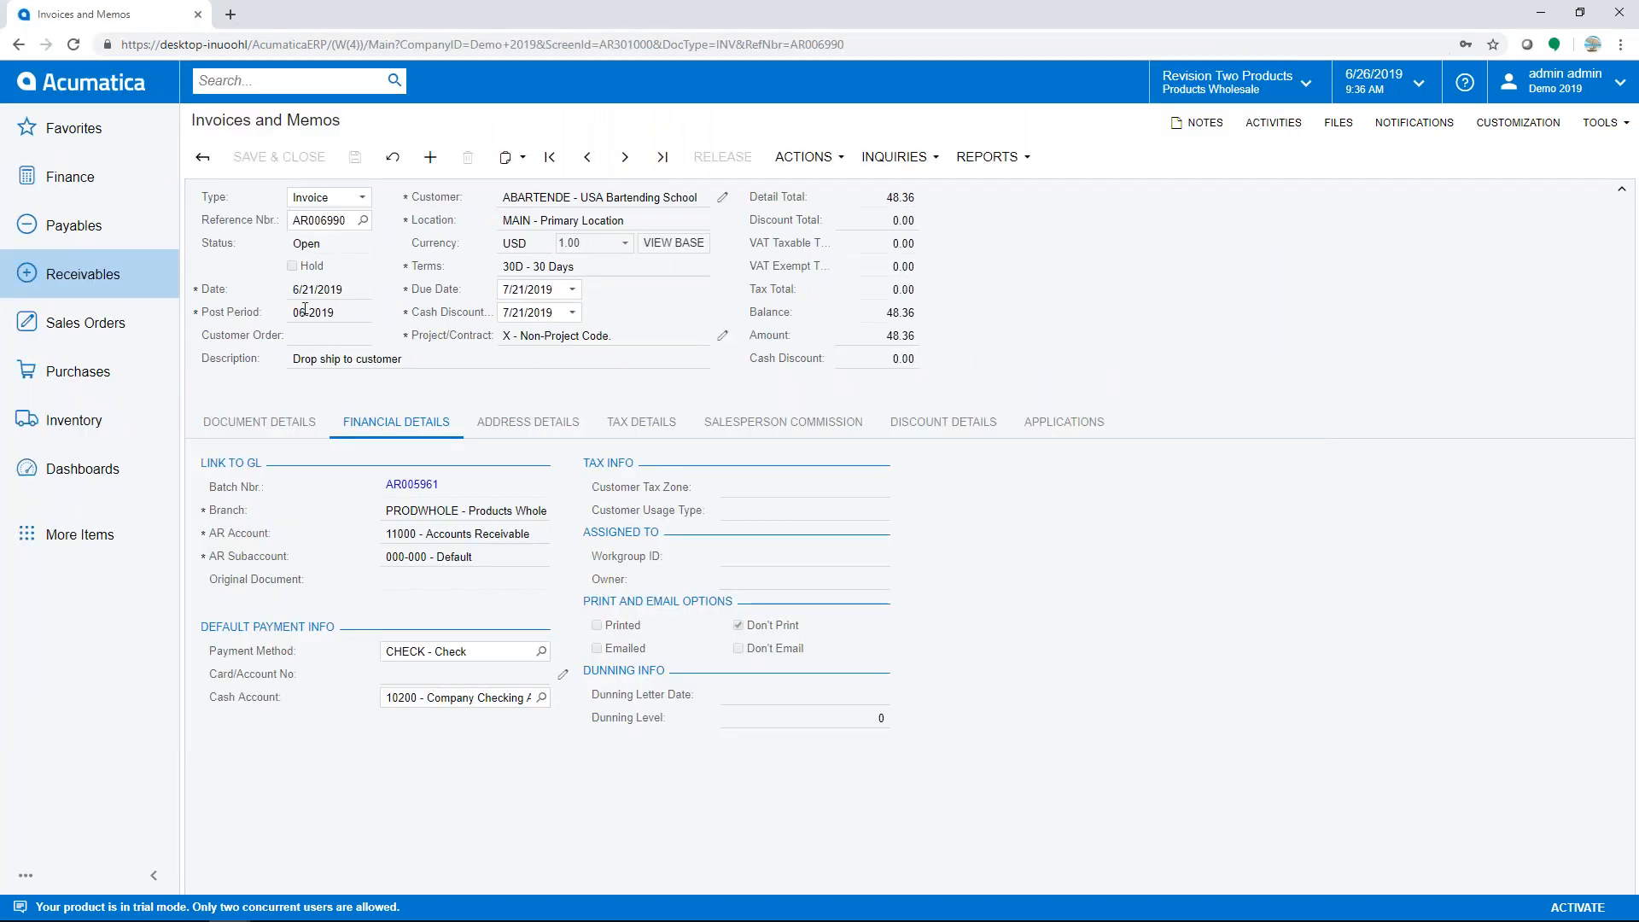
click(116, 87)
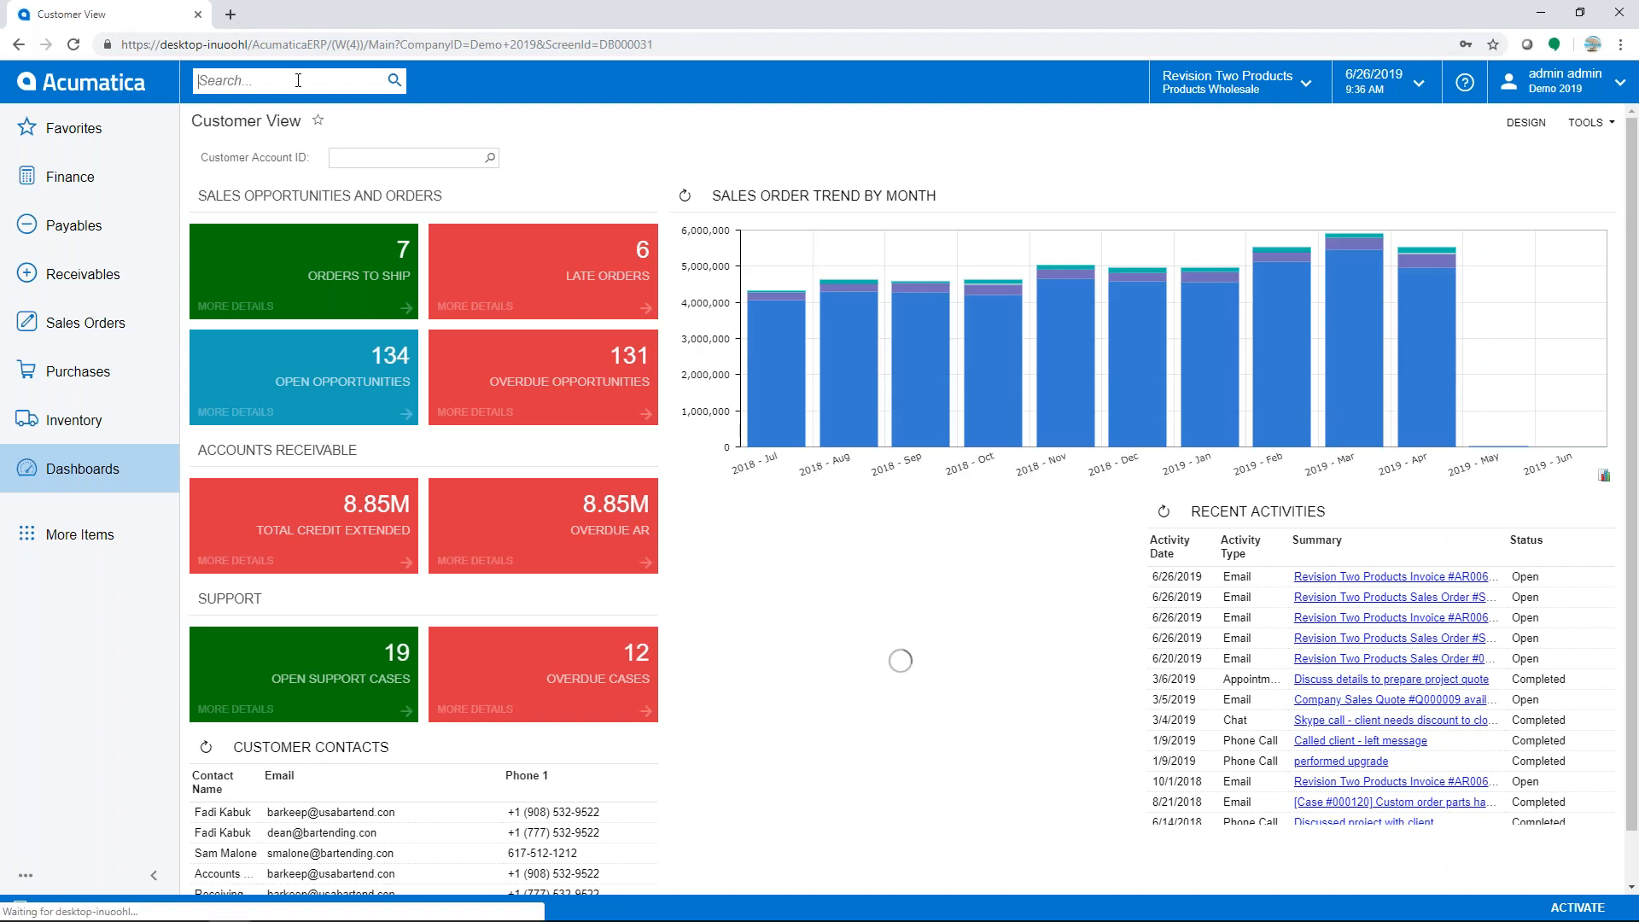
- Search QT000399 under Transactions and Profiles and open the Marina Golf Club quote
text(QT)
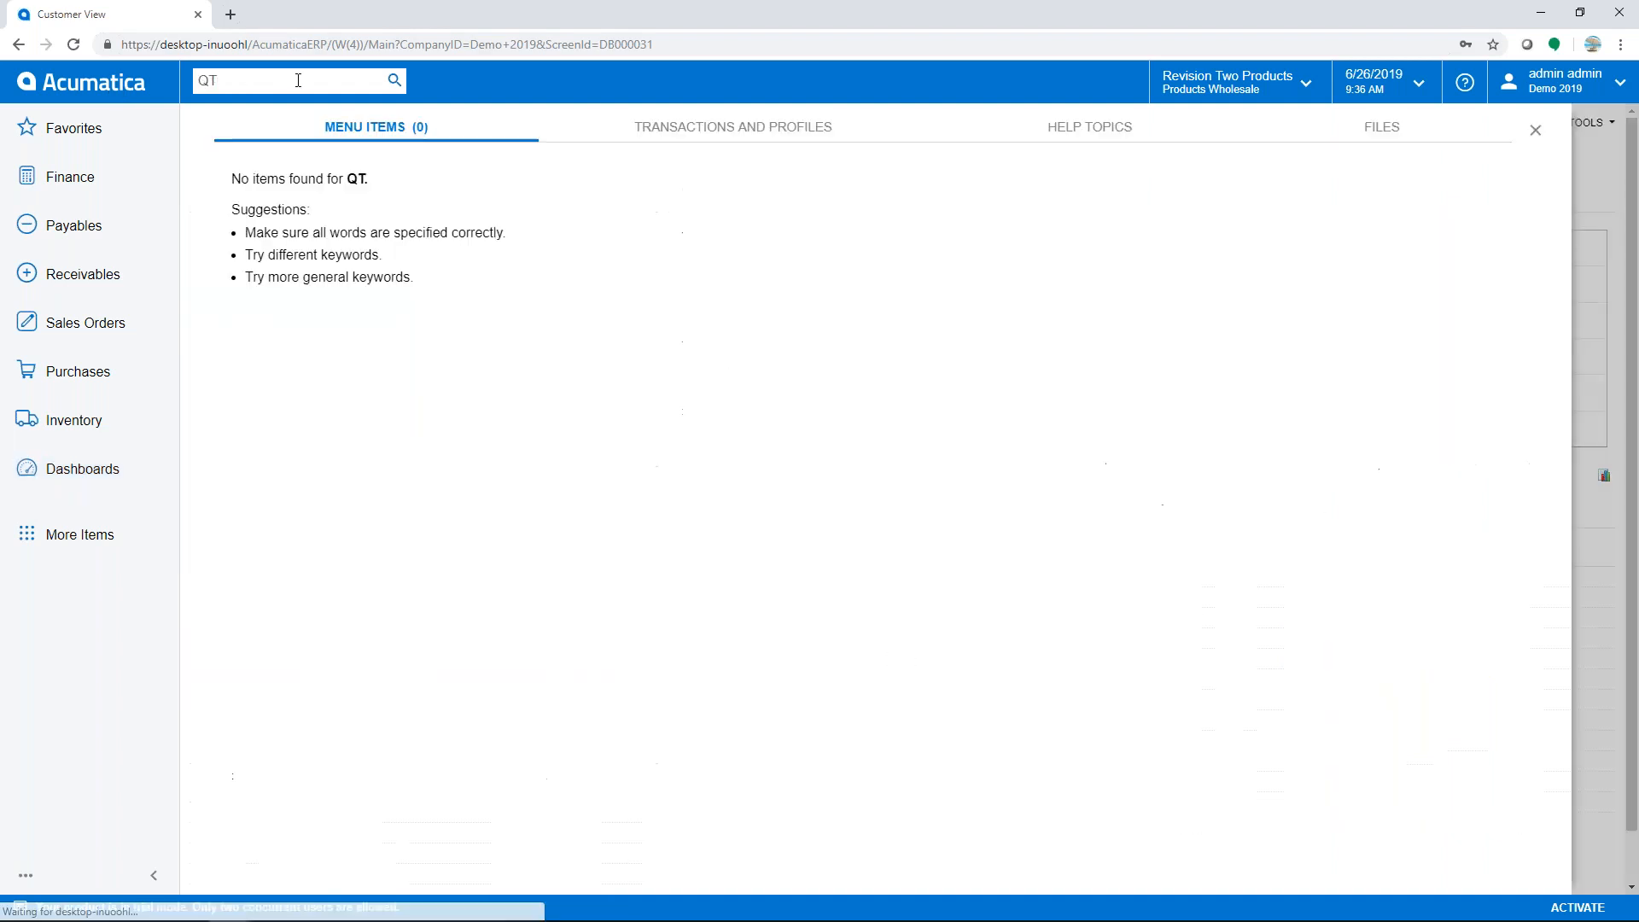
text(000399)
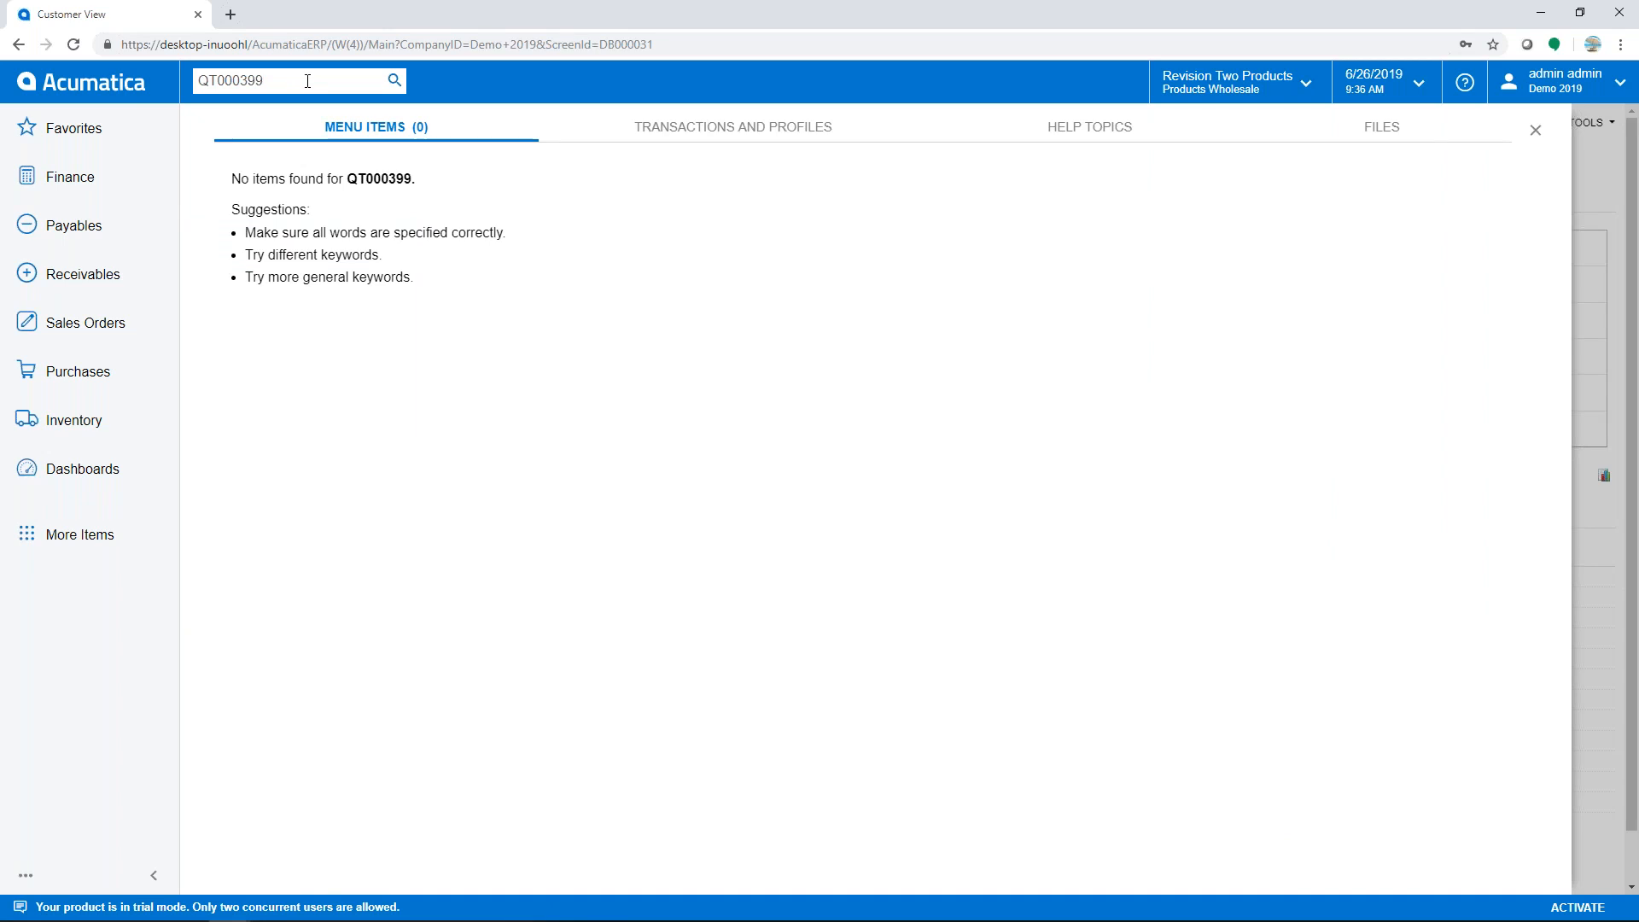
click(704, 139)
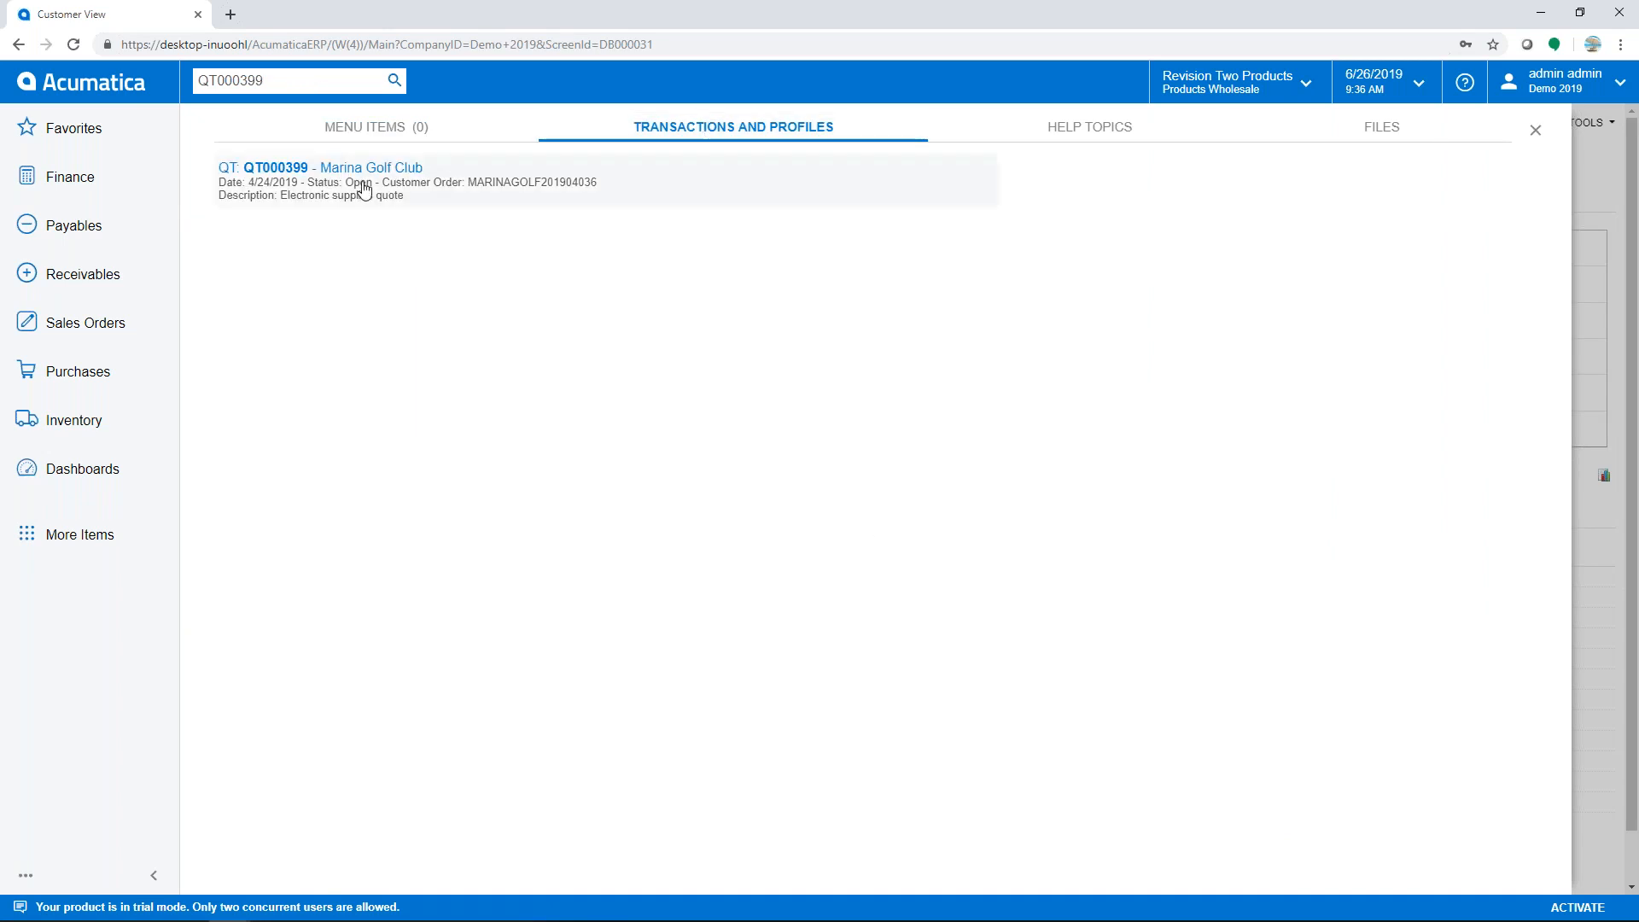
click(309, 171)
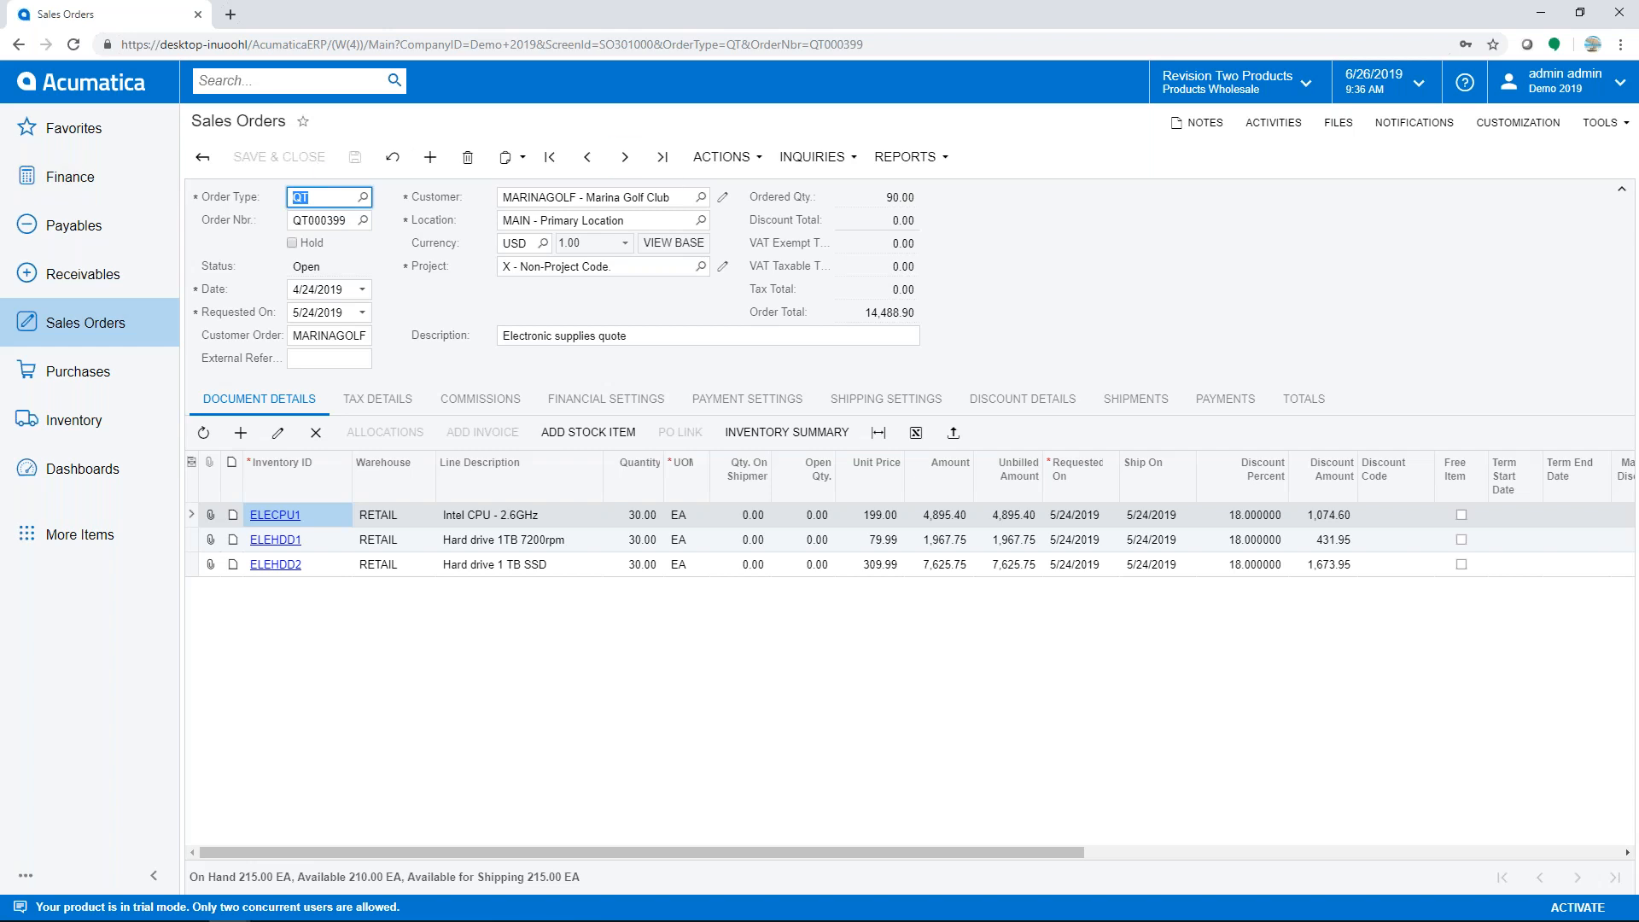
- Copy quote QT000399 as an SO order, save it as SO004845, and review its financial settings
click(713, 164)
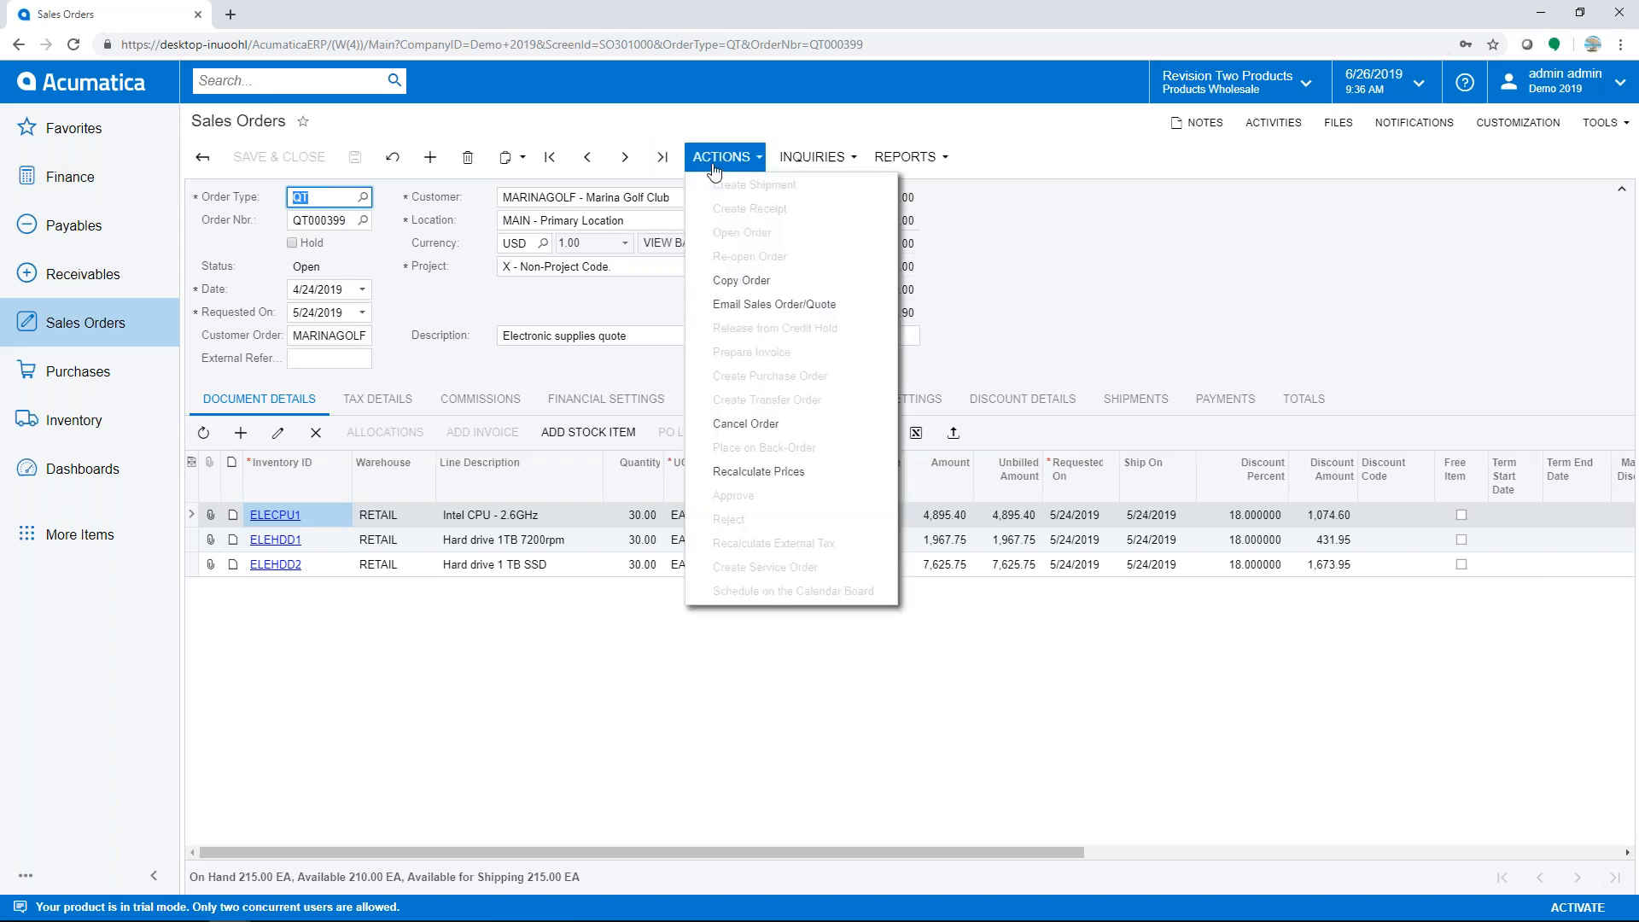
click(739, 282)
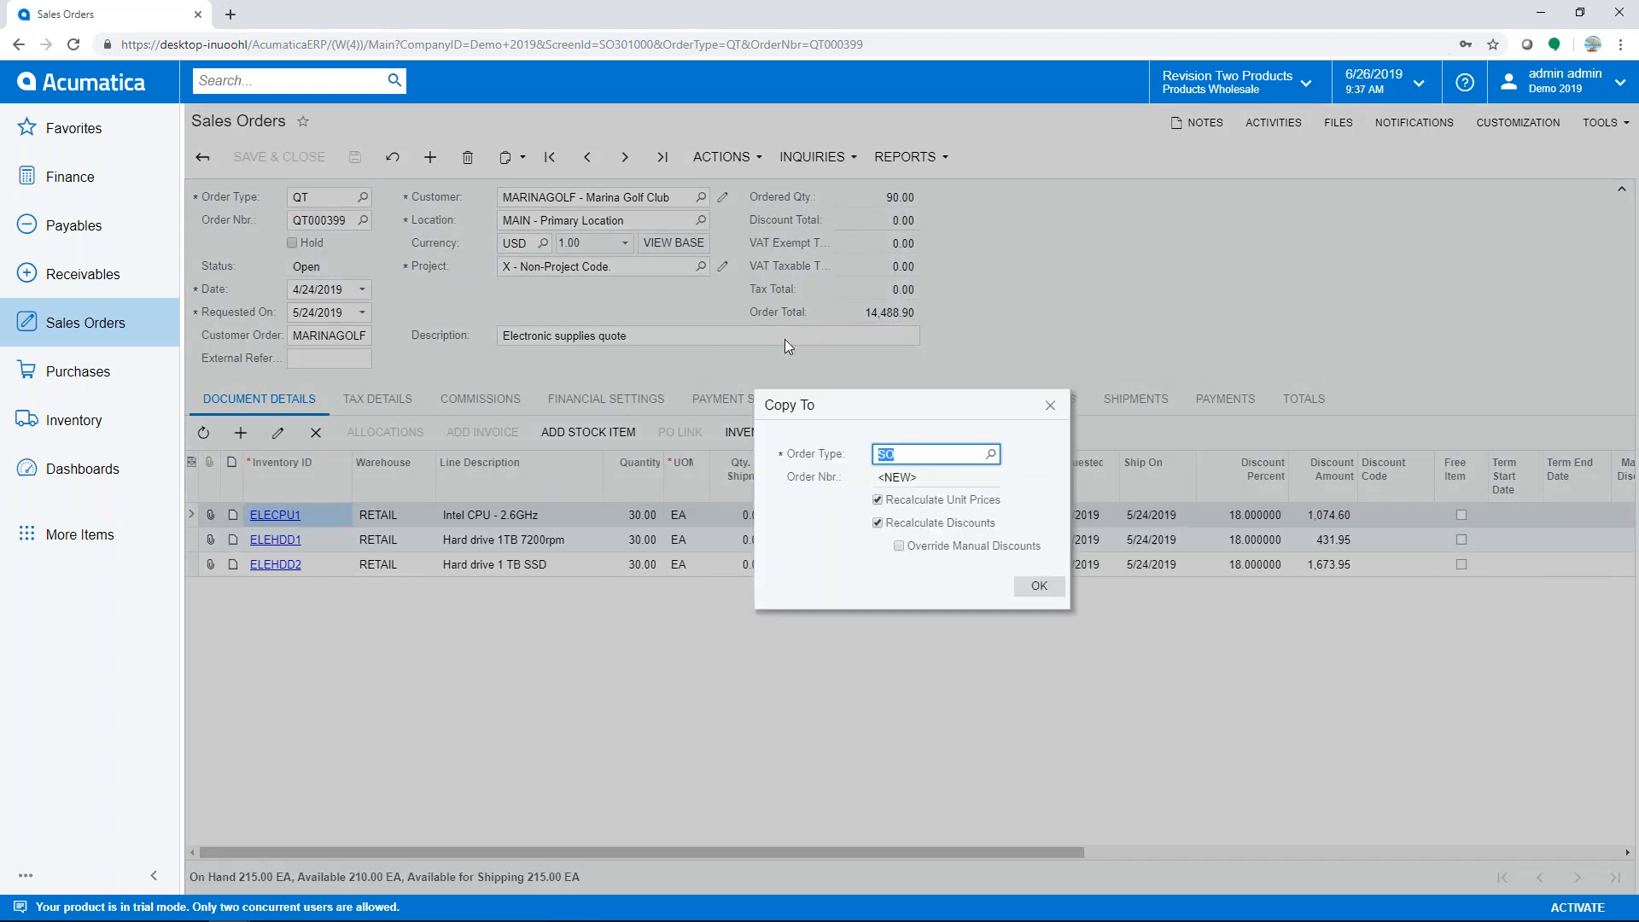
click(1024, 587)
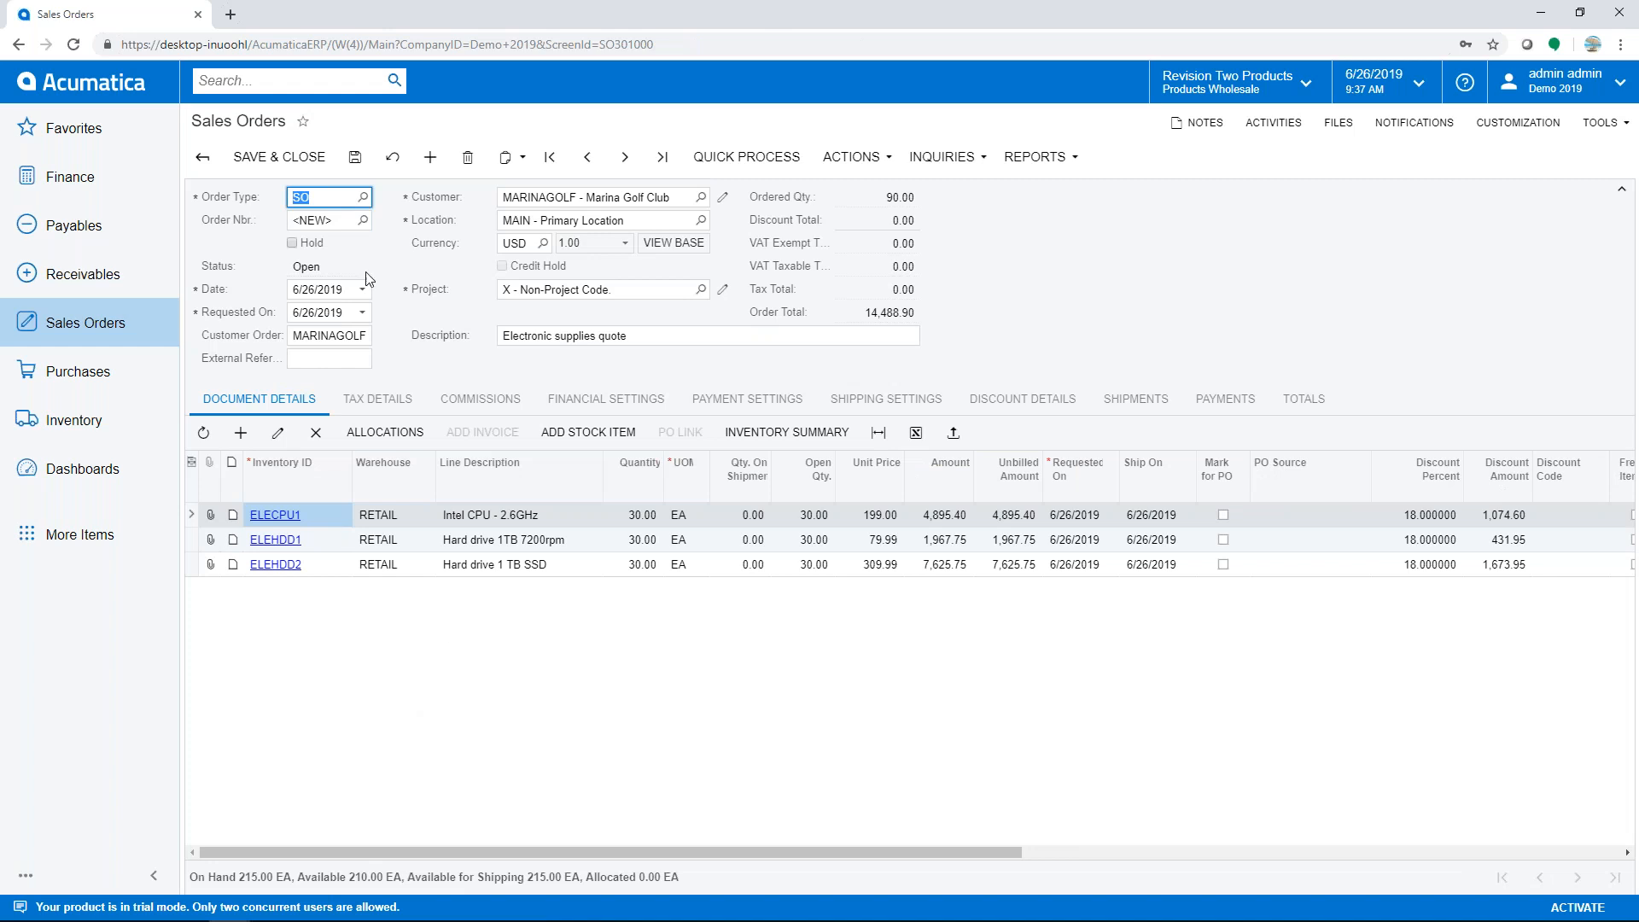
click(355, 158)
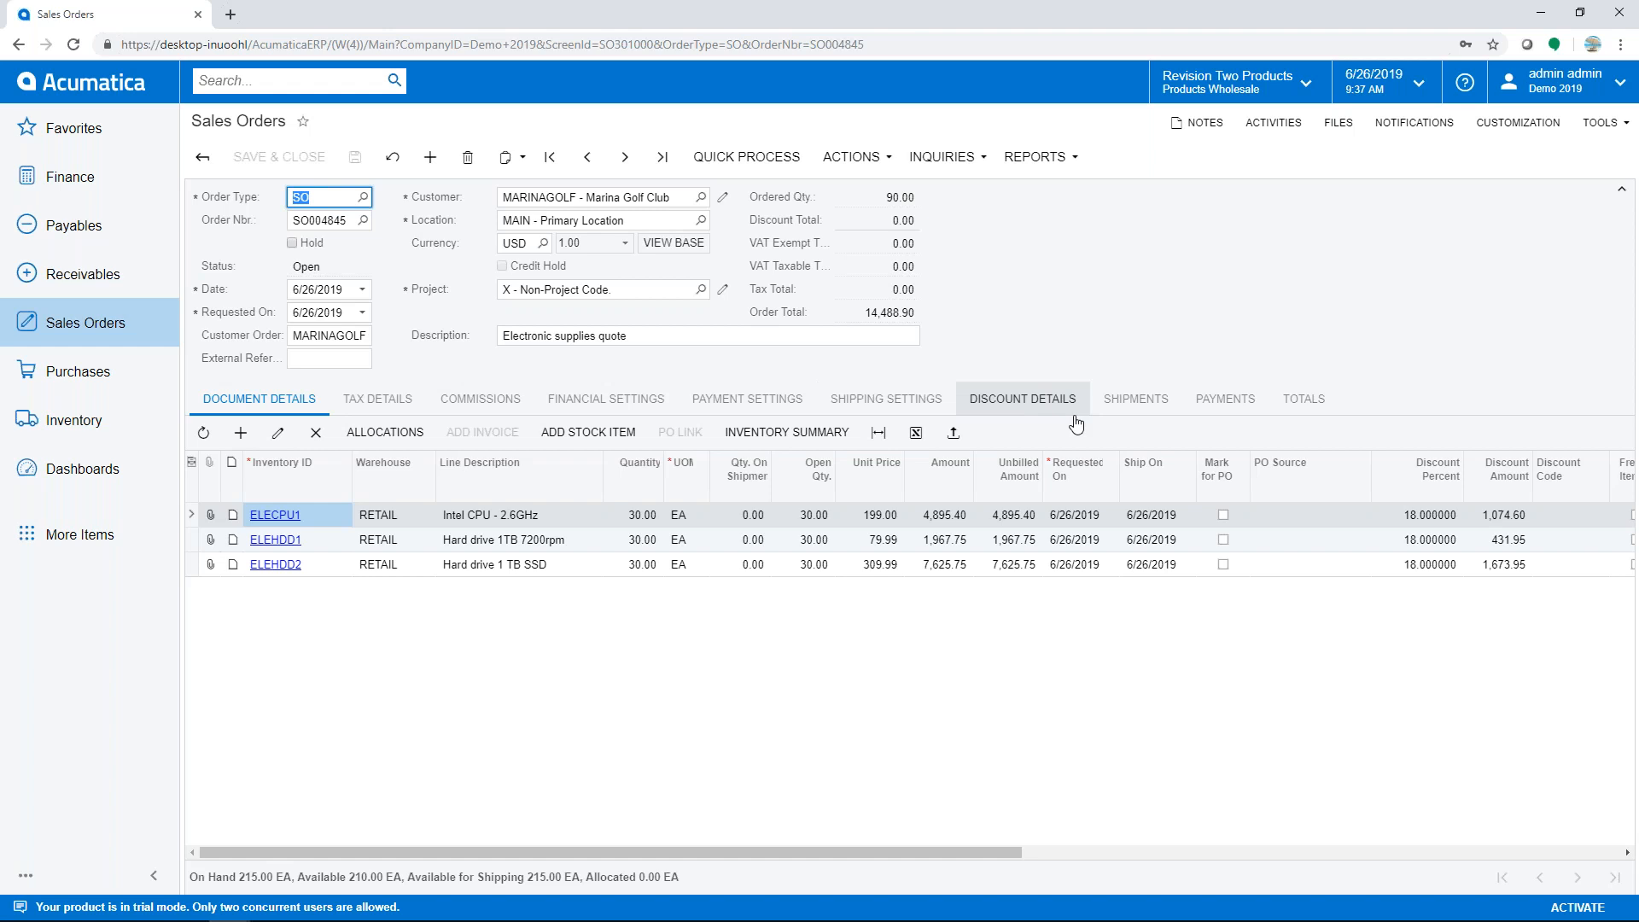
click(603, 401)
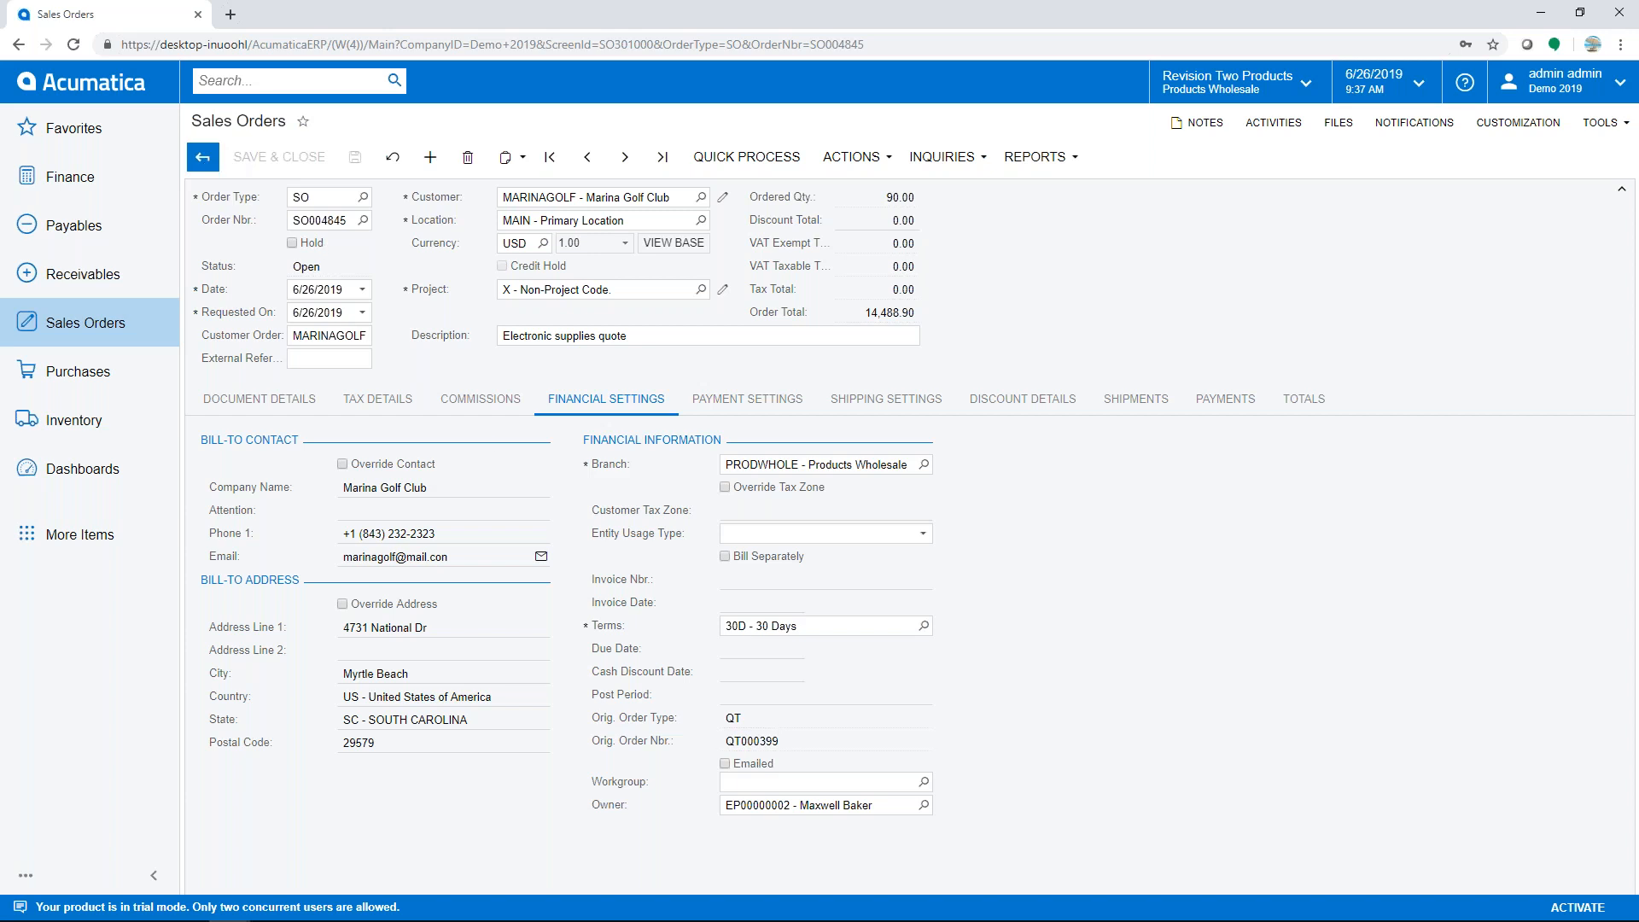
click(205, 158)
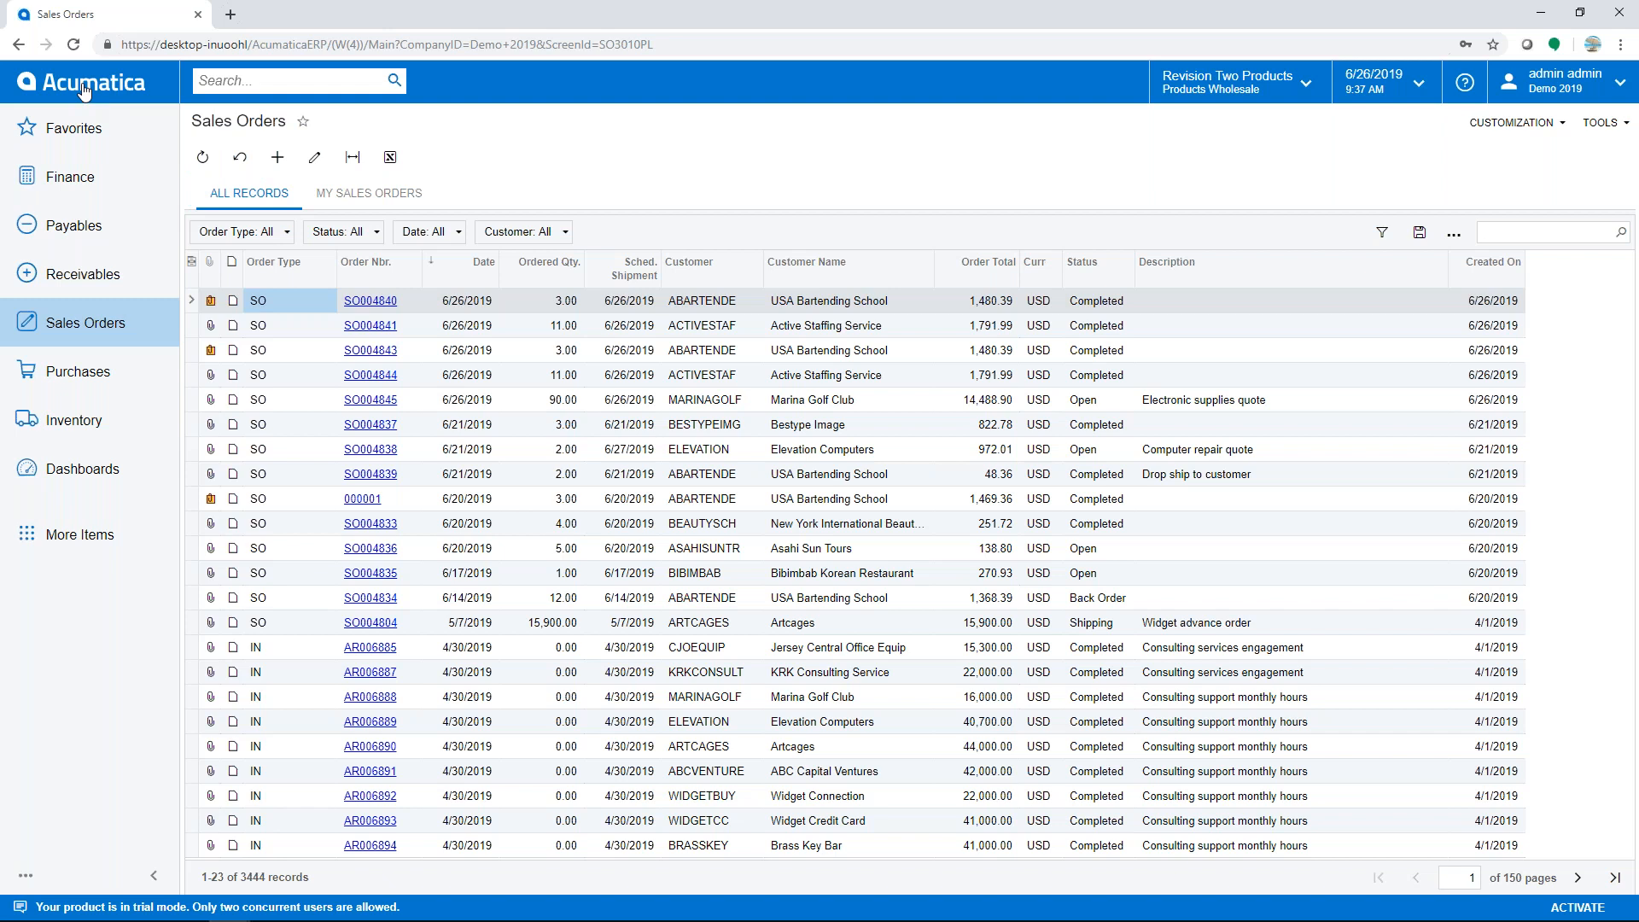
- Start a new sales order for USA Bartending School with one CONBALBALL line, quantity 1
click(98, 324)
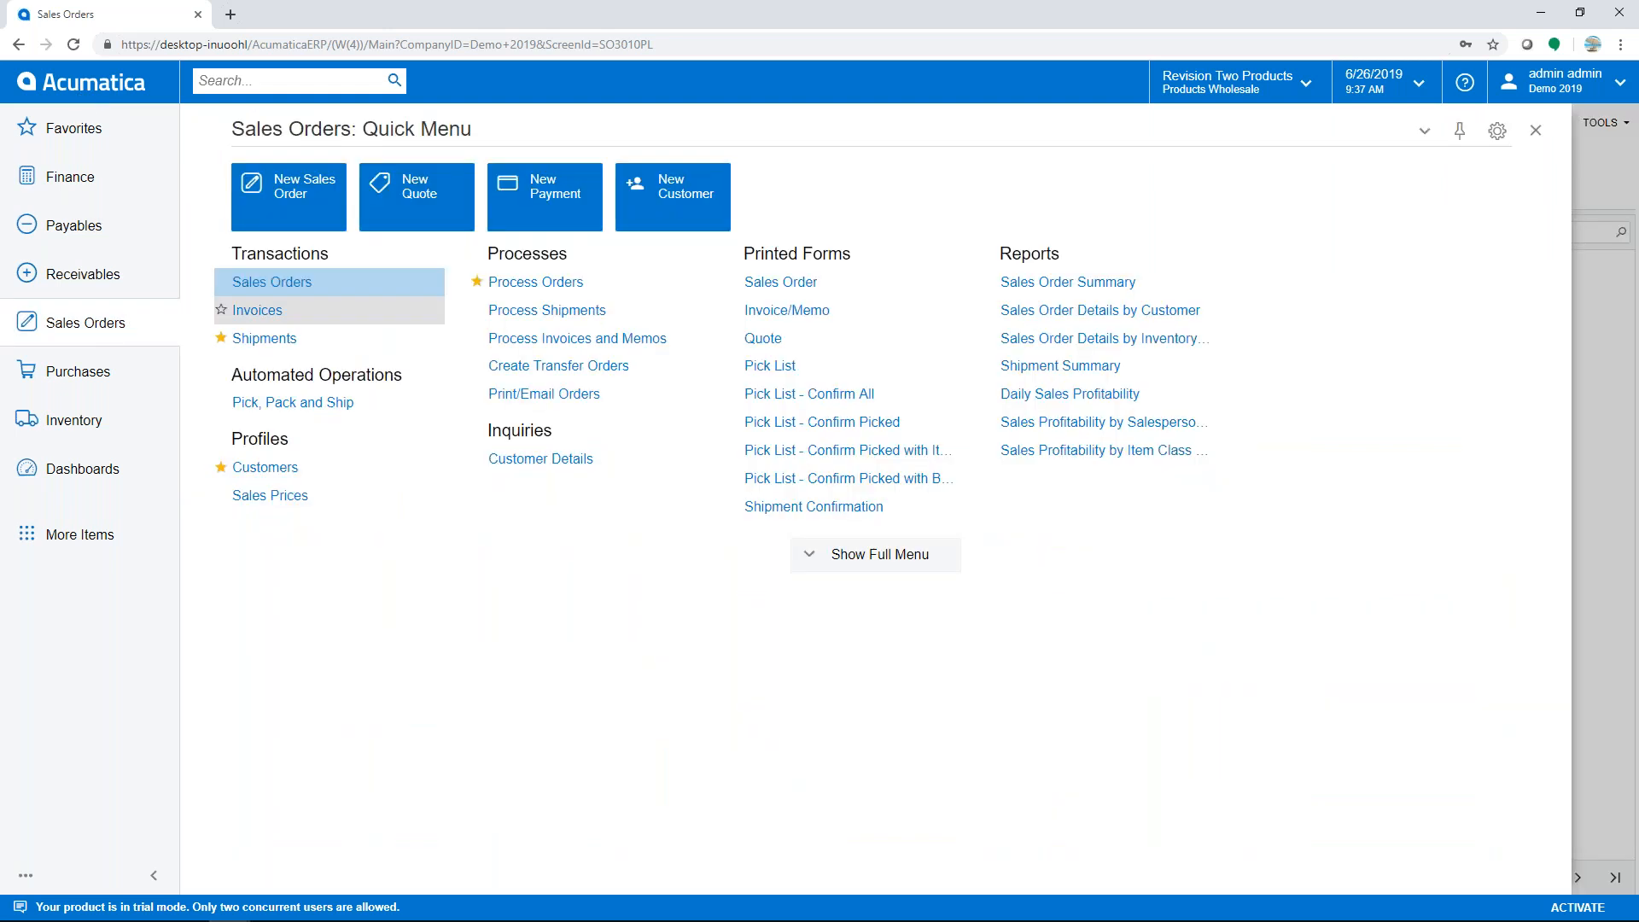
click(289, 194)
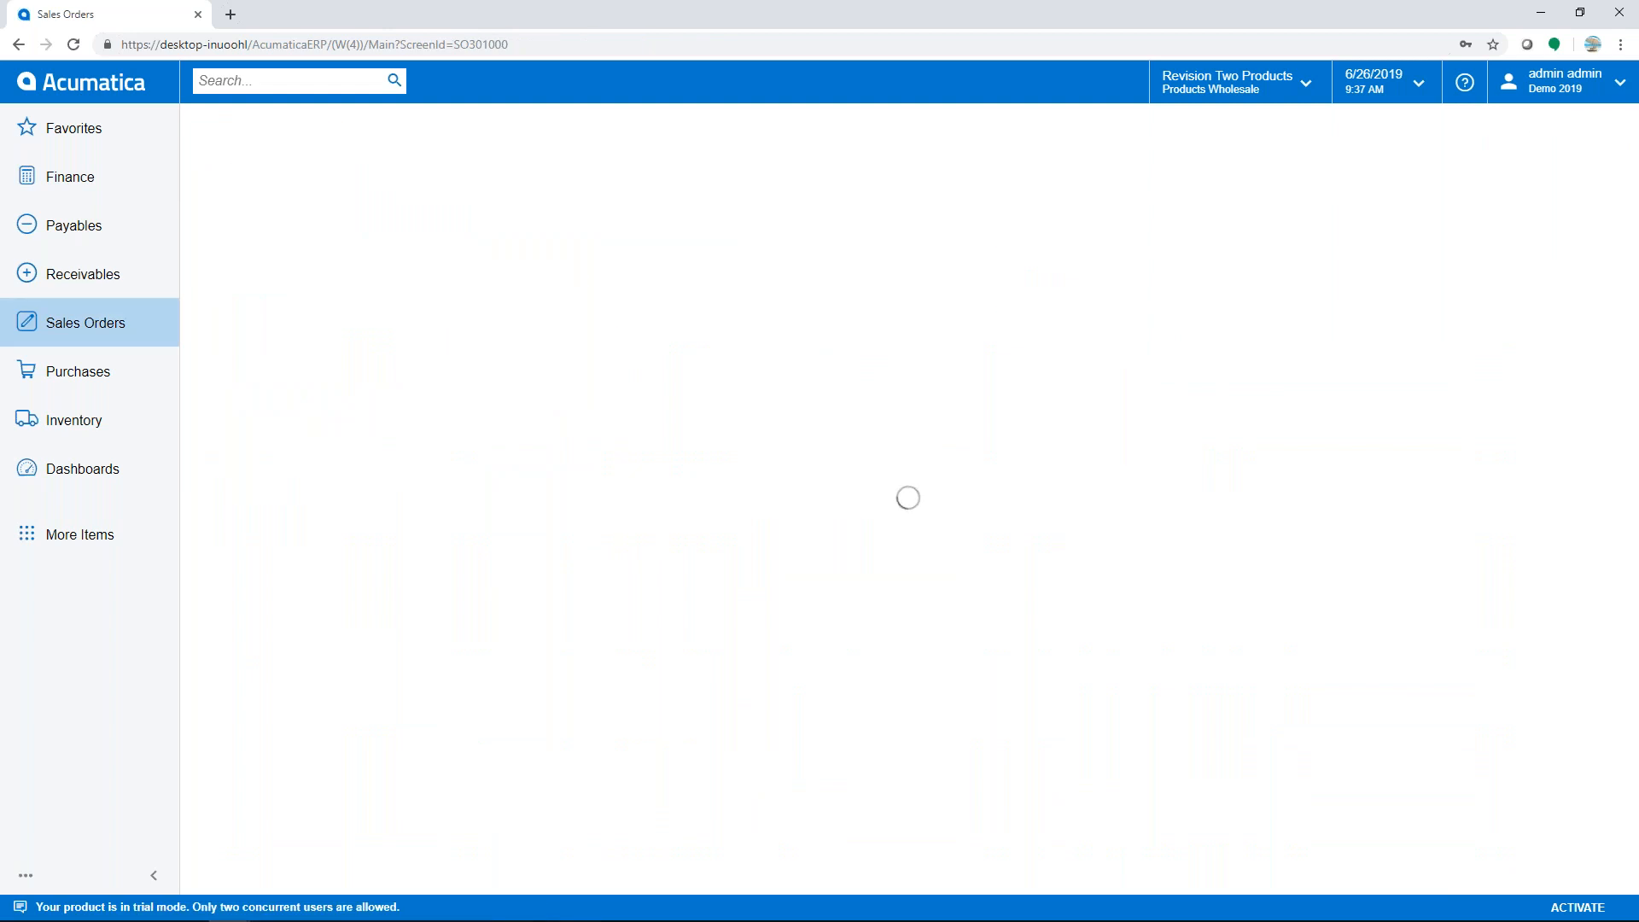
click(568, 198)
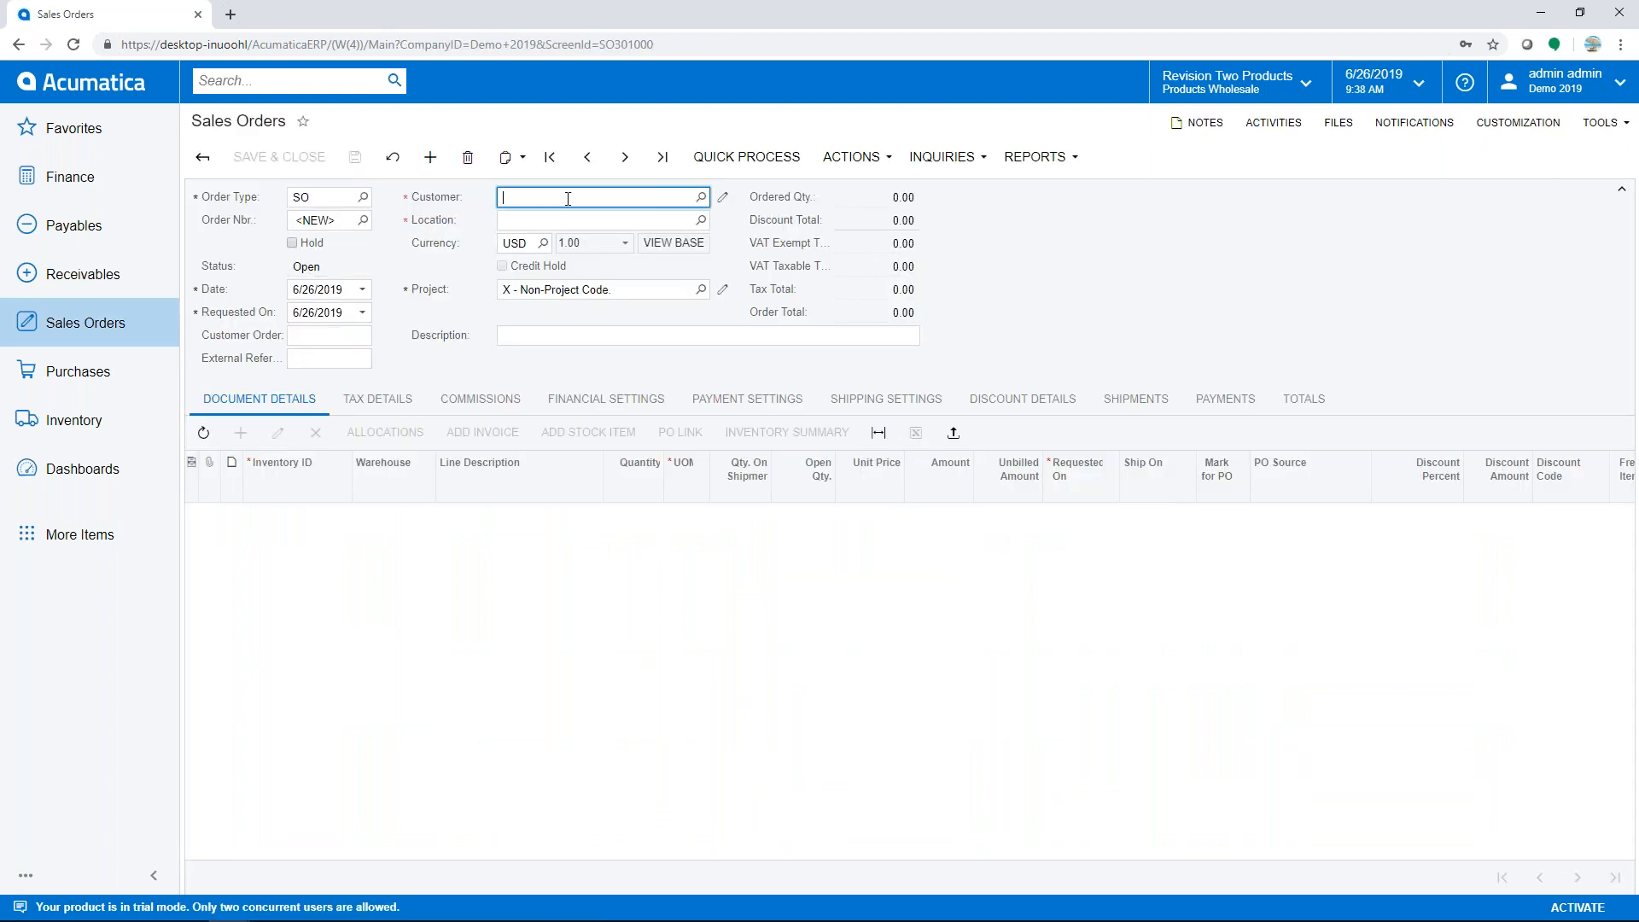
text(aba)
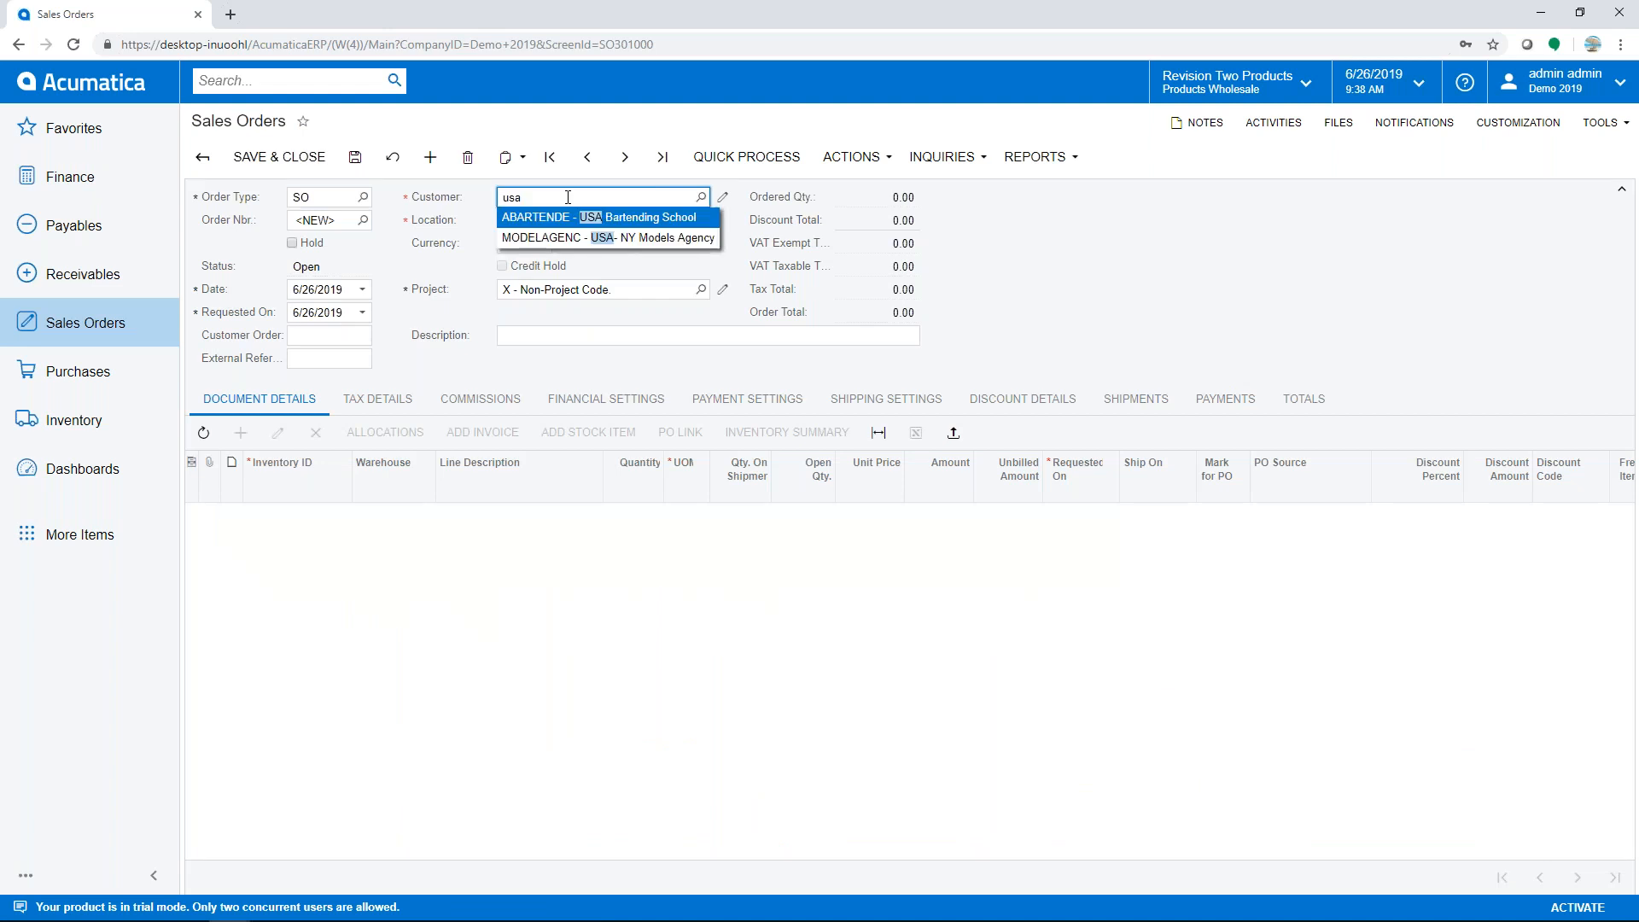
key(Tab)
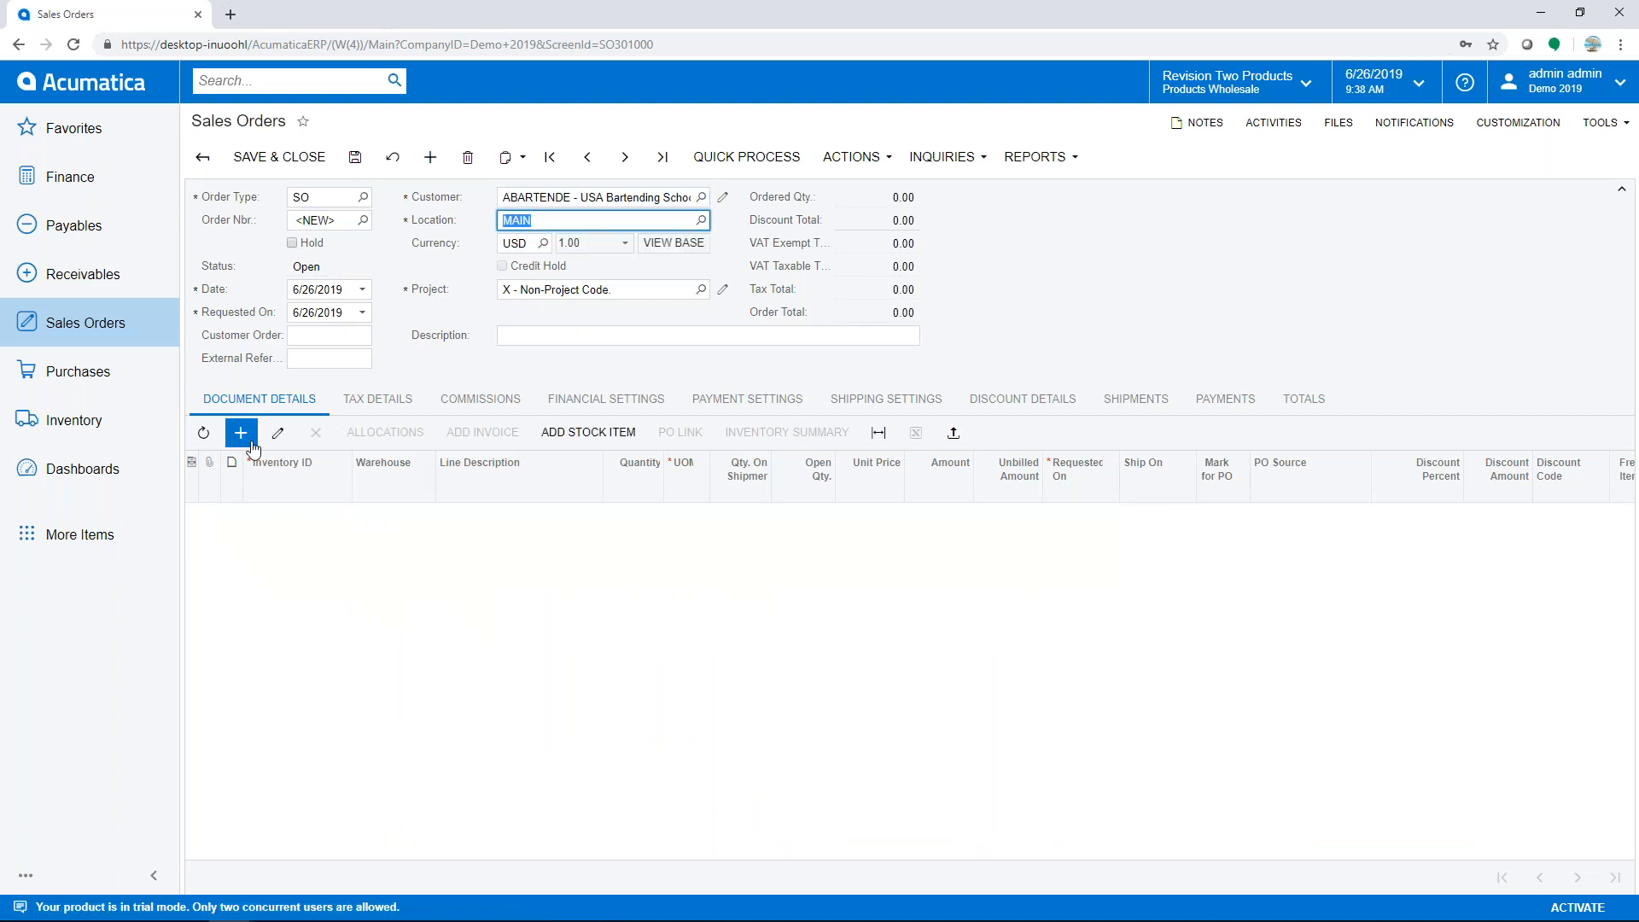
click(242, 434)
text(conbal)
key(Tab)
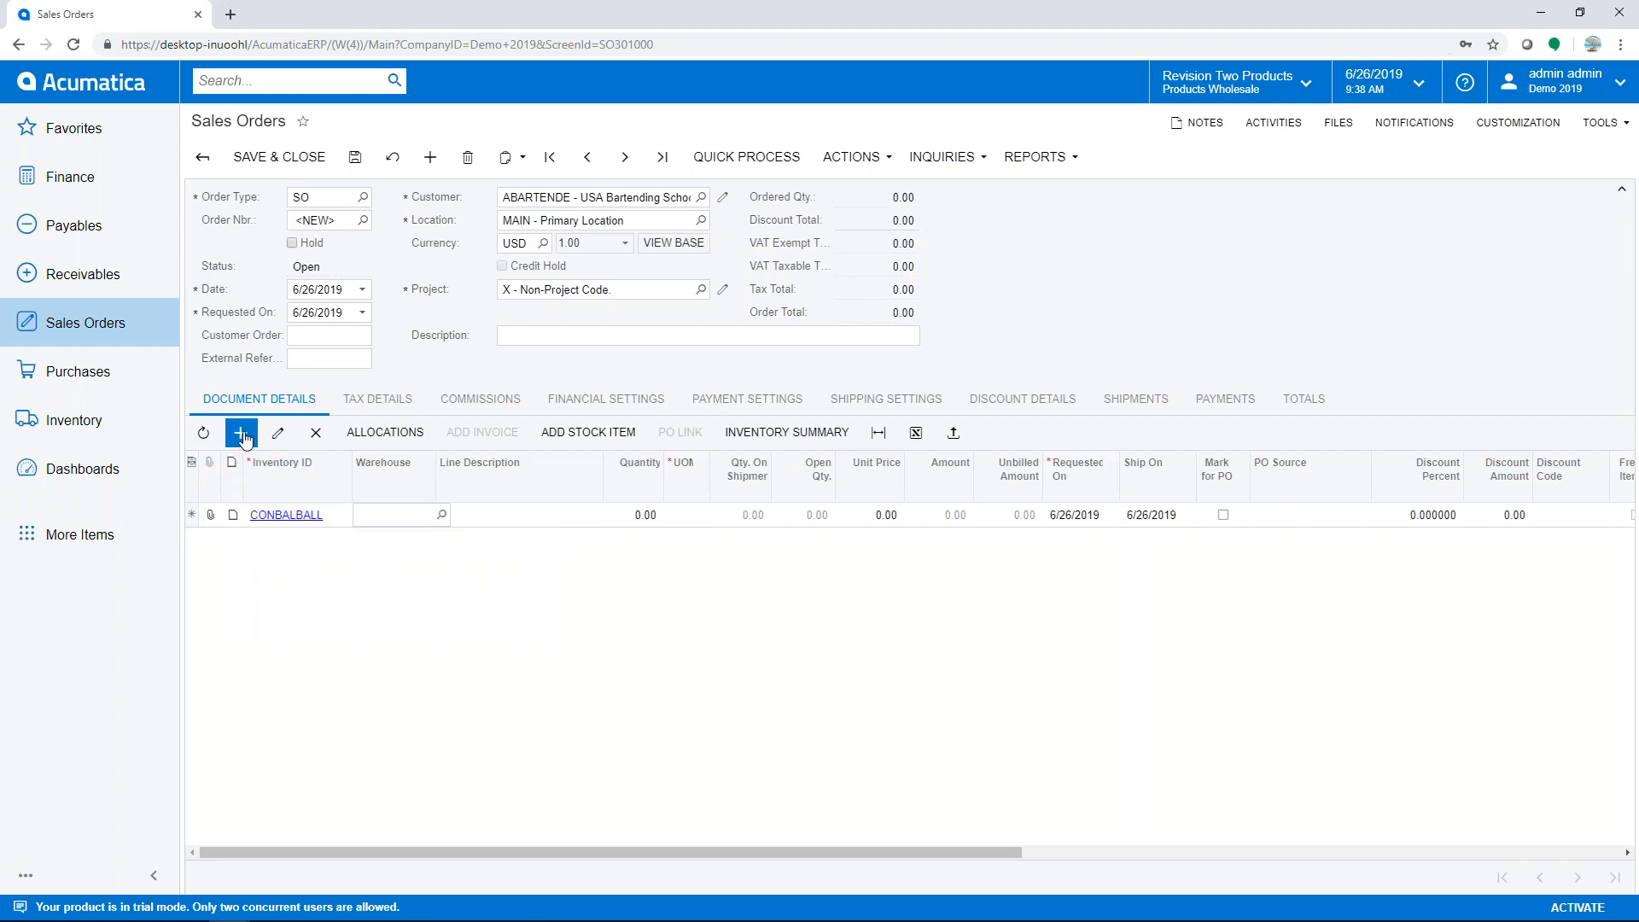
key(Tab)
key(Tab)
text(1)
key(Tab)
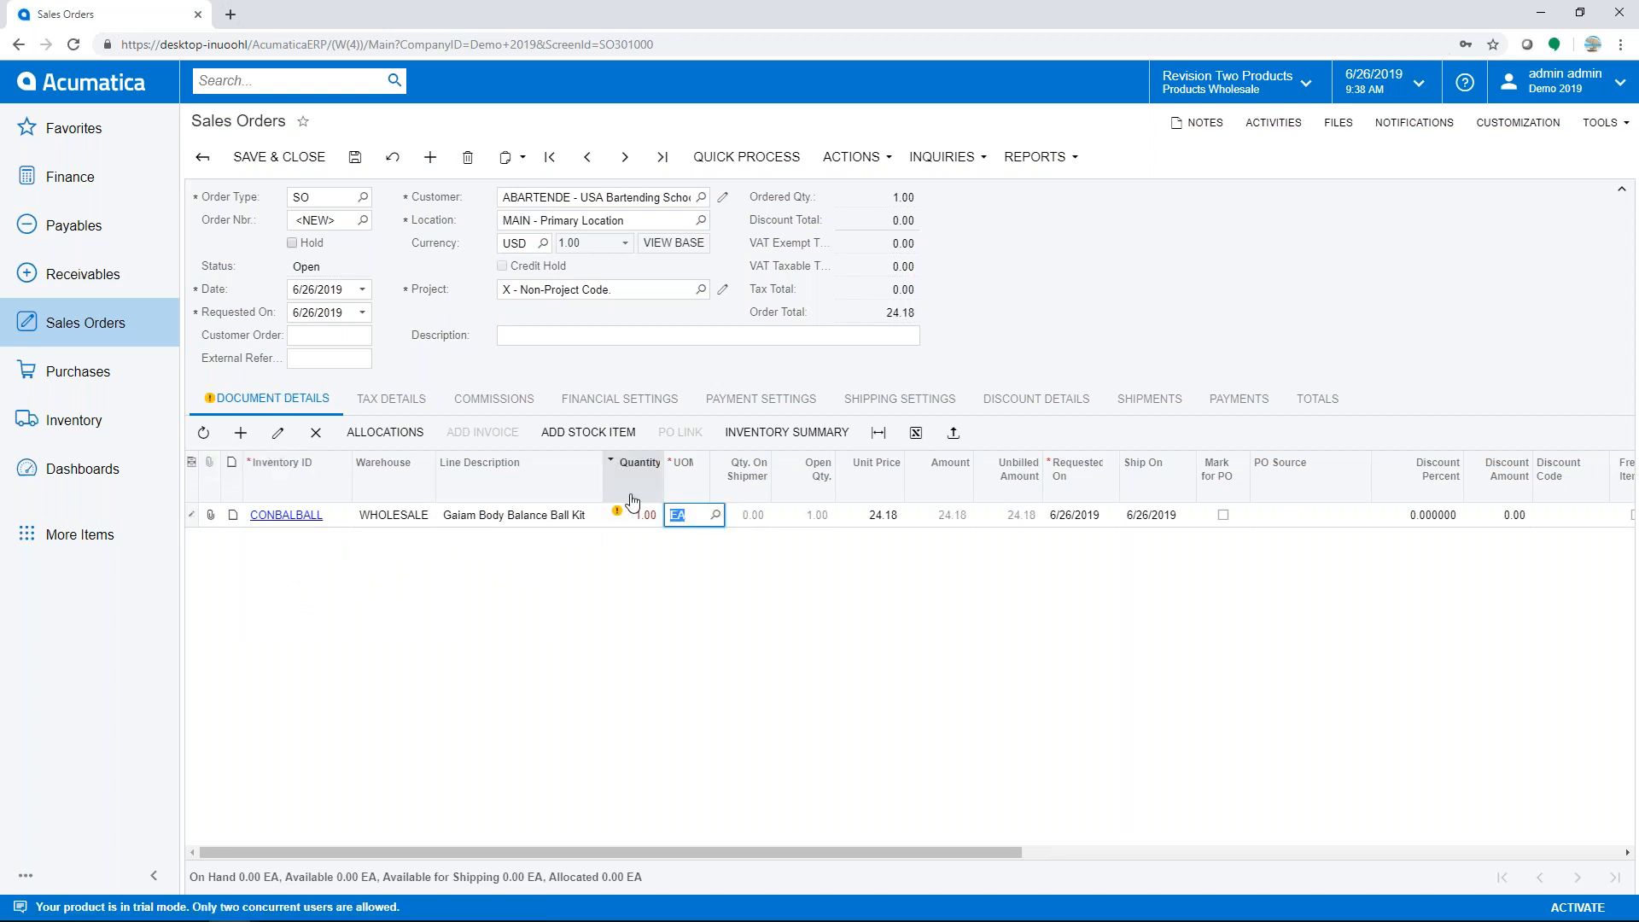
- Mark the ball kit line for PO with source Drop-Ship and save the order as SO004846
mouse_move(618, 516)
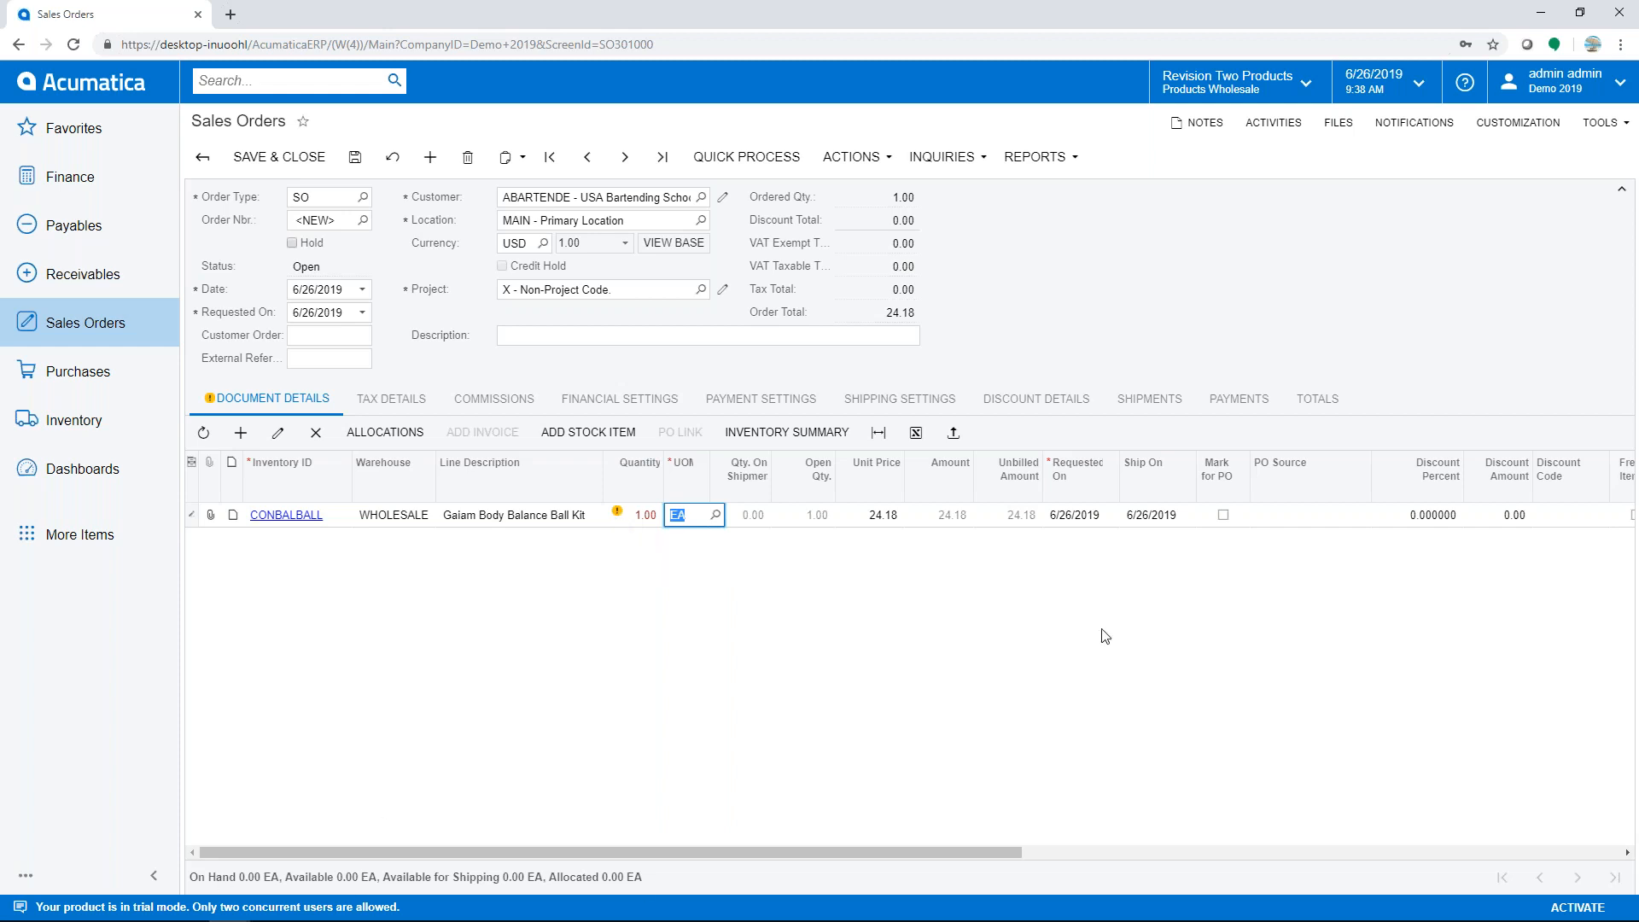
click(1223, 515)
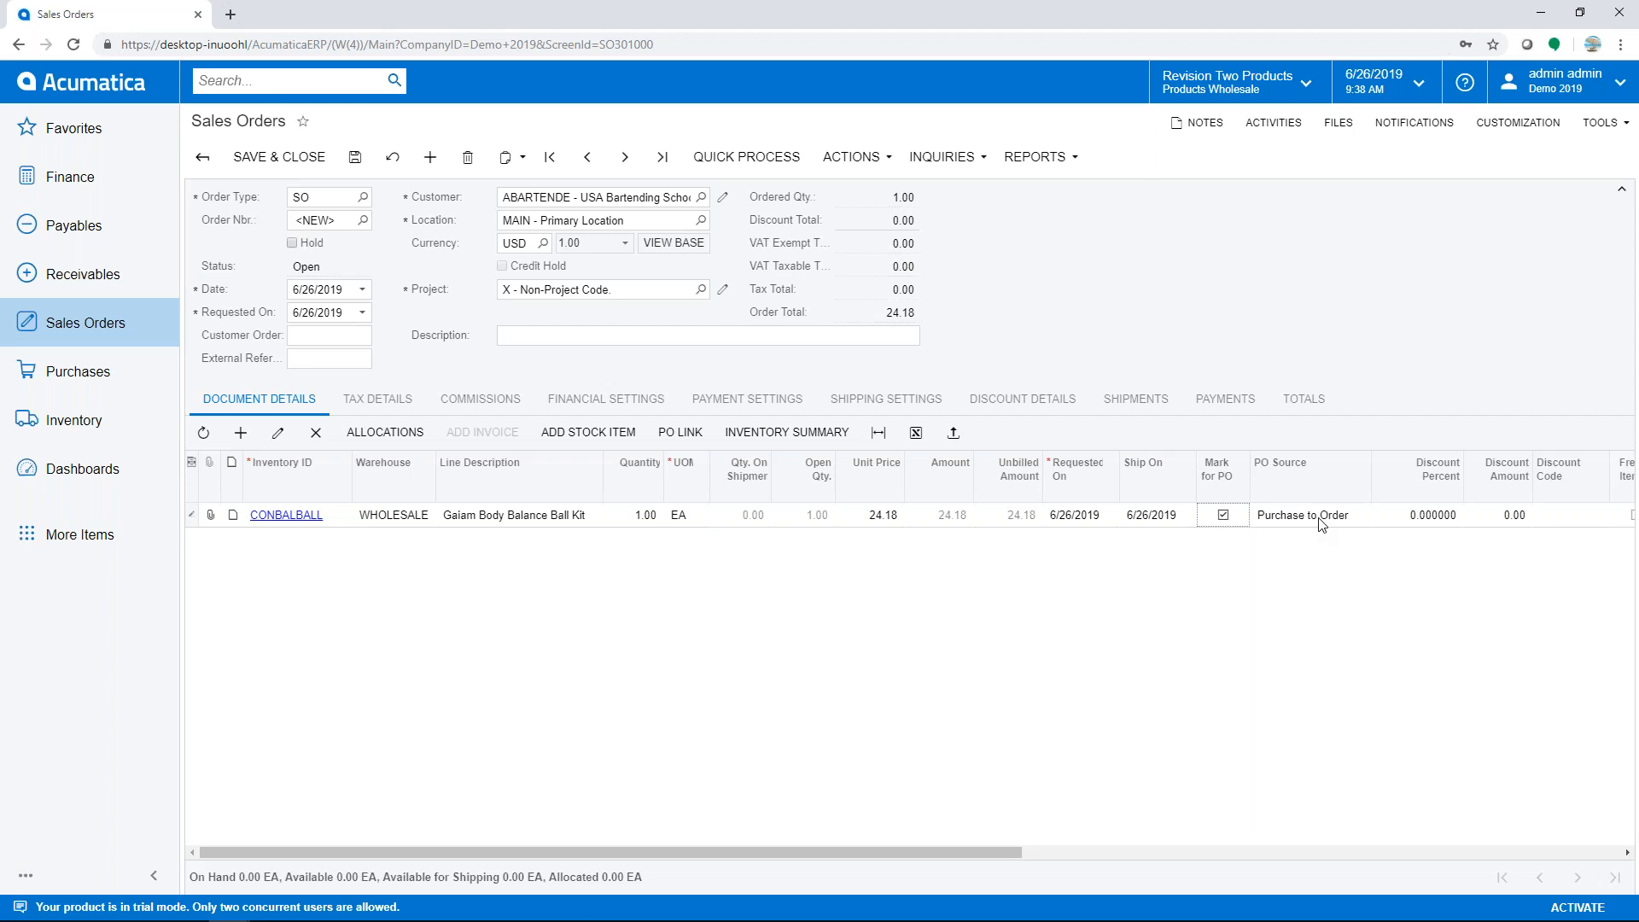
click(1360, 519)
click(1375, 517)
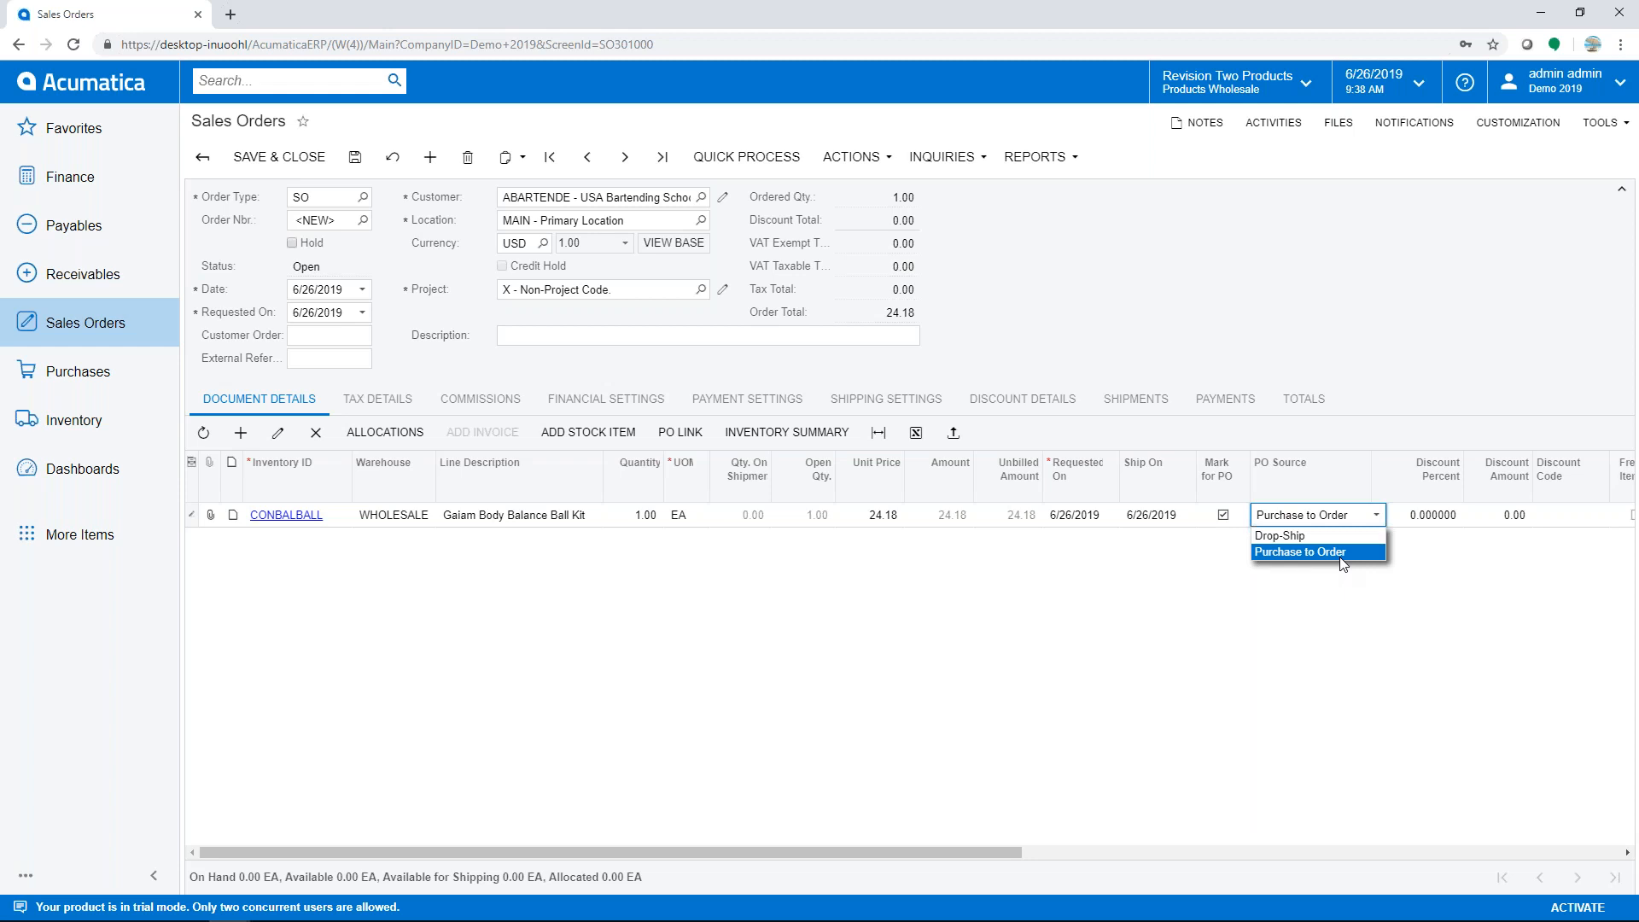
click(1288, 536)
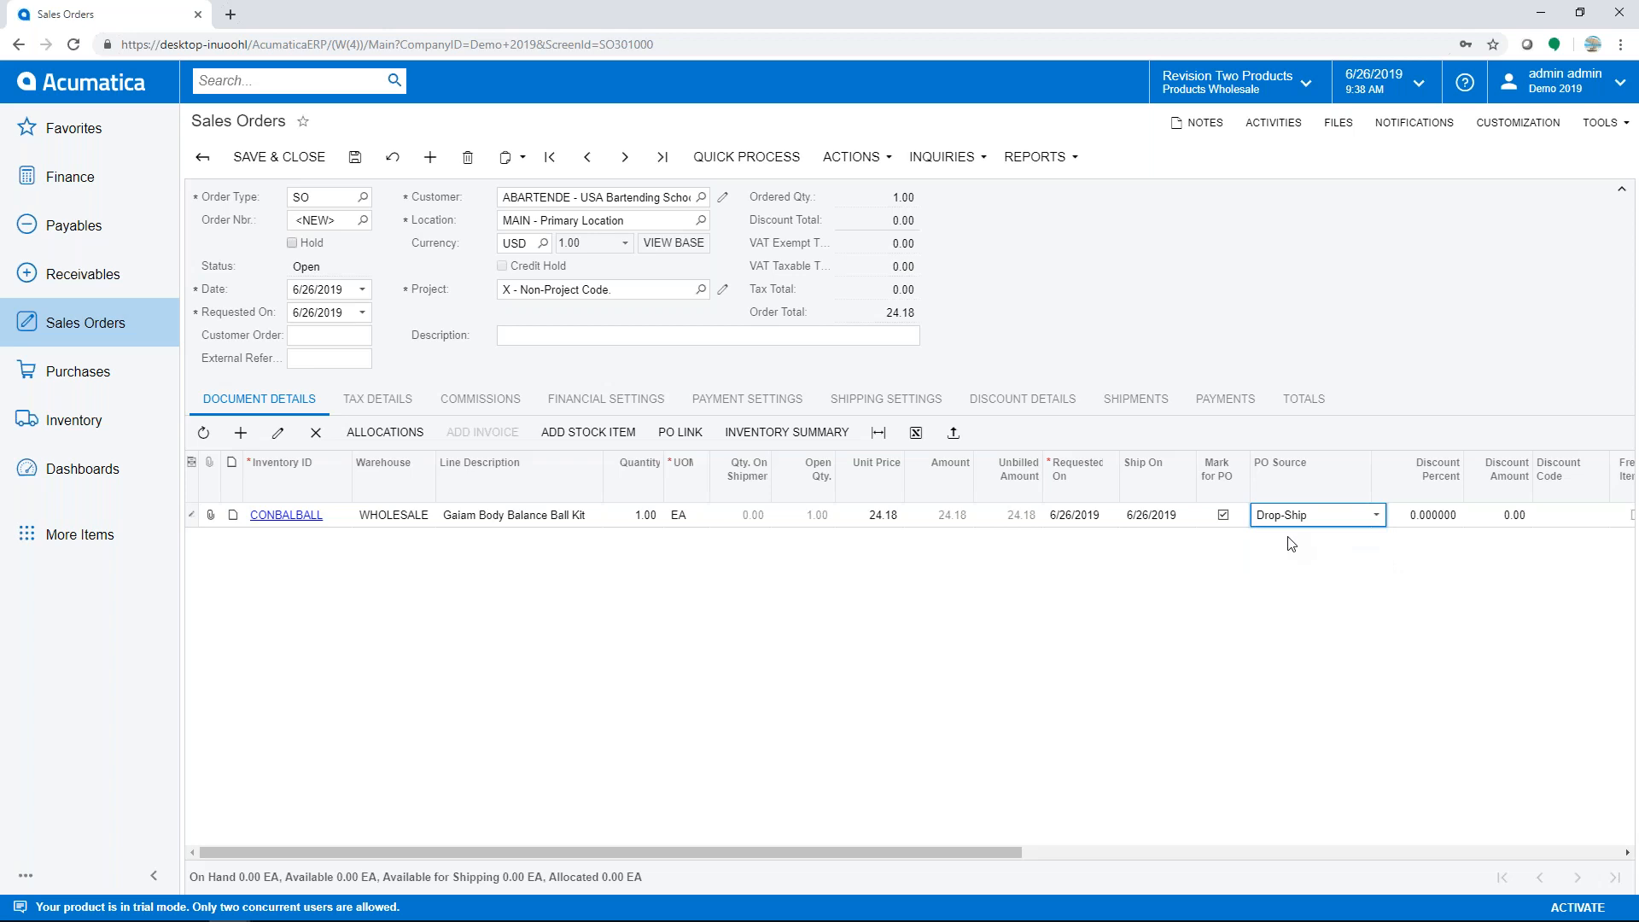
click(356, 159)
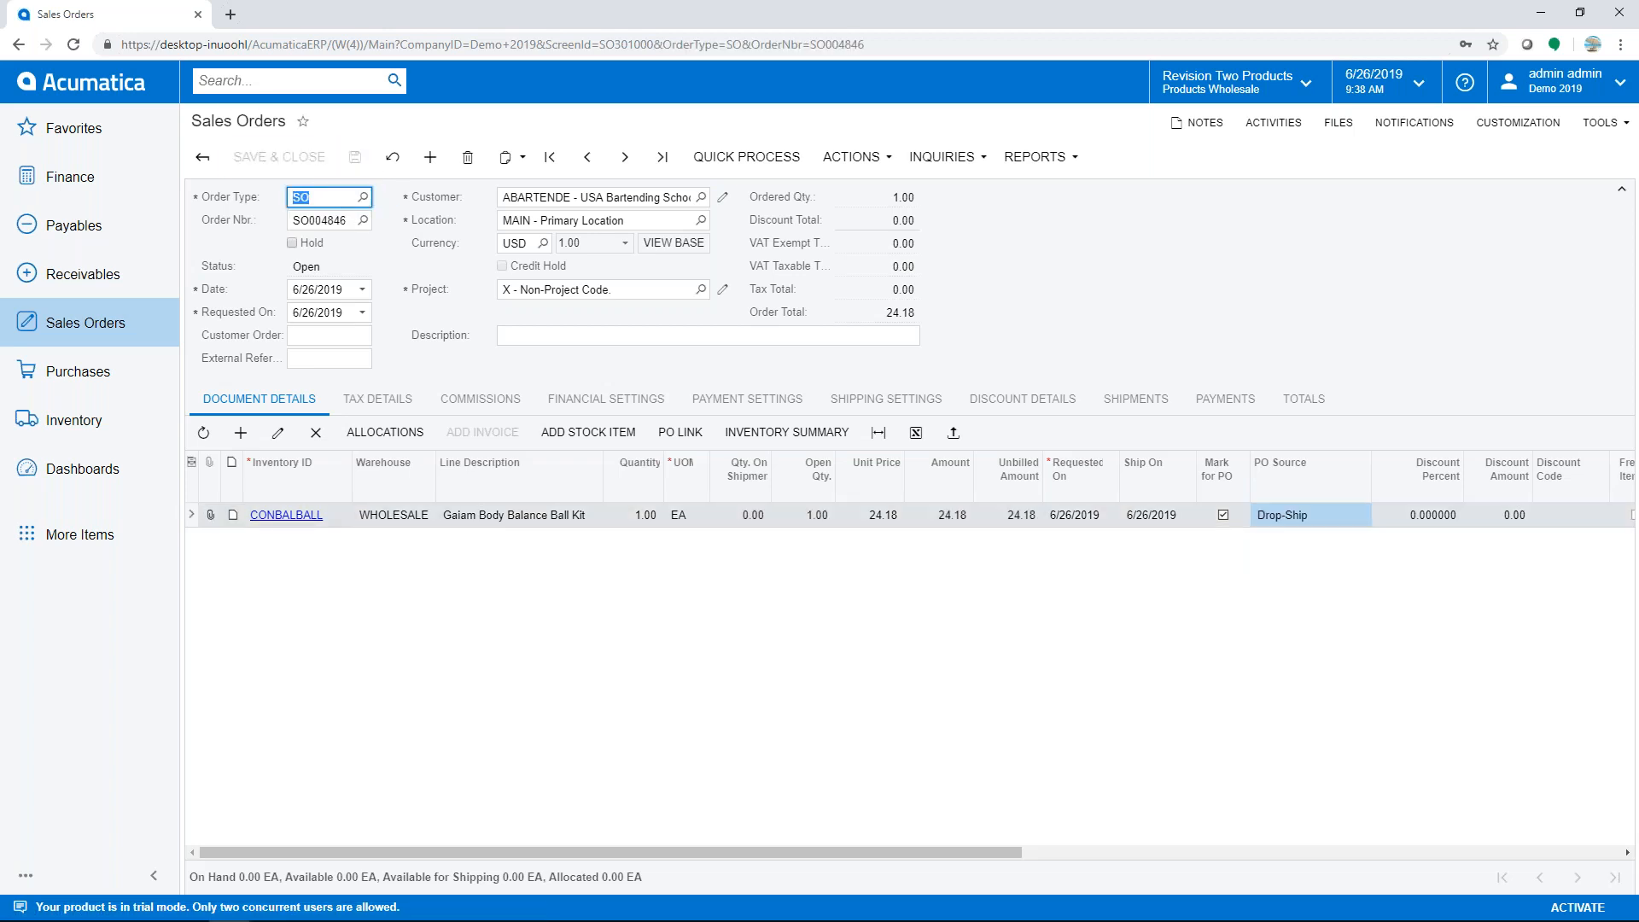
- Choose Create Purchase Order from the sales order's Actions menu
click(860, 161)
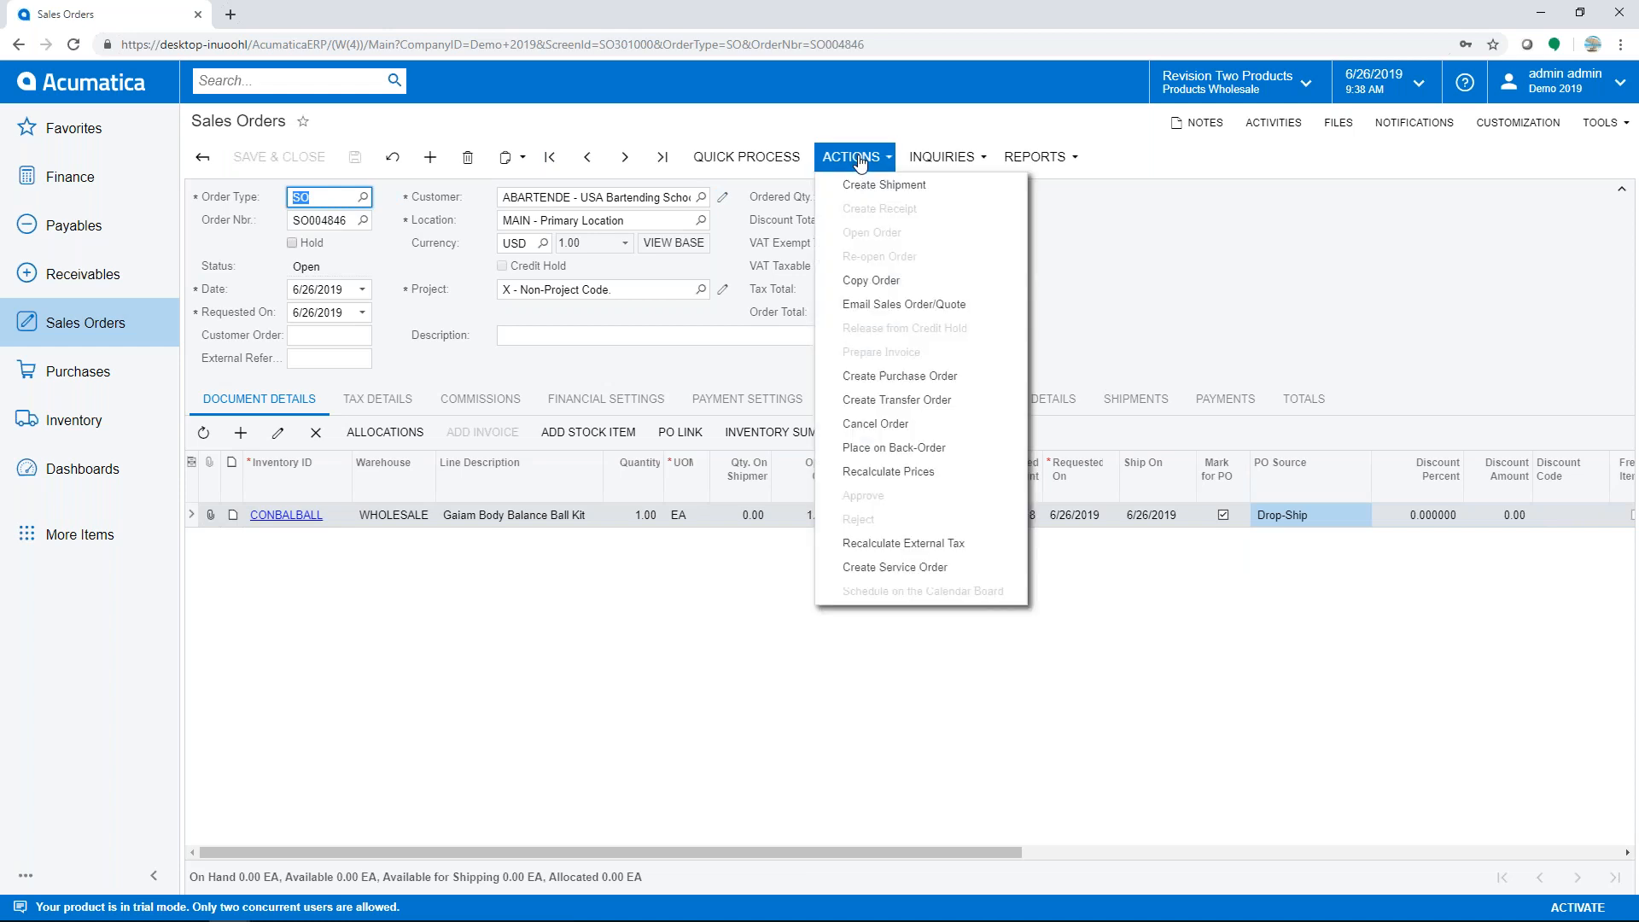
click(882, 384)
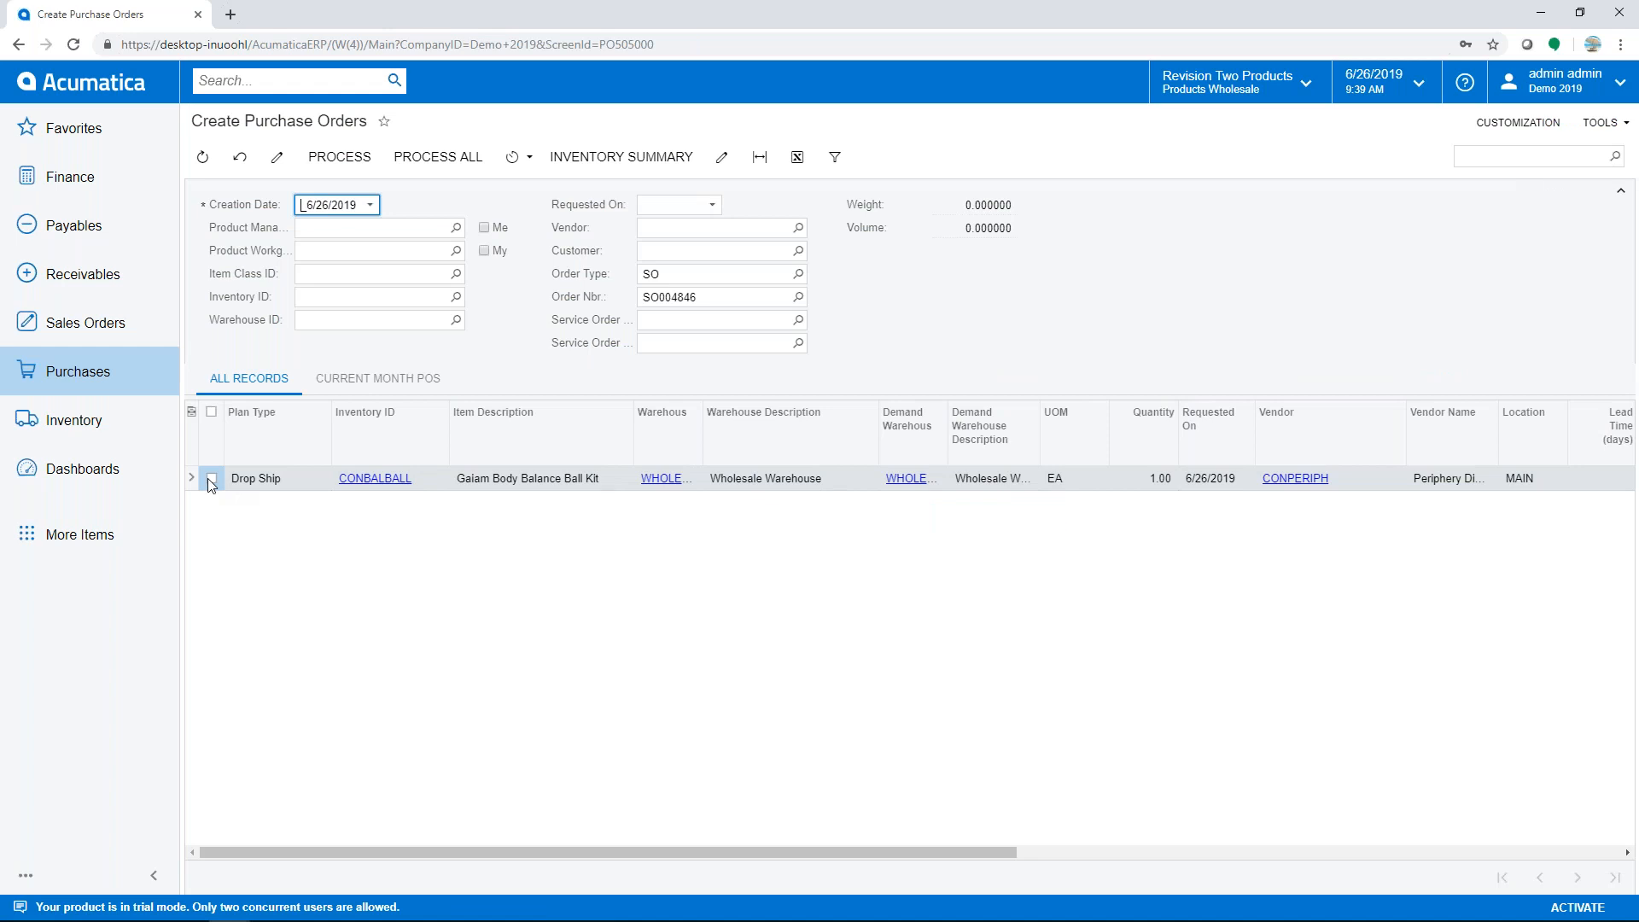
- Process all lines into drop-ship PO000967, clear its Hold, and review shipping and linked-order details
click(417, 162)
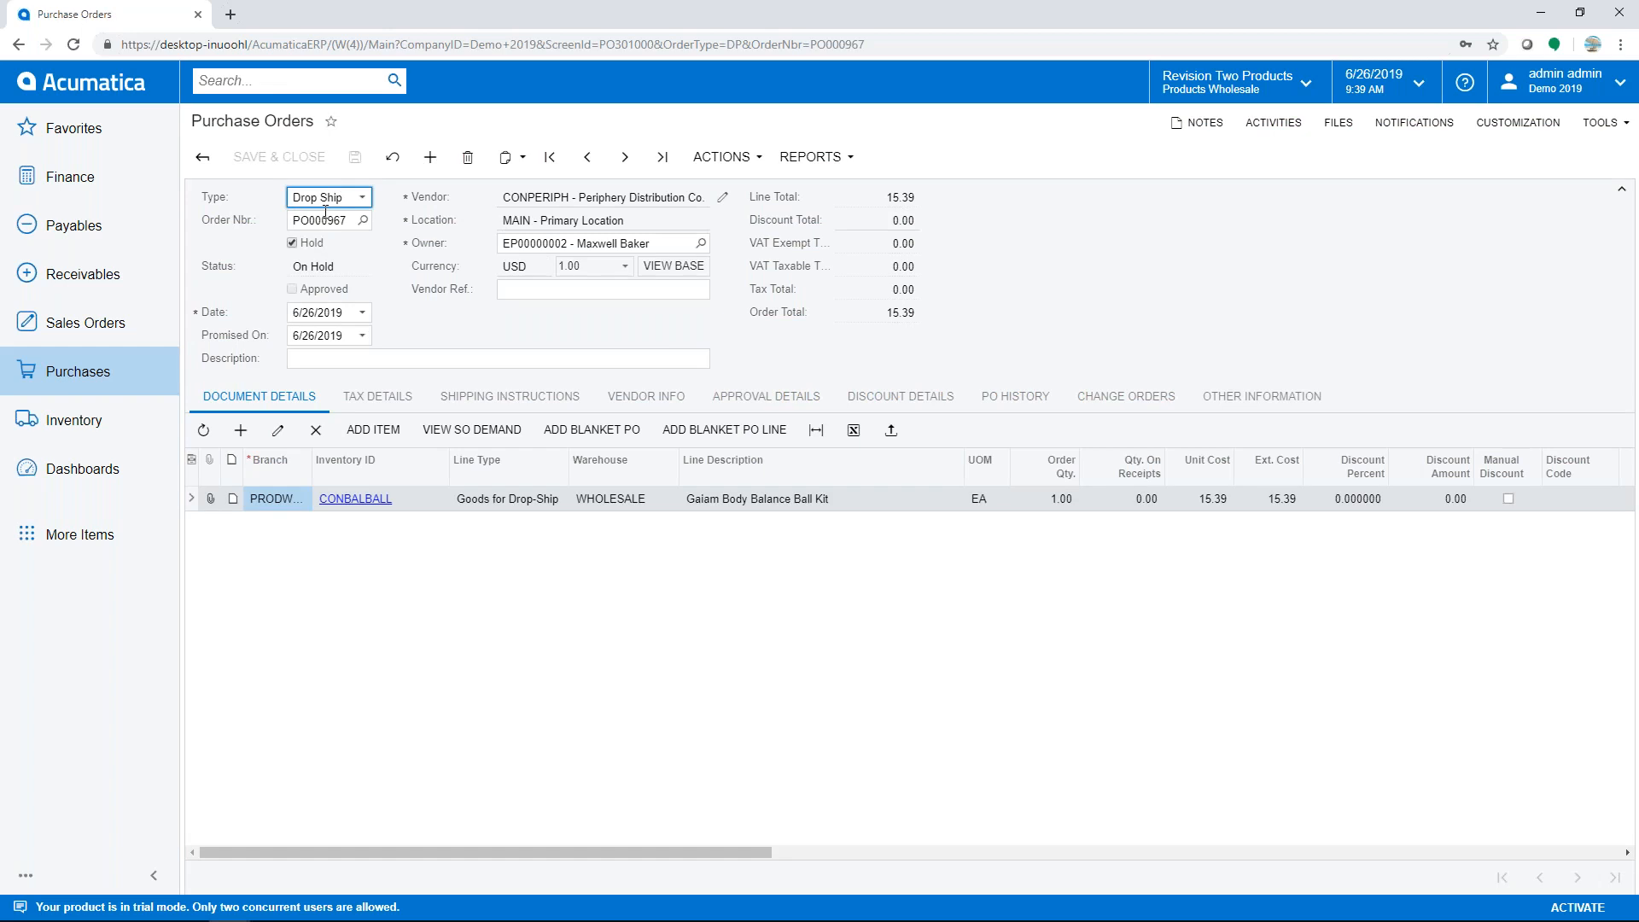
click(292, 243)
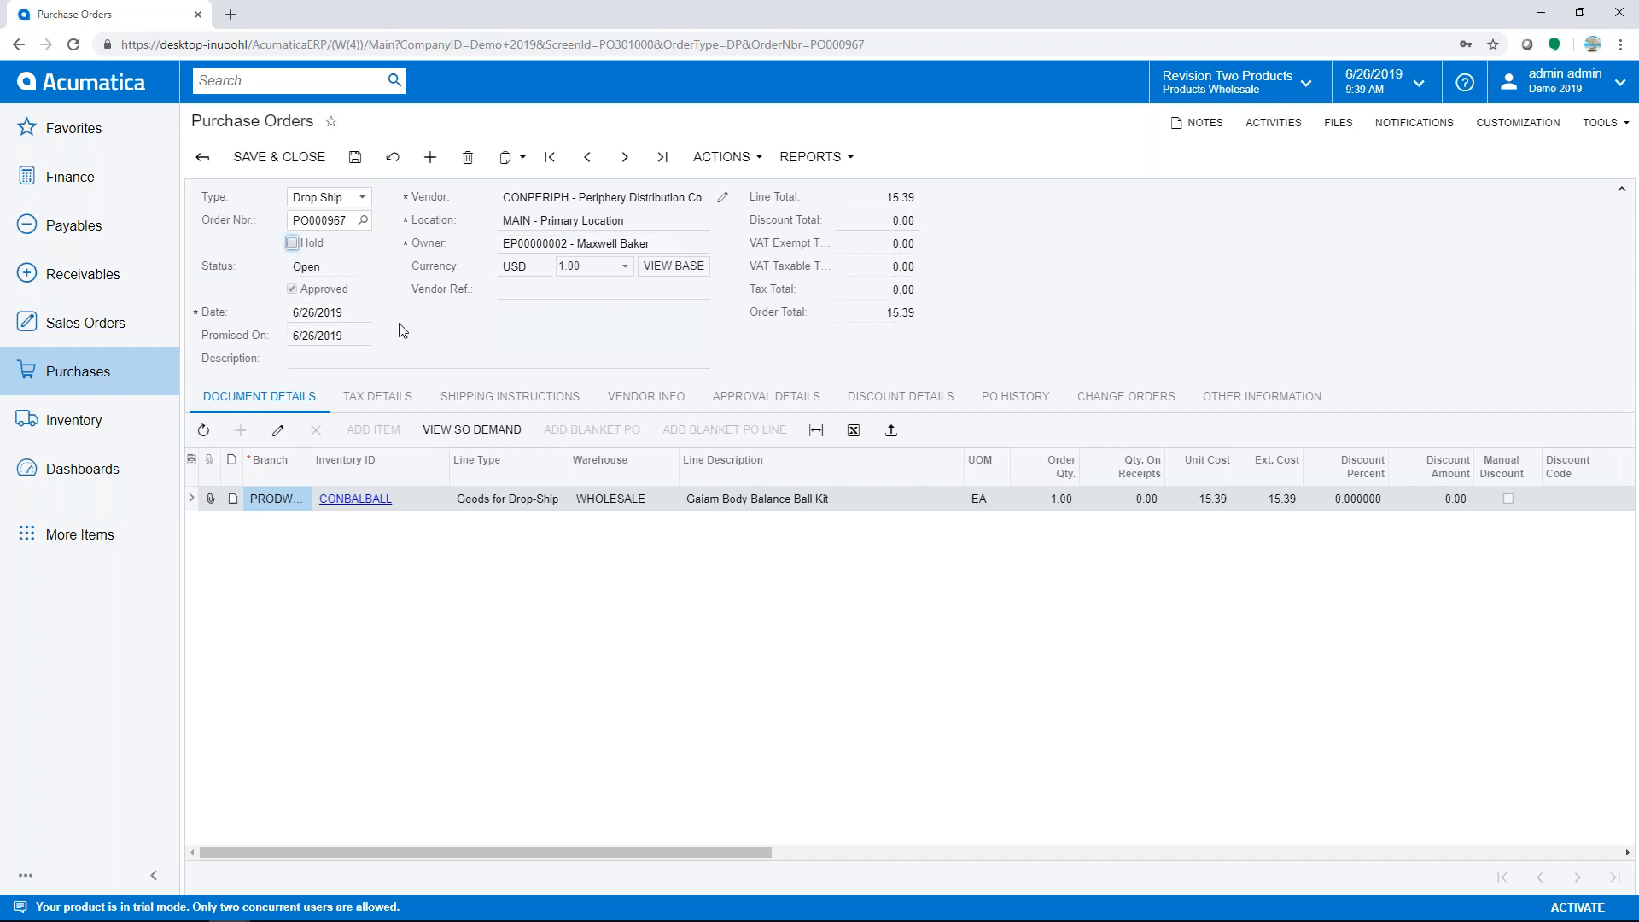
click(520, 402)
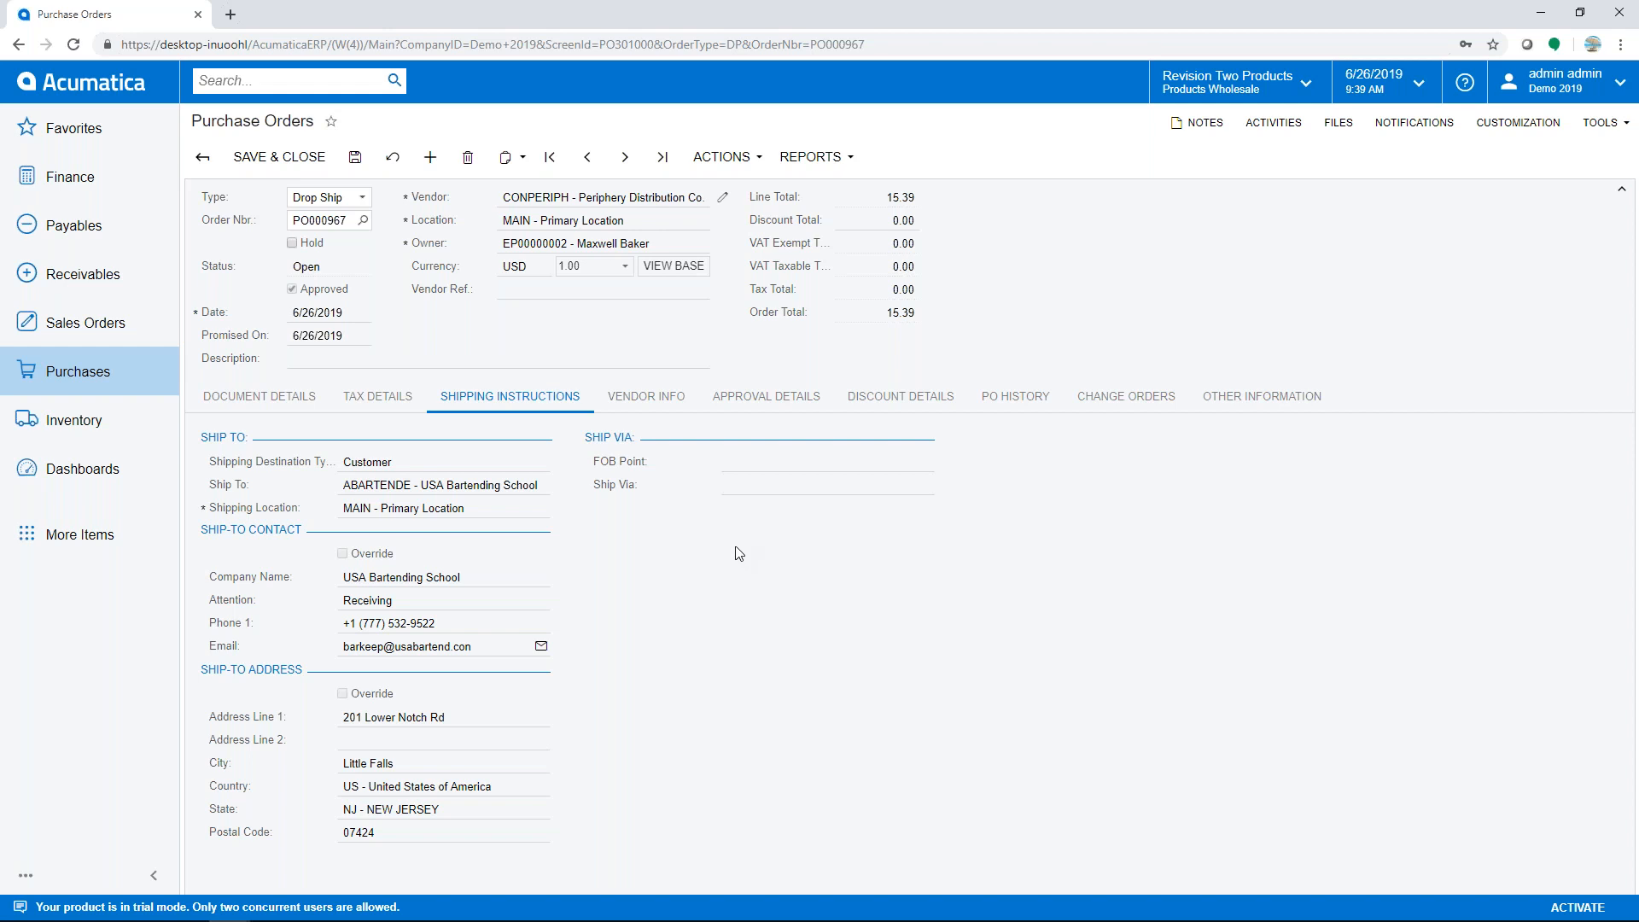
click(1237, 398)
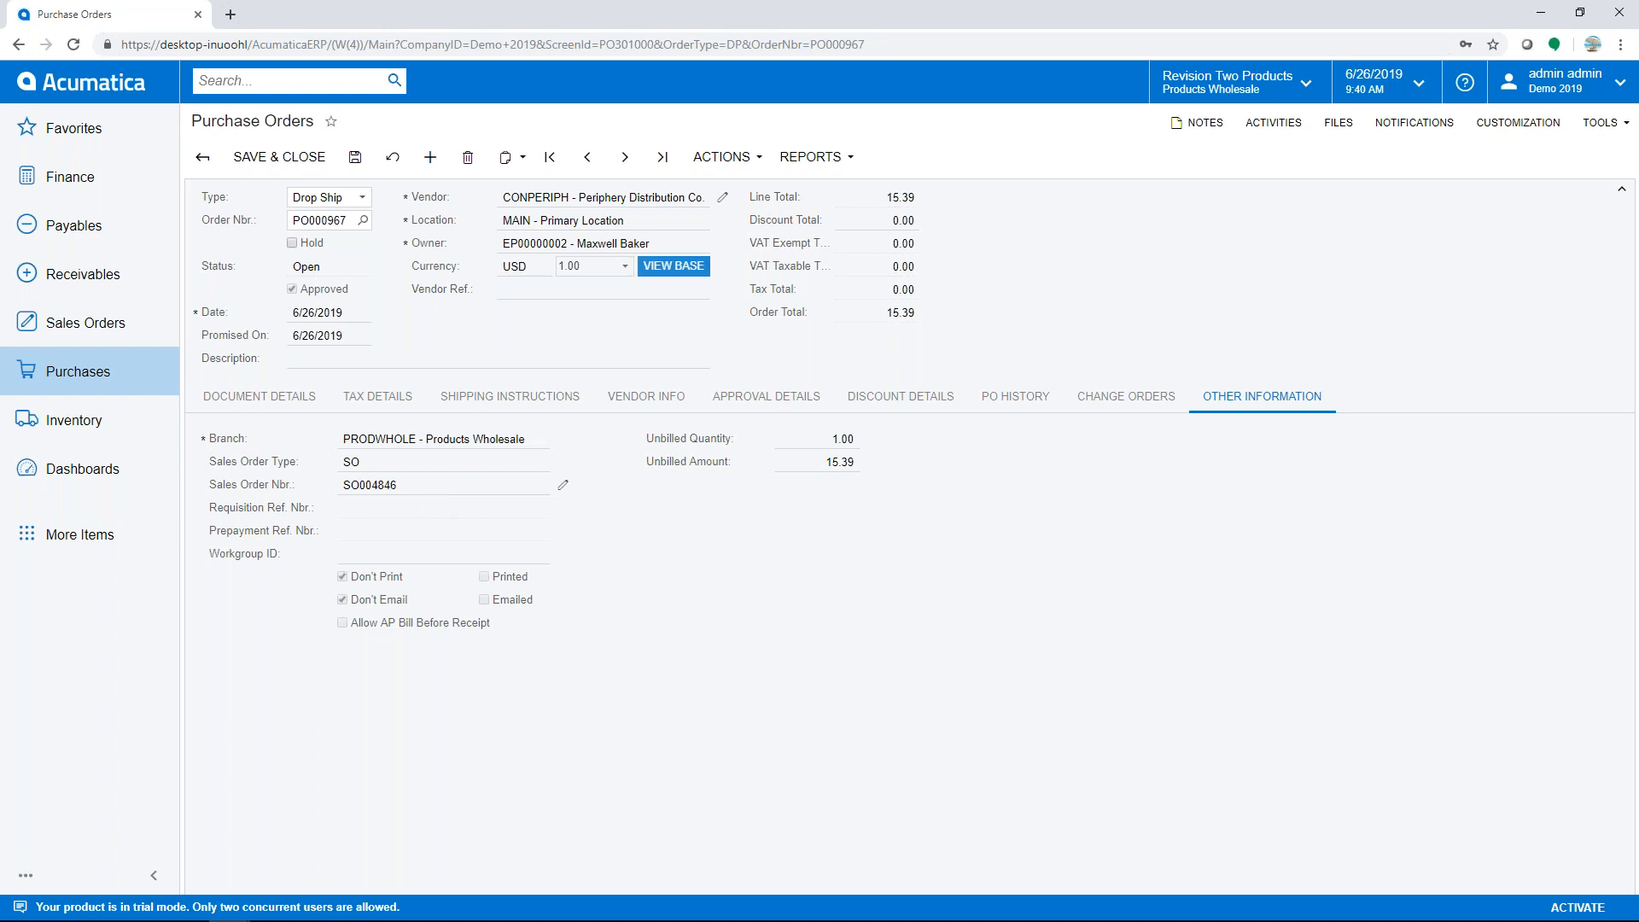
- Email PO000967 to the vendor, then start a PO receipt for it
click(724, 157)
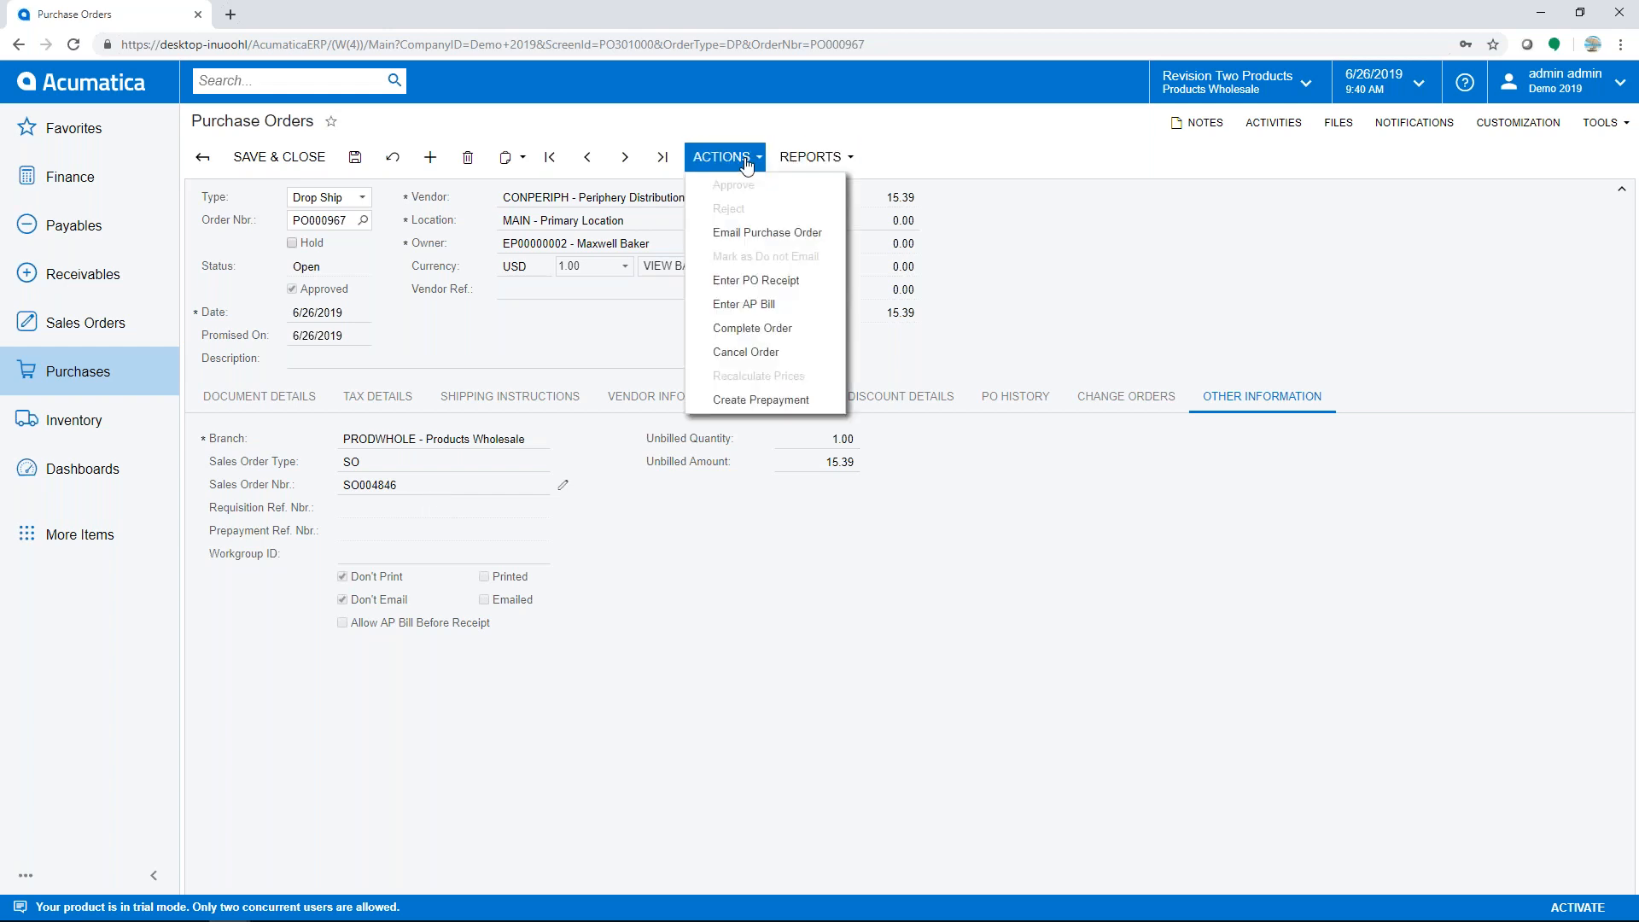
click(755, 240)
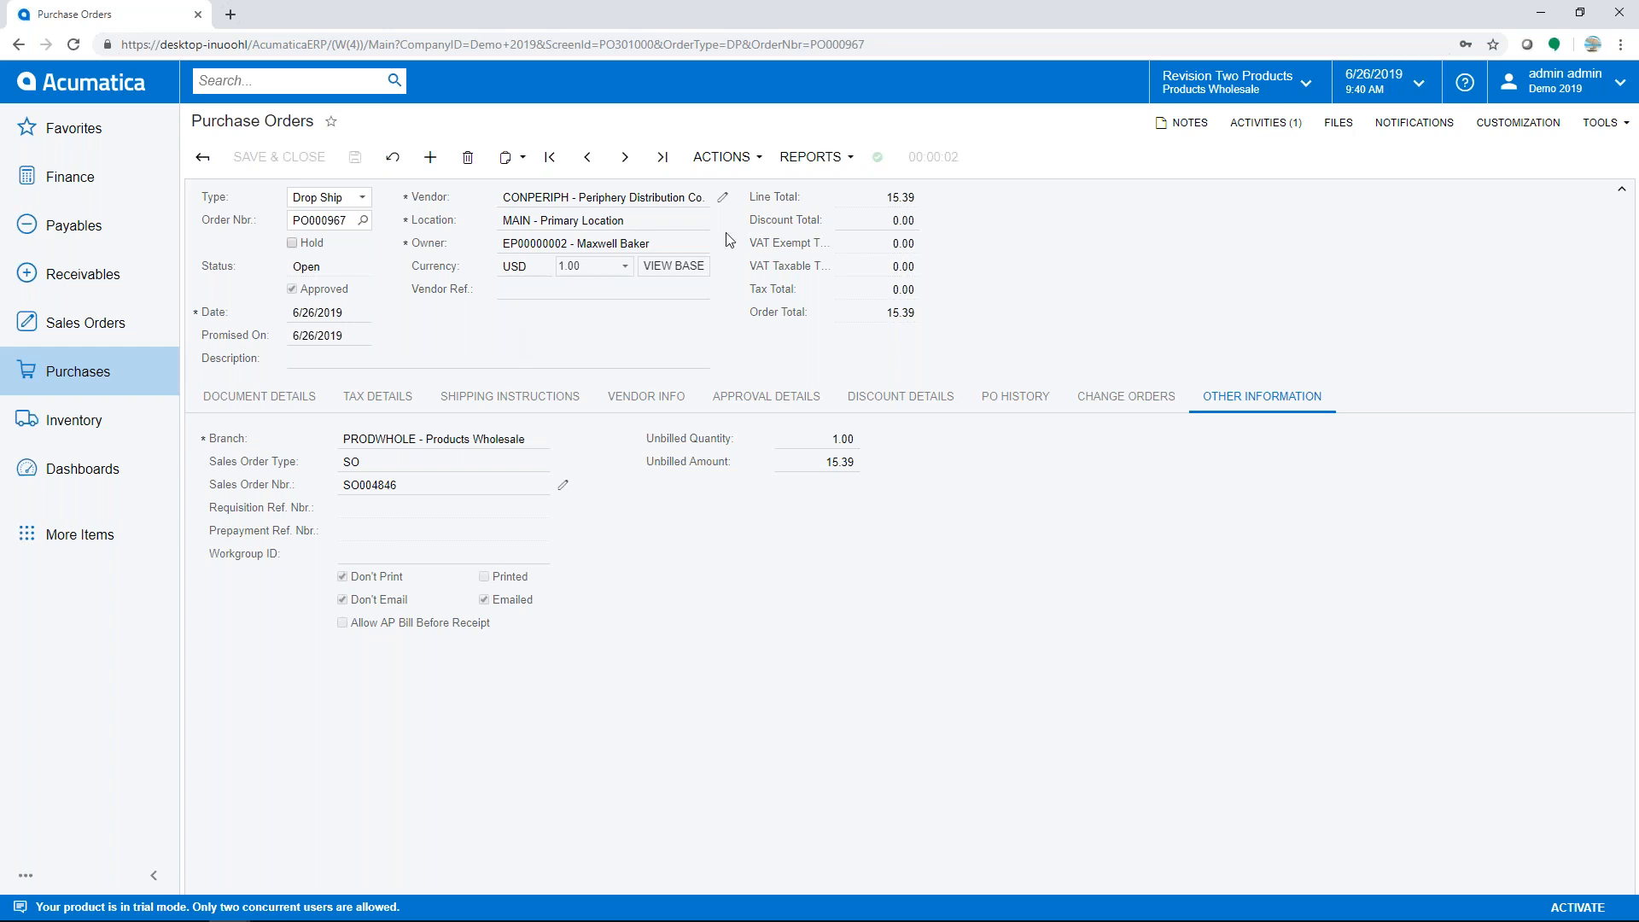
click(749, 167)
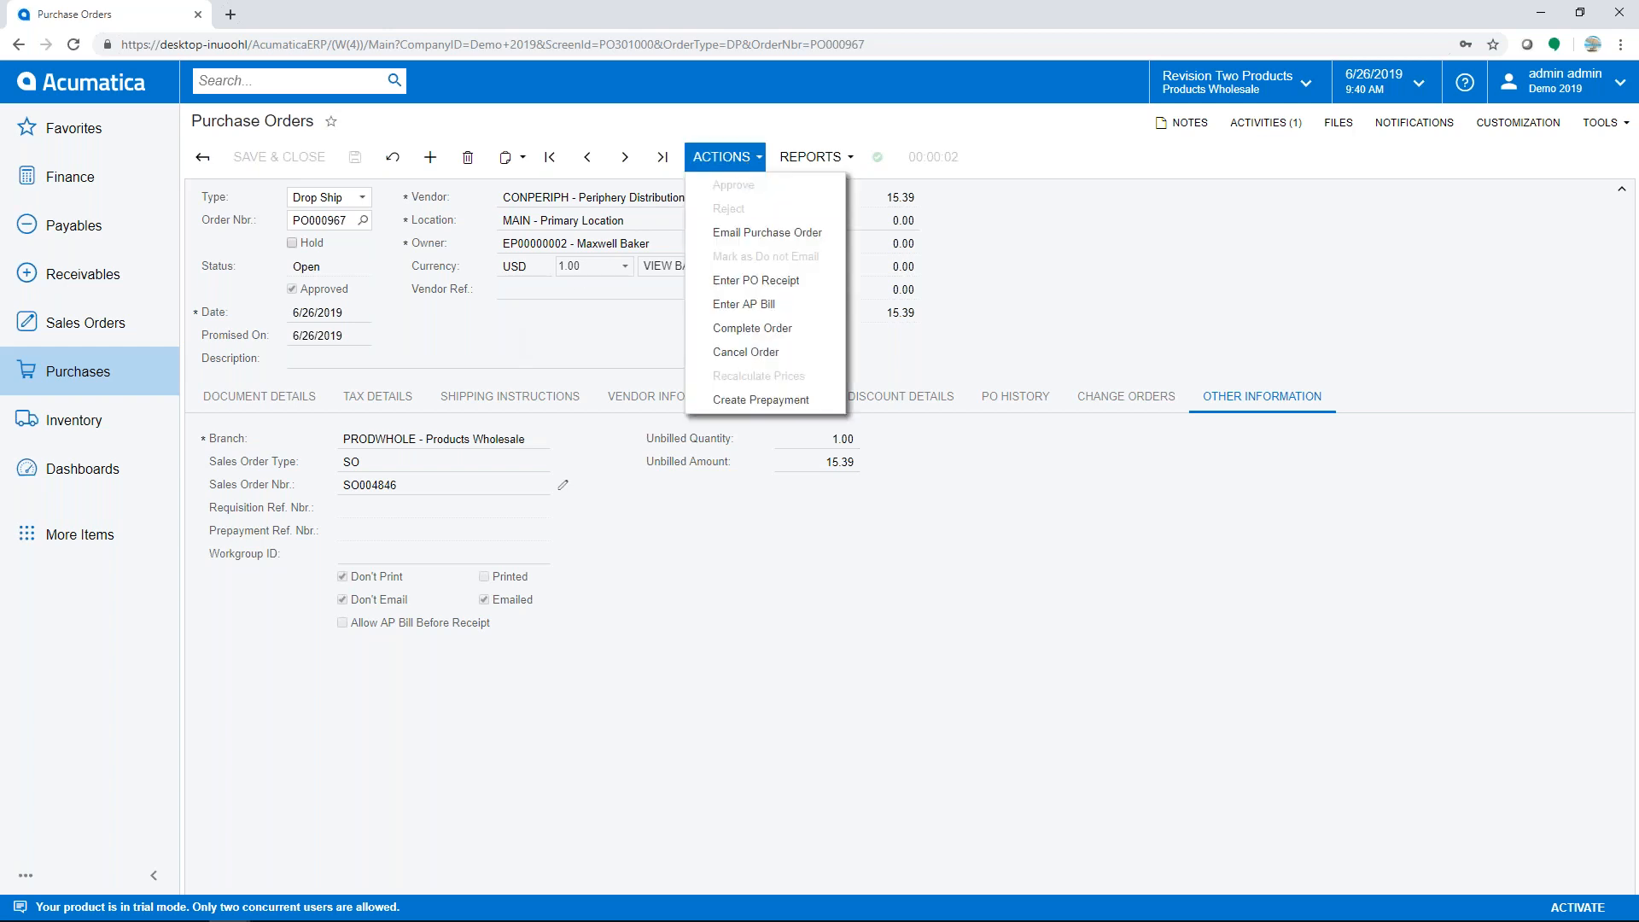
click(739, 286)
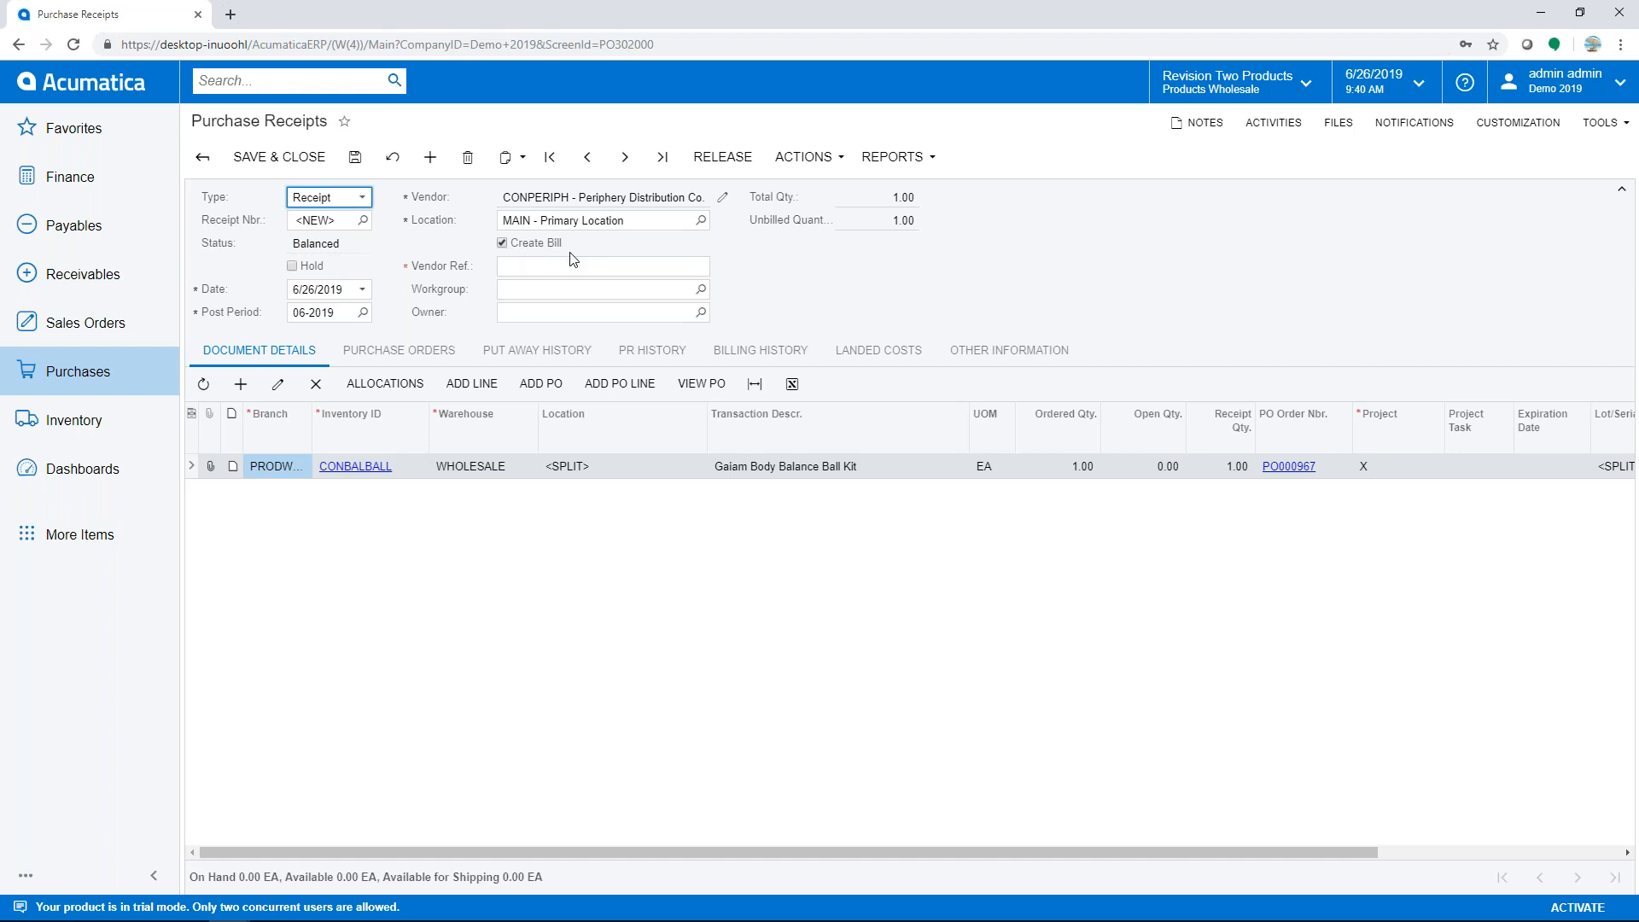
- Enter vendor reference PD062619, release receipt PR000947, and open linked PO000967 from its Purchase Orders tab
click(548, 268)
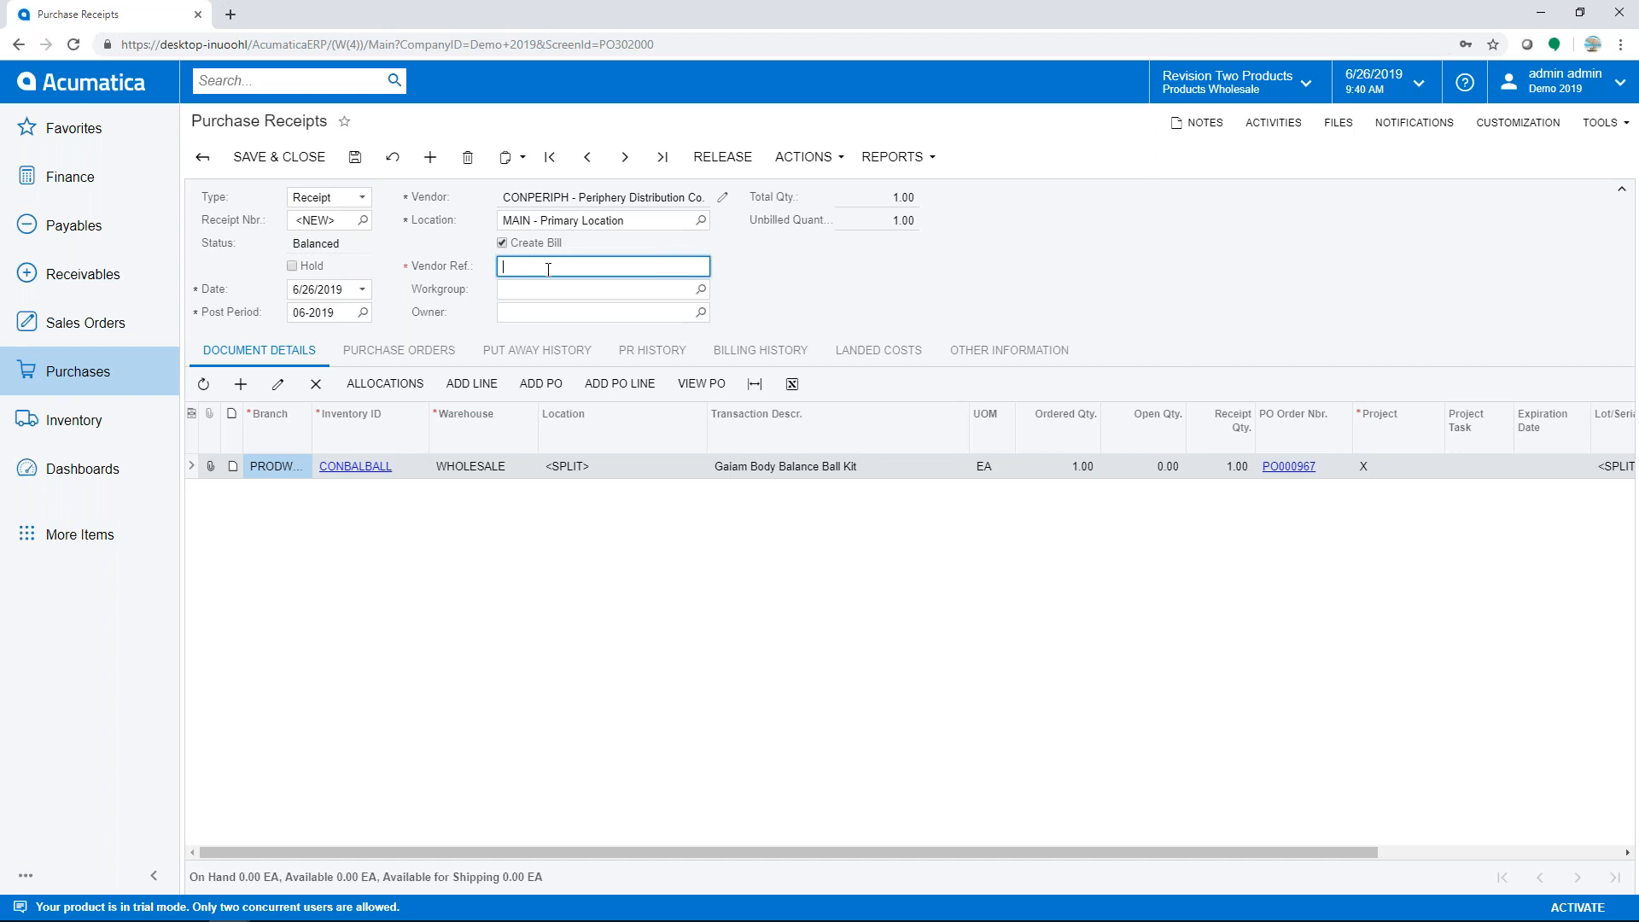
text(PD062619)
key(Tab)
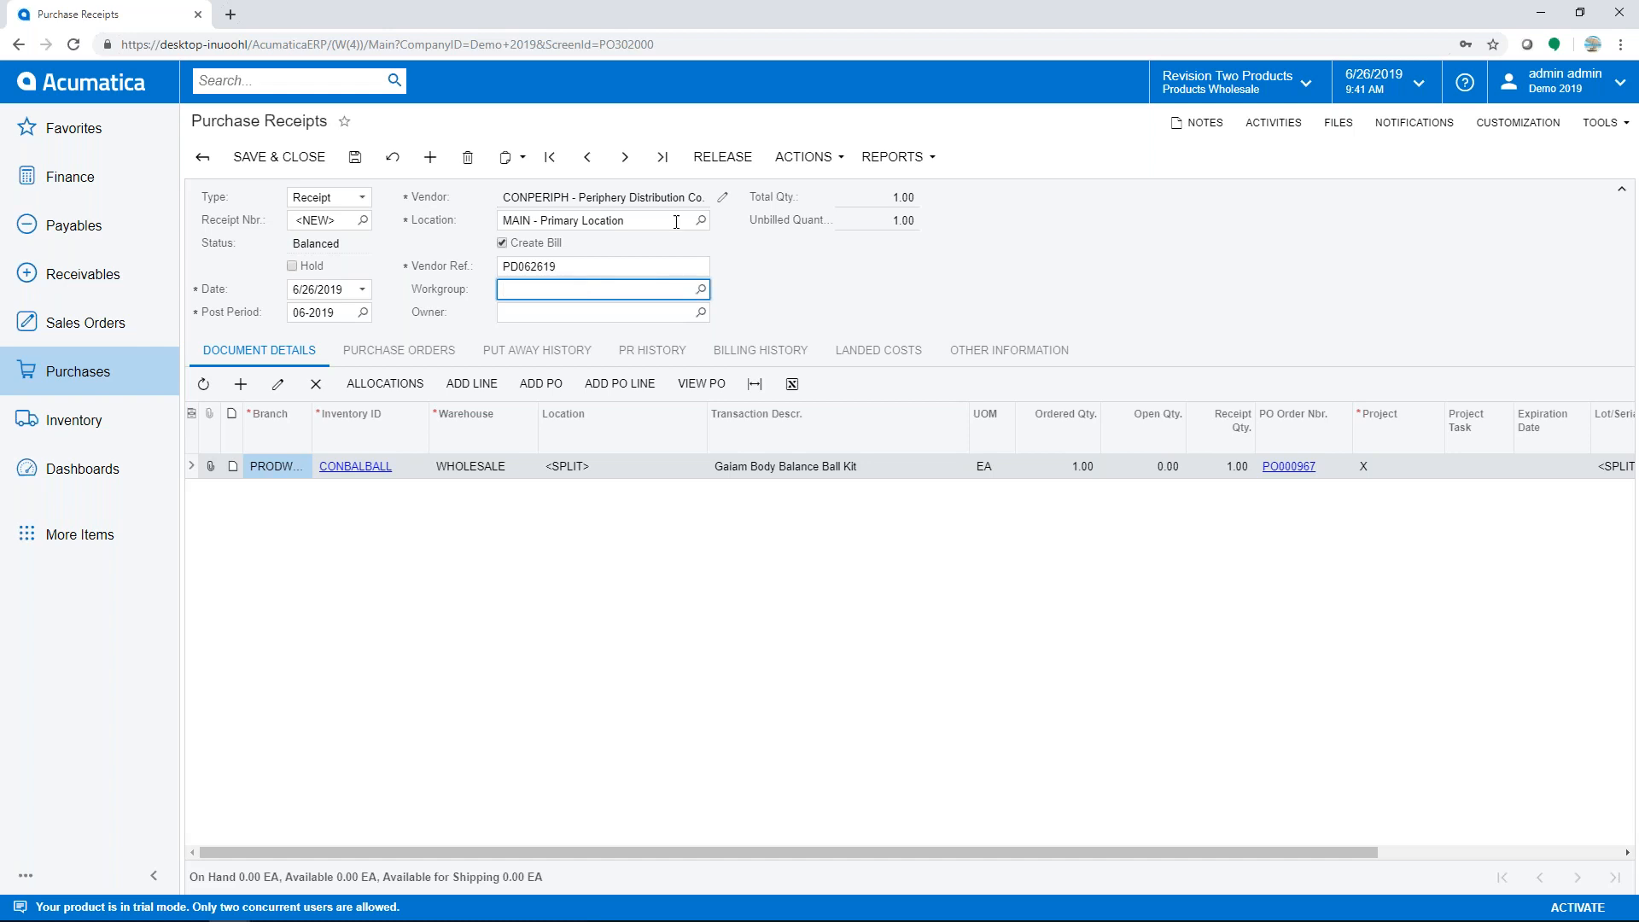
click(712, 161)
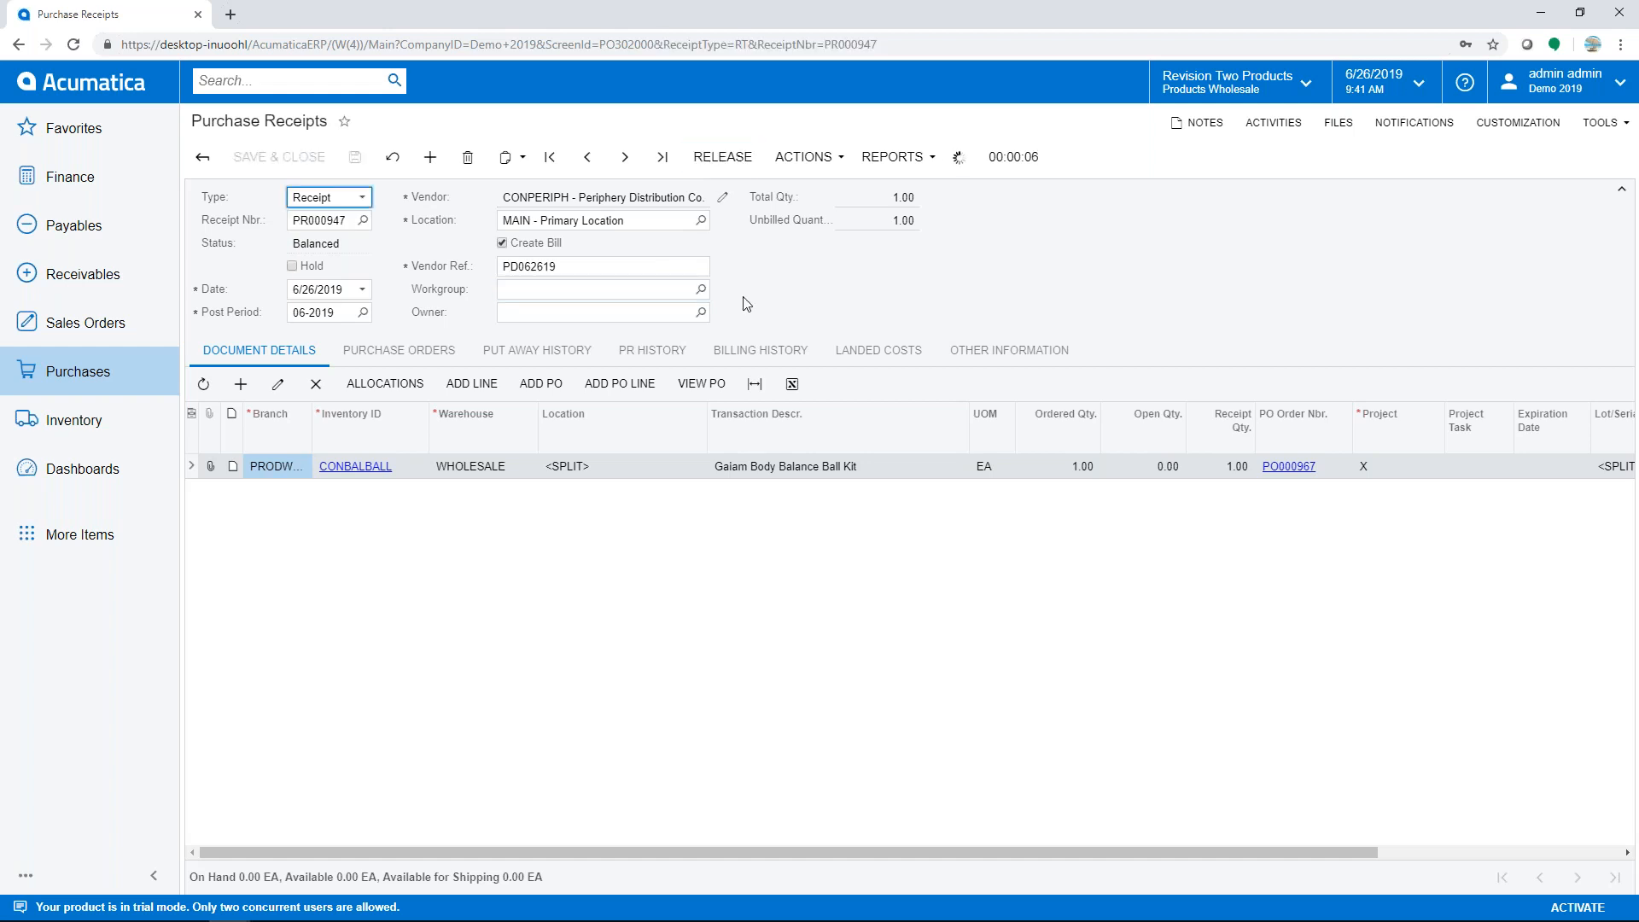
click(399, 350)
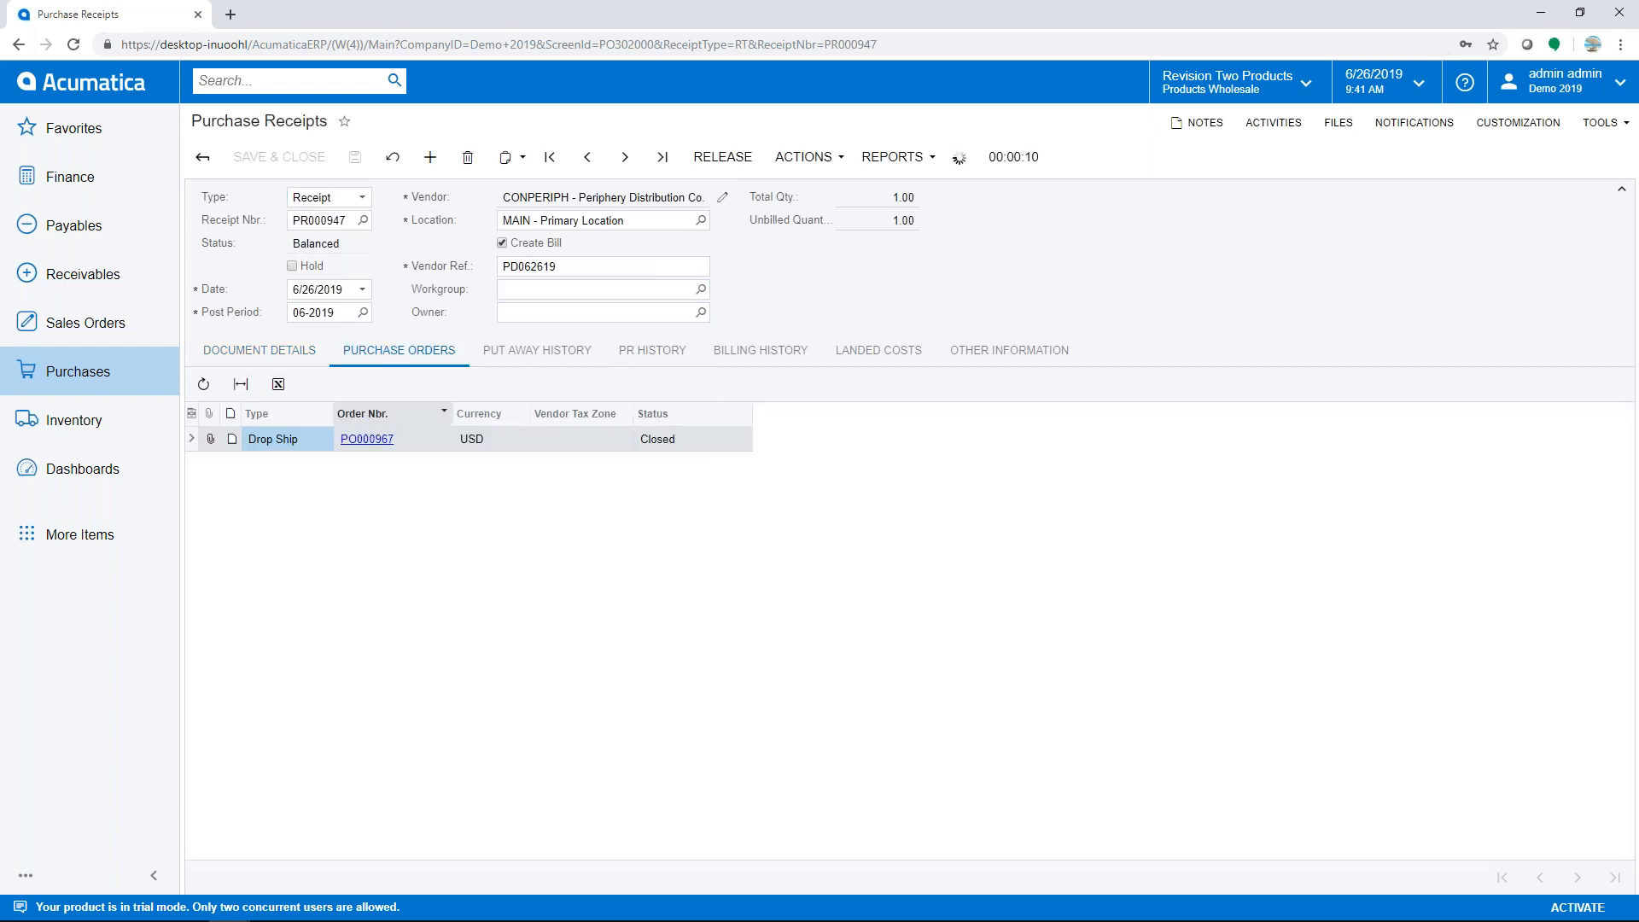
click(362, 440)
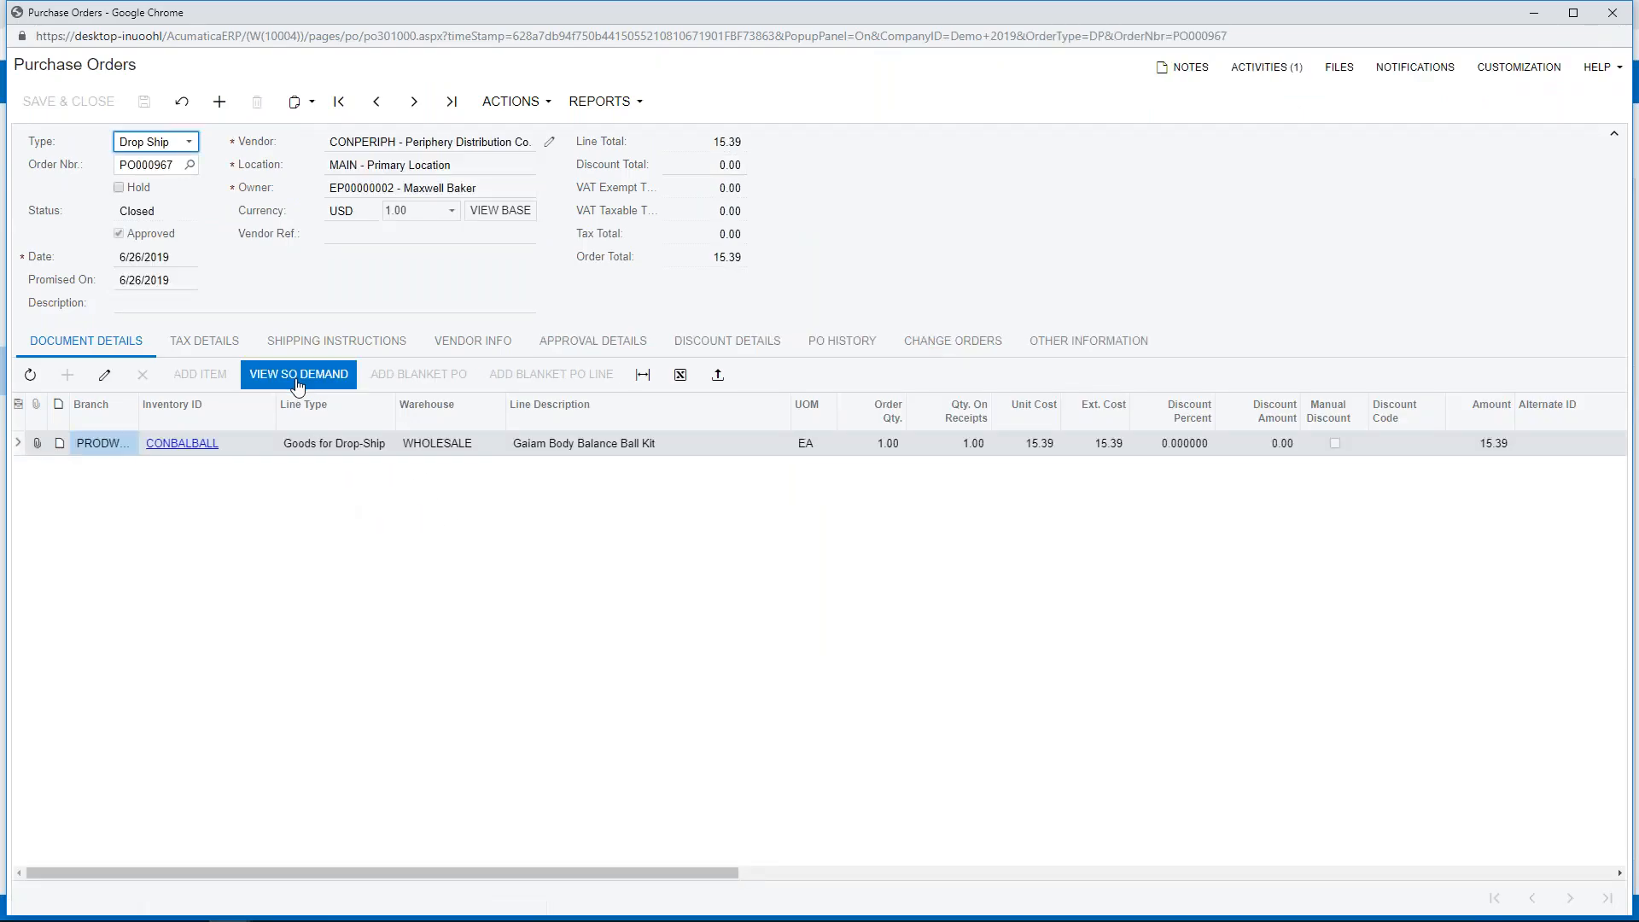
- Open the demanding sales order SO004846 from the purchase order's SO Demand list
click(298, 375)
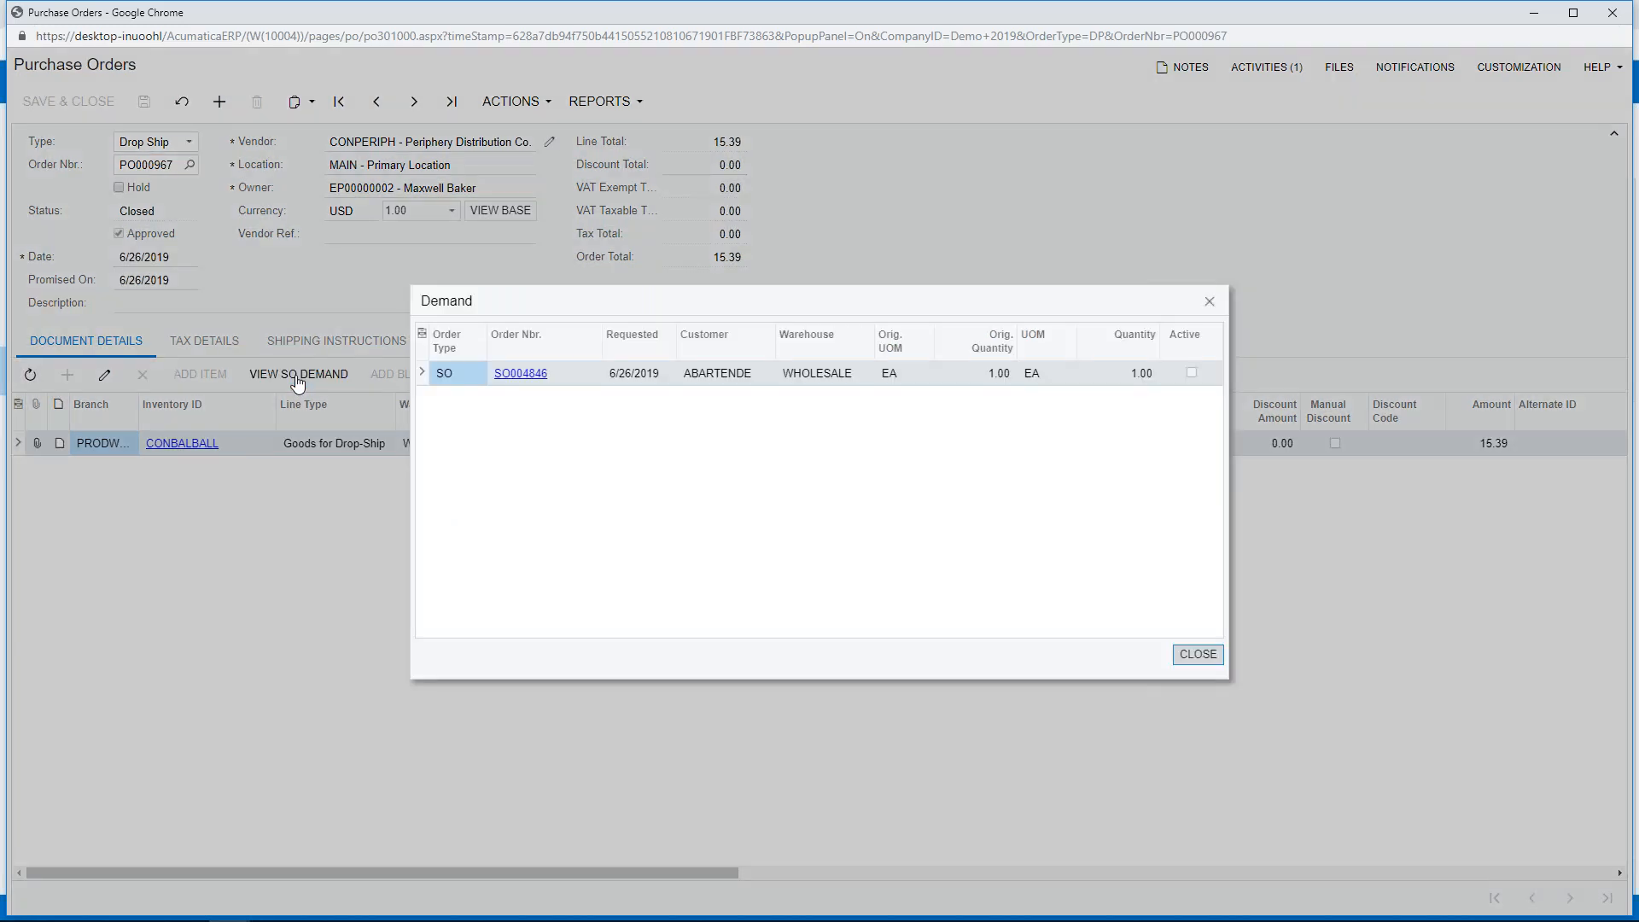
click(520, 375)
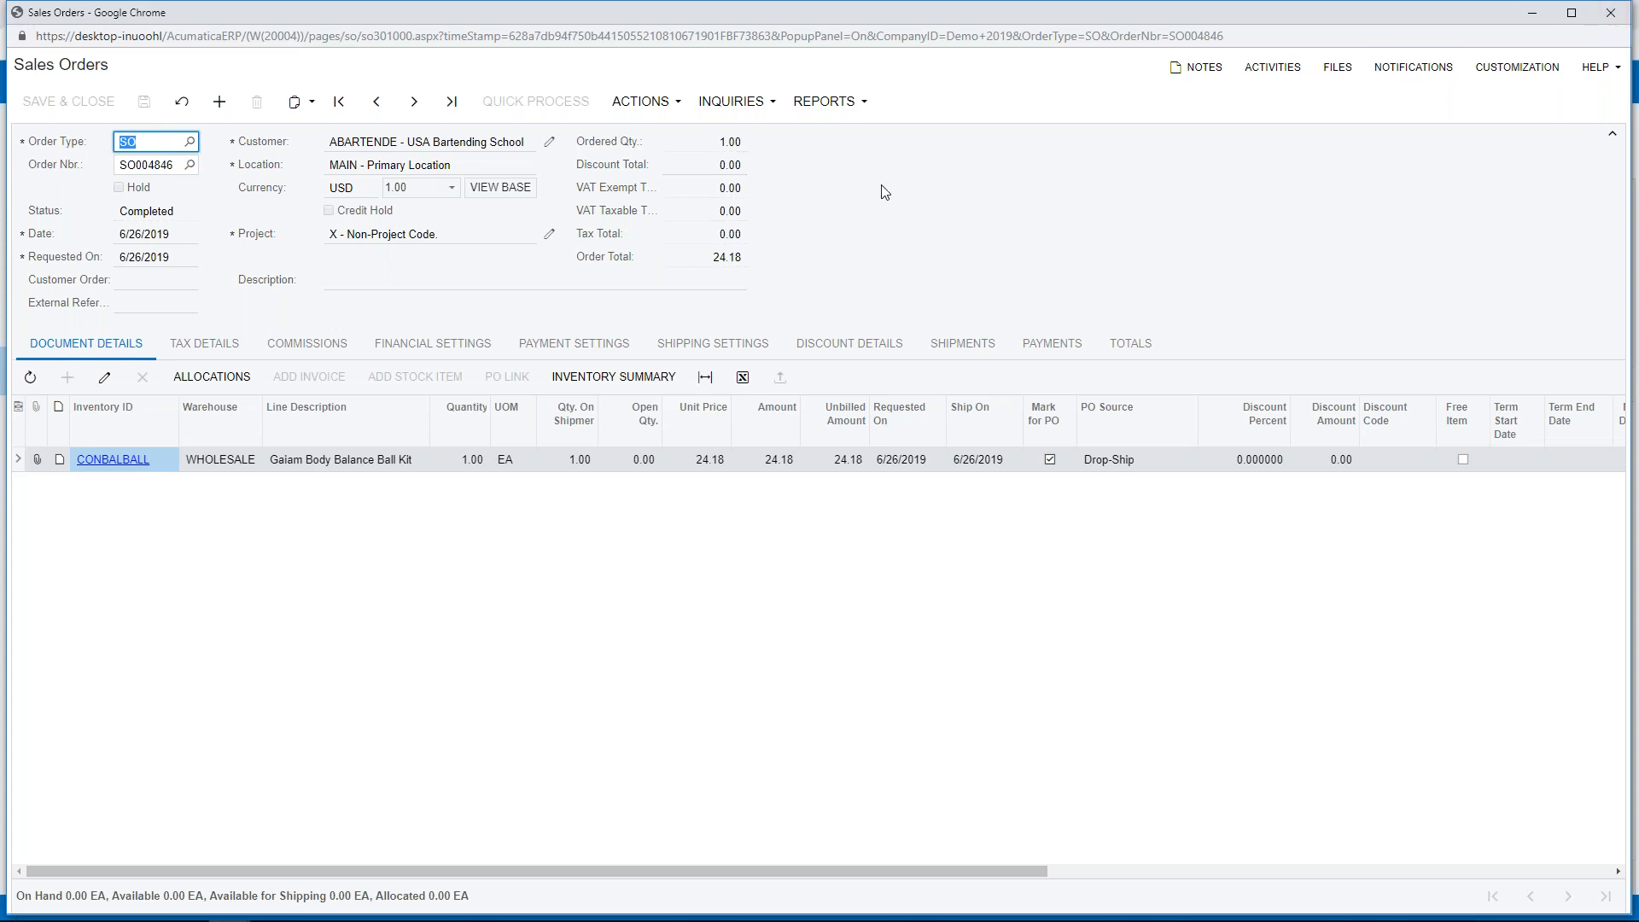
- Prepare invoice AR006996 for sales order SO004846 and release it
click(654, 104)
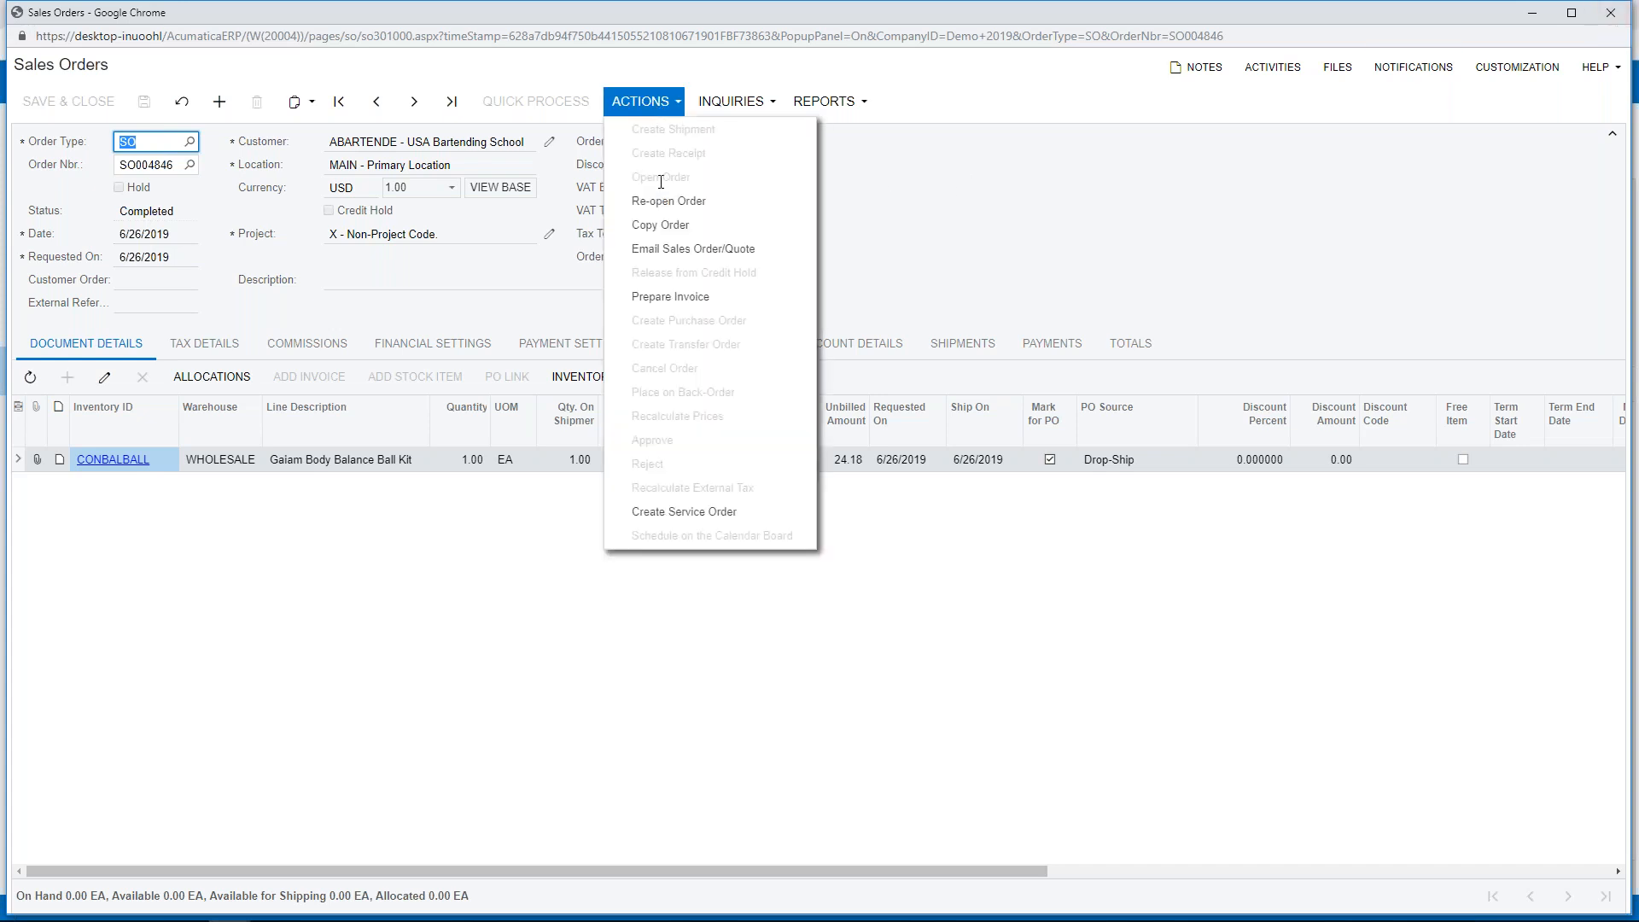
click(668, 300)
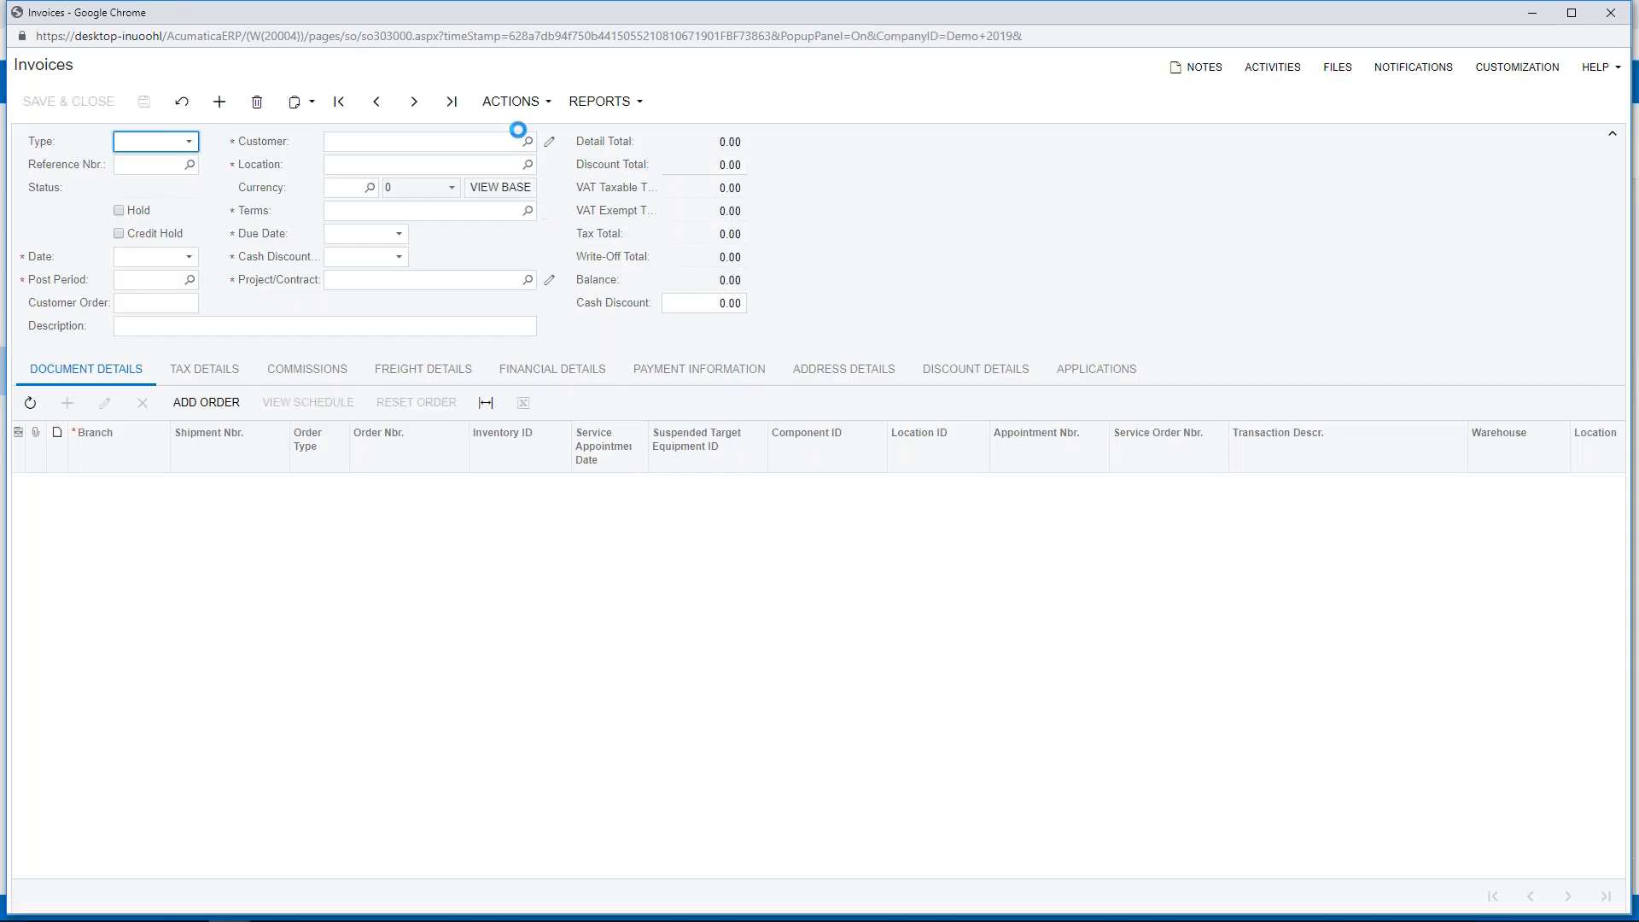
click(512, 101)
click(525, 130)
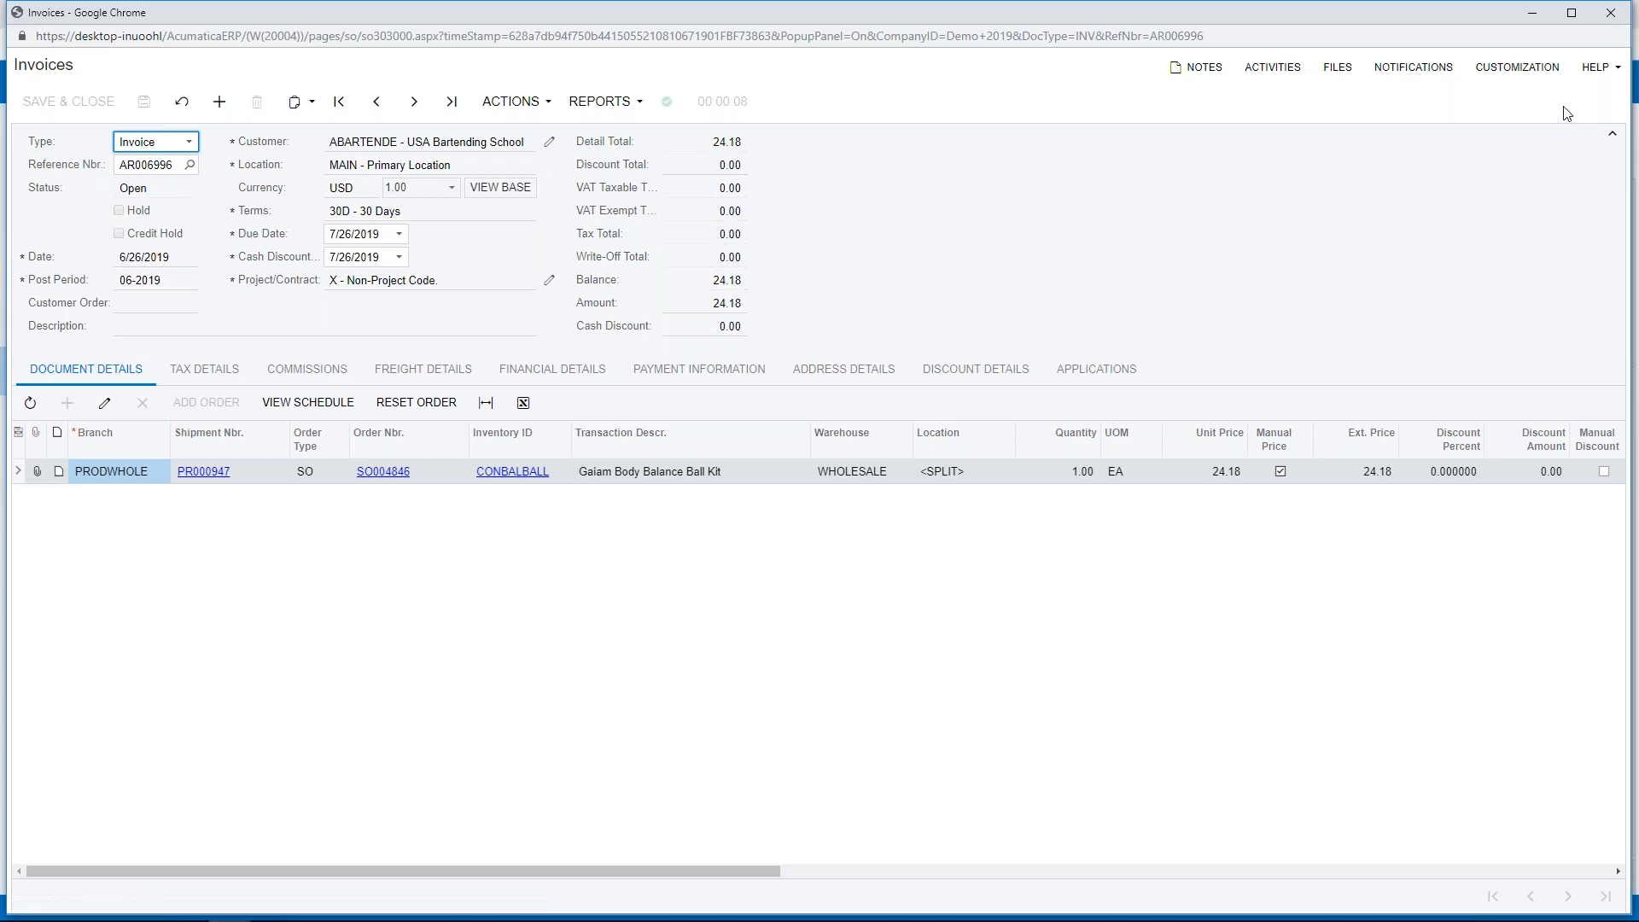
- Close the invoice, Demand dialog and purchase order, returning to the Customer View dashboard
click(1614, 12)
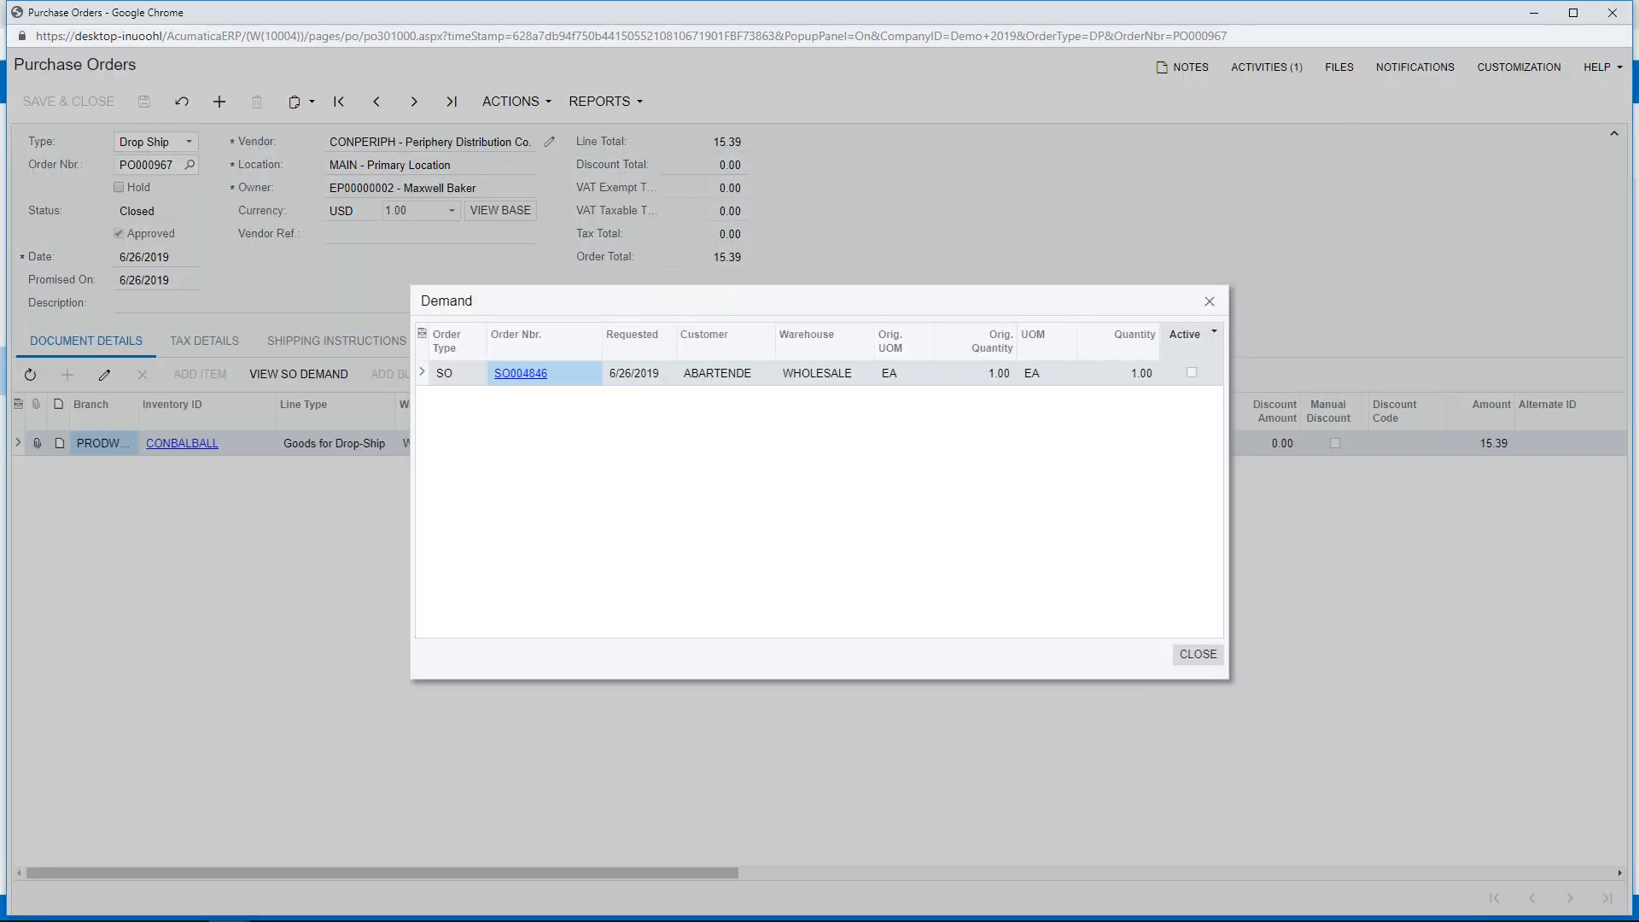
click(1197, 655)
click(1612, 13)
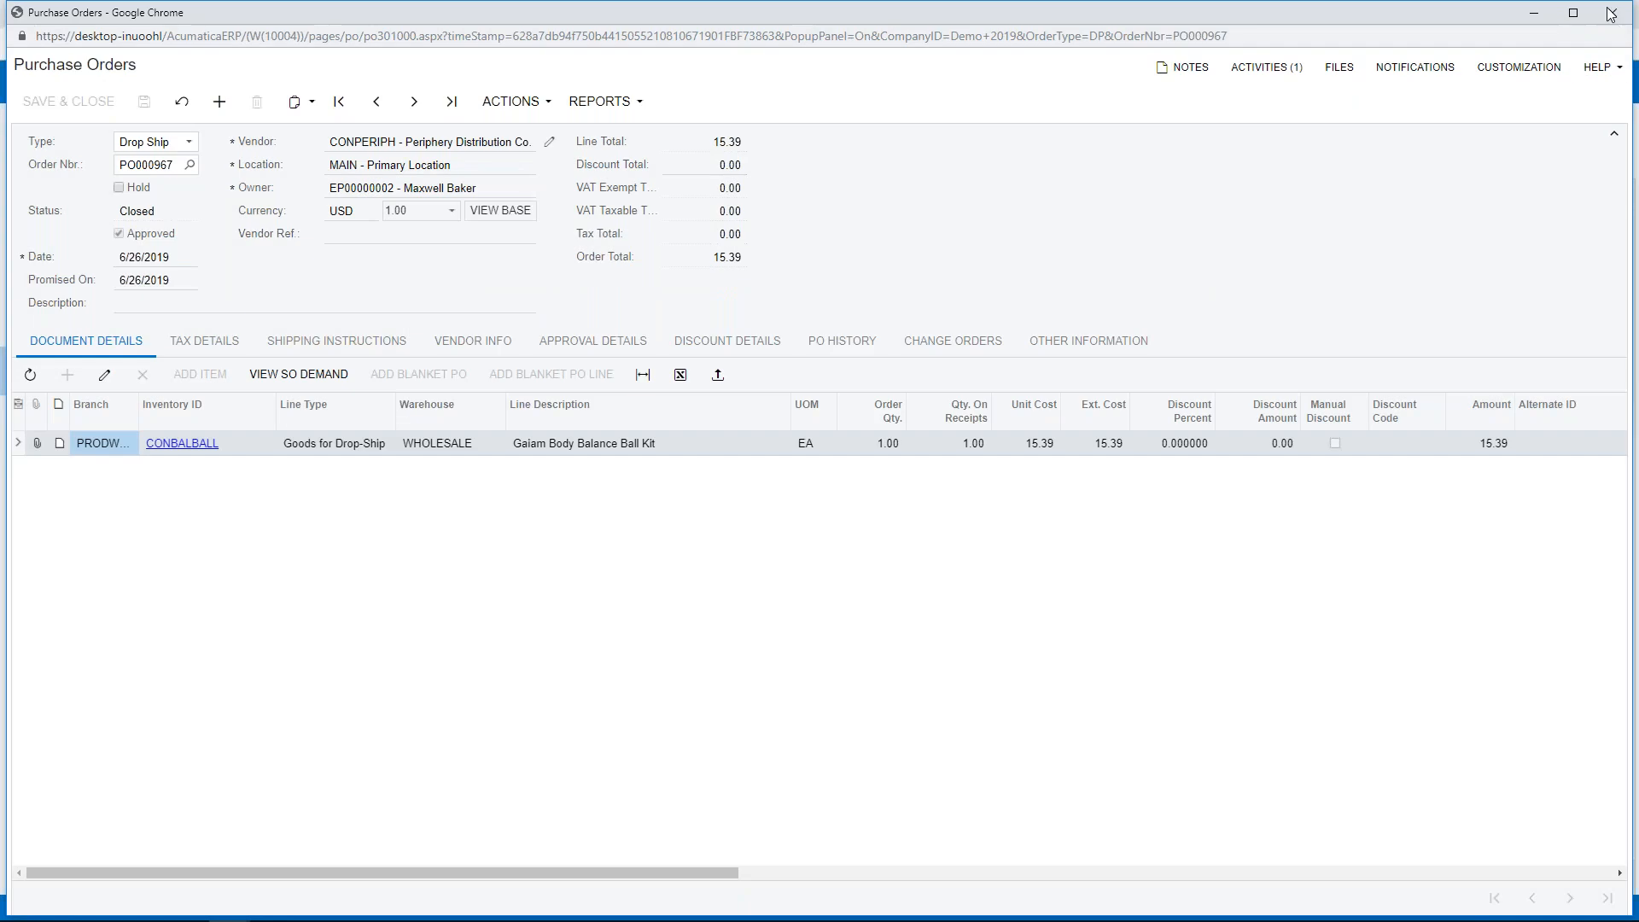
click(94, 90)
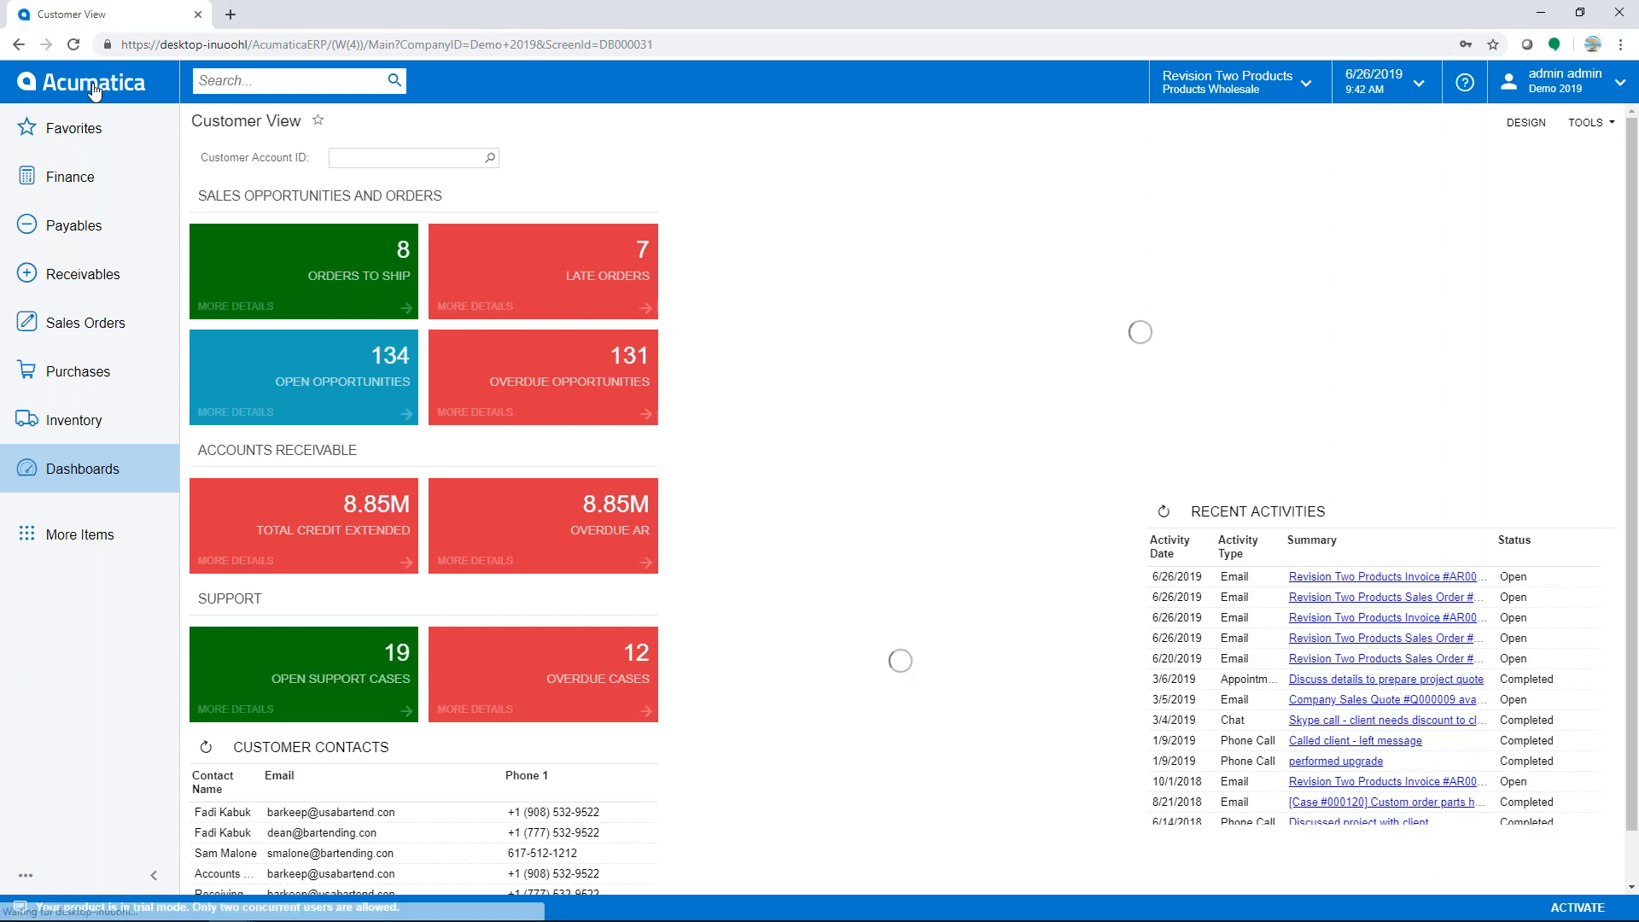
- Search 'discount', open Discount Codes and select GRPI00000's Applicable To field
click(282, 89)
text(discoun)
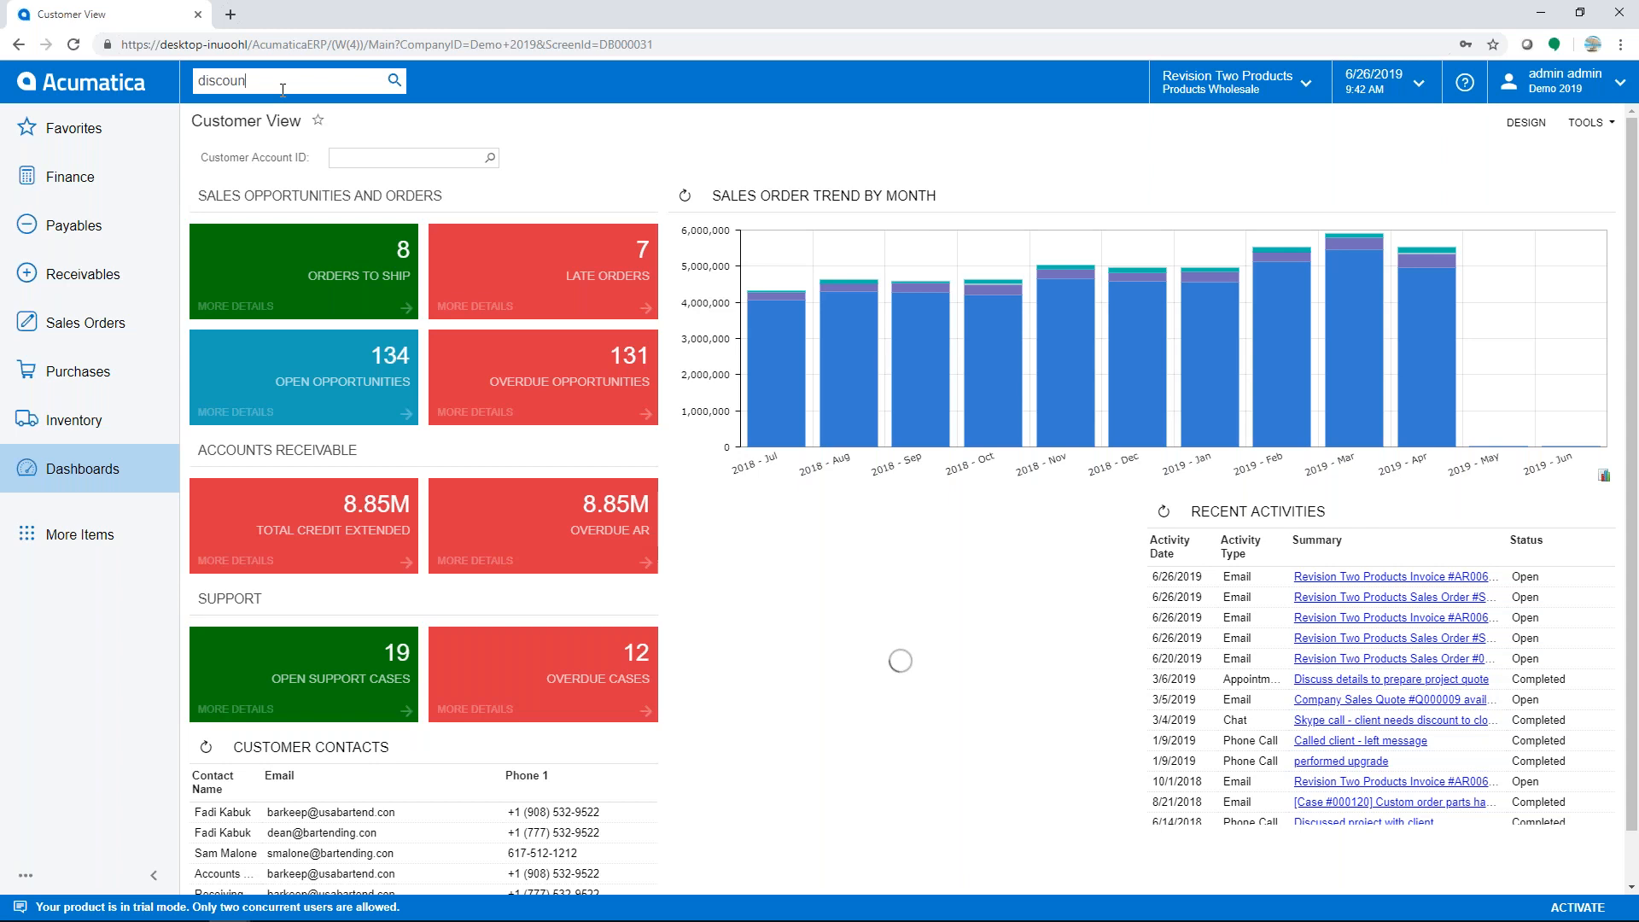
text(t)
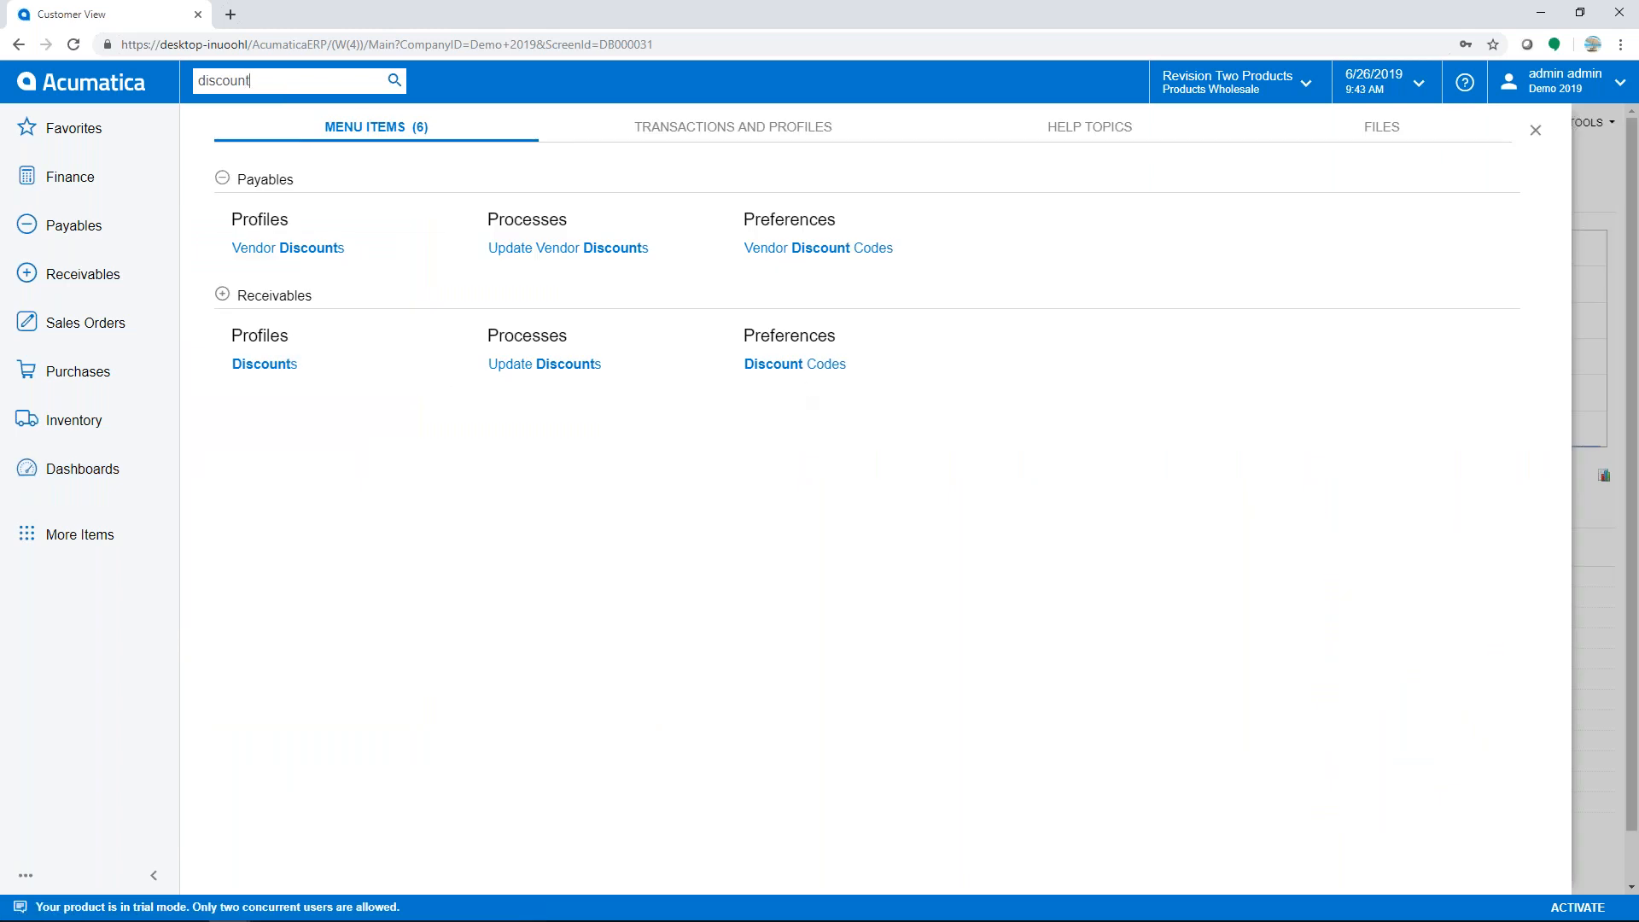
click(796, 364)
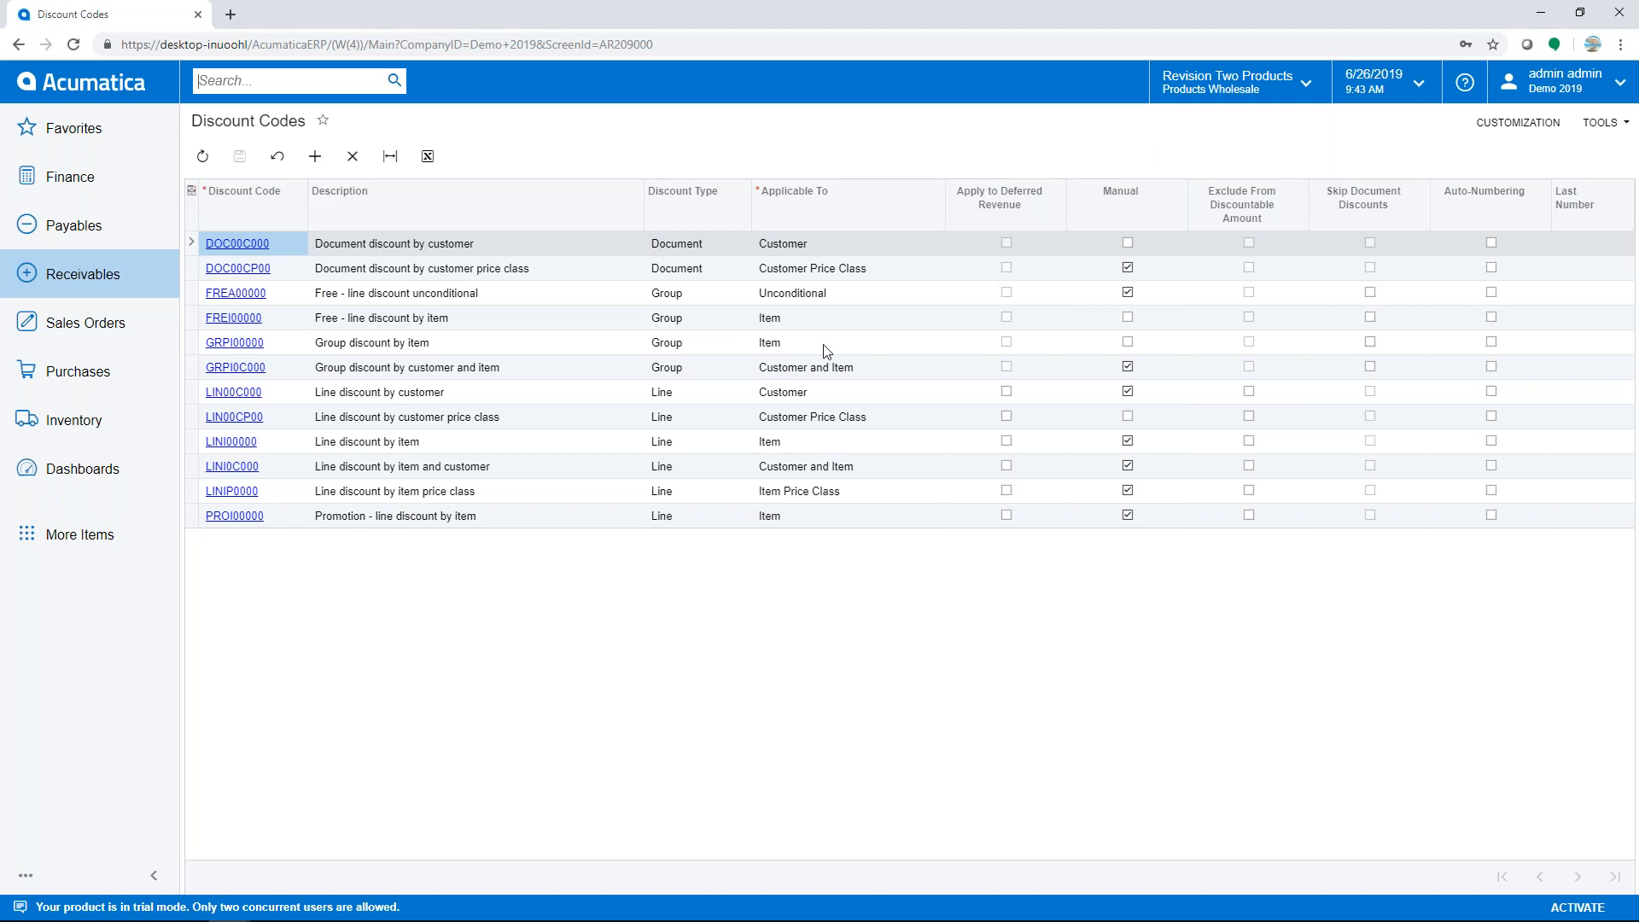
click(911, 348)
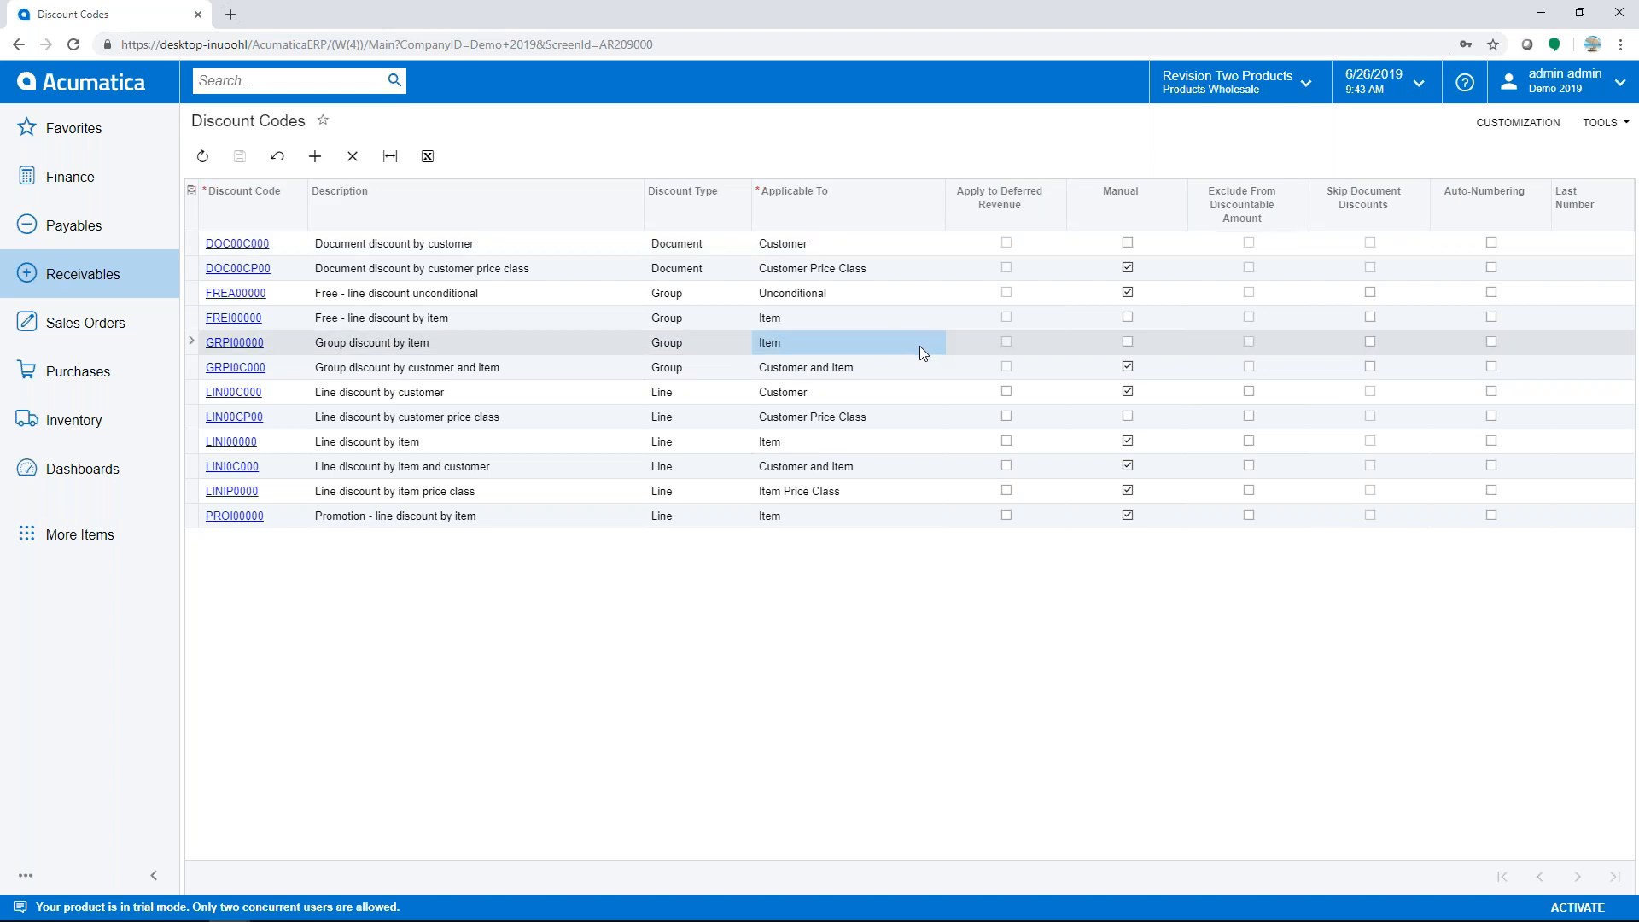
- Confirm GRPI00000 applies to Item without changing it, then open the Receivables menu
click(923, 345)
click(950, 342)
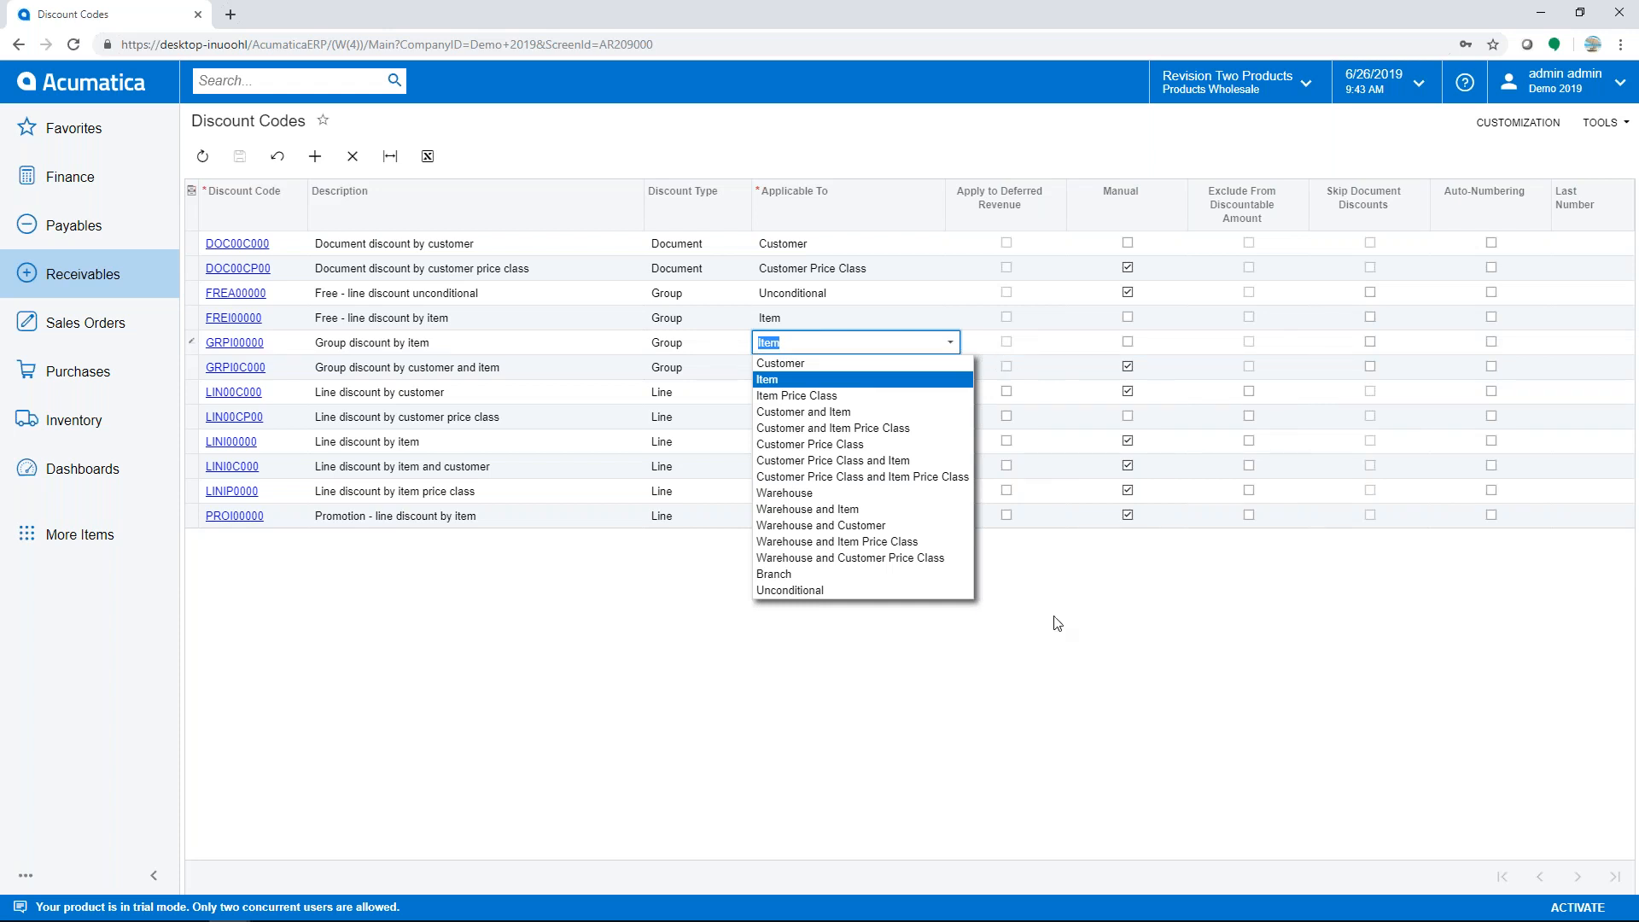
click(1017, 670)
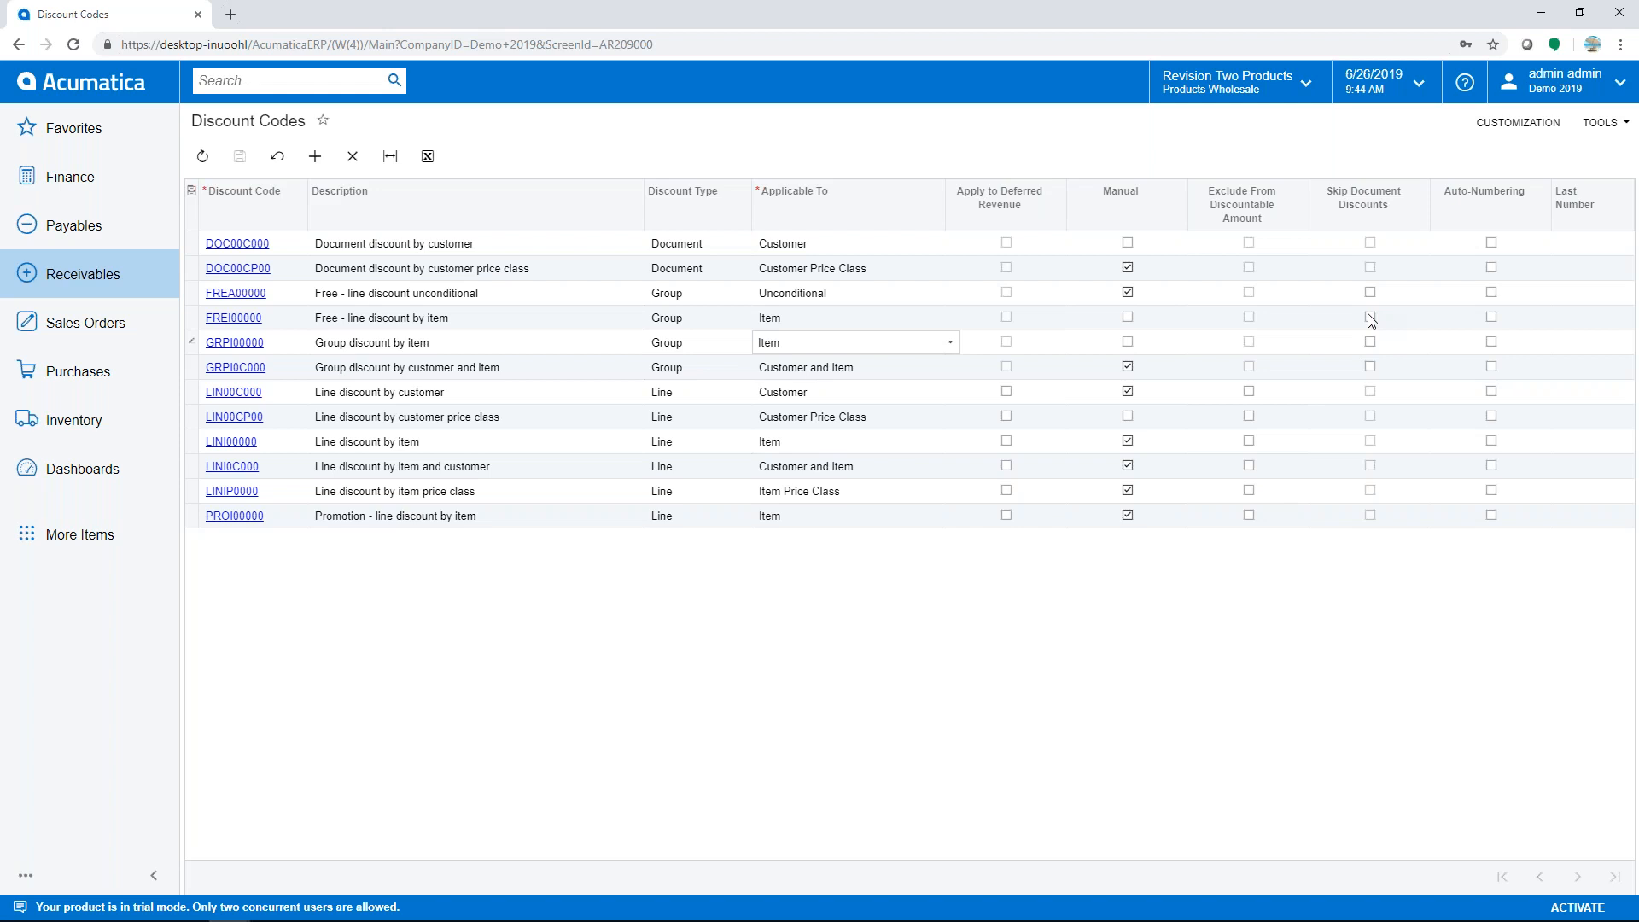
click(80, 281)
- Open Receivables > Discounts and the GRPI00000 discount's IND sequence
click(835, 556)
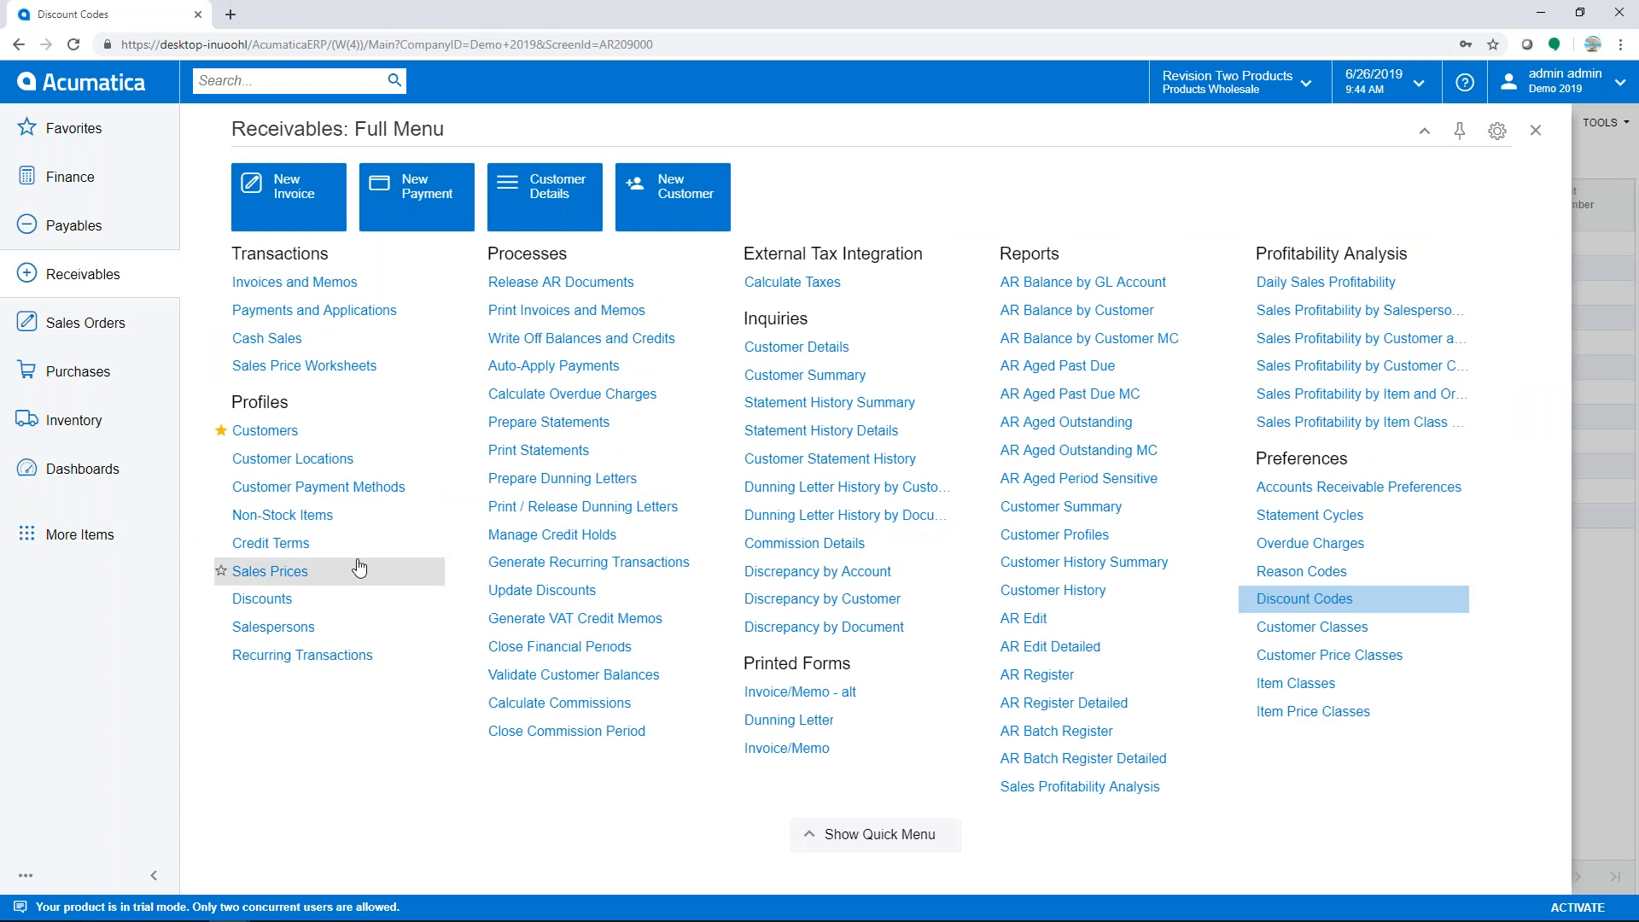
click(263, 600)
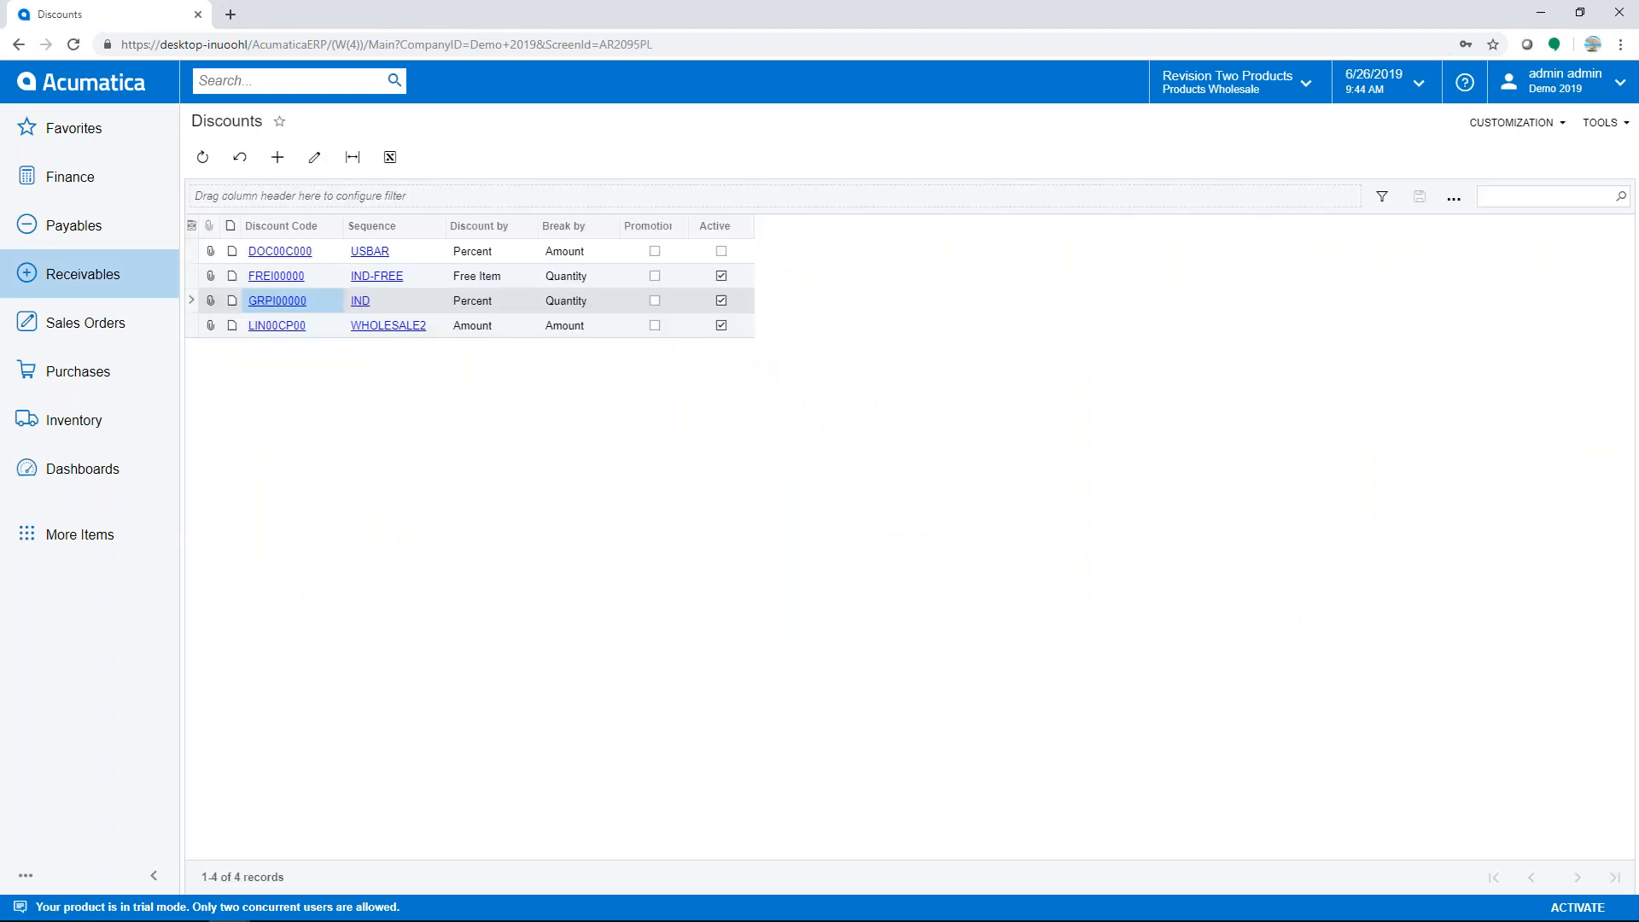
click(277, 302)
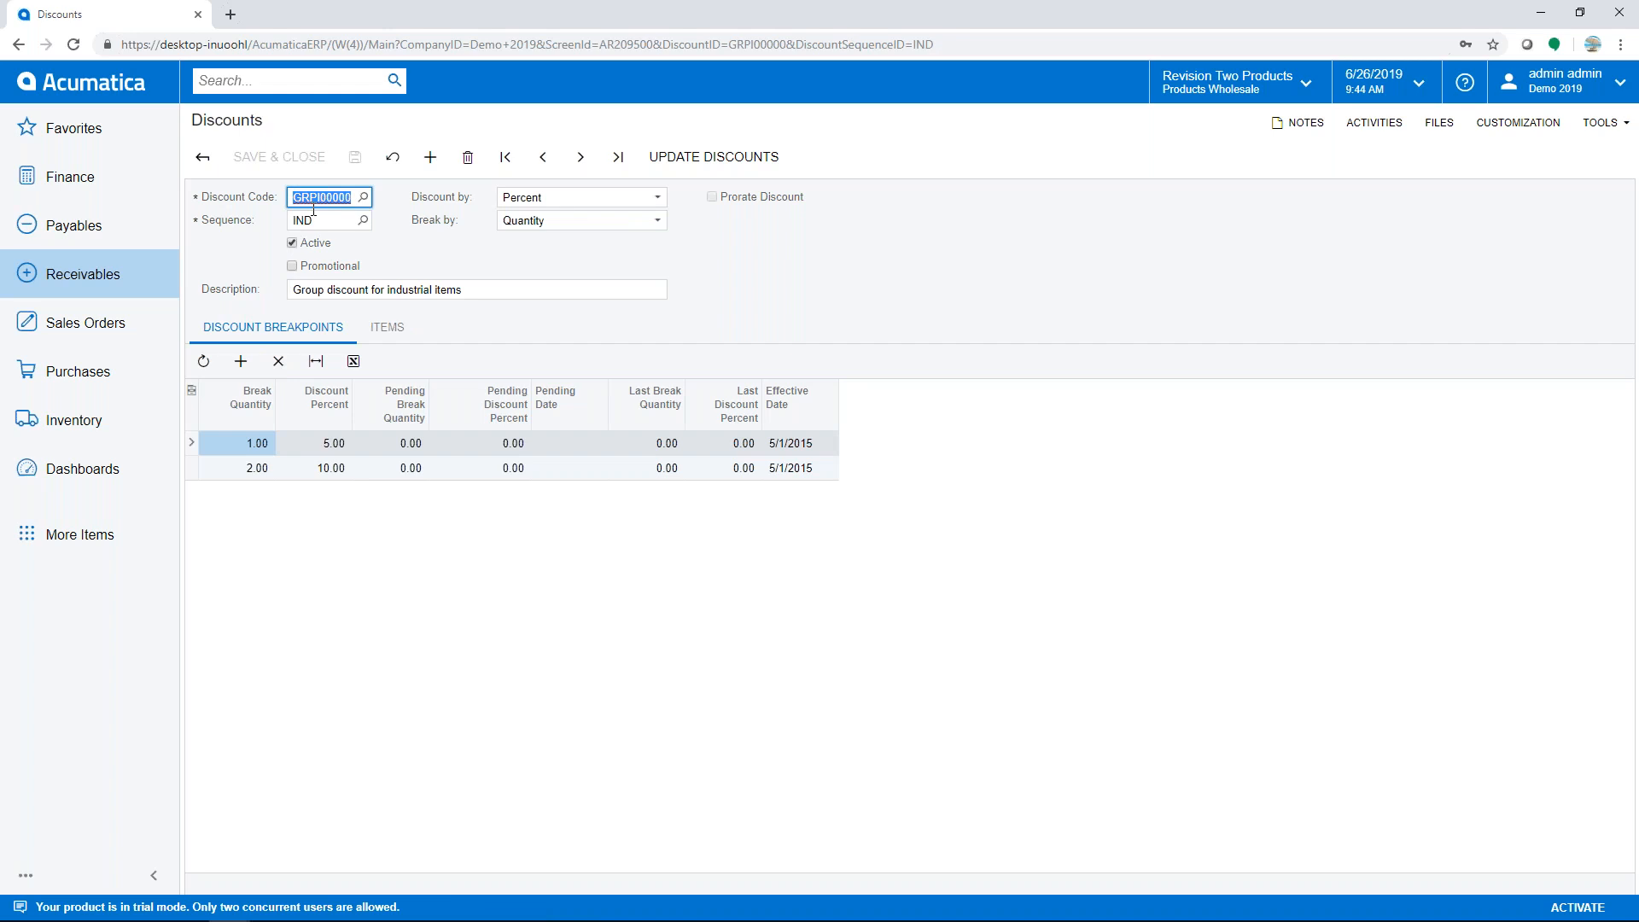
- Confirm GRPI00000 is Percent discount broken by Quantity, and list its nine eligible industrial items
click(657, 198)
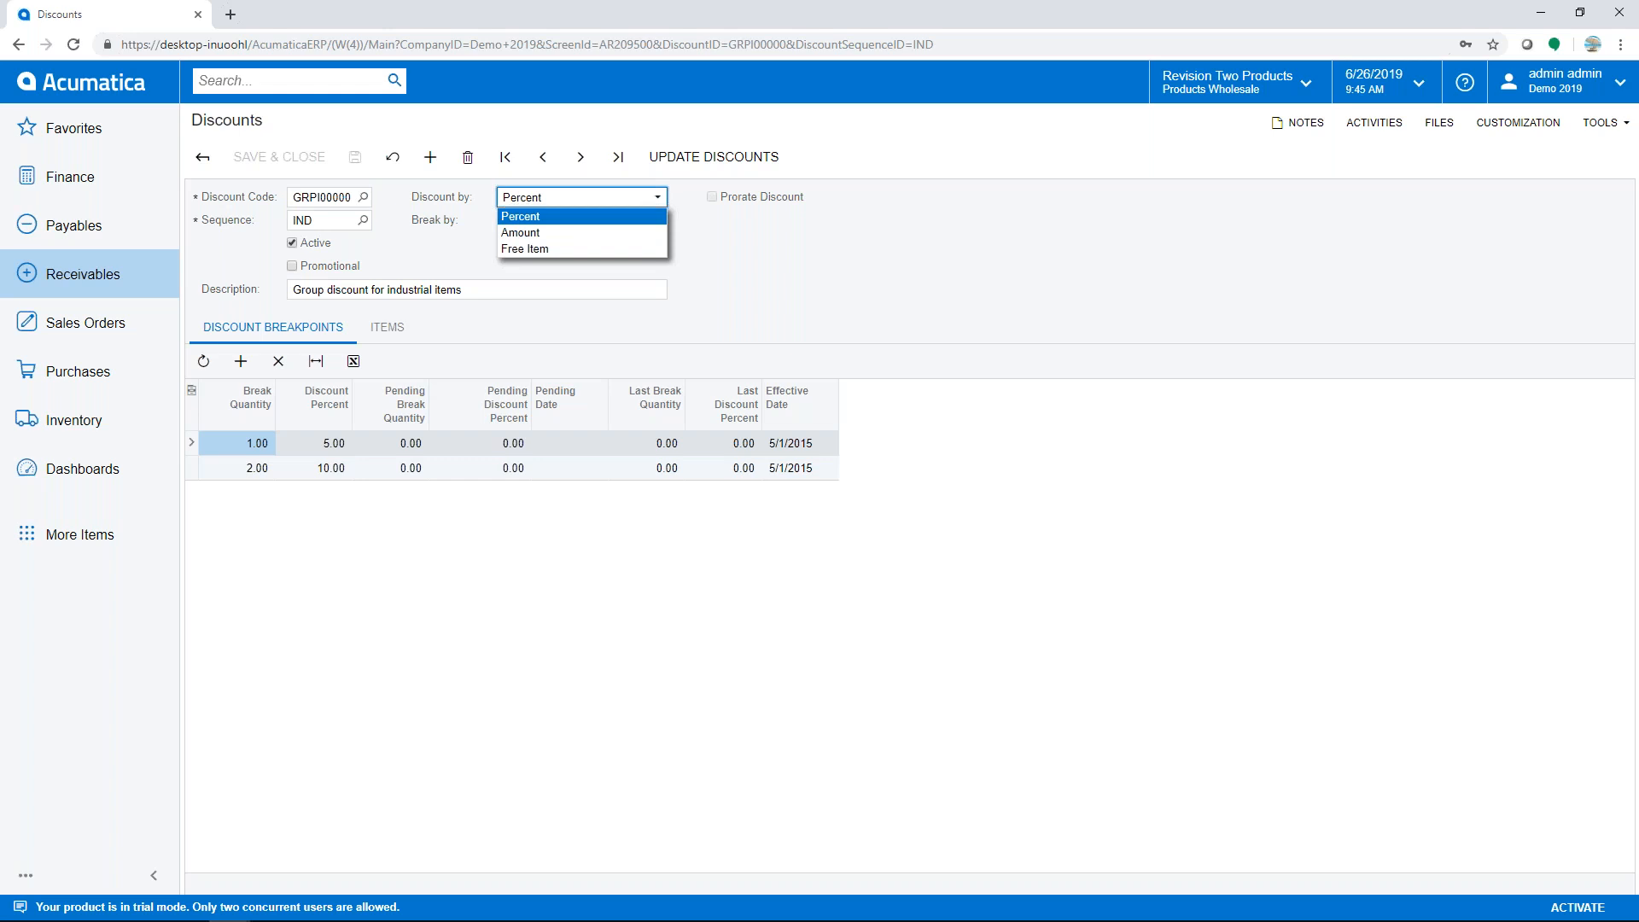
click(699, 227)
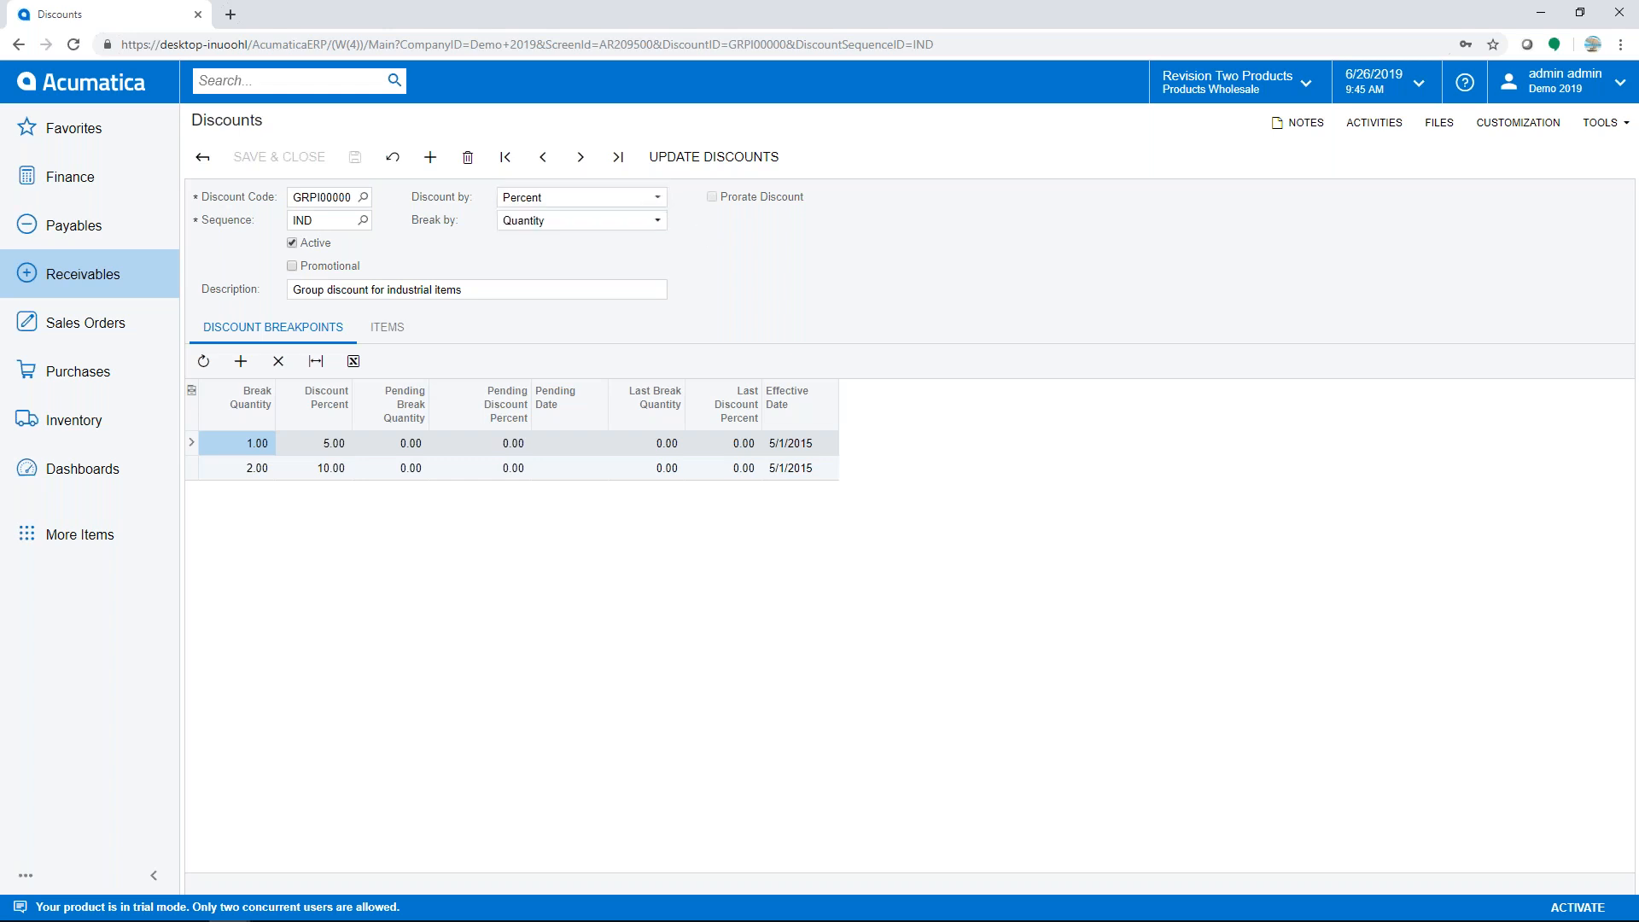
click(657, 224)
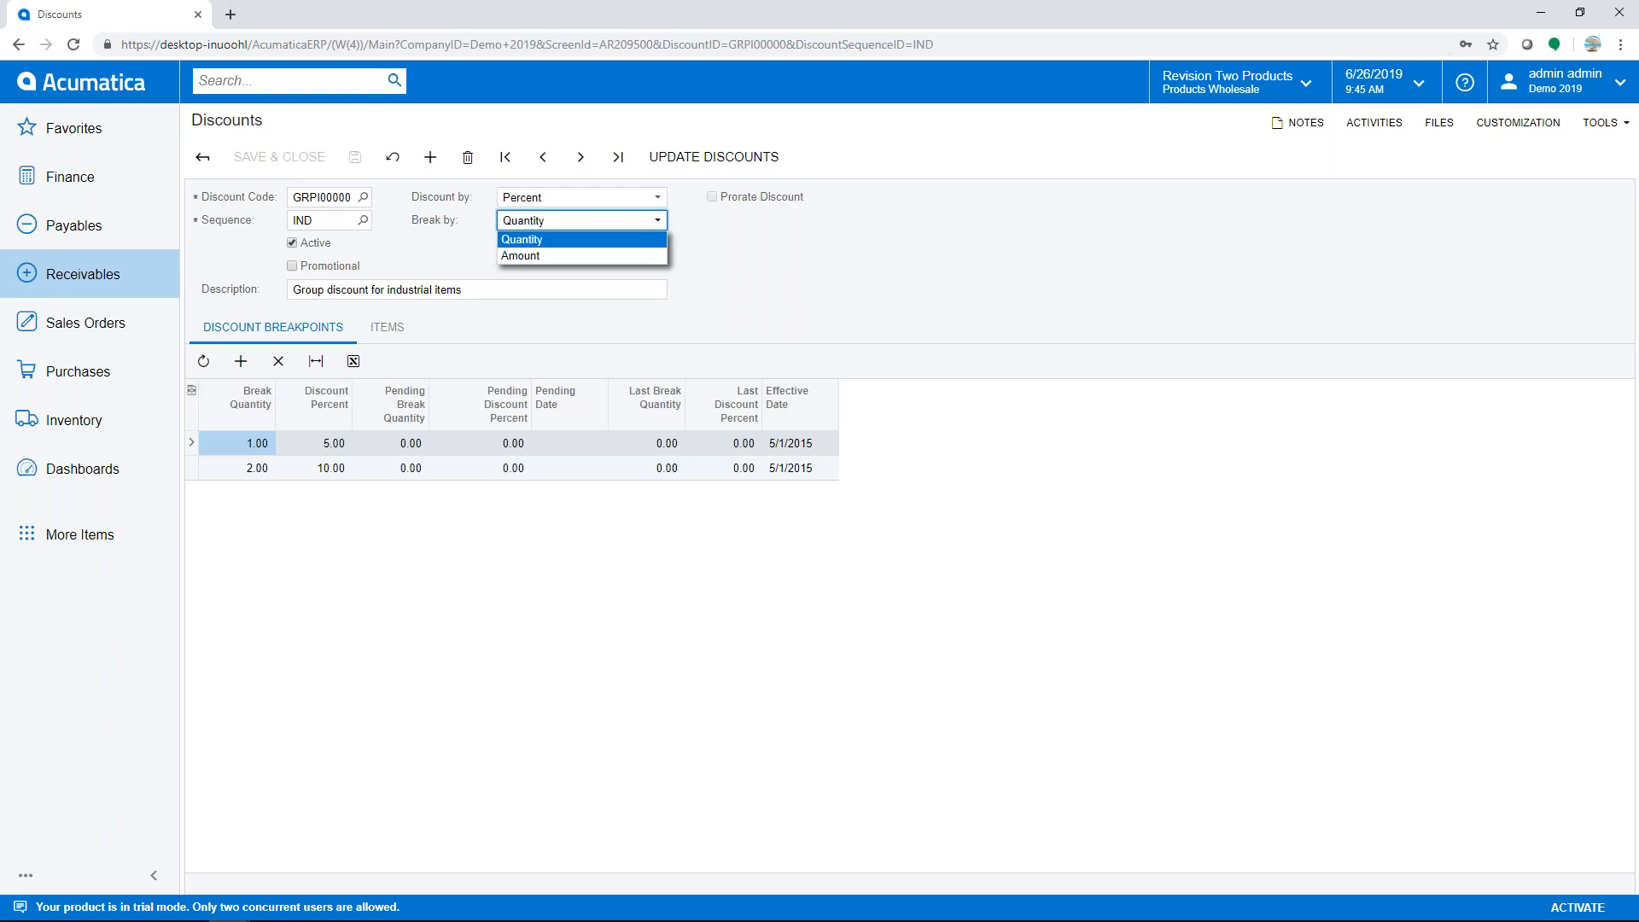
click(707, 231)
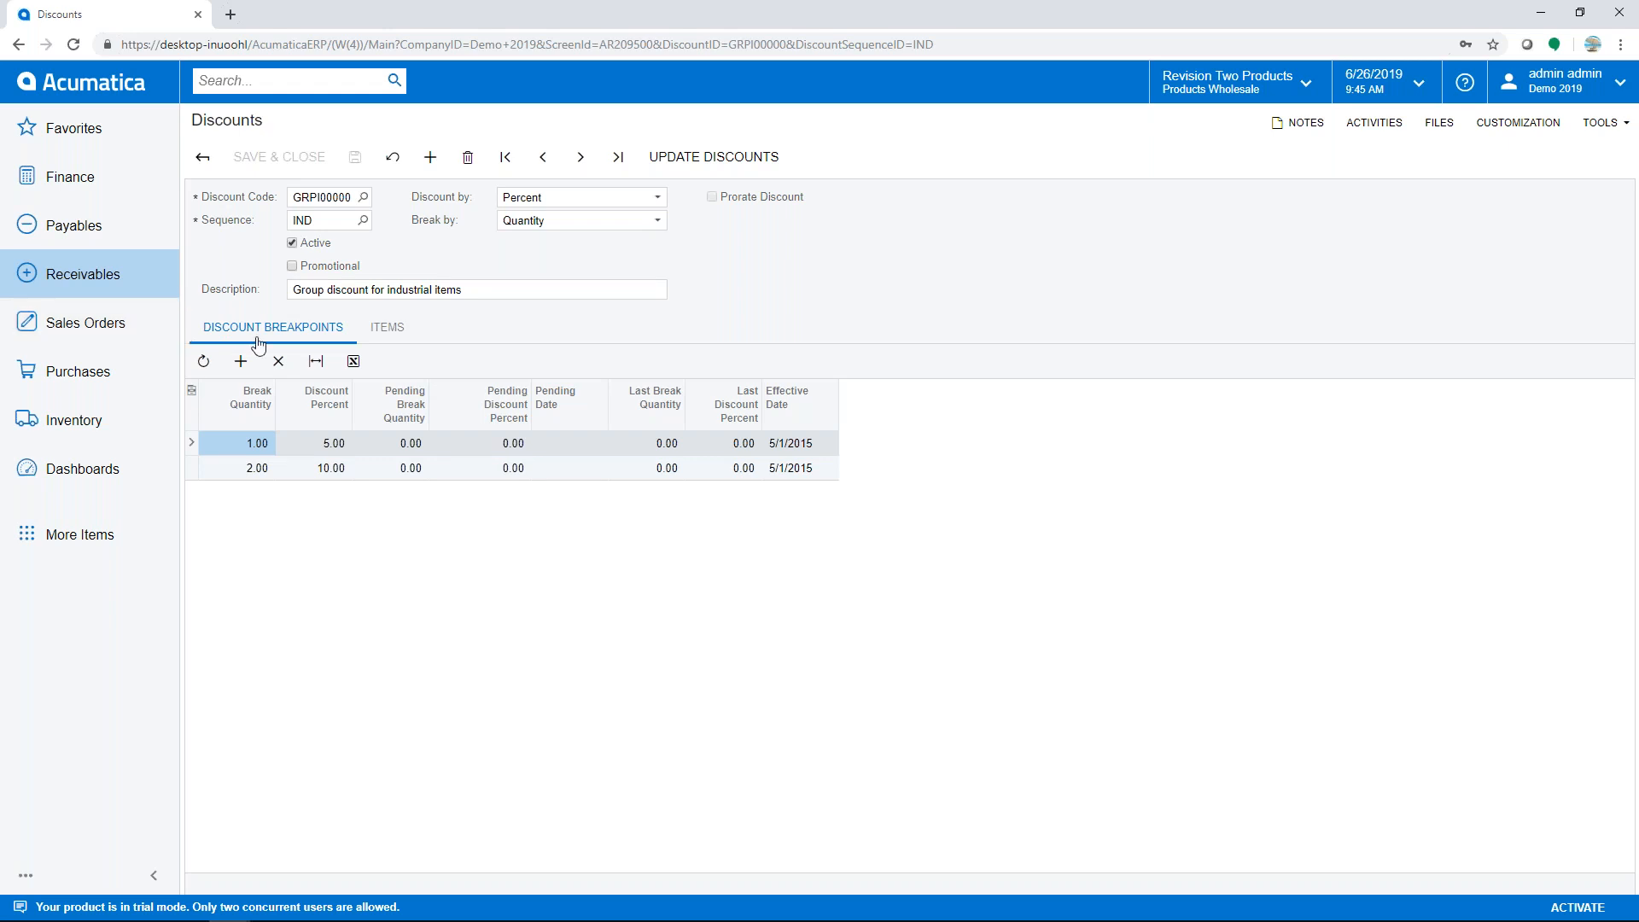
click(386, 333)
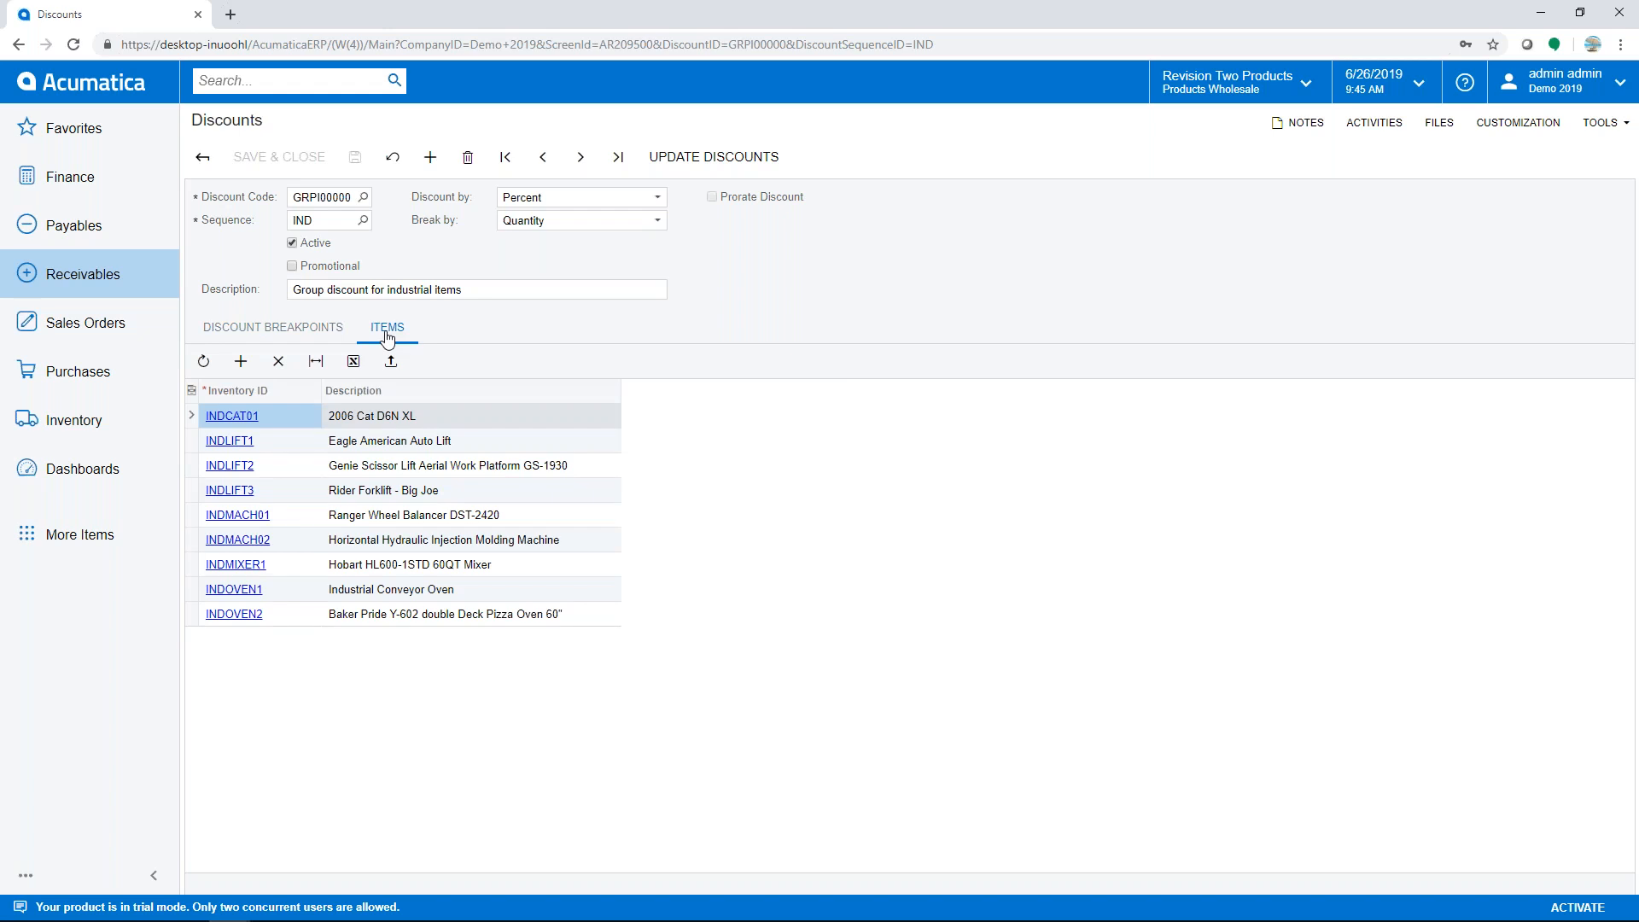
- Start a new sales order for customer USA Bartending School
click(90, 273)
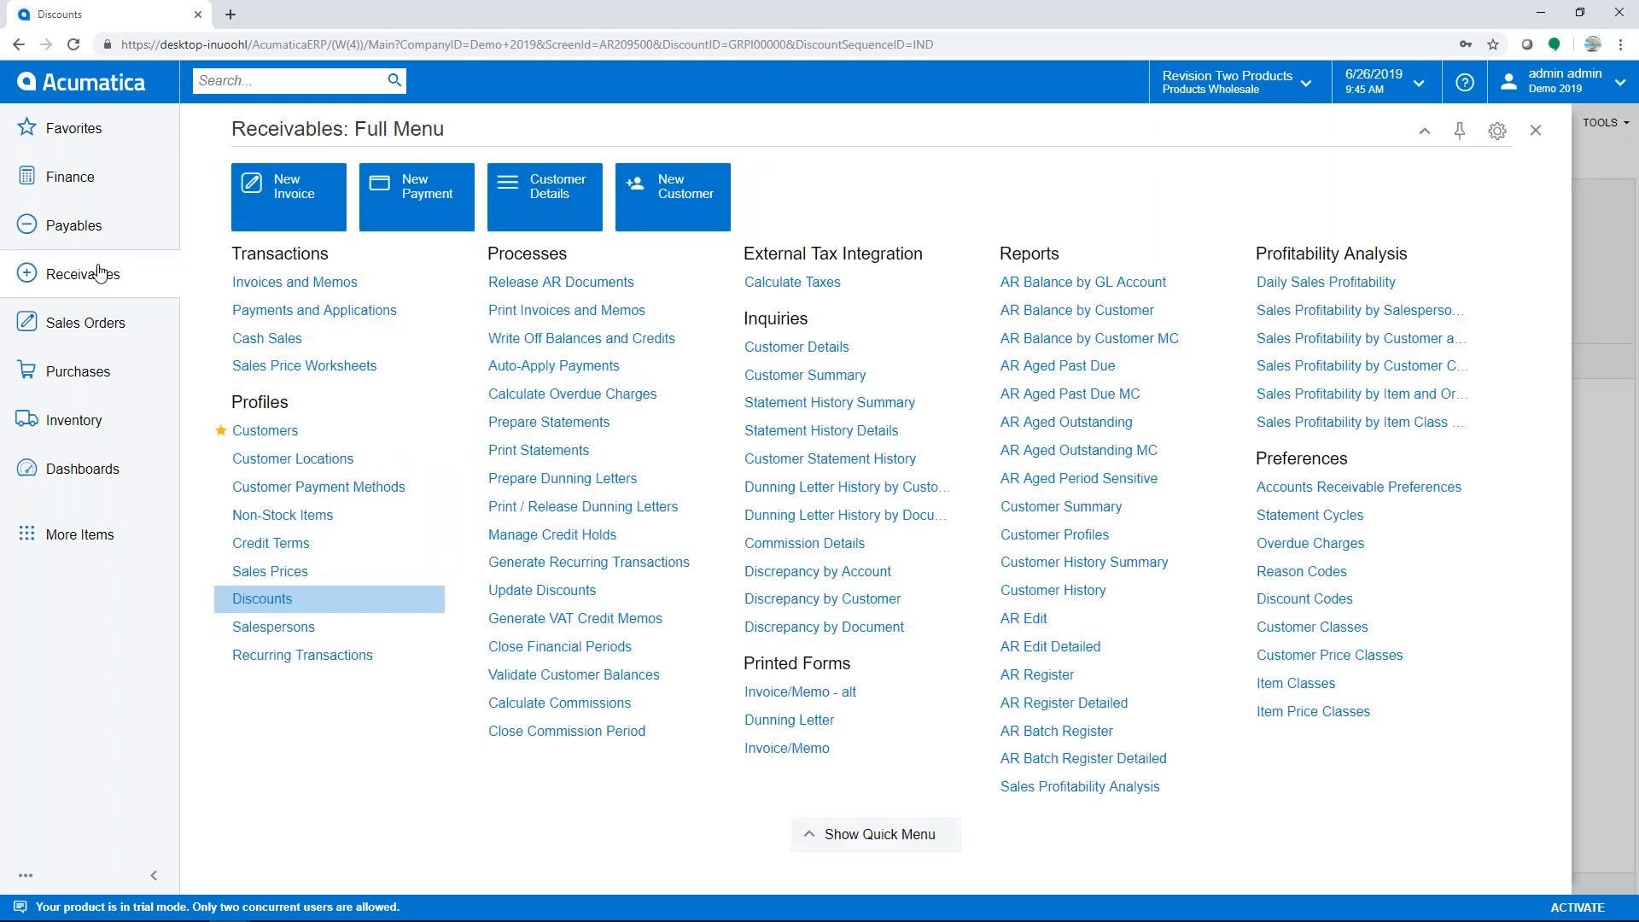
click(93, 324)
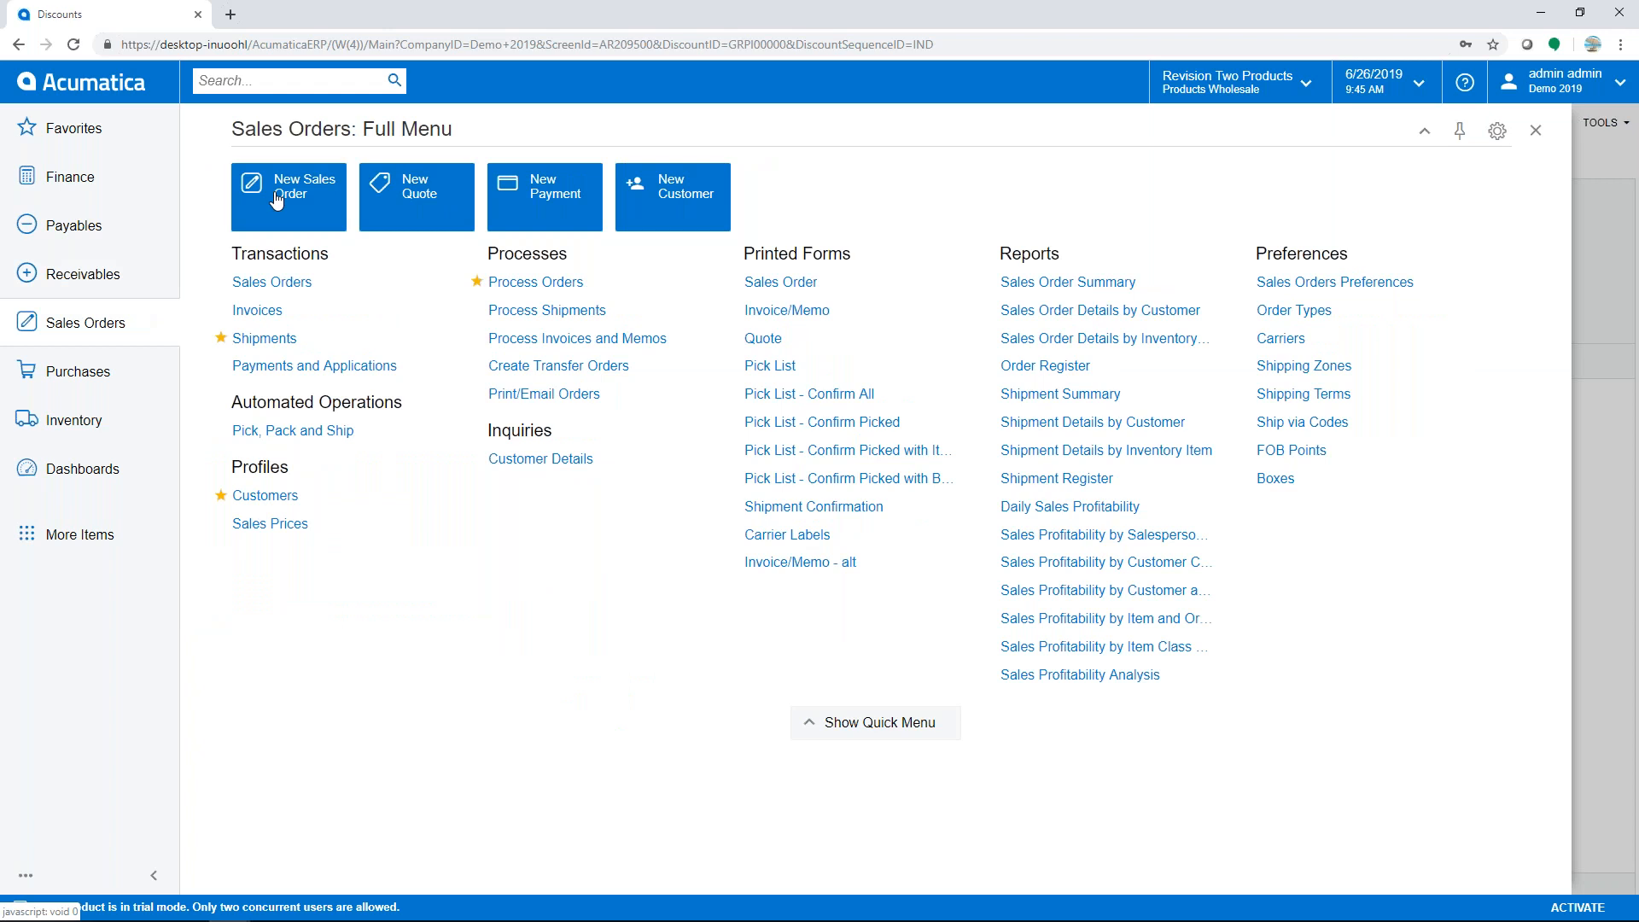
click(261, 215)
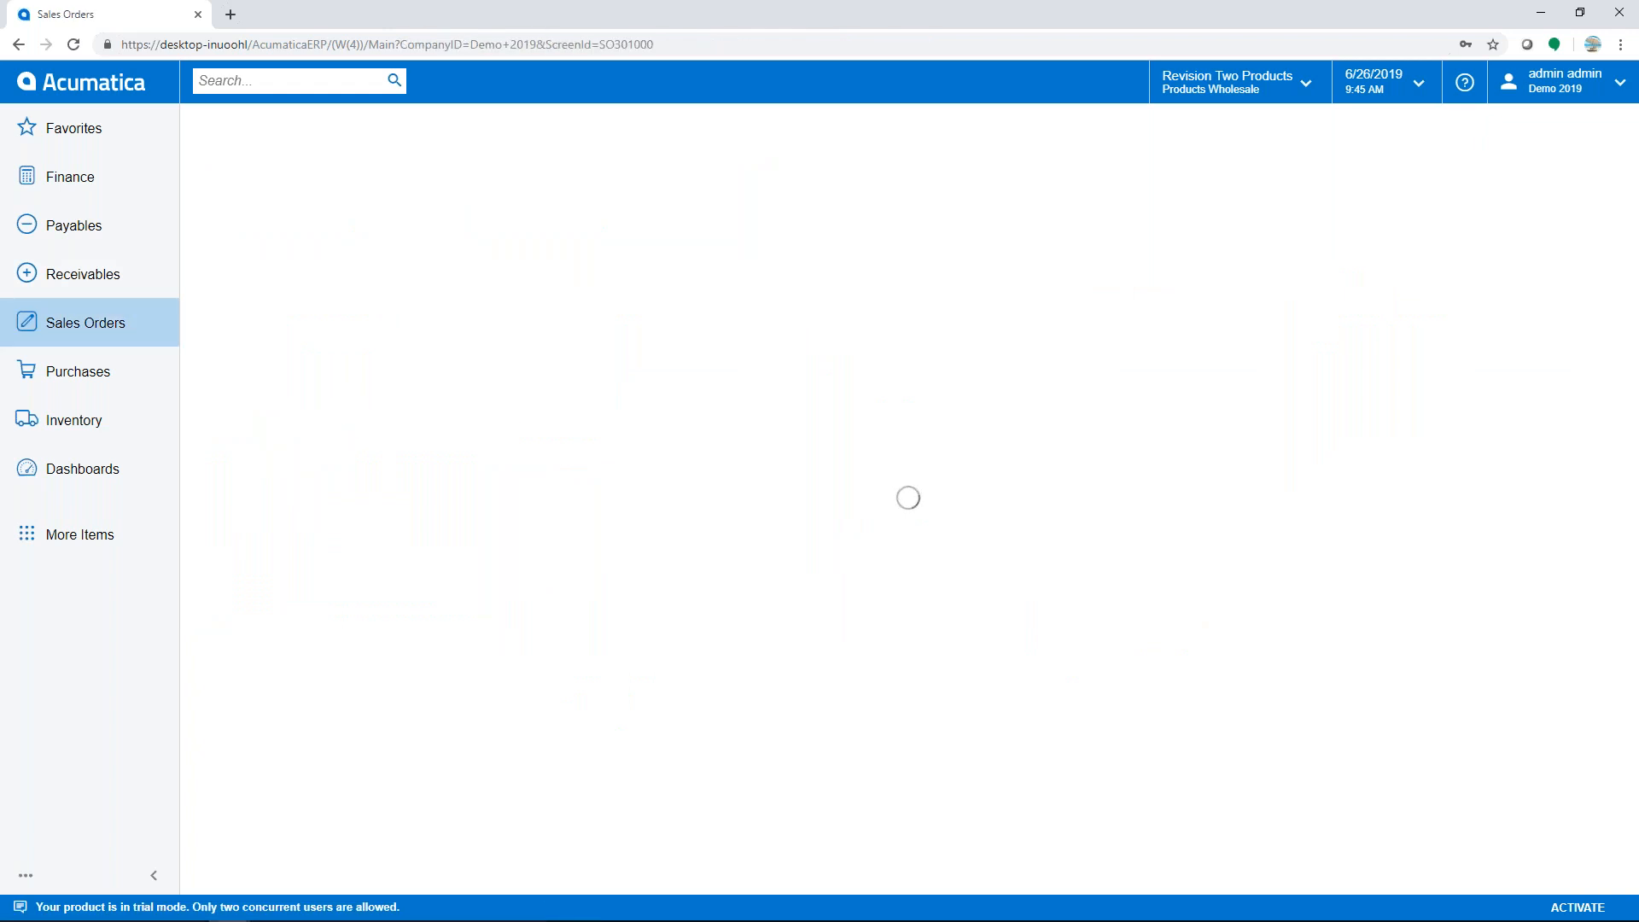
click(530, 199)
text(aba)
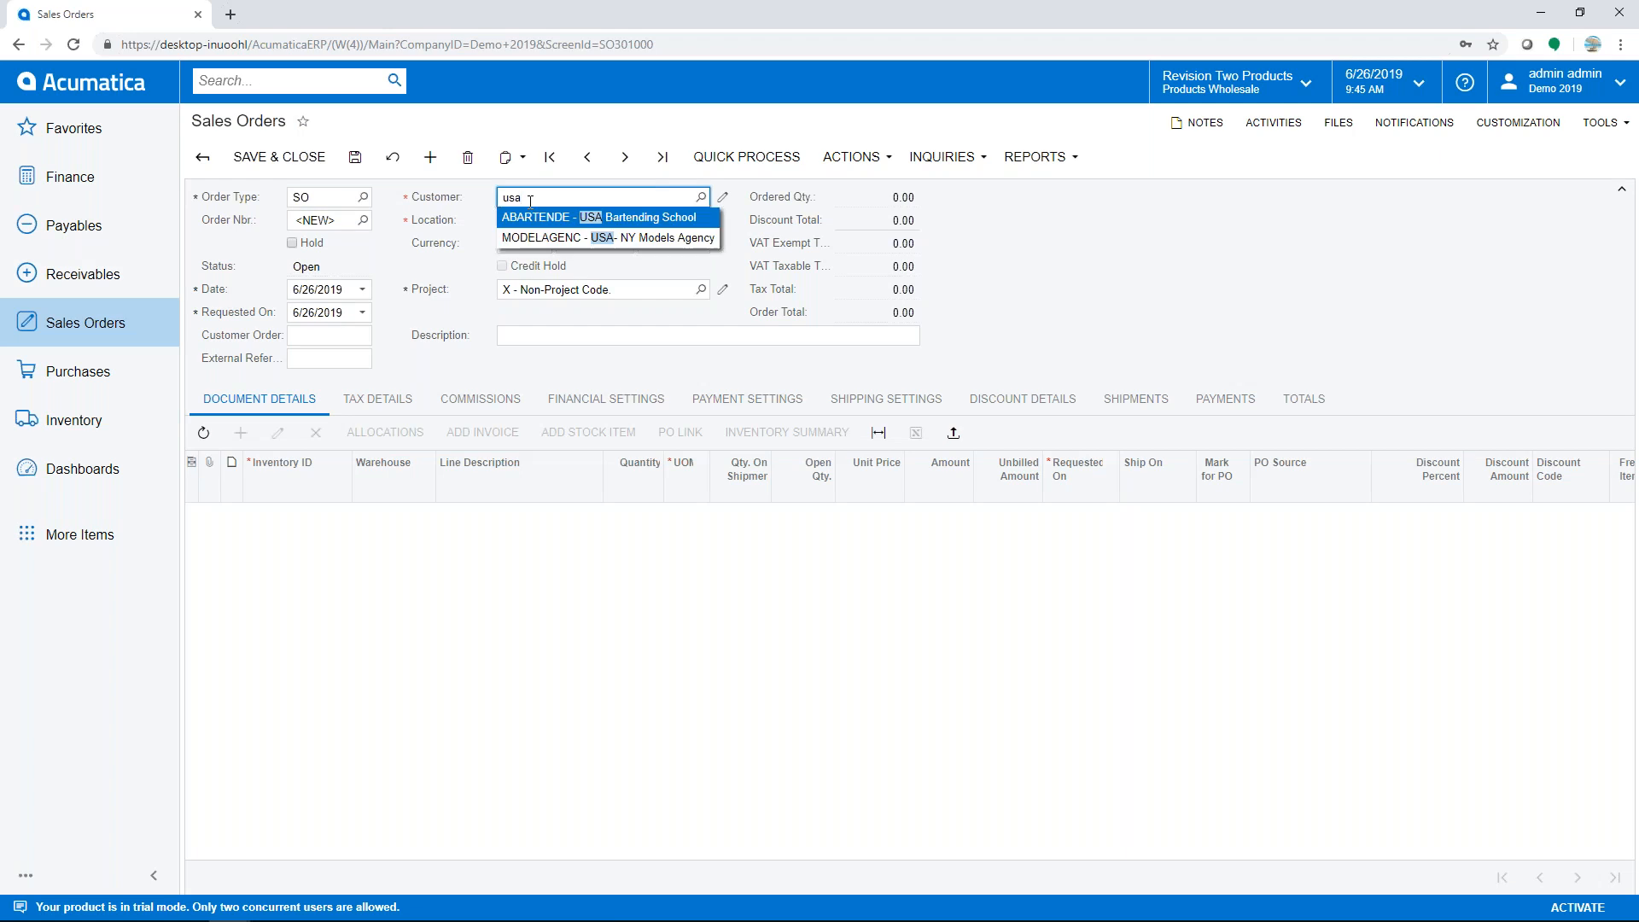
key(Tab)
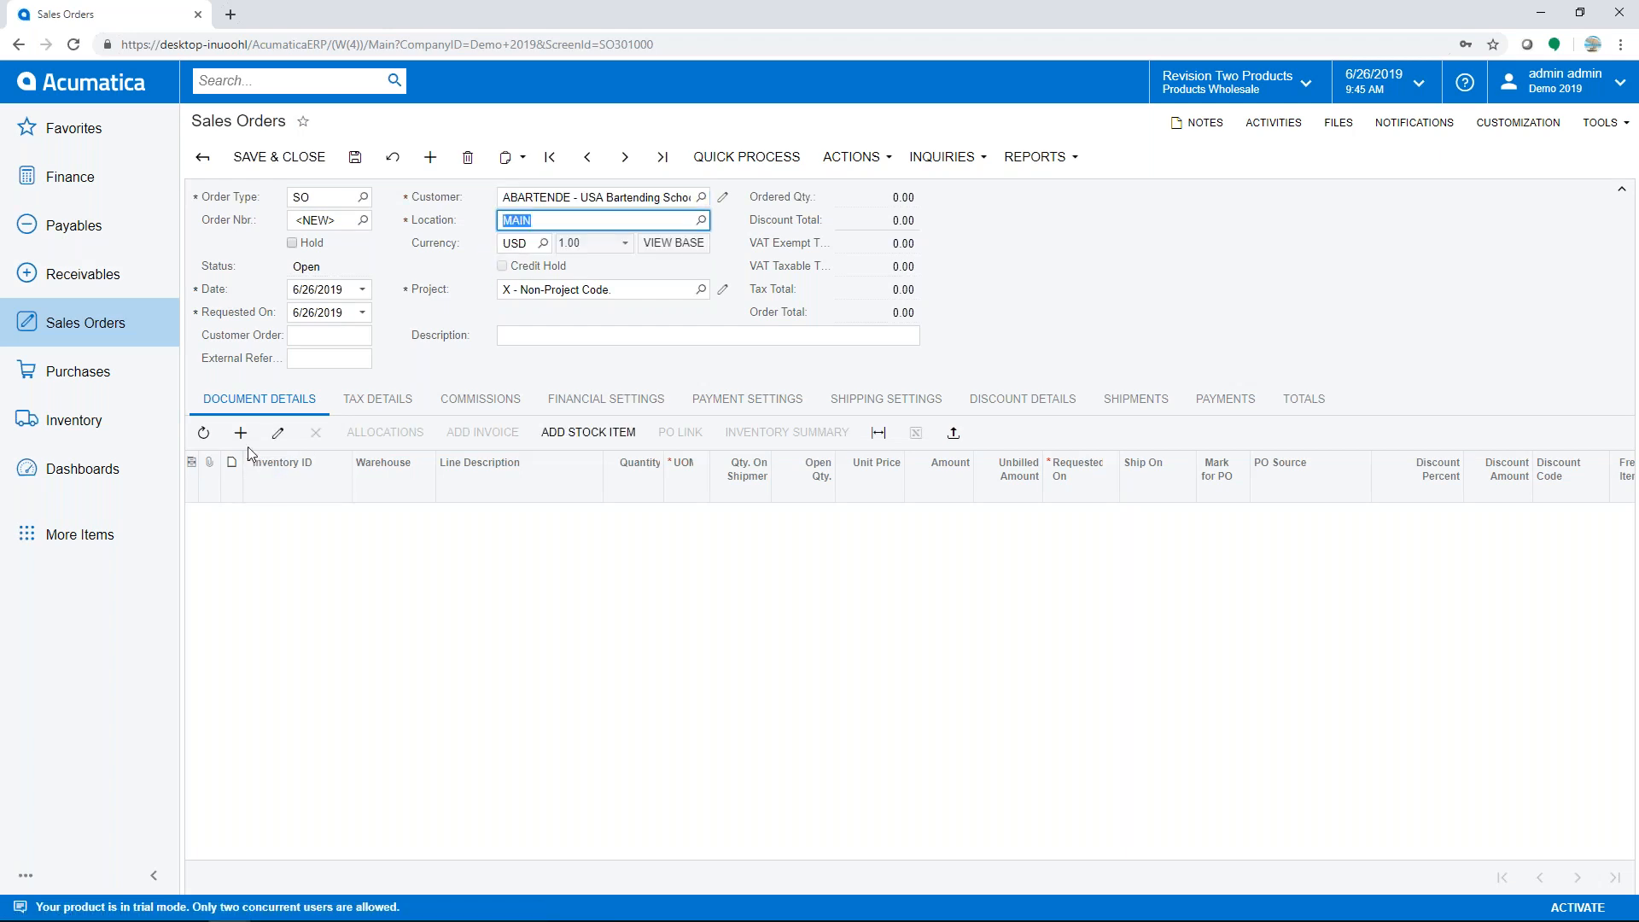
- Add one INDLIFT1 Eagle American Auto Lift to the order, quantity 1
click(239, 432)
text(indl)
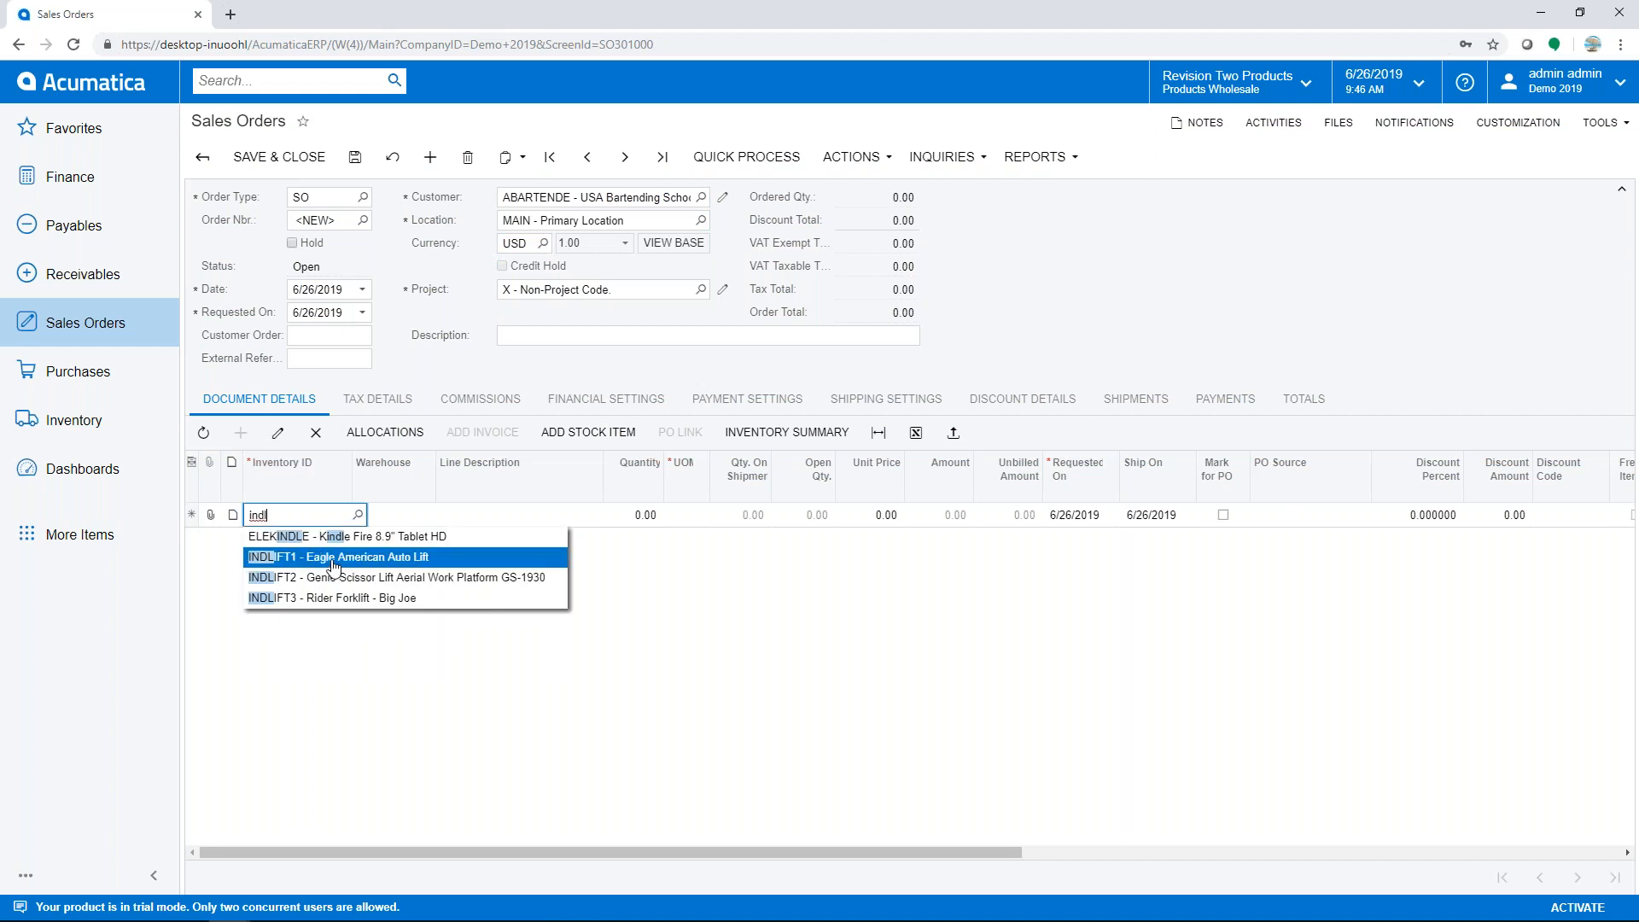
click(330, 556)
key(Tab)
key(Tab)
text(1)
key(Tab)
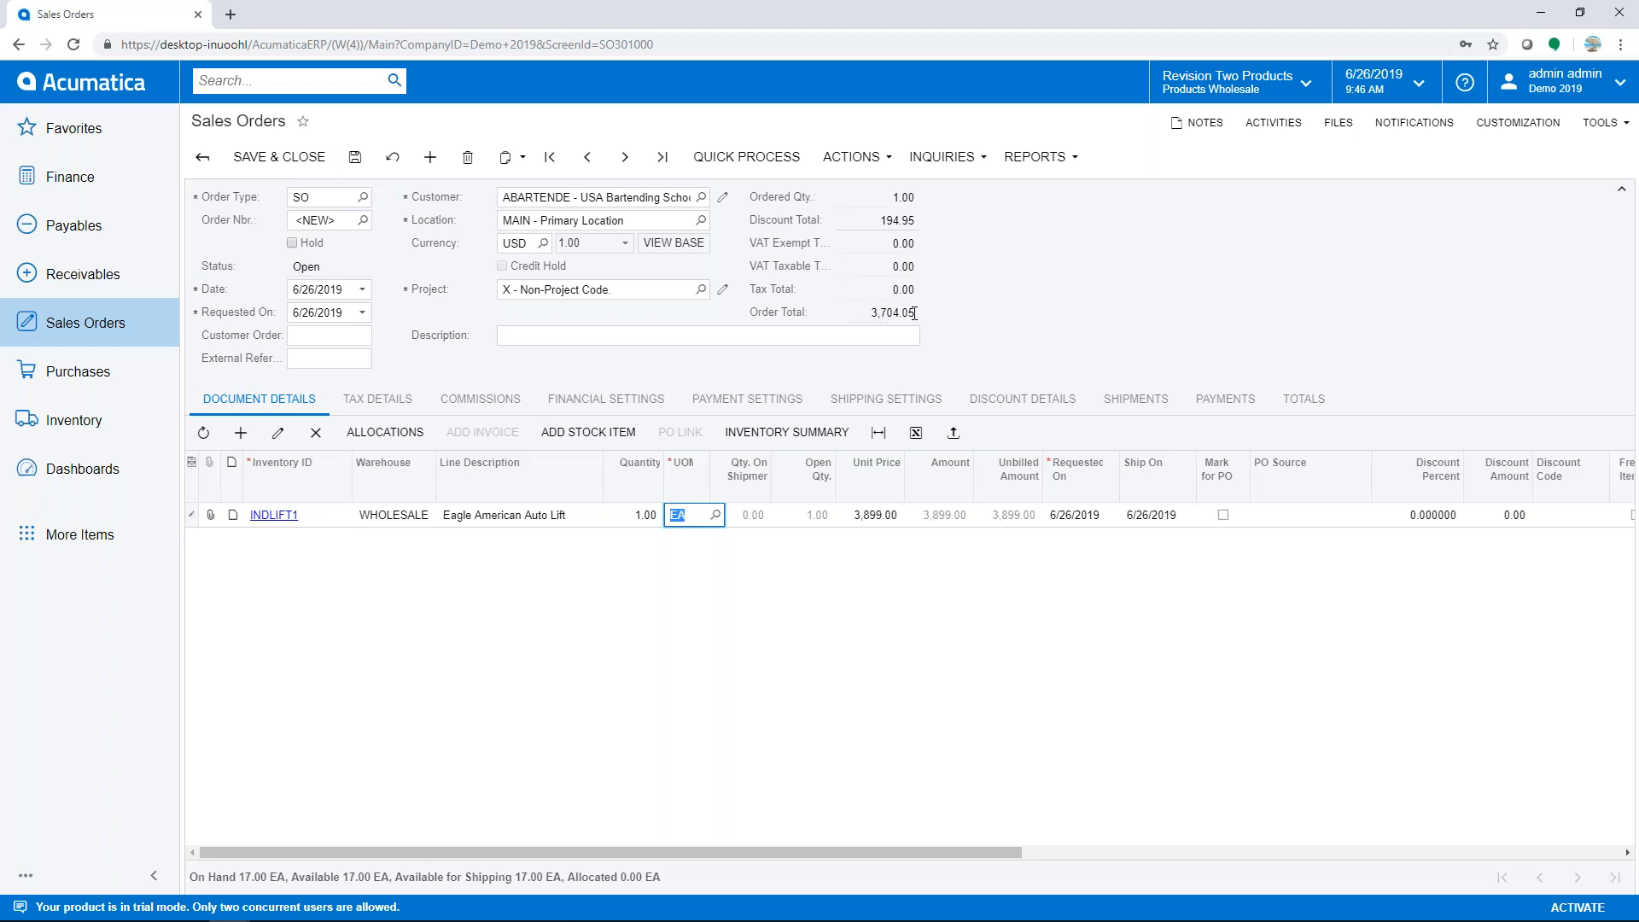
- After checking discount details, add one INDLIFT2 Genie Scissor Lift with default warehouse, quantity 1
click(1011, 408)
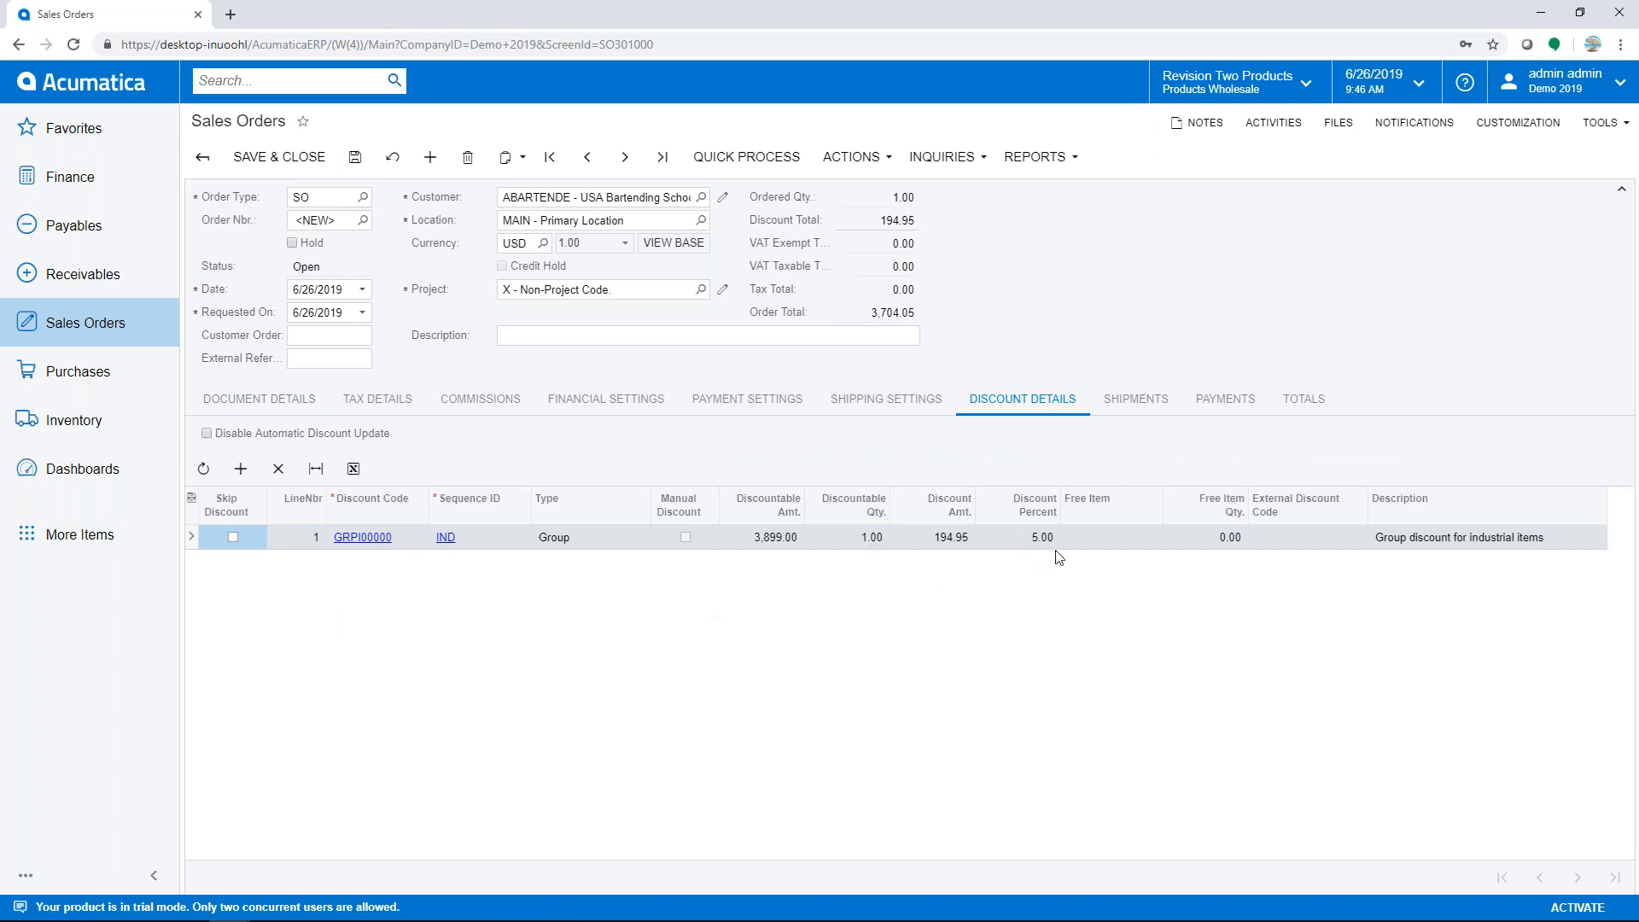
click(252, 401)
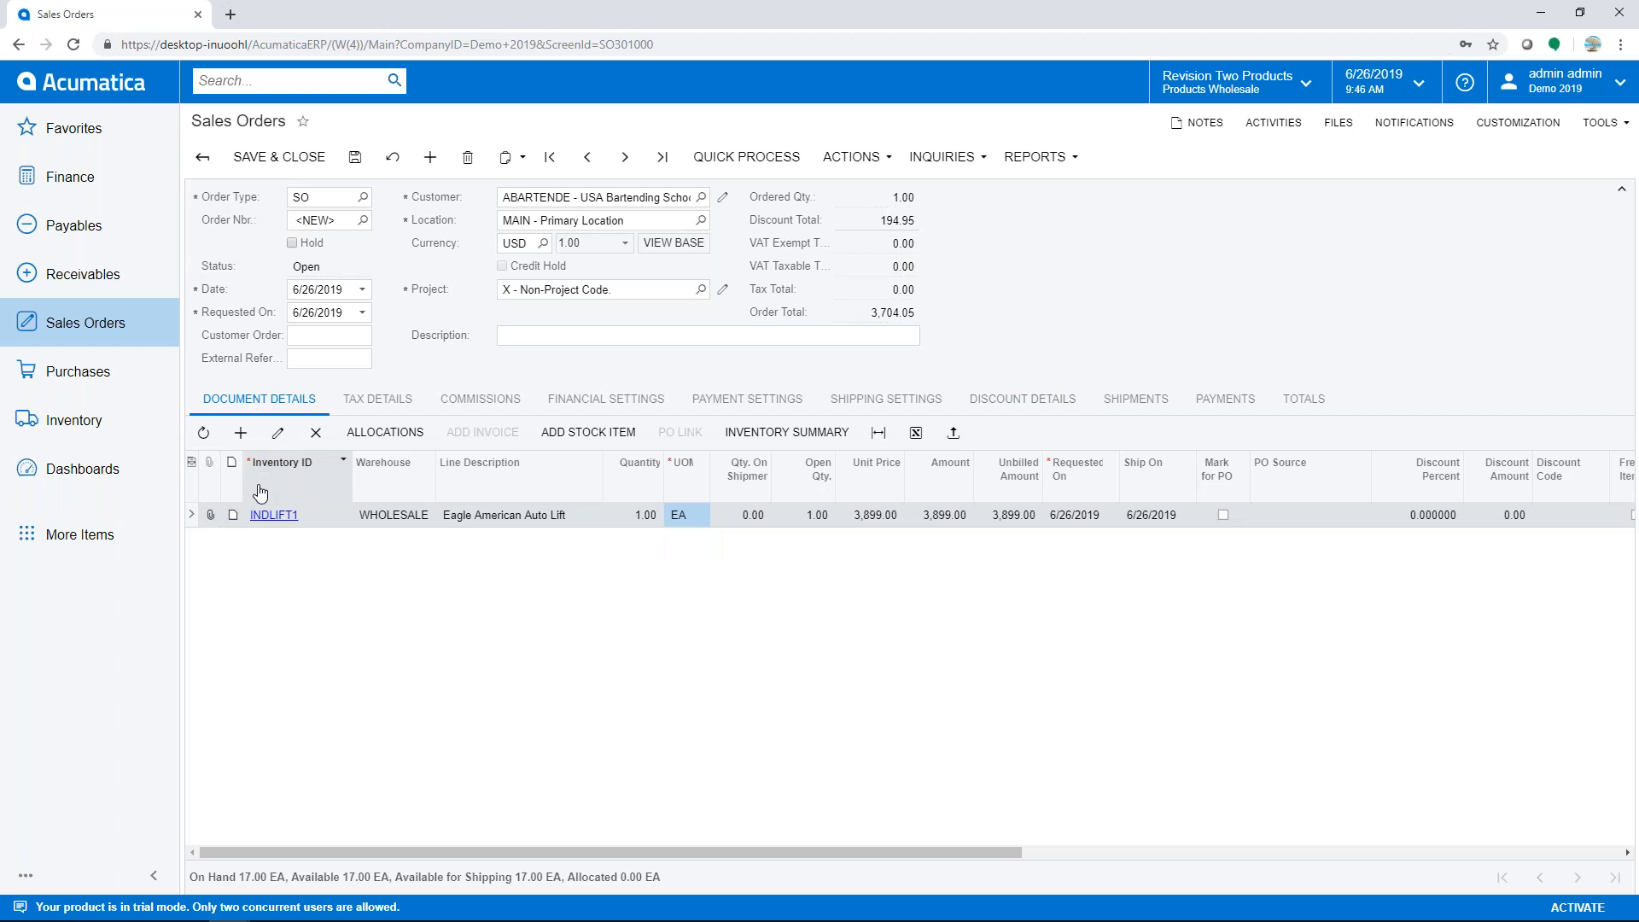
click(240, 432)
text(inl)
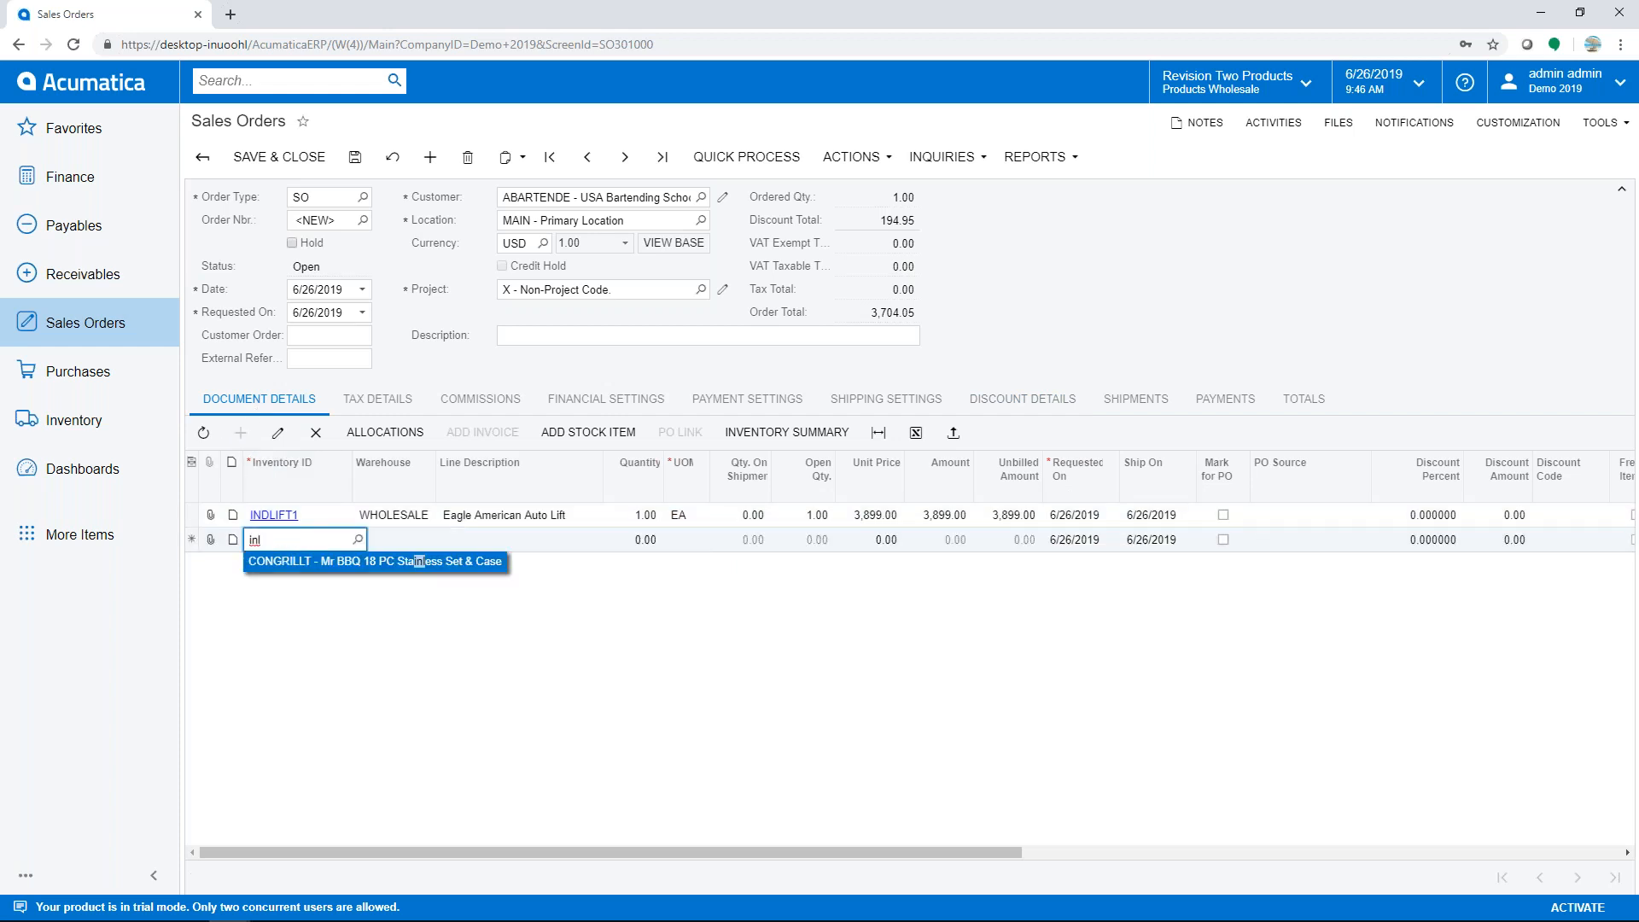
key(BackSpace)
text(dl)
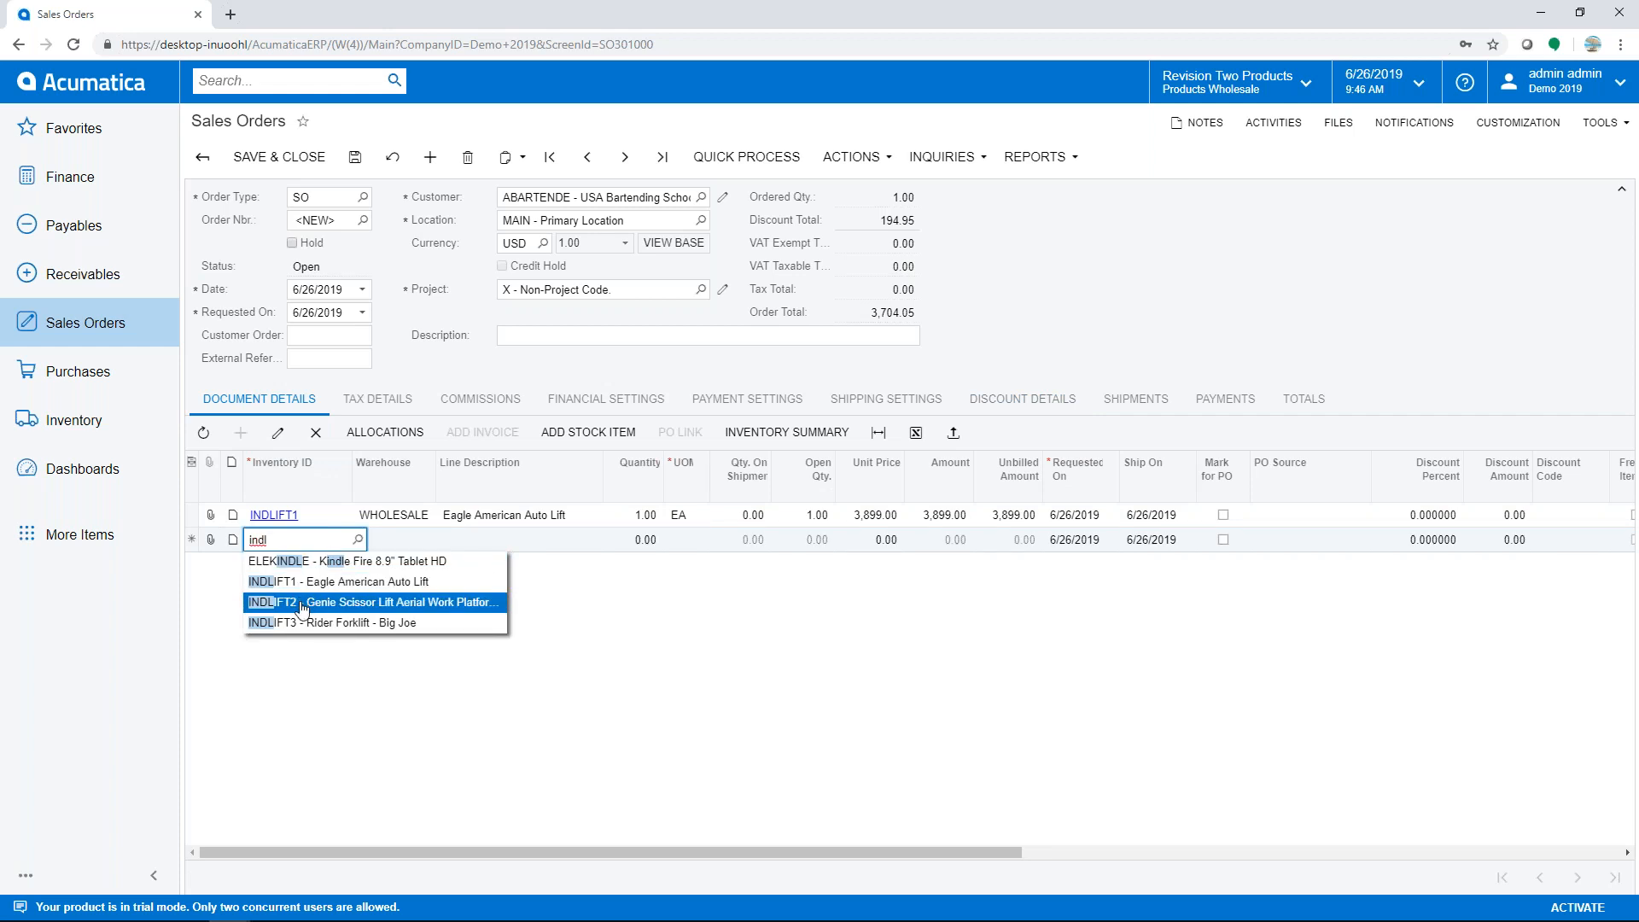
click(300, 604)
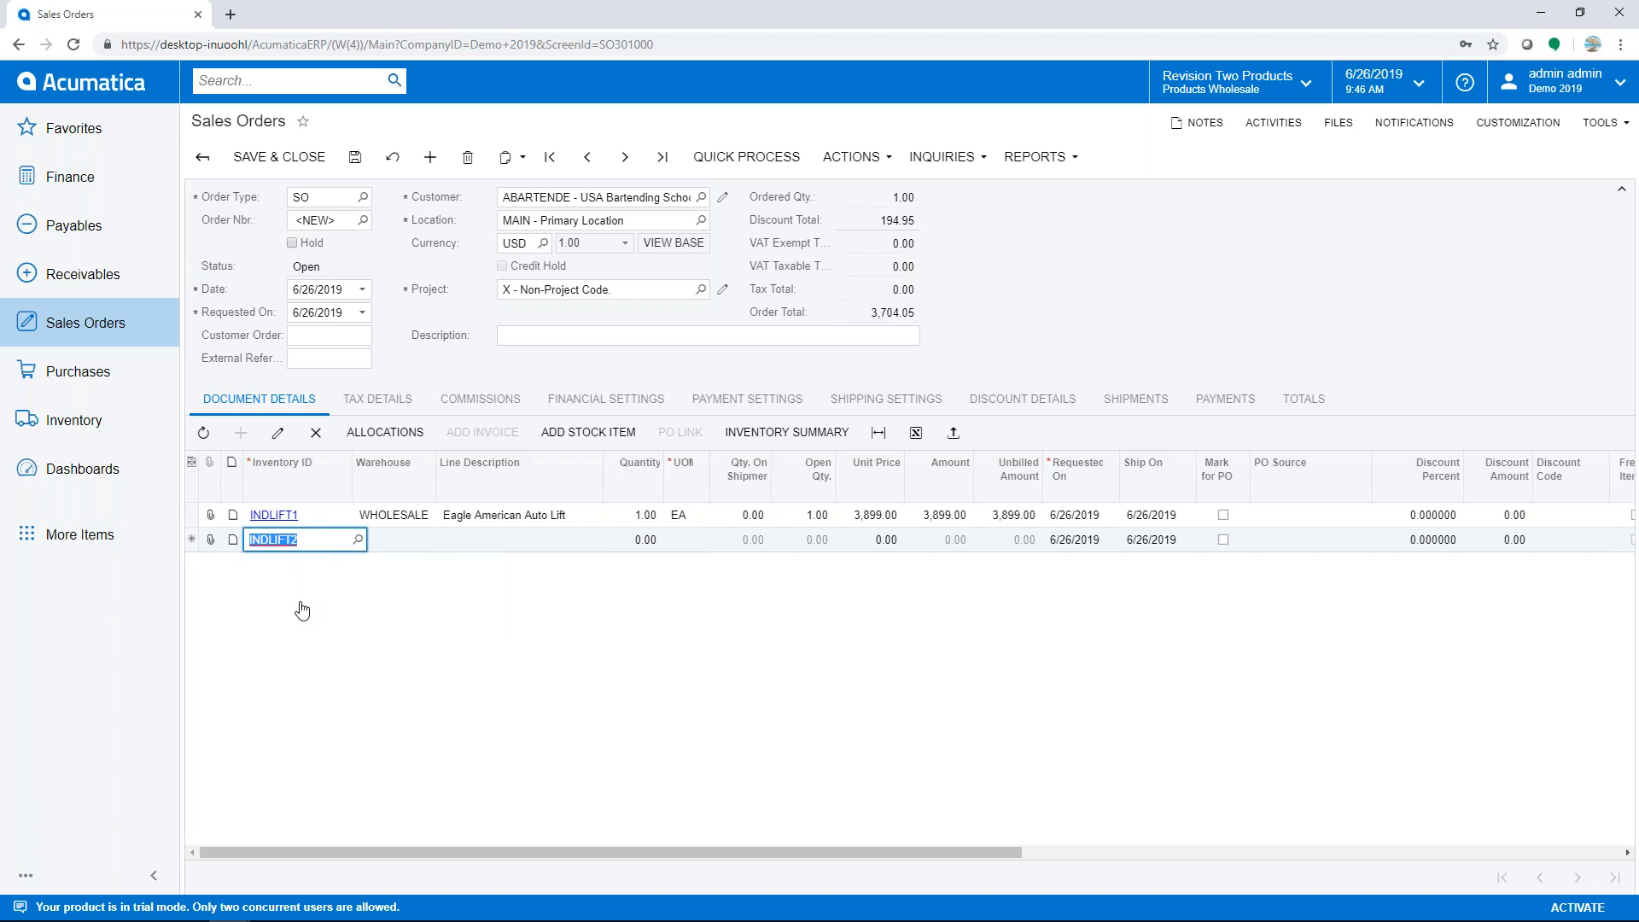
key(Tab)
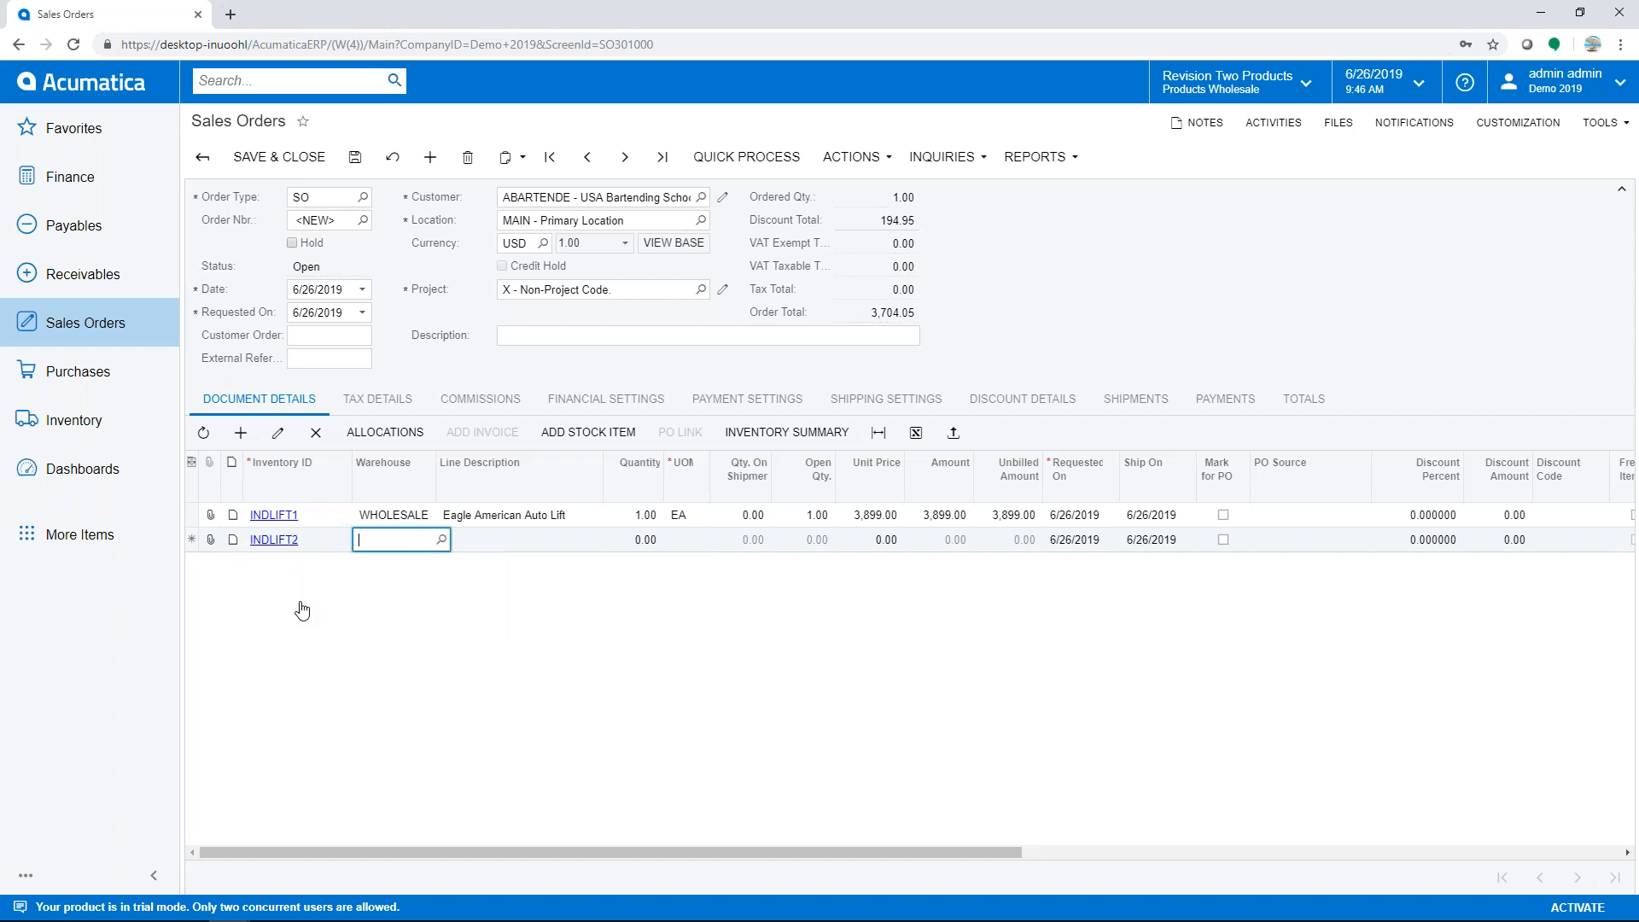
key(Tab)
text(1)
key(Tab)
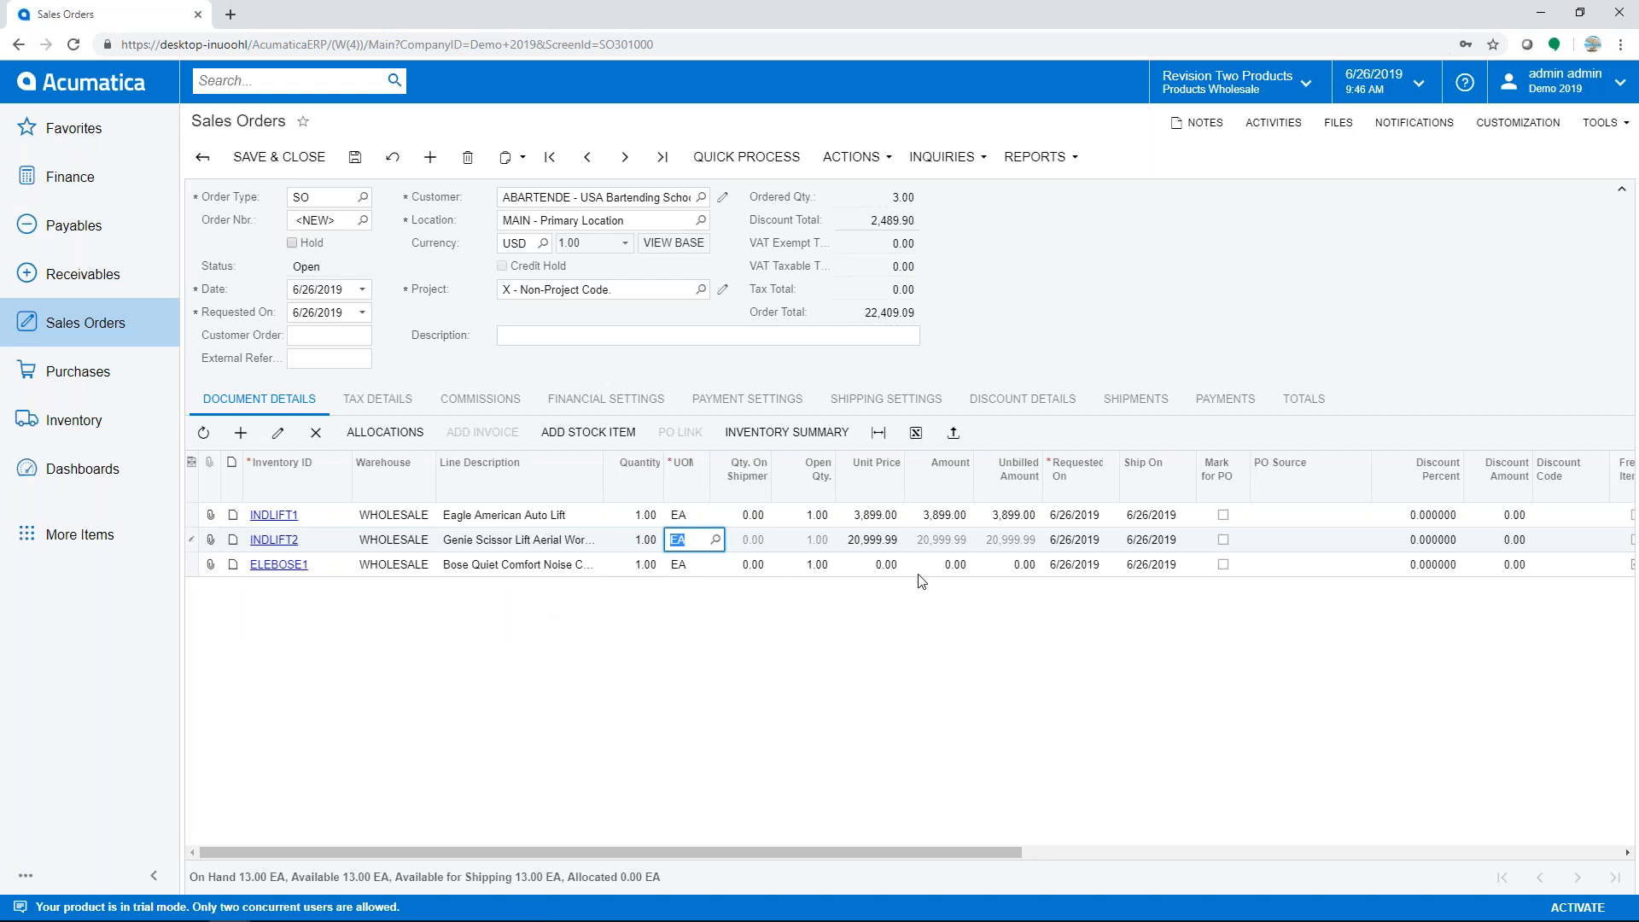
- Verify the 10% group discount and free ELEBOSE1 item, then try leaving the unsaved order
click(1006, 405)
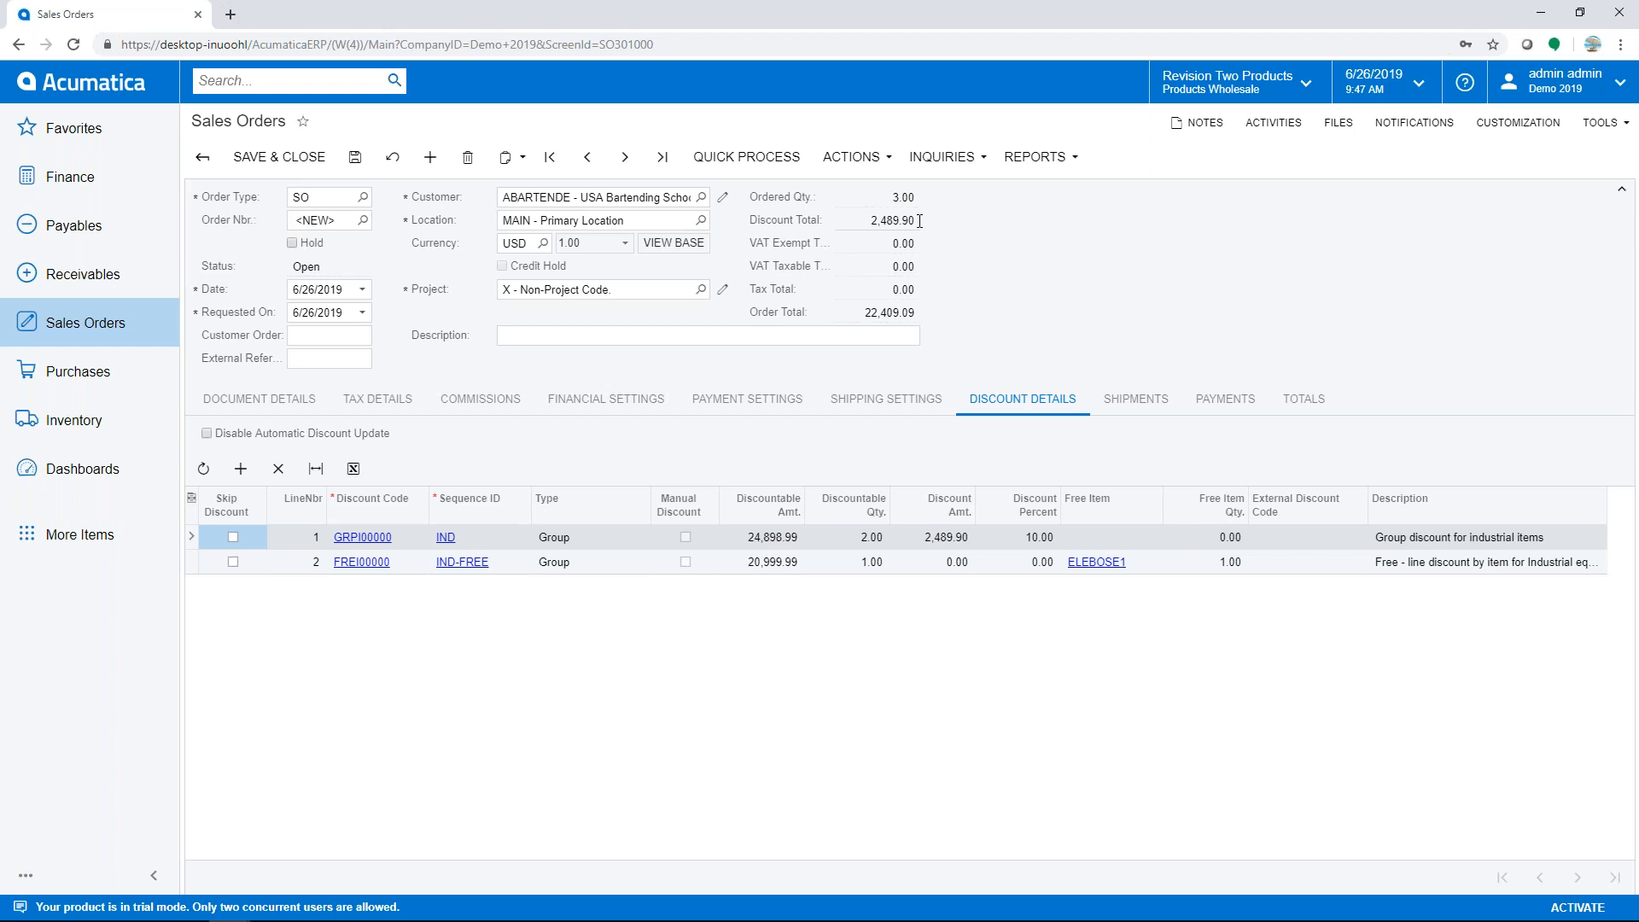
click(242, 406)
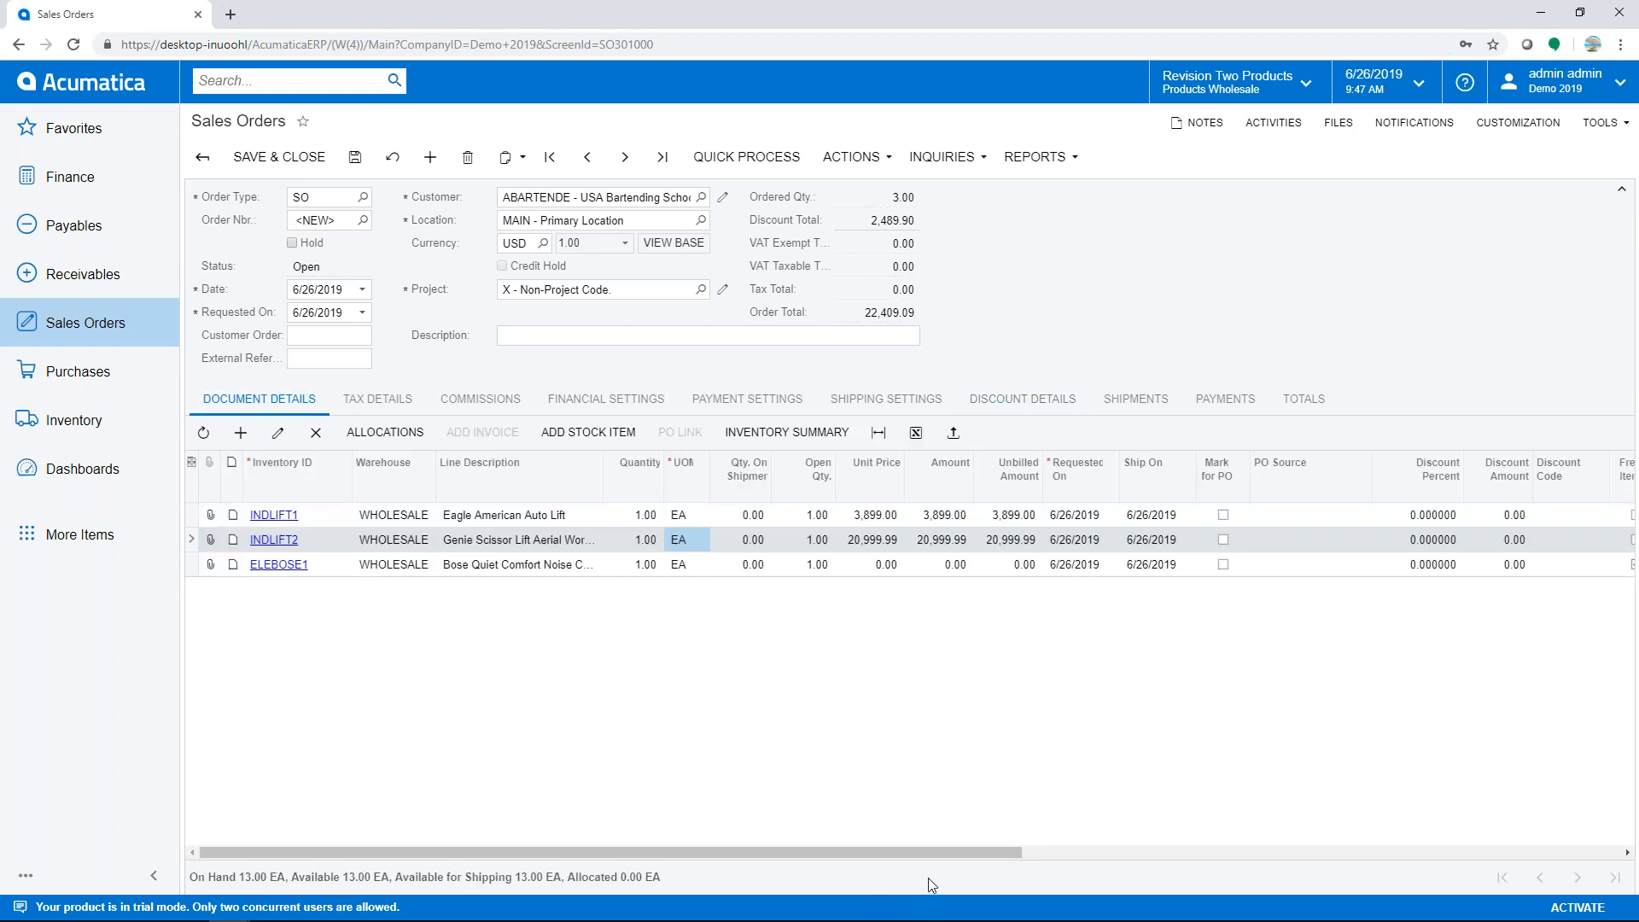
drag(886, 852, 1044, 850)
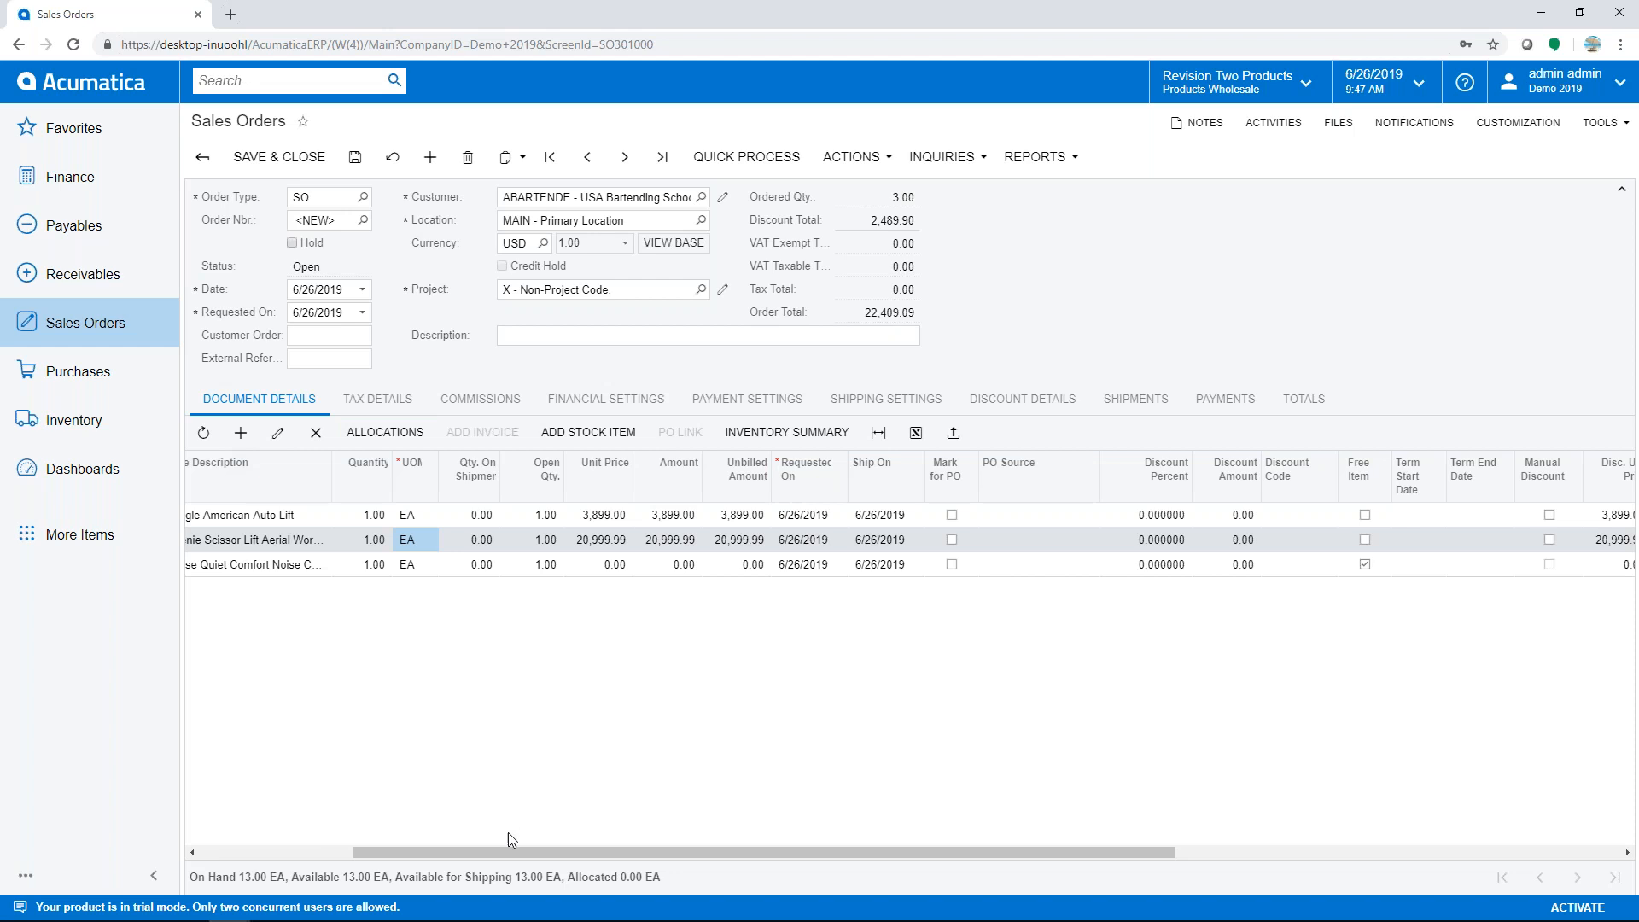
drag(499, 853, 265, 858)
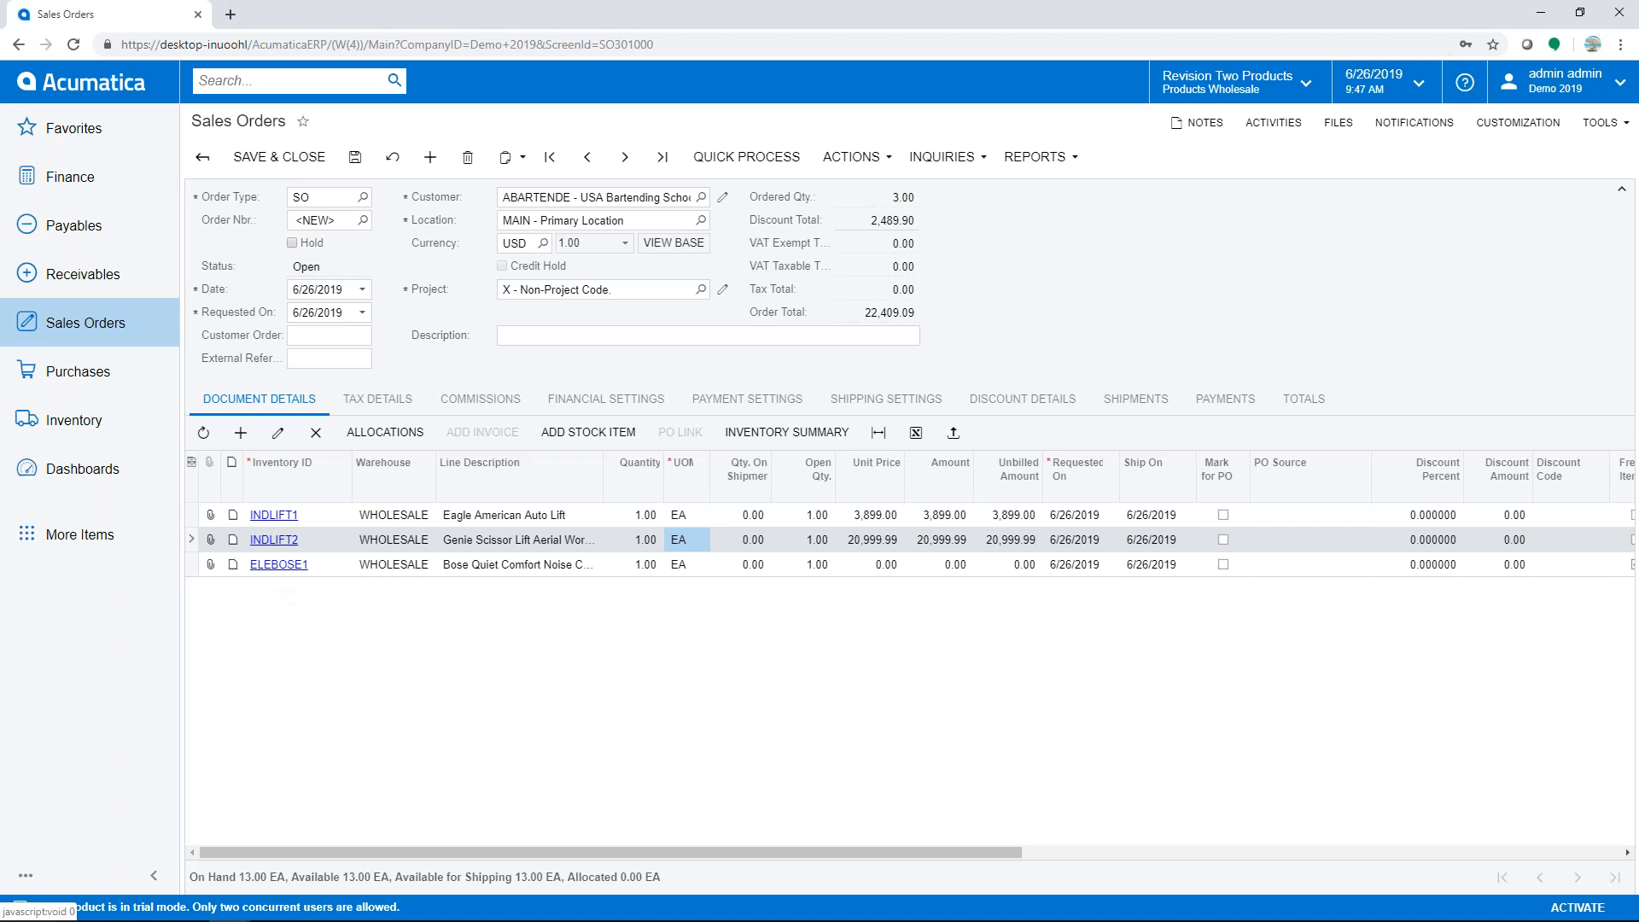
click(79, 90)
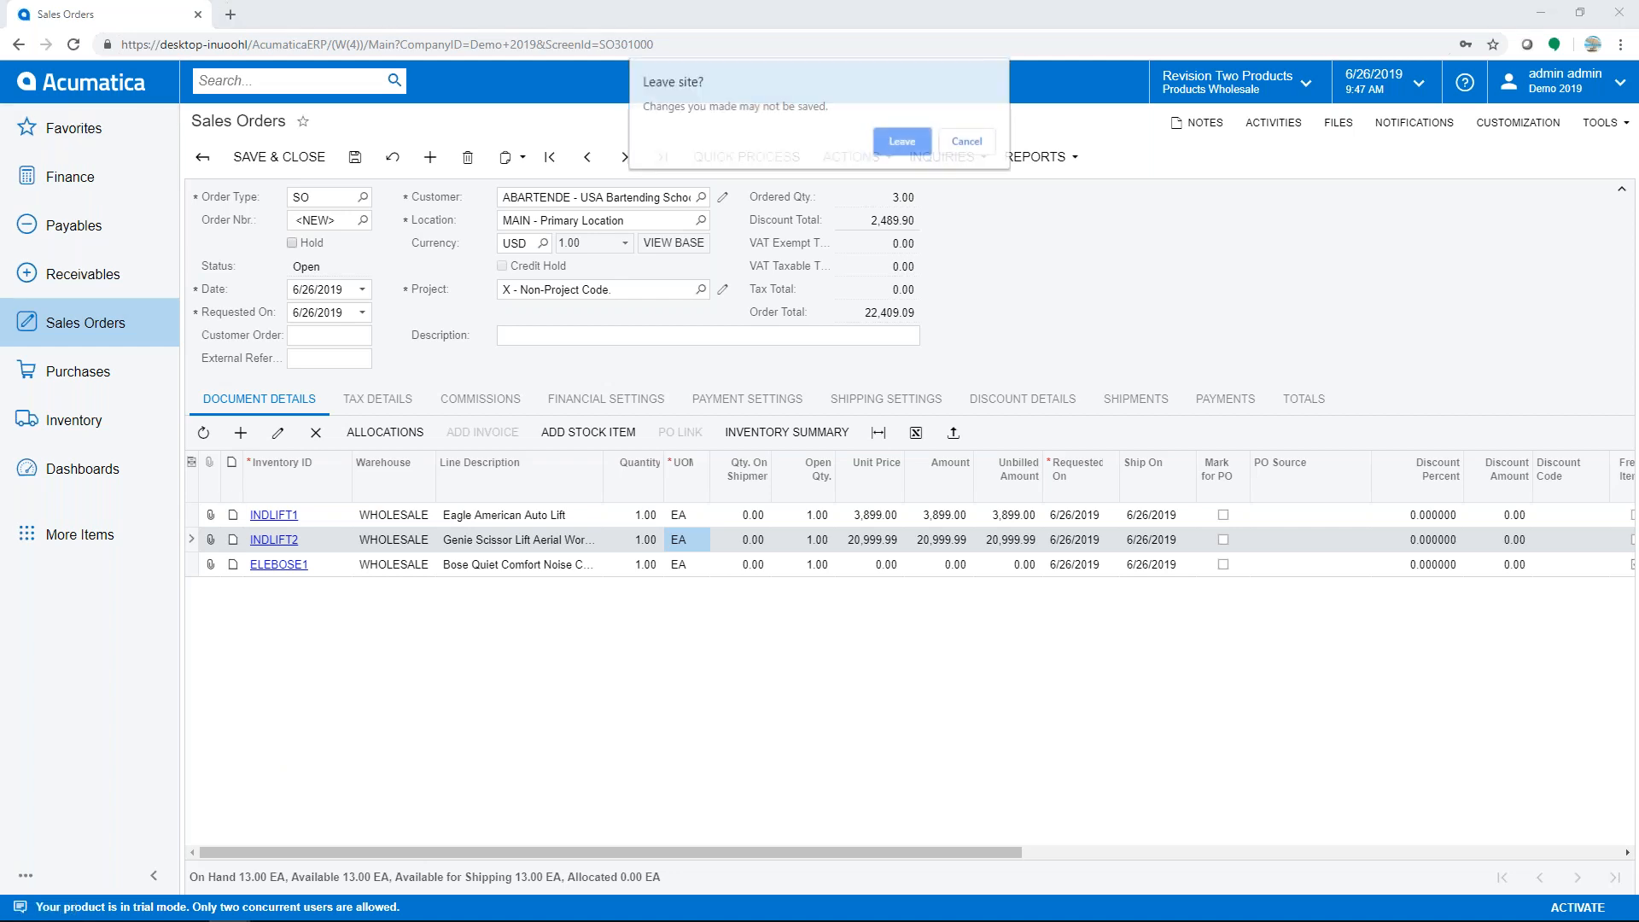